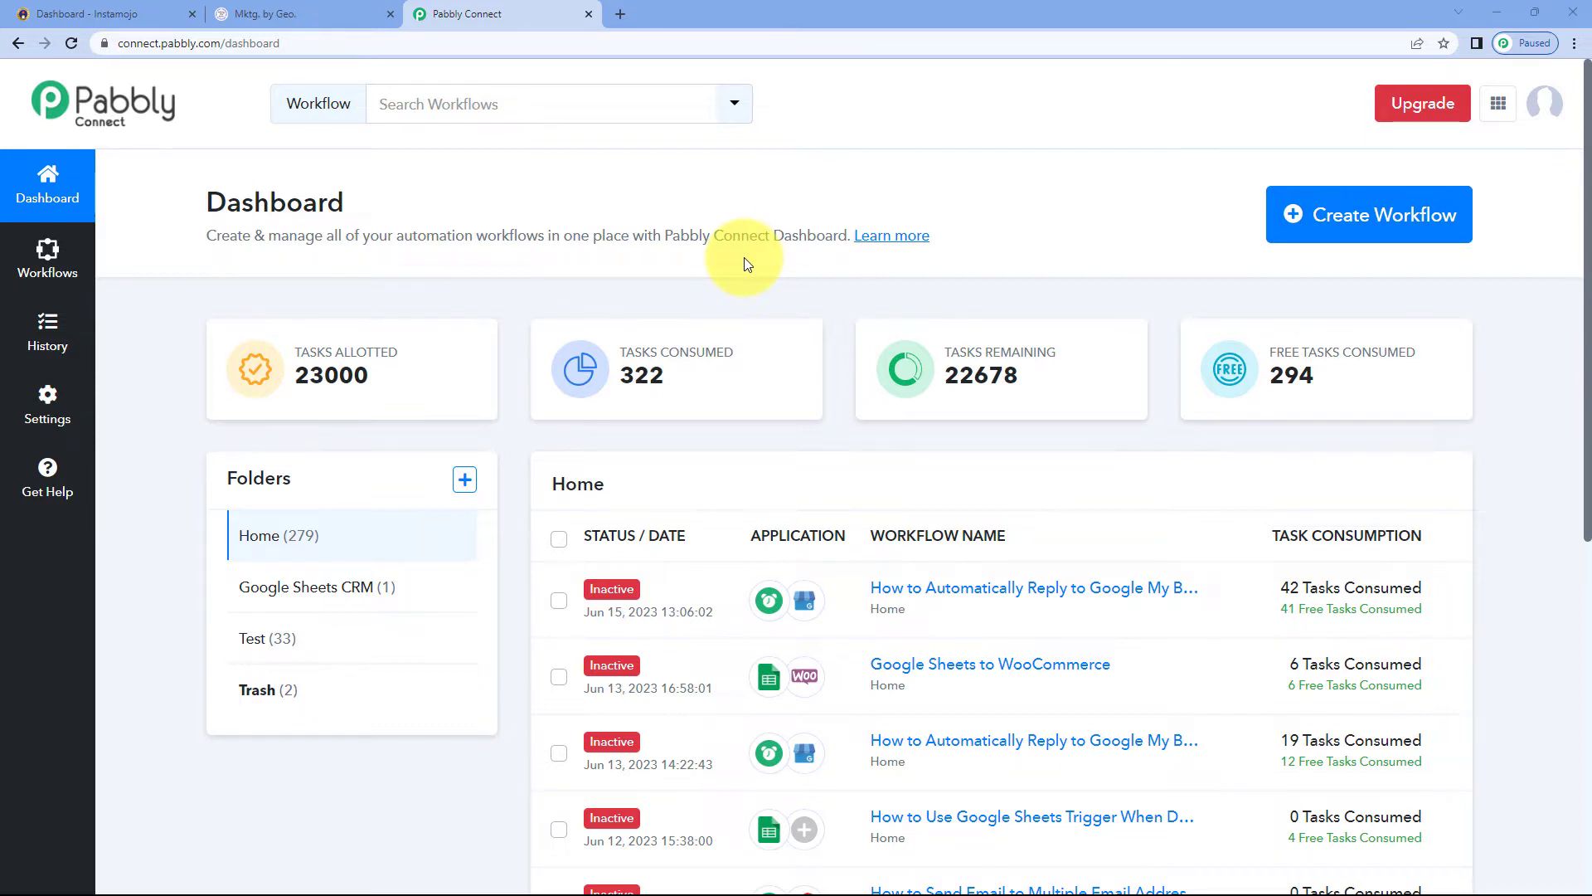
# Create a new workflow named "Instamojo to LeadConnector"
pyautogui.click(1368, 214)
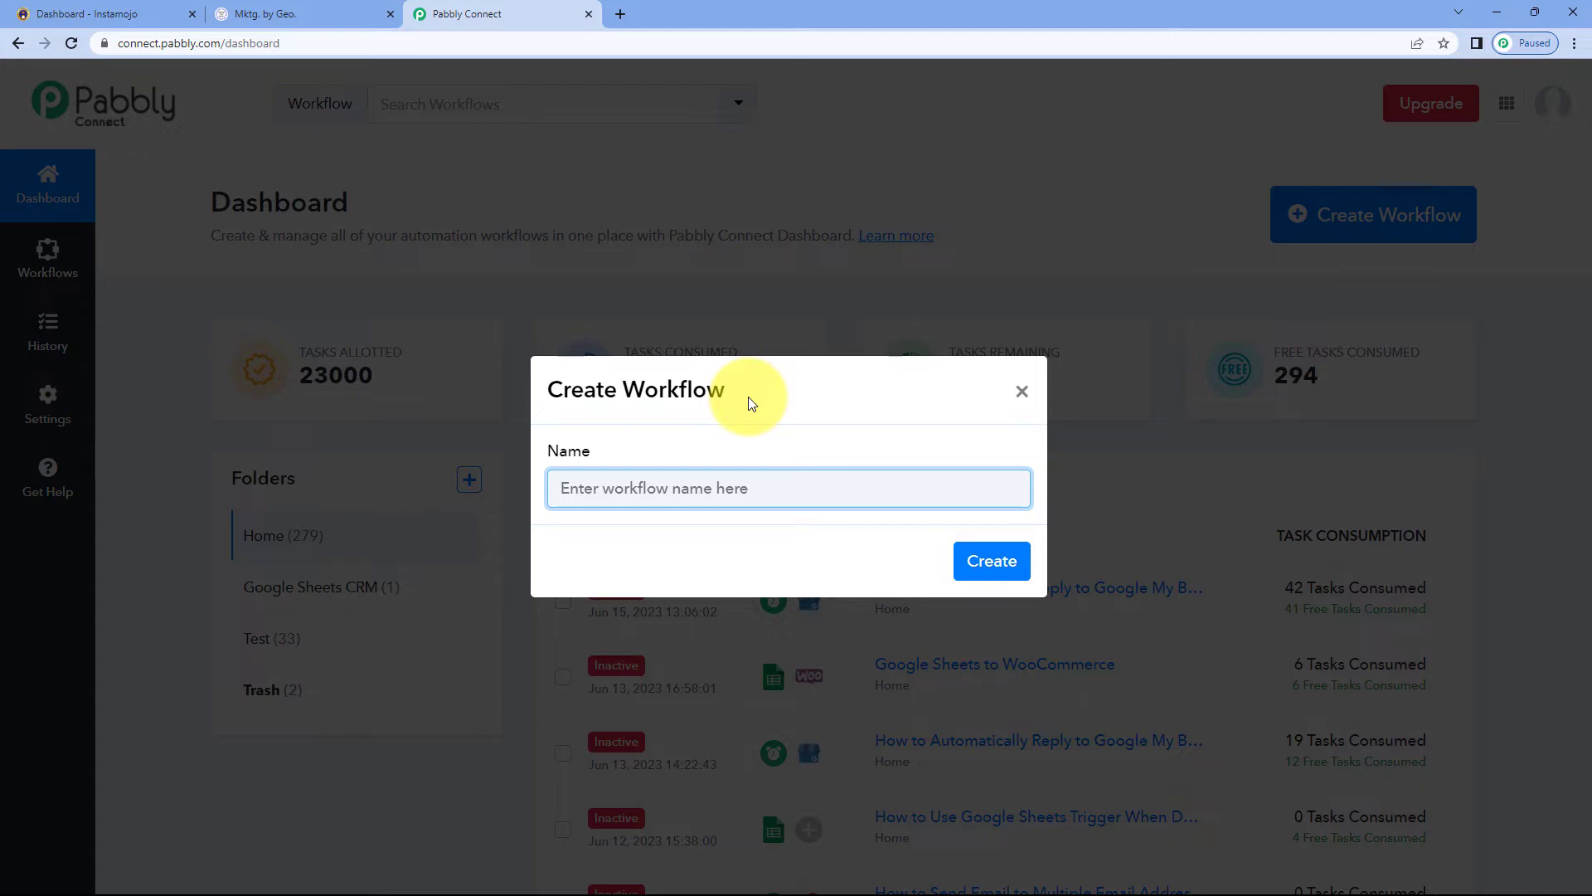
pyautogui.write('Inst')
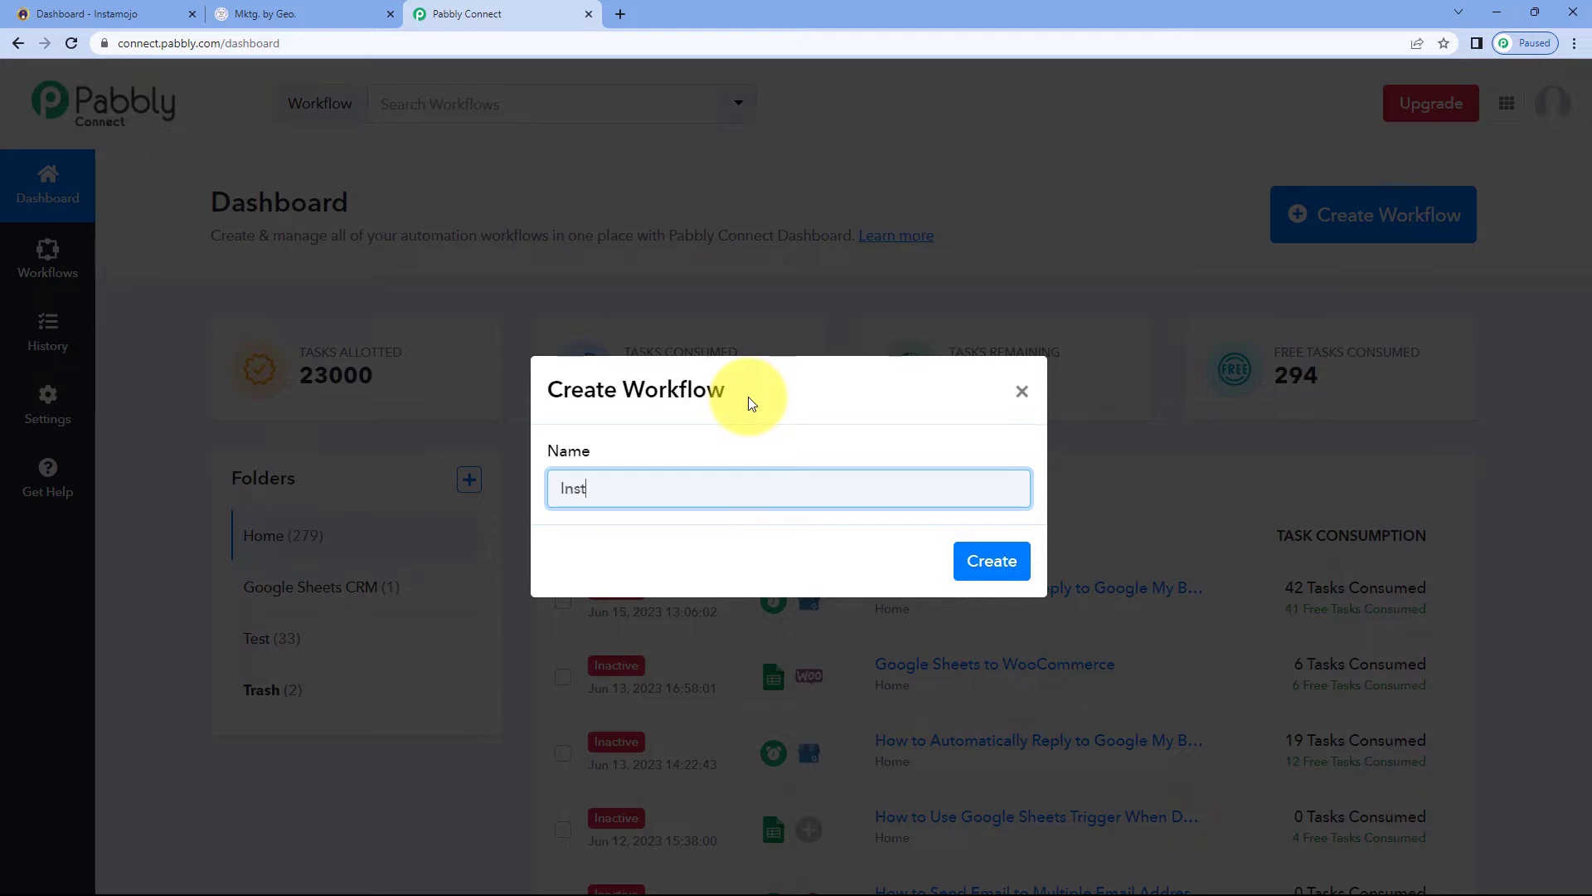
pyautogui.write('amojo to LeadConnector')
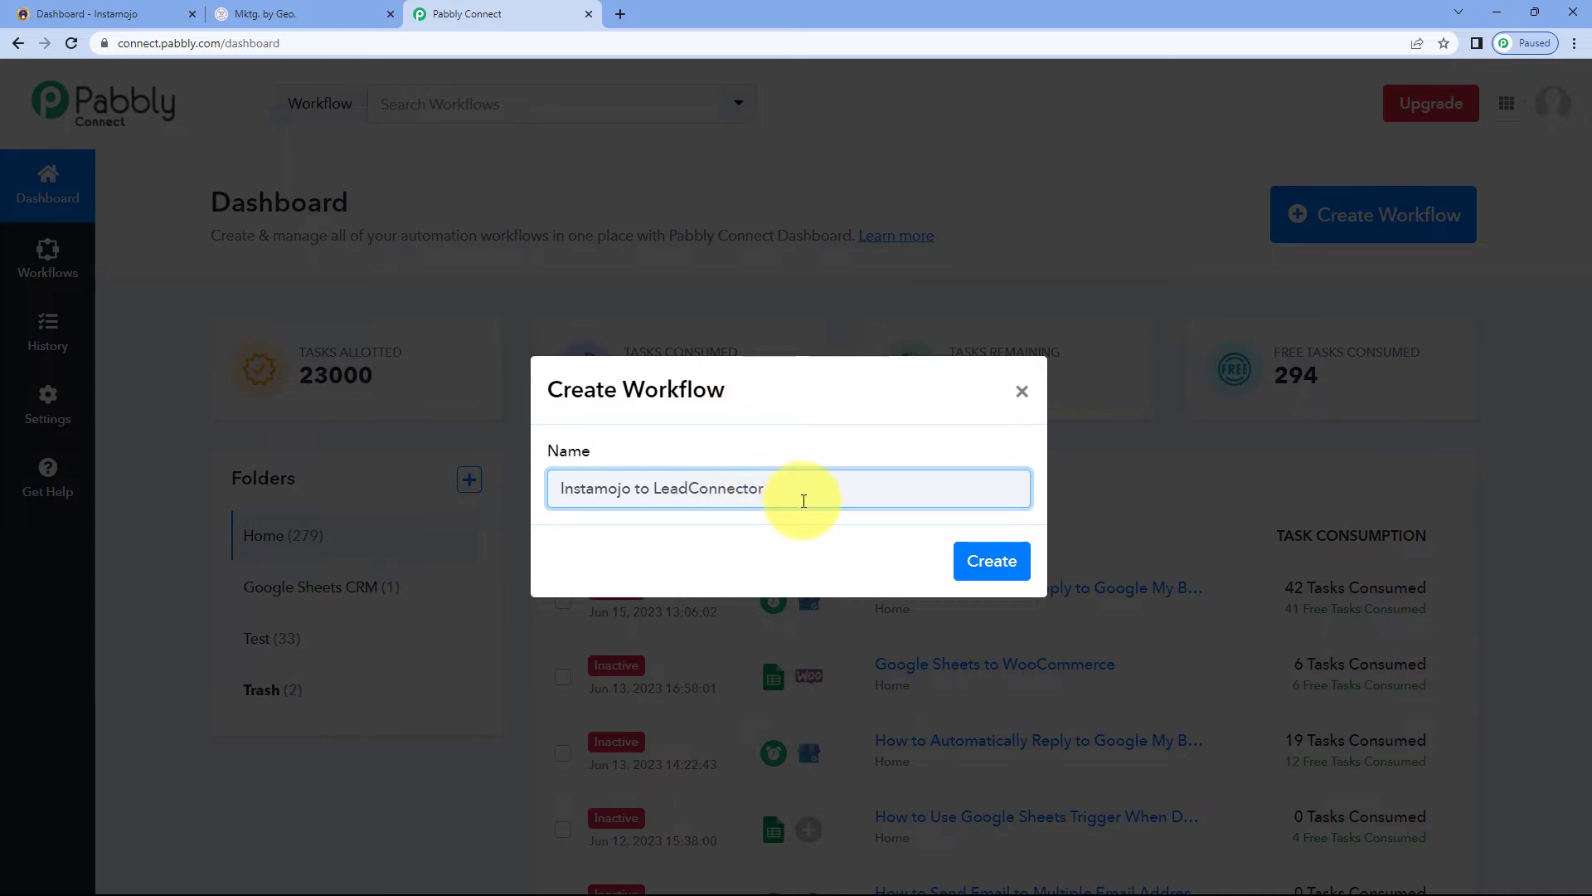
pyautogui.click(986, 563)
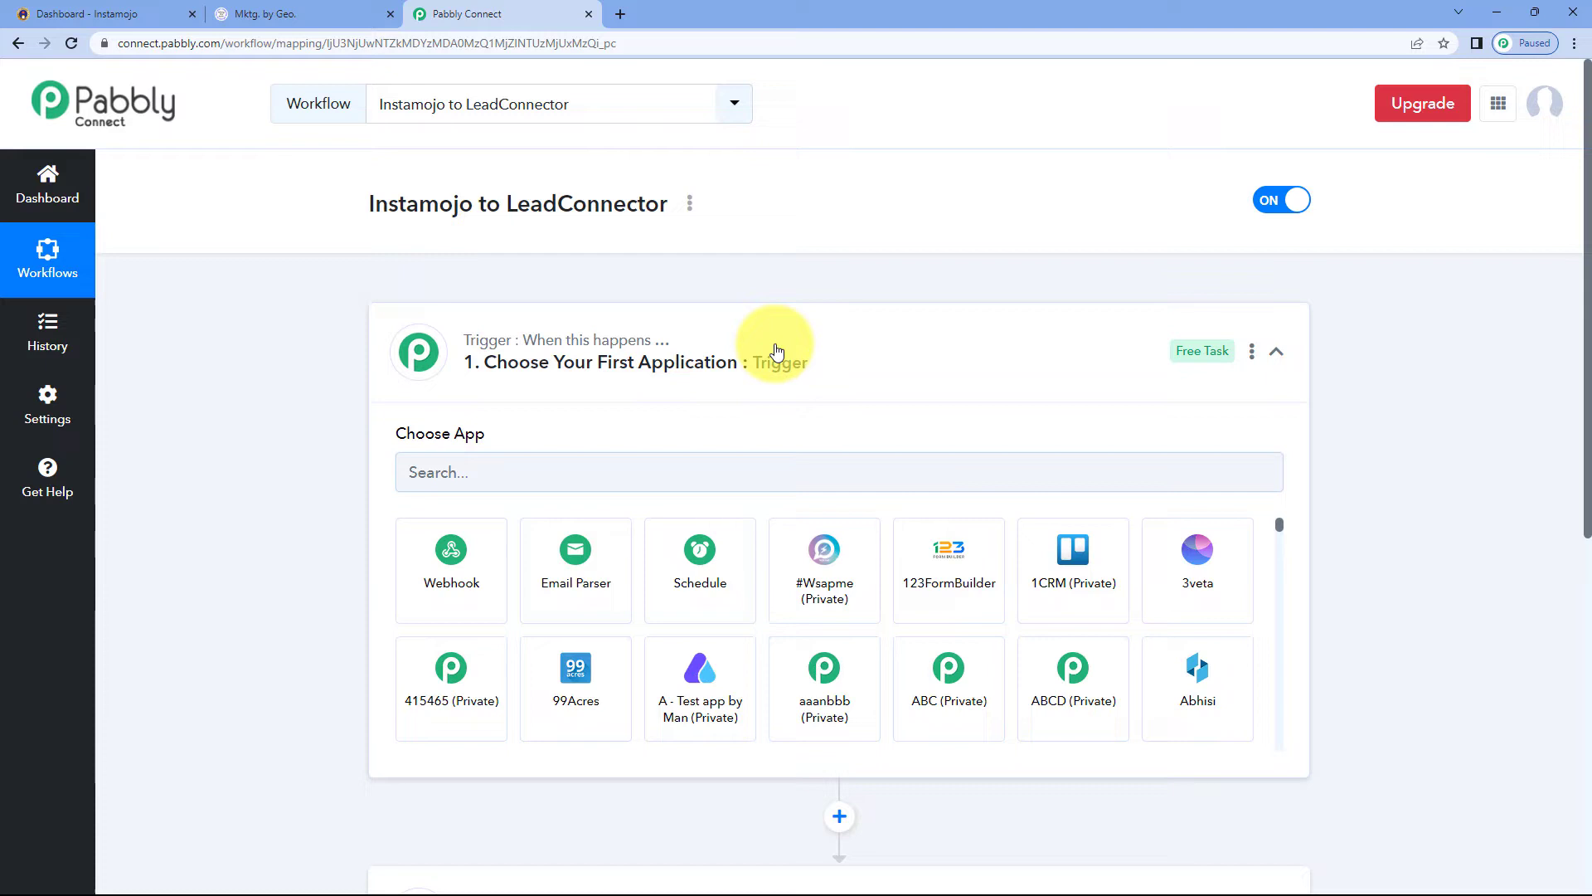
# Expand the trigger step to show its list of apps
pyautogui.click(771, 348)
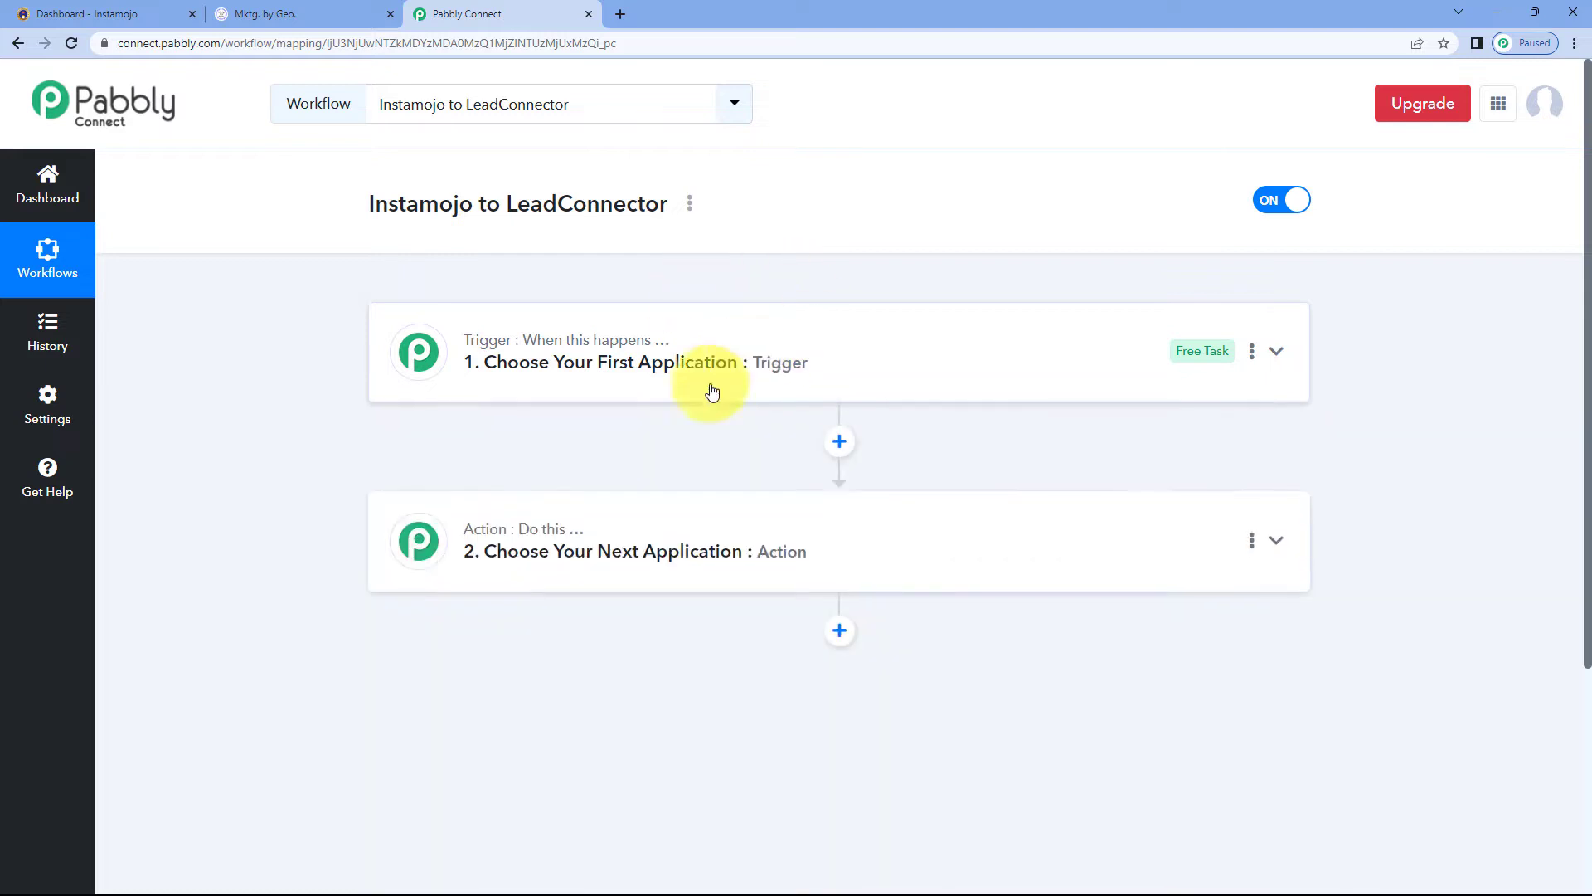
pyautogui.scroll(-1, 336, 343)
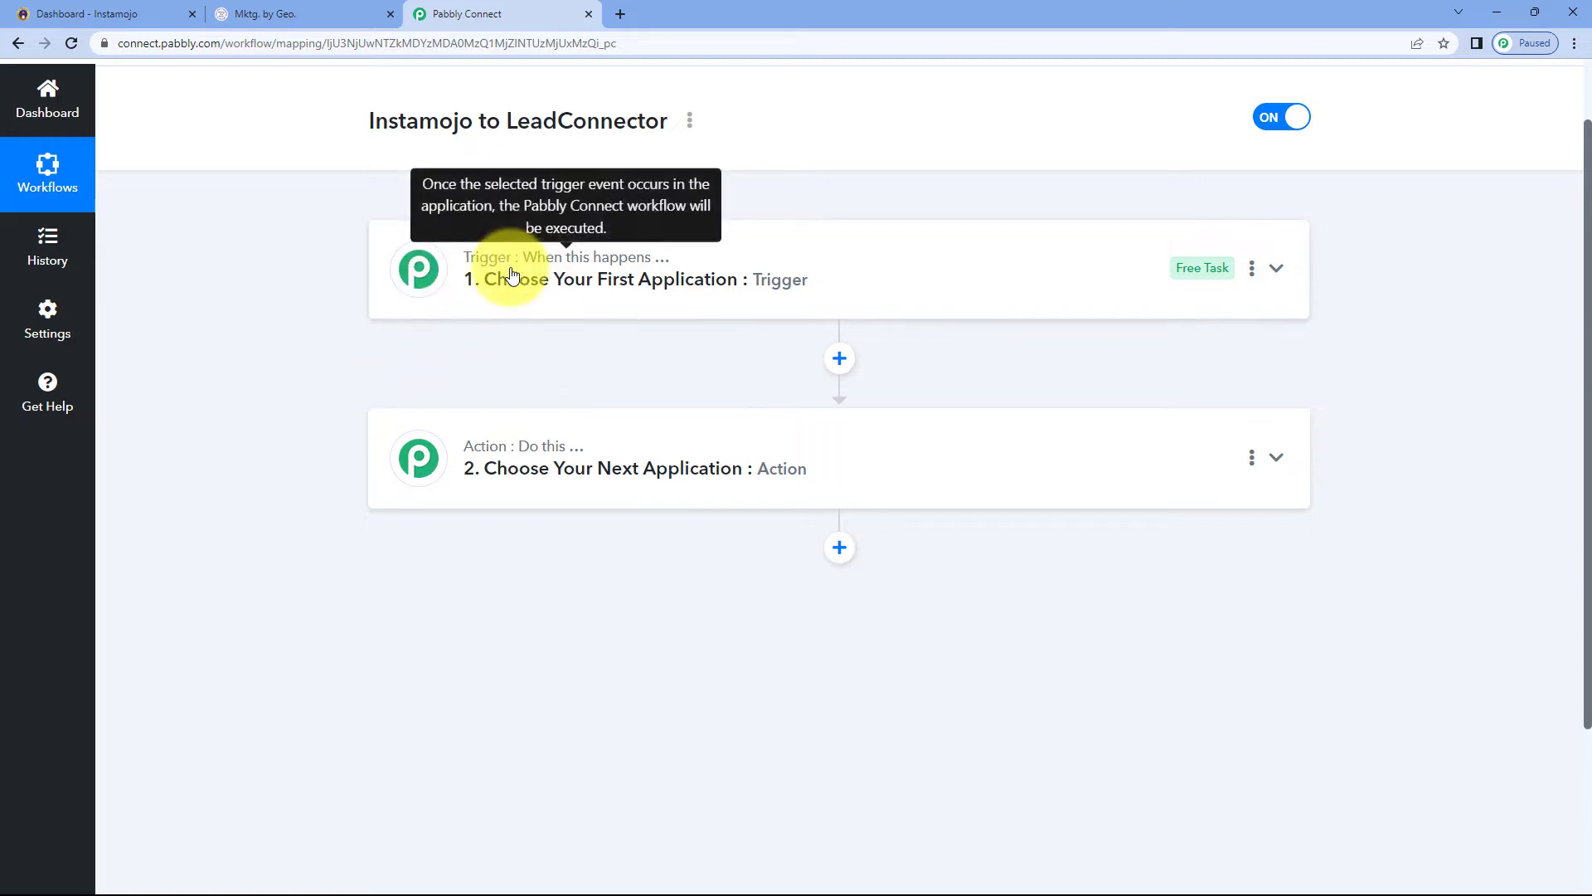
pyautogui.moveTo(469, 462)
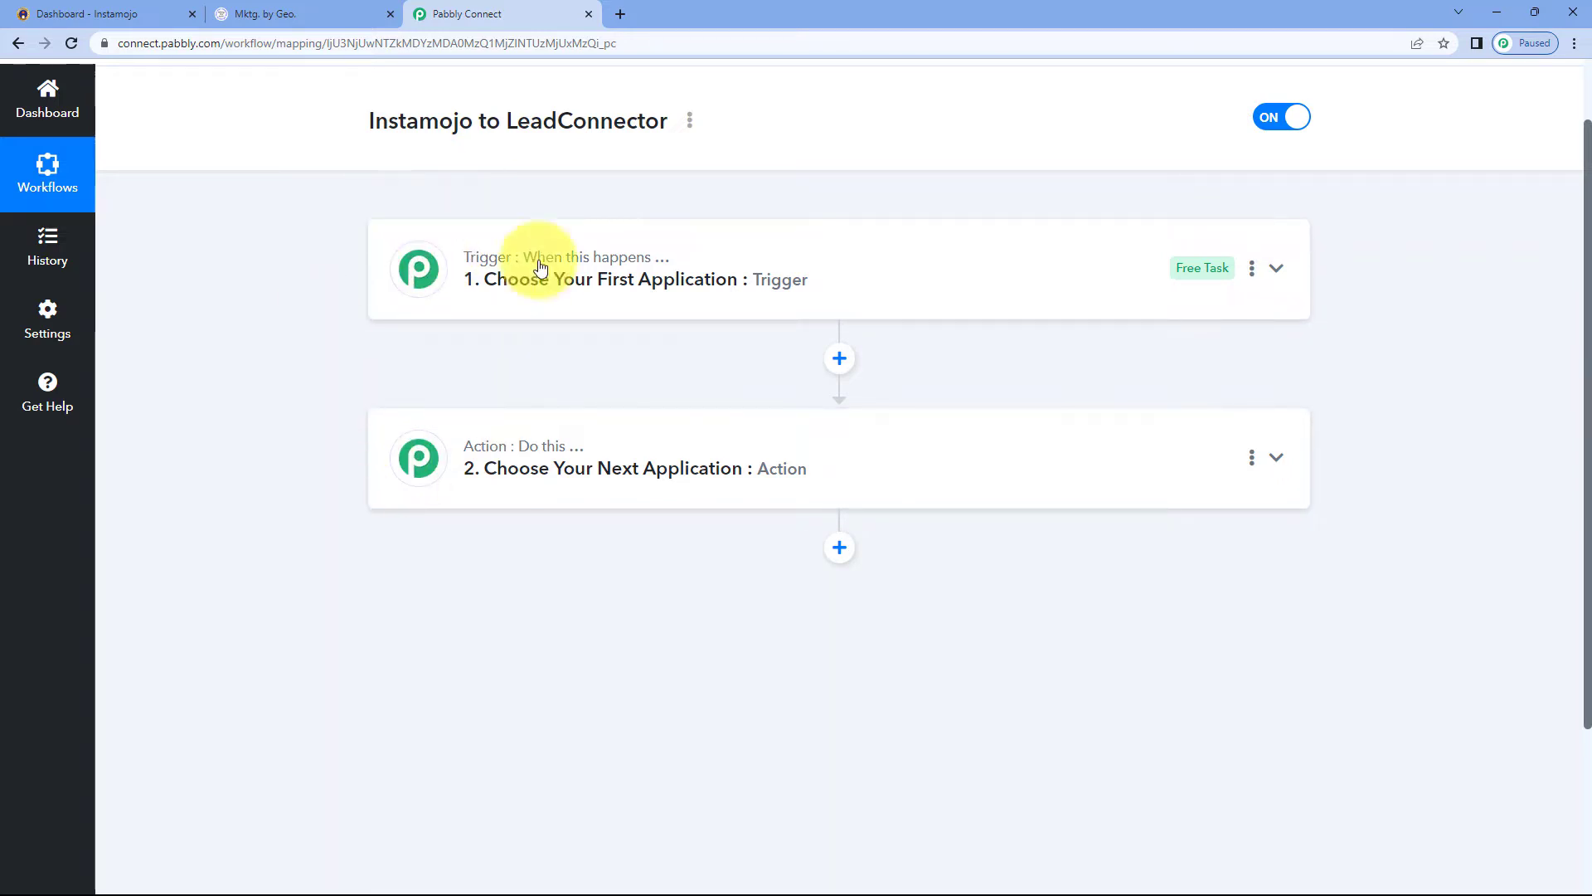
pyautogui.moveTo(491, 268)
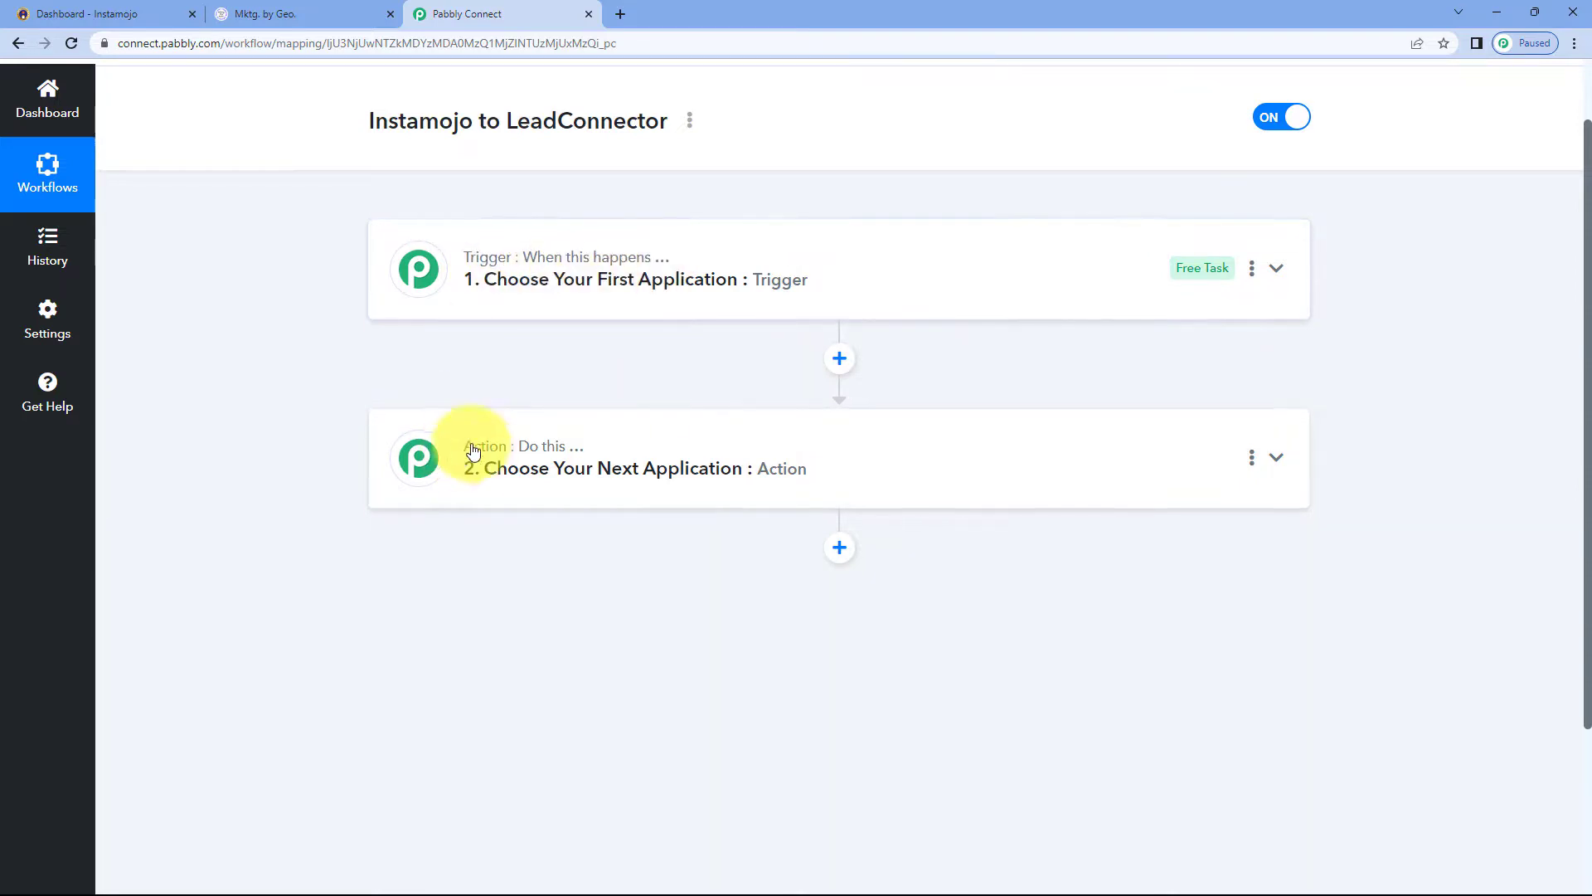
pyautogui.click(713, 280)
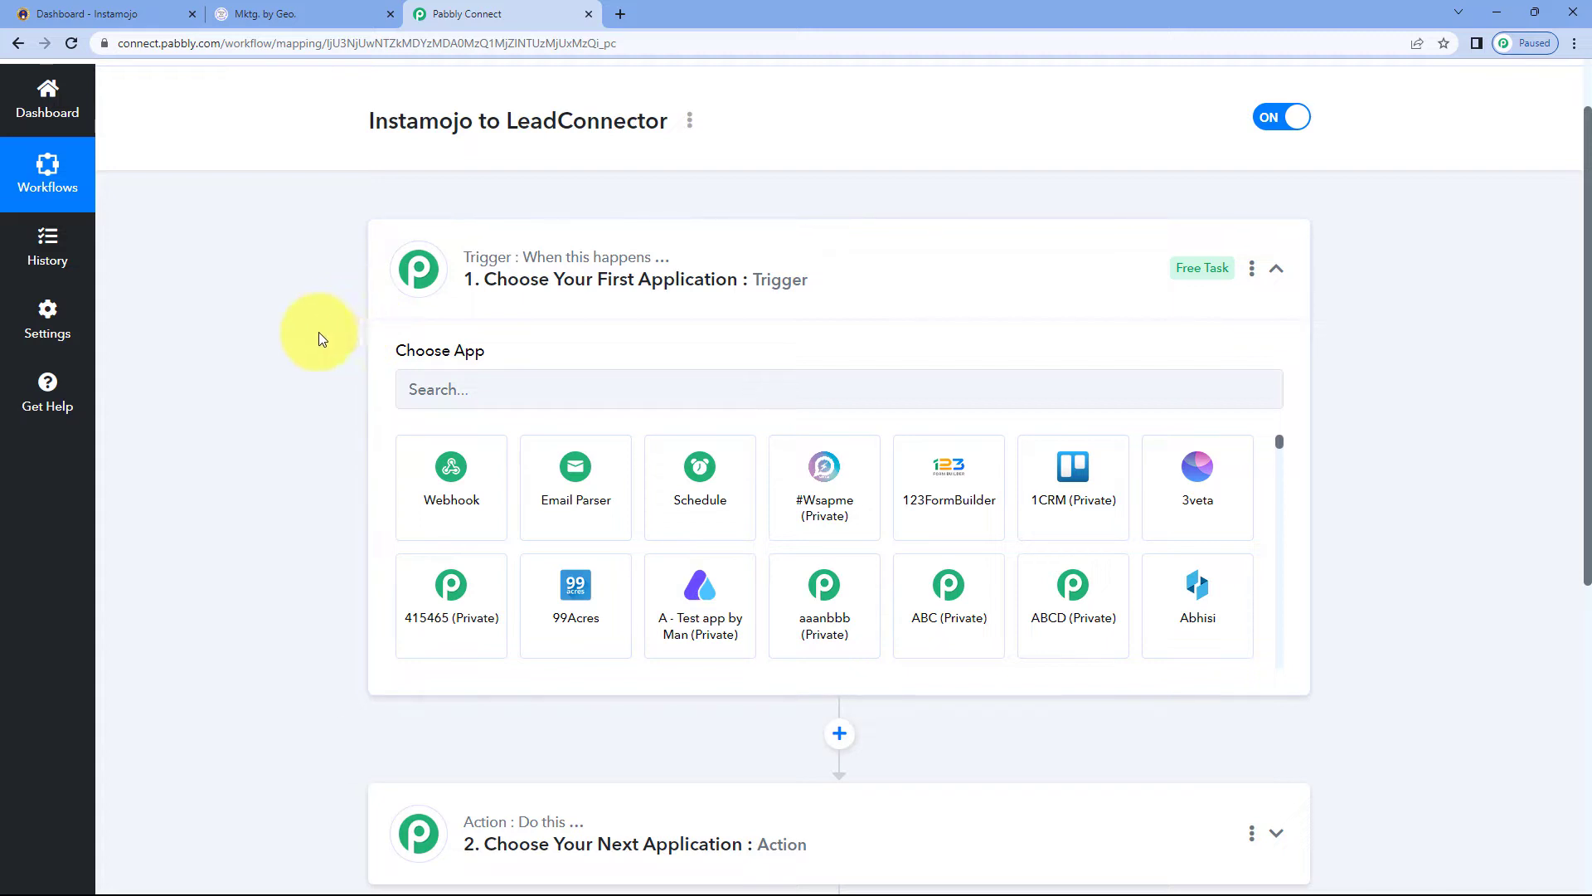
pyautogui.scroll(-1, 315, 335)
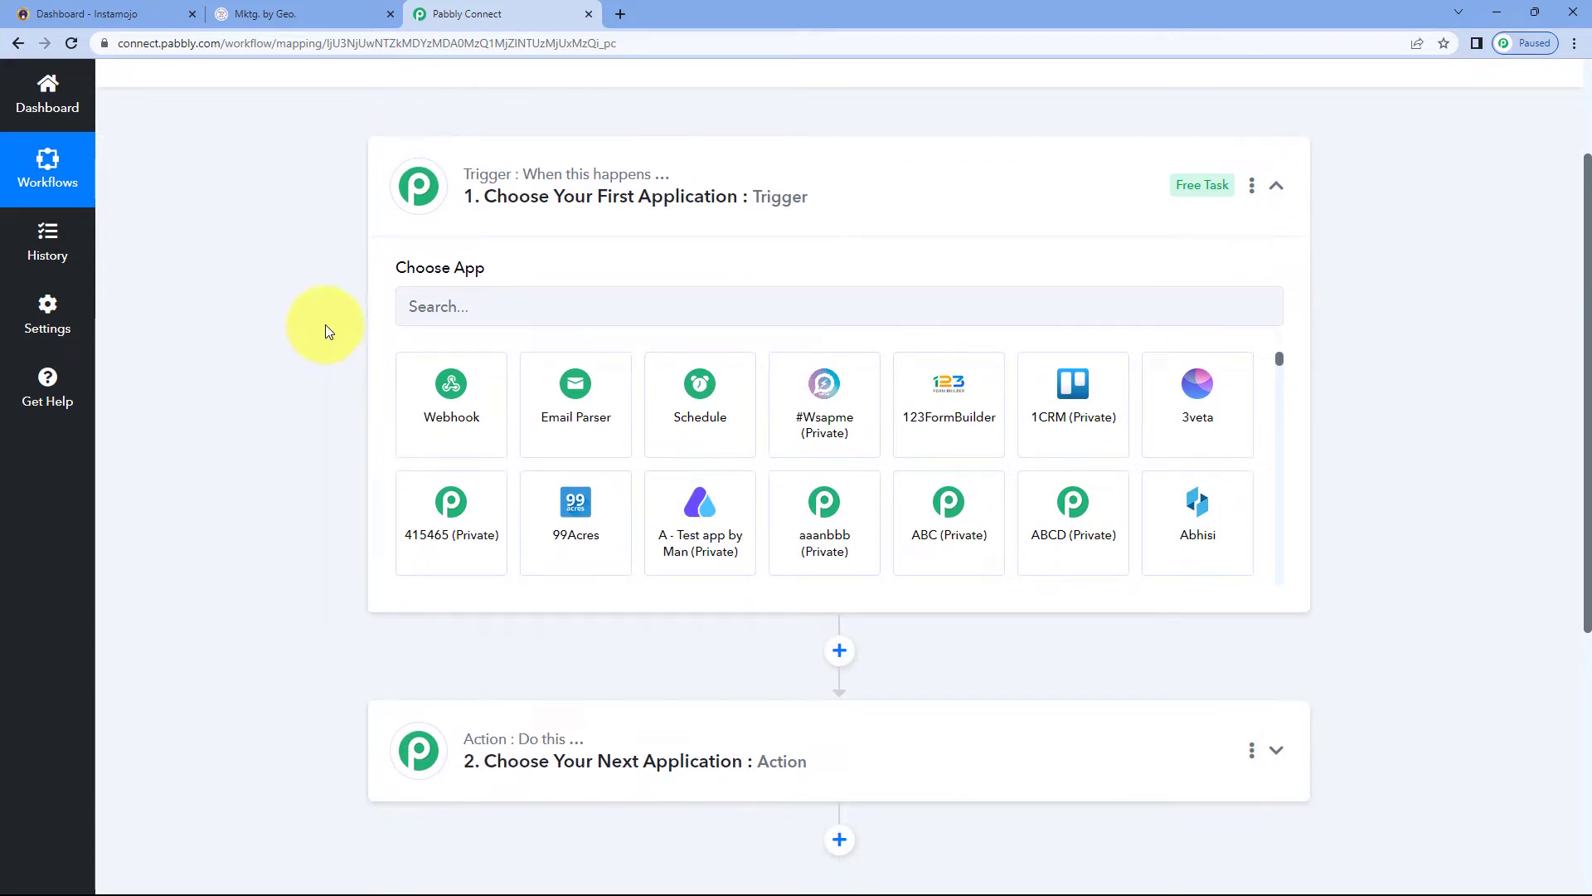
pyautogui.click(184, 15)
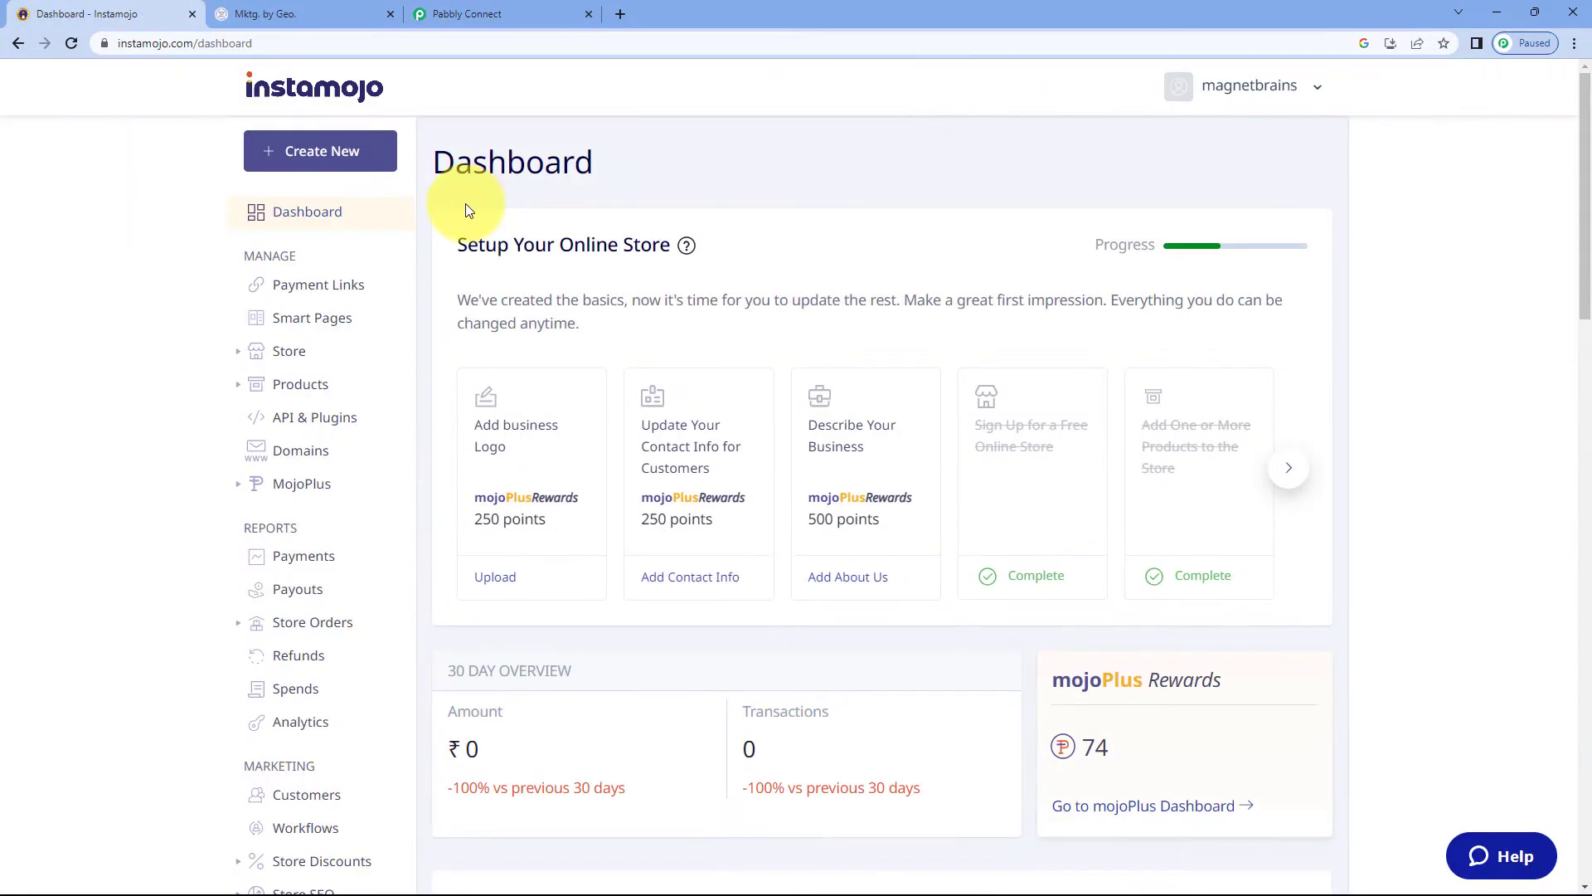
pyautogui.click(510, 7)
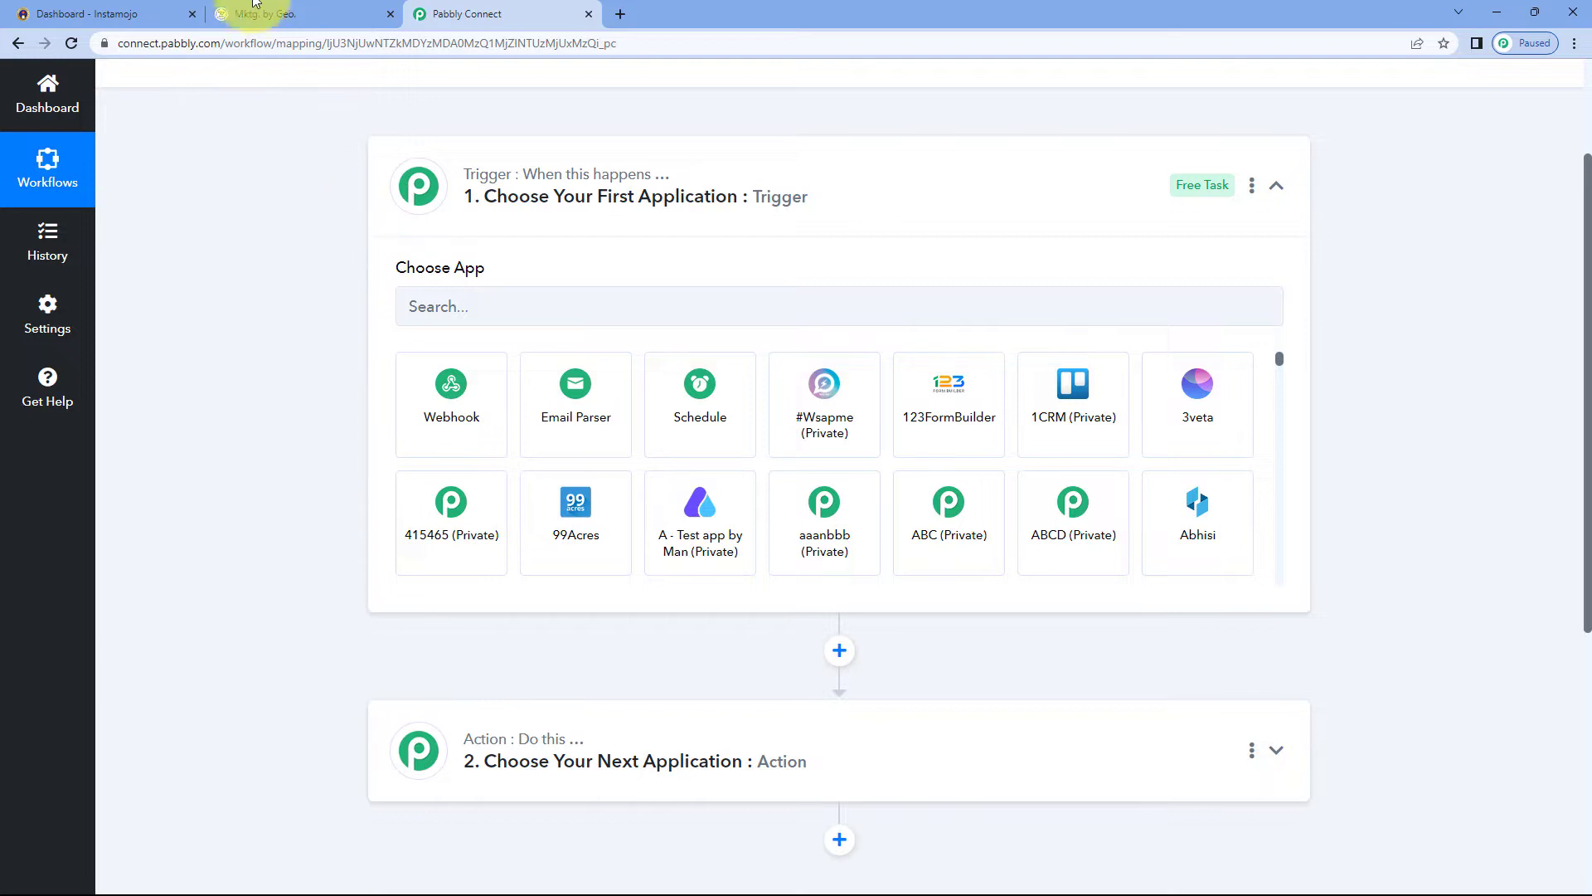
pyautogui.click(141, 12)
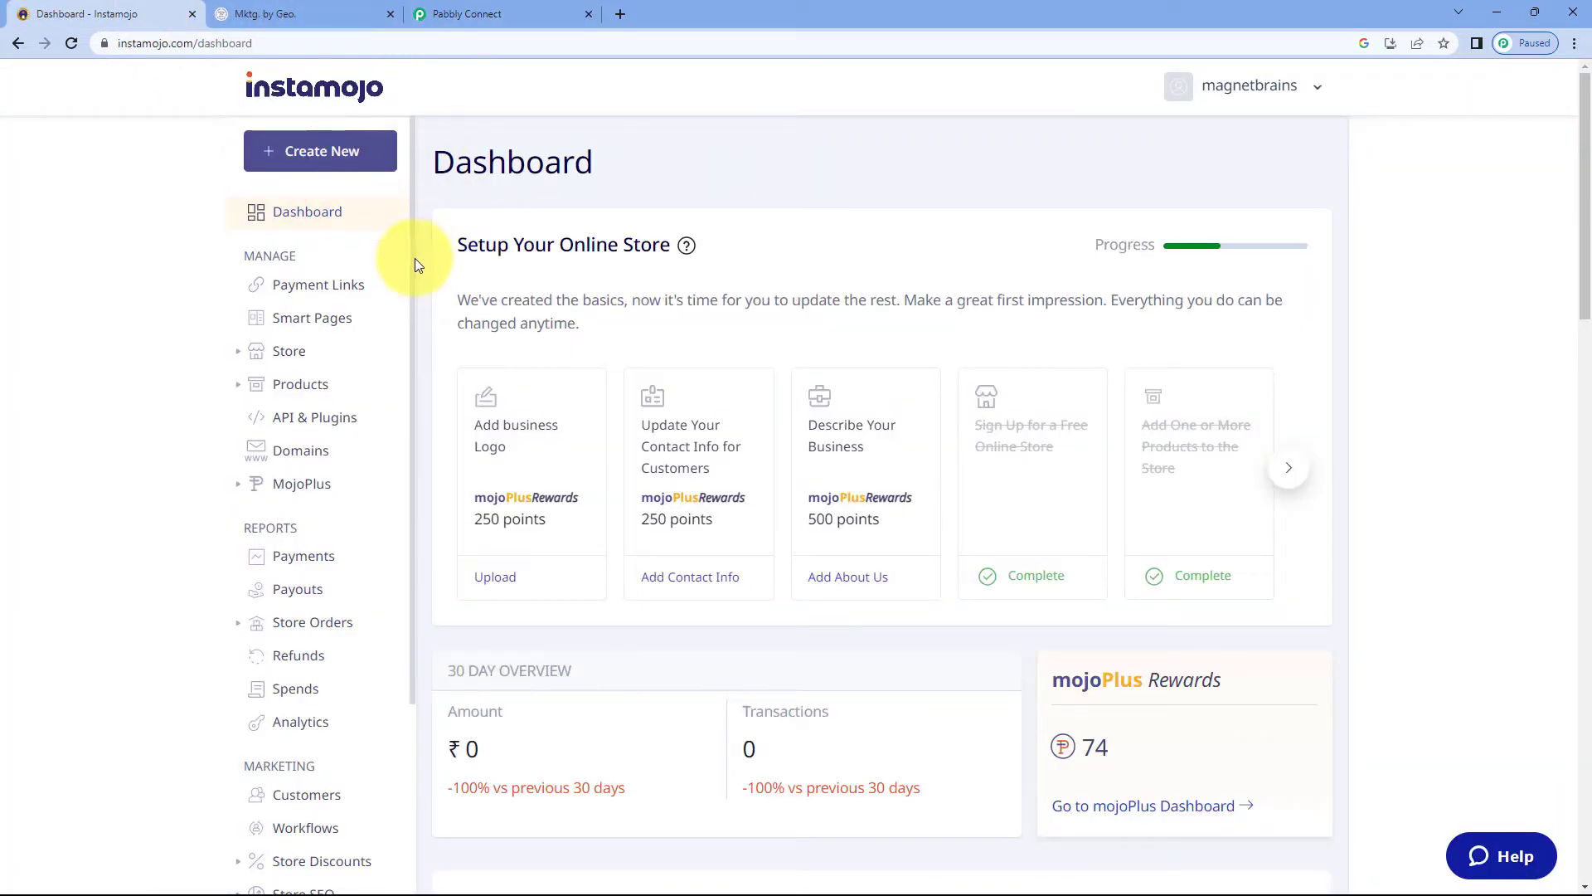
pyautogui.click(469, 10)
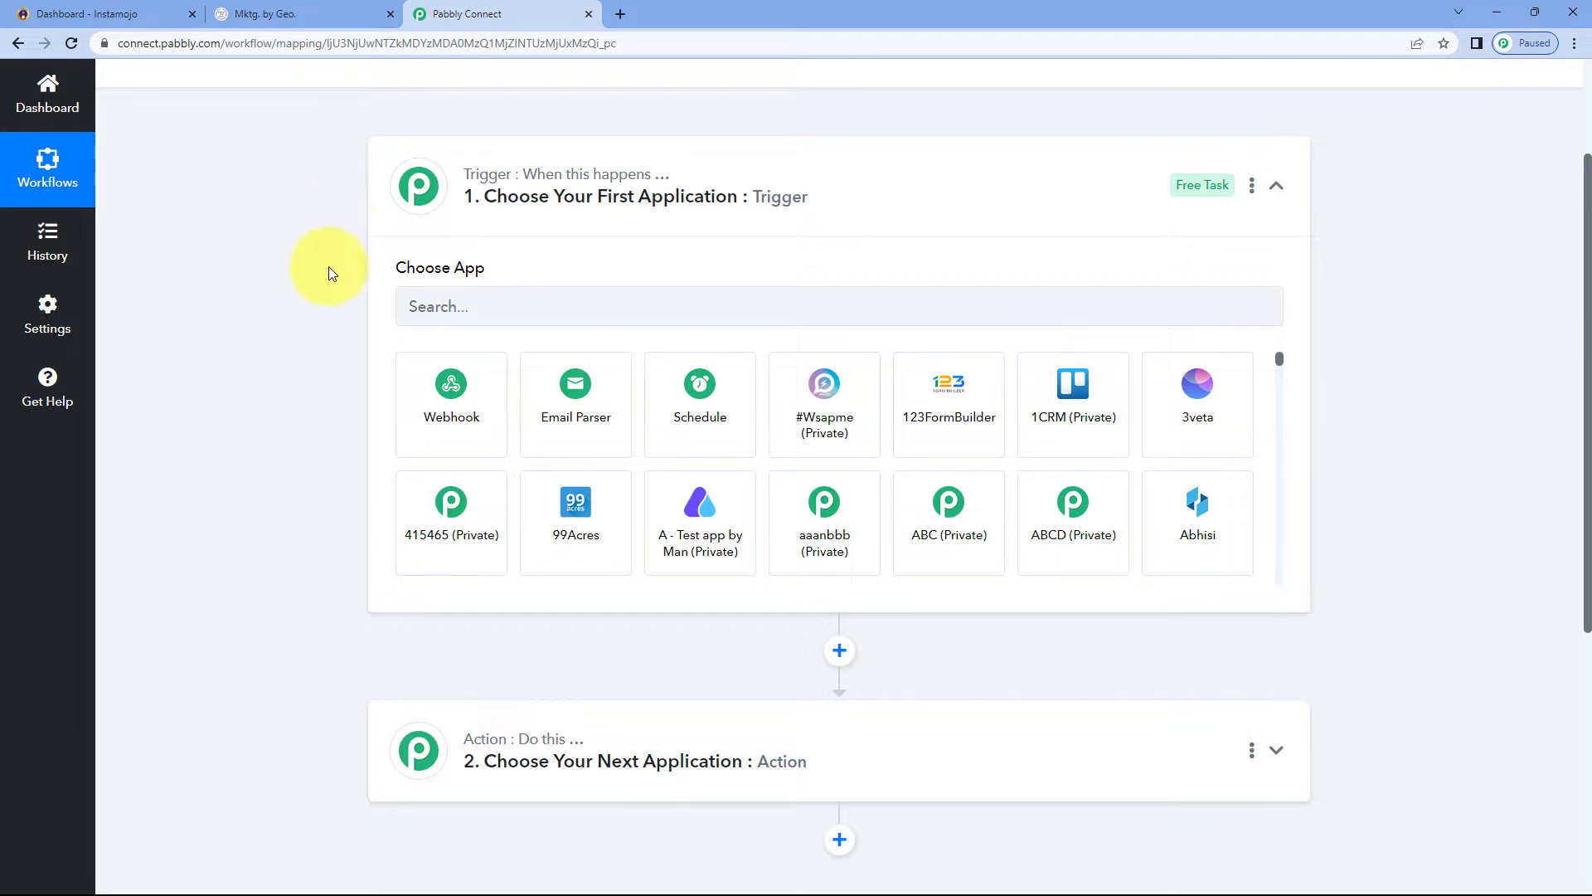
pyautogui.scroll(-2, 331, 277)
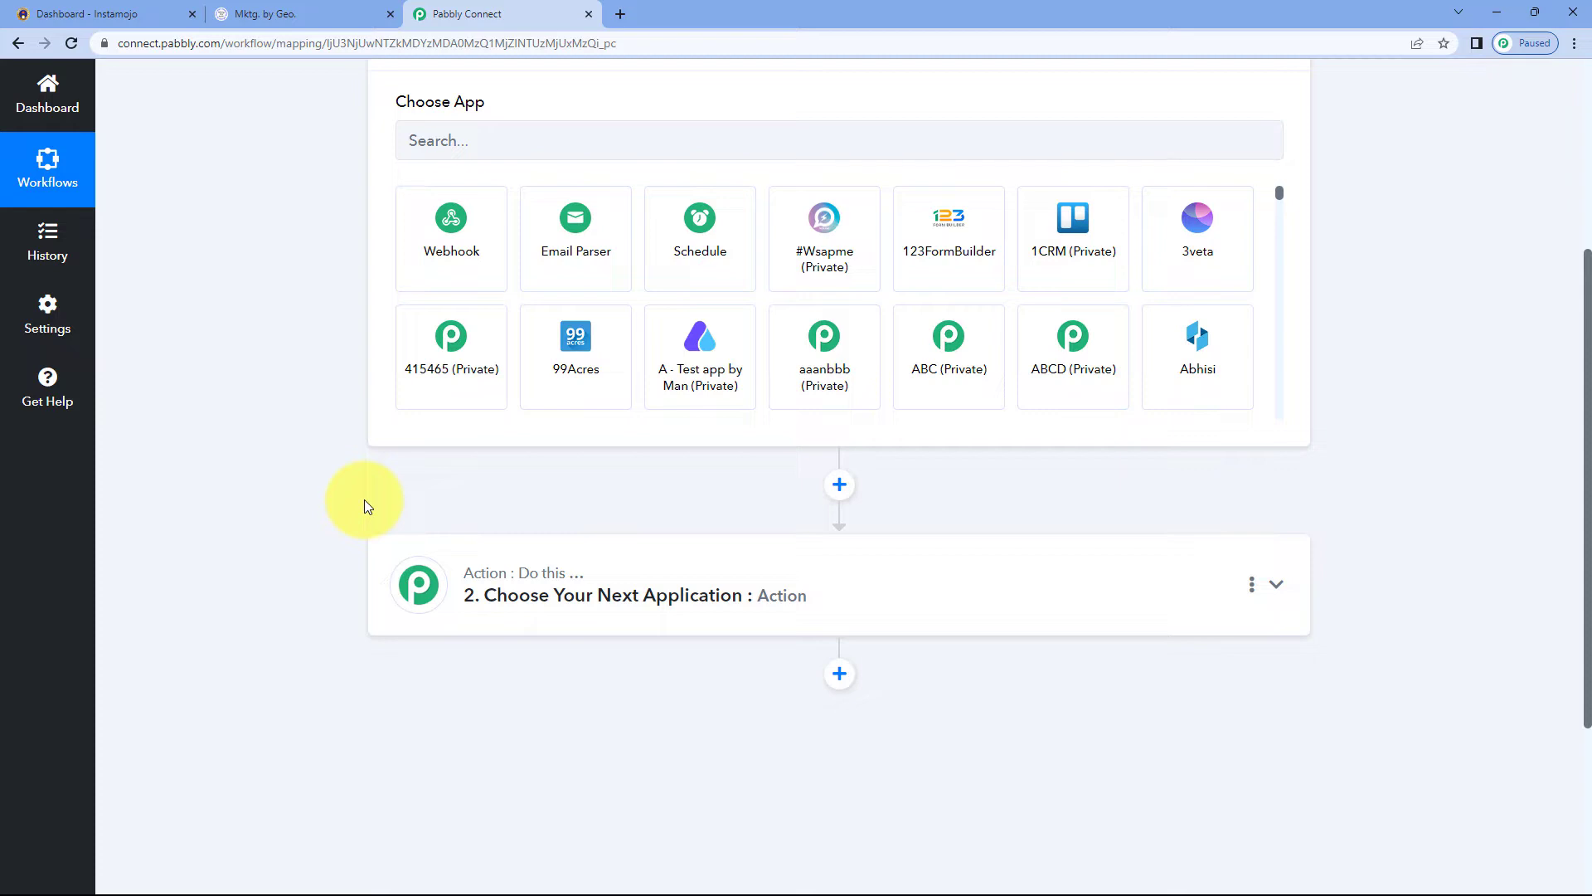
pyautogui.scroll(2, 365, 500)
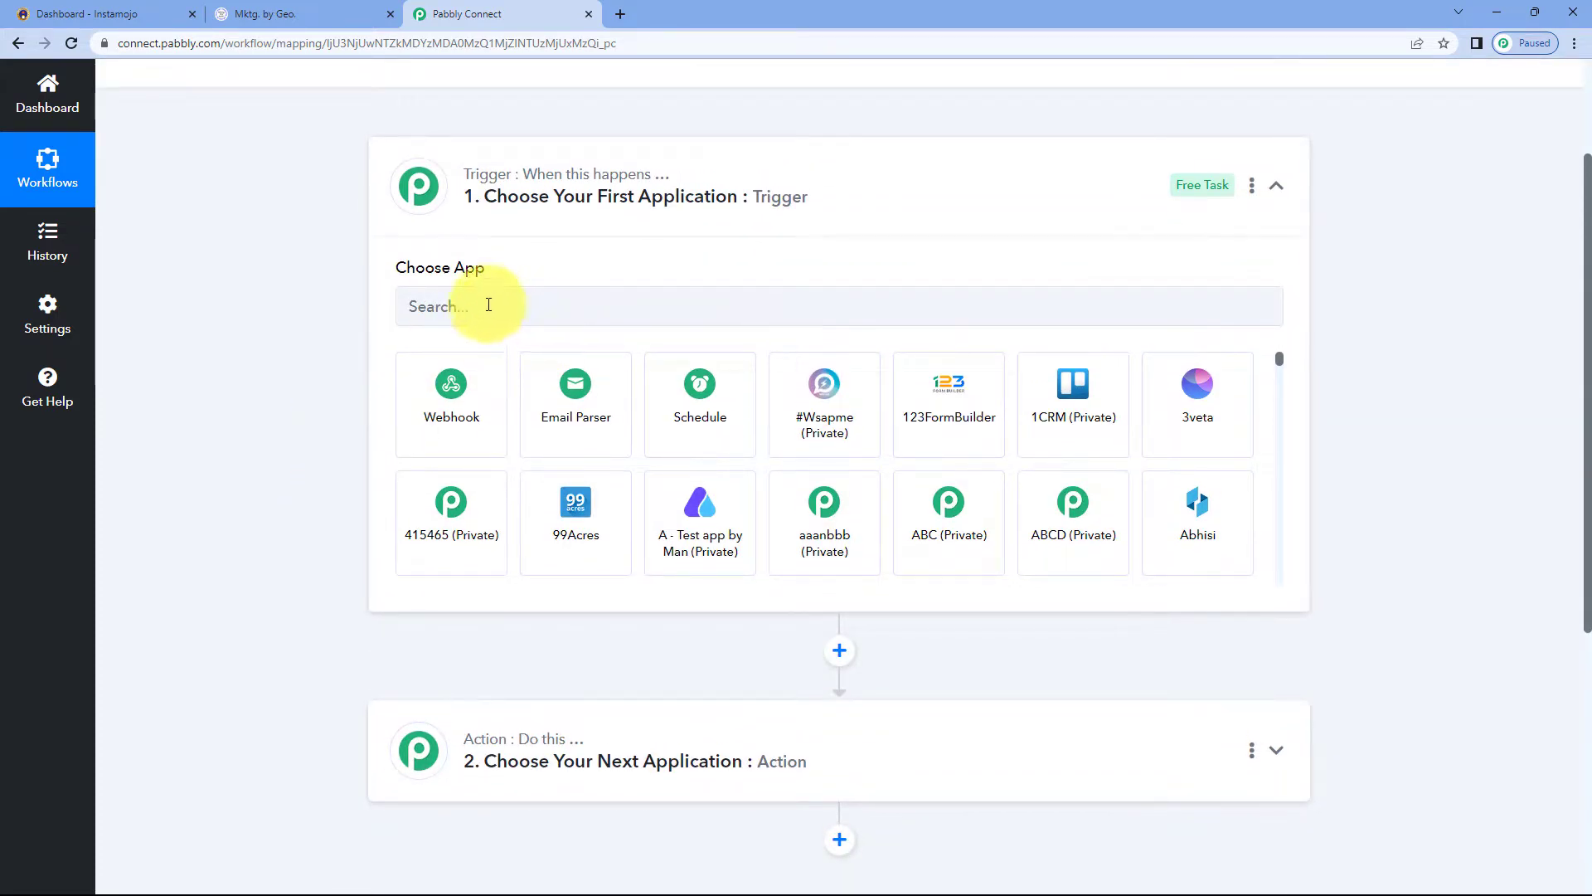
# Set the trigger app to Instamojo with the New Sale trigger event
pyautogui.click(488, 306)
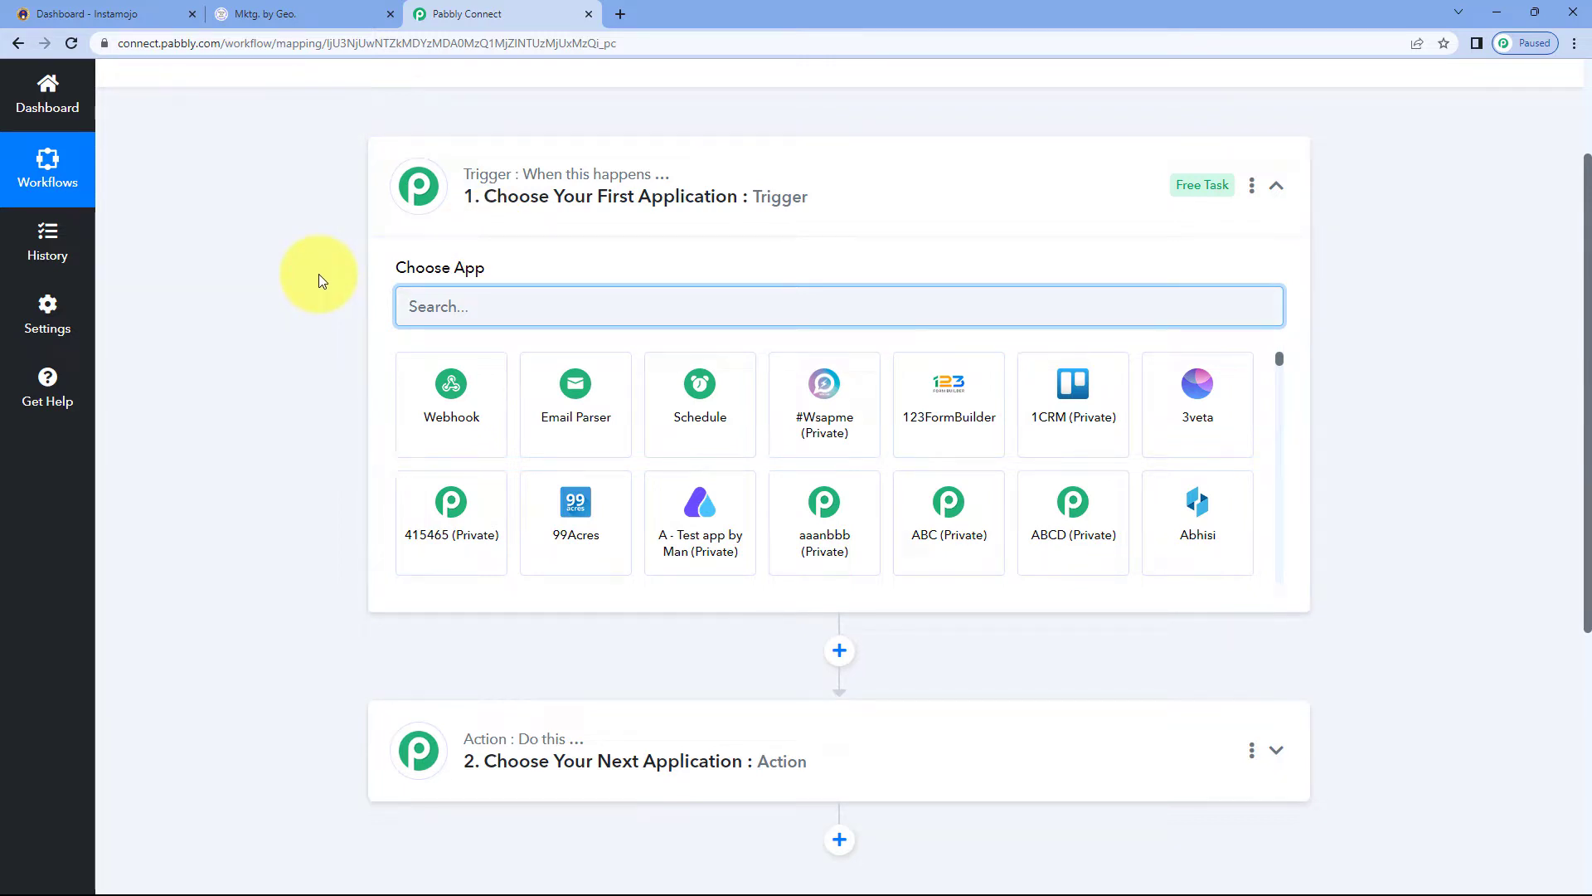
pyautogui.write('Instamojo')
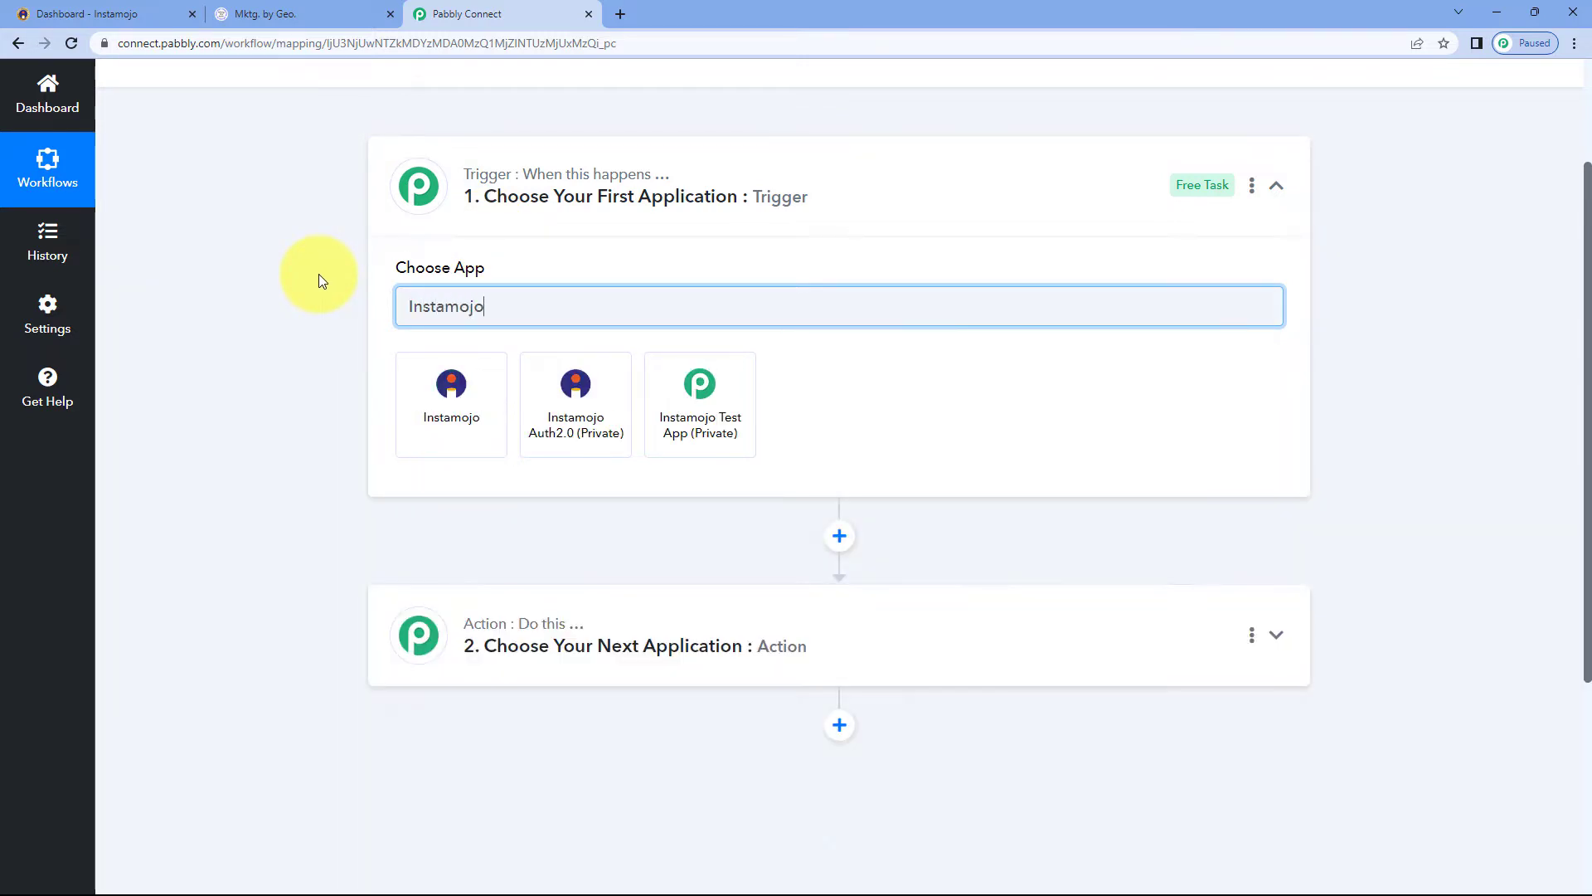
pyautogui.click(465, 402)
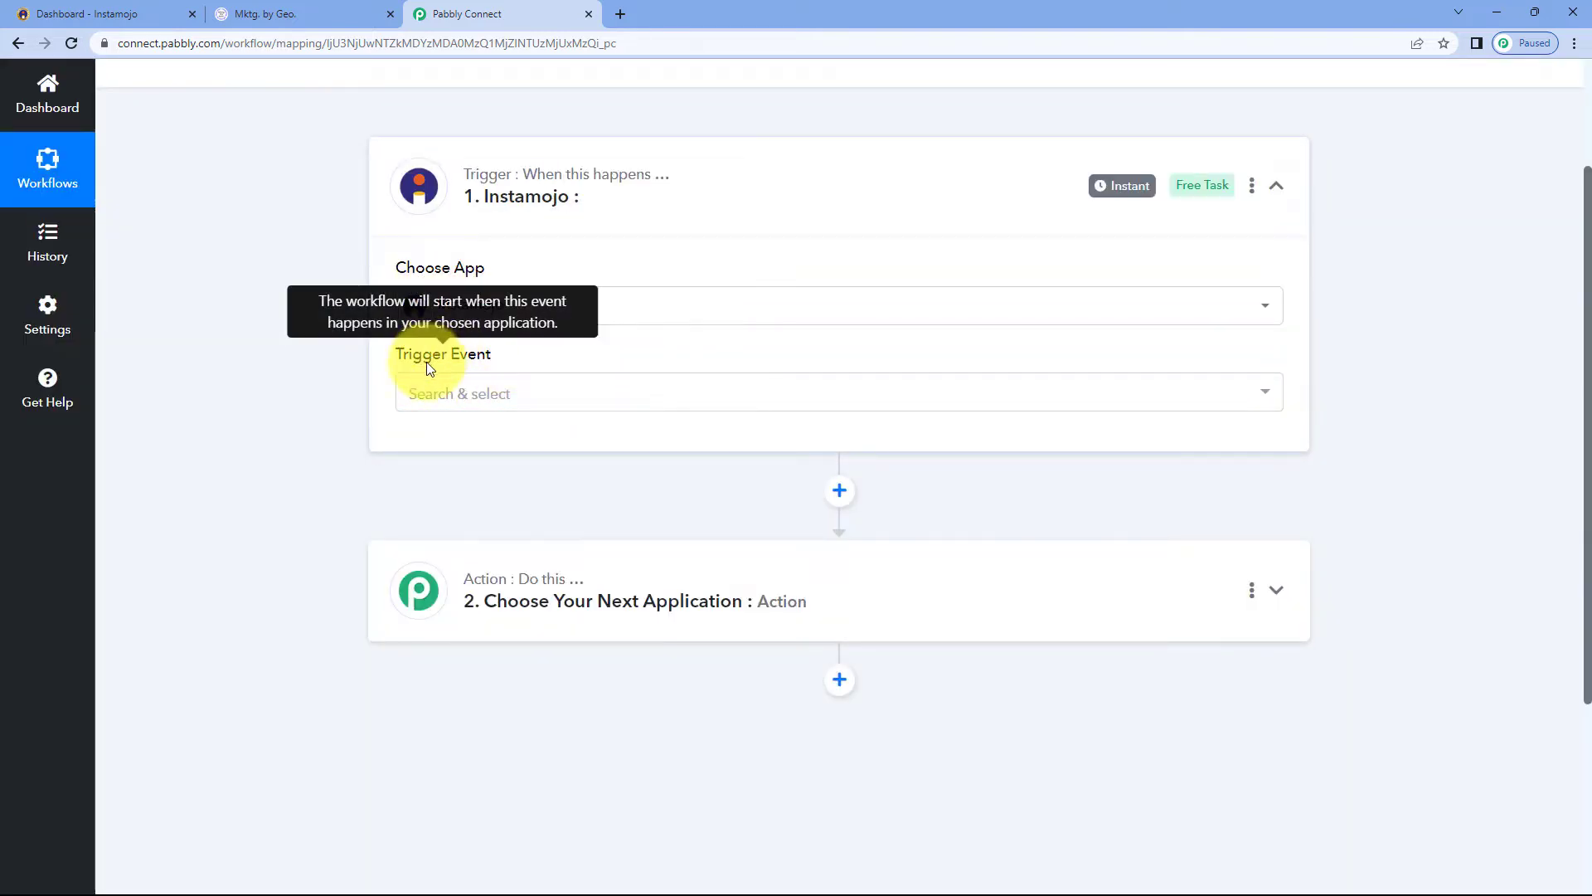
pyautogui.click(512, 398)
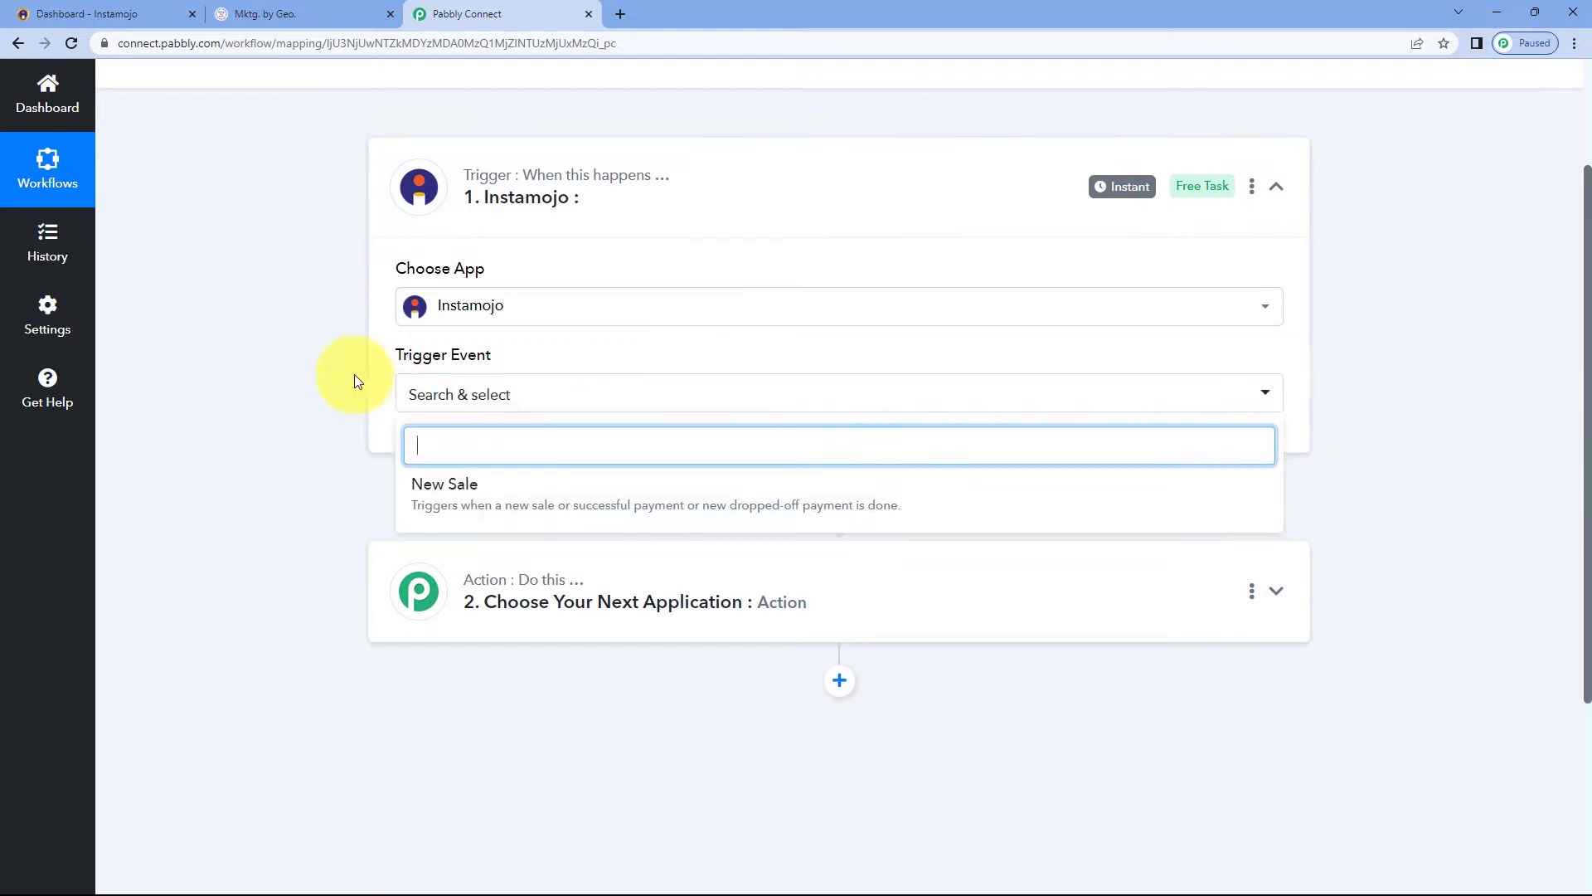
pyautogui.scroll(-2, 355, 385)
pyautogui.click(505, 420)
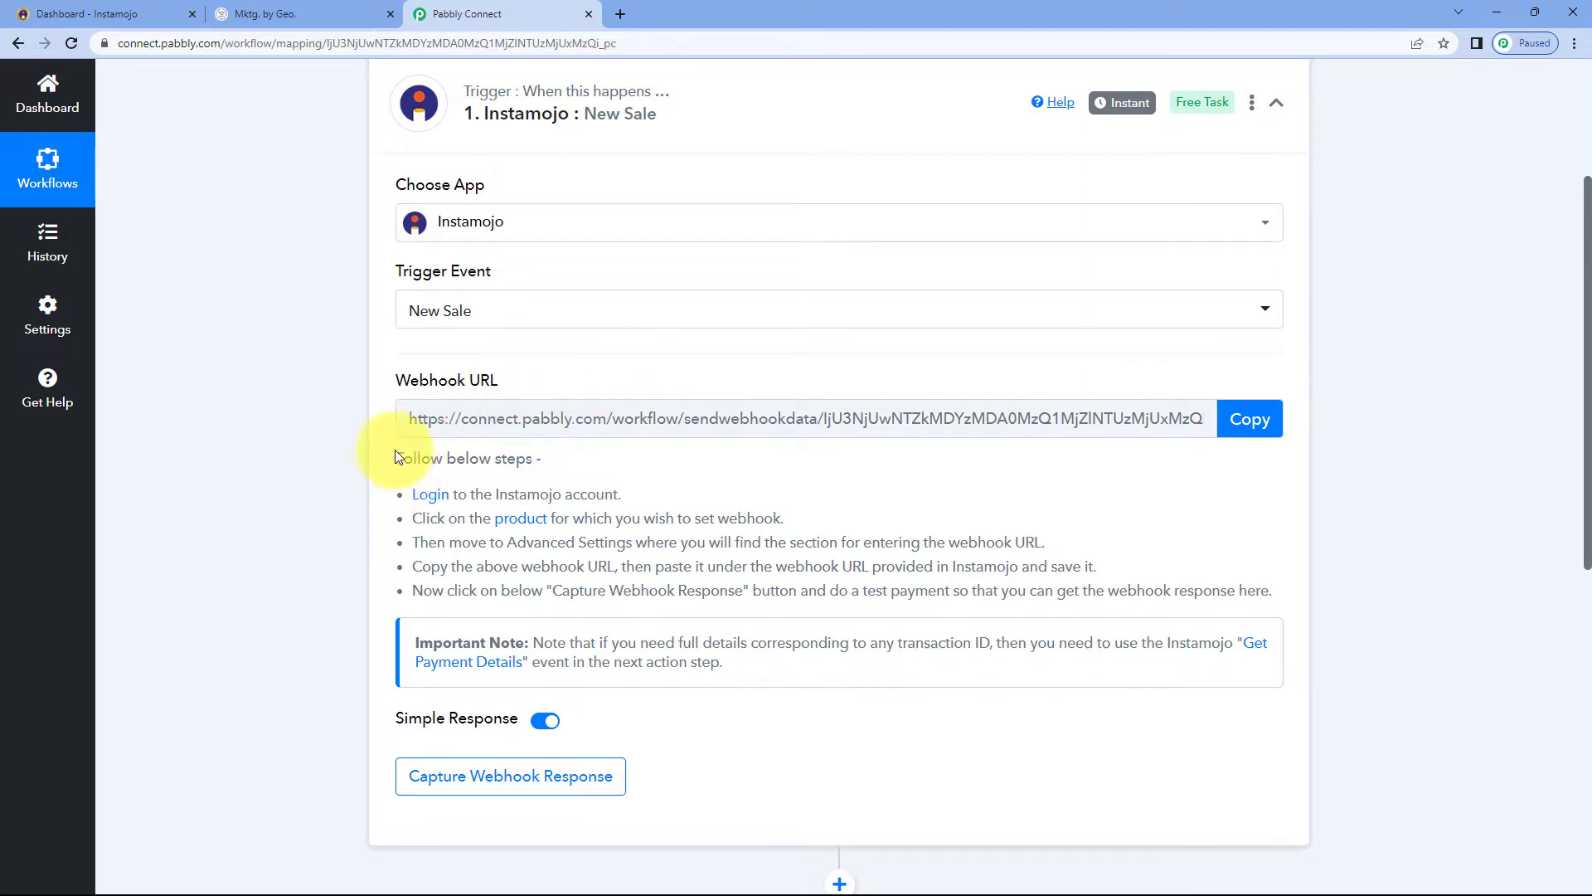
# Copy the trigger's webhook URL
pyautogui.moveTo(395, 450); pyautogui.dragTo(1311, 592)
pyautogui.click(1202, 531)
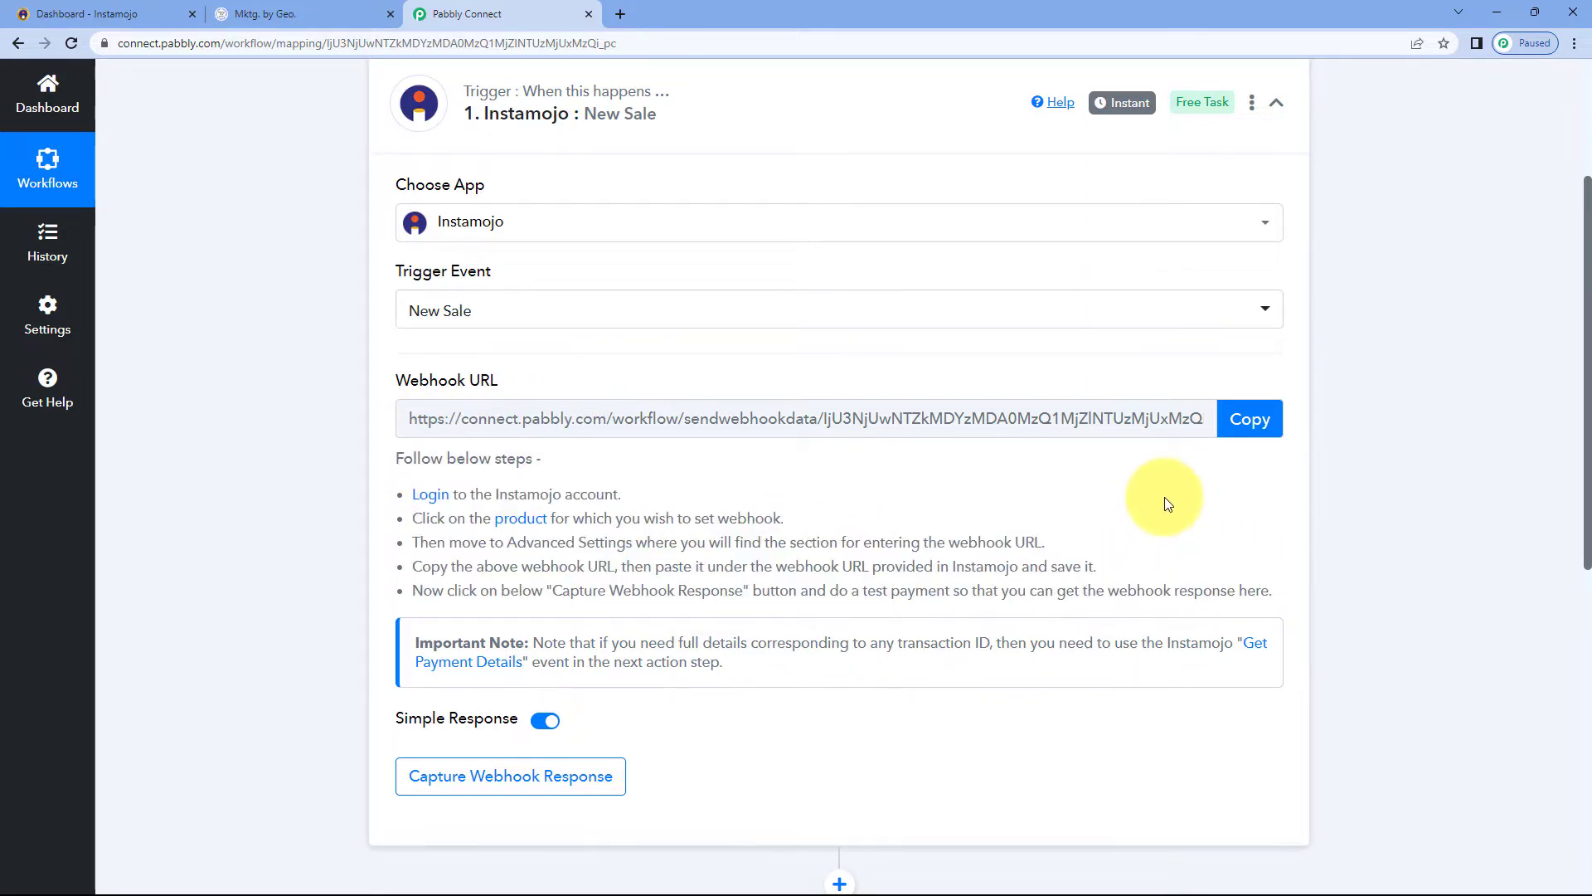
pyautogui.click(1257, 425)
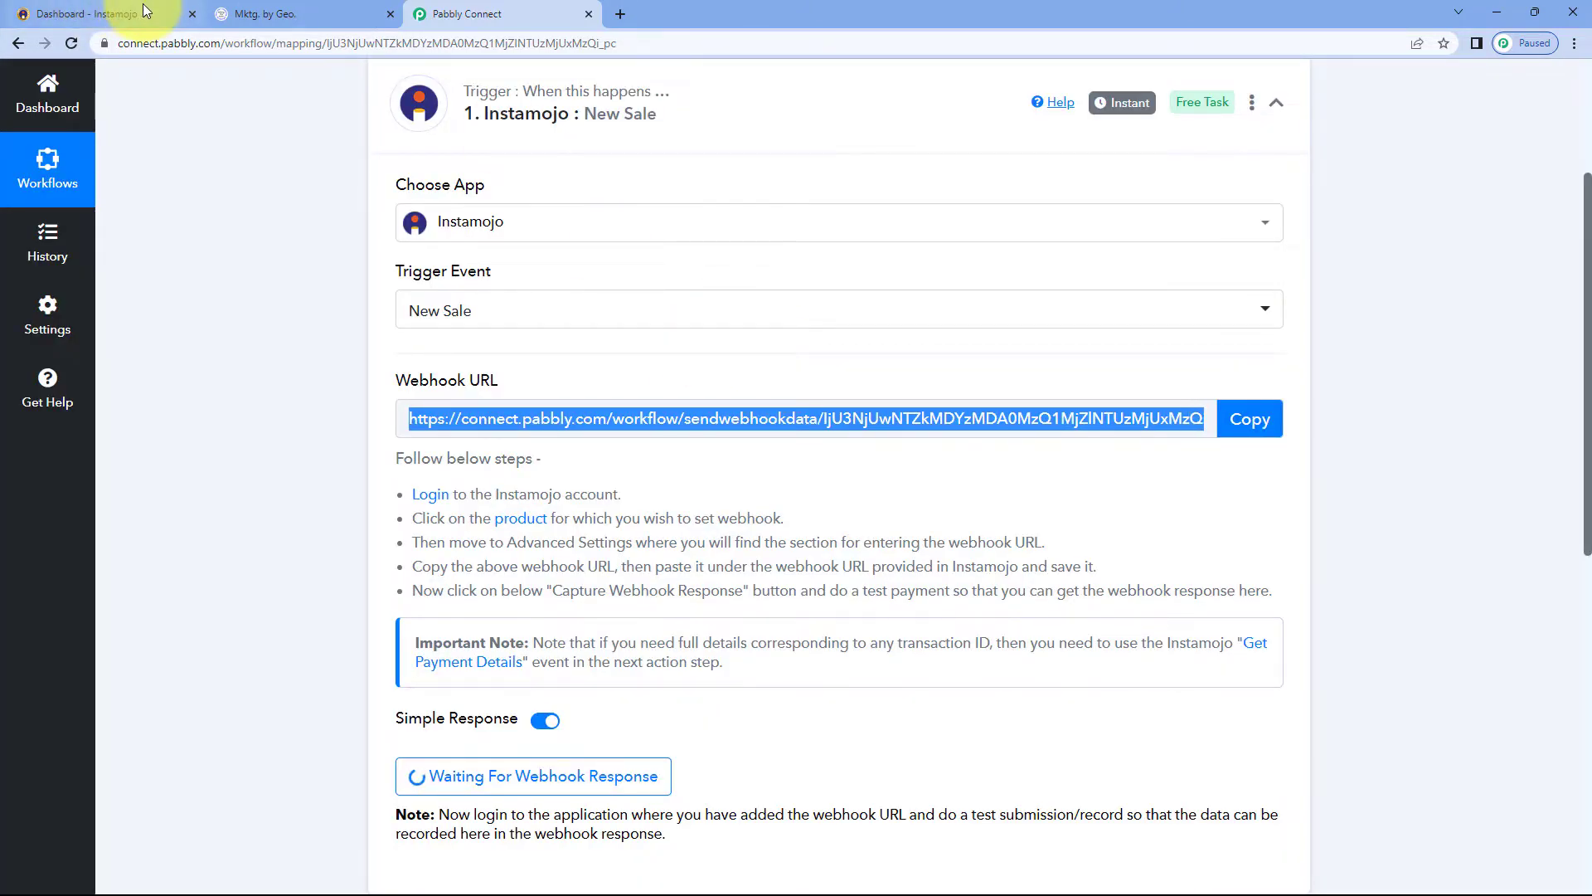
# In Instamojo, open the MS Office Course smart page for editing
pyautogui.click(99, 14)
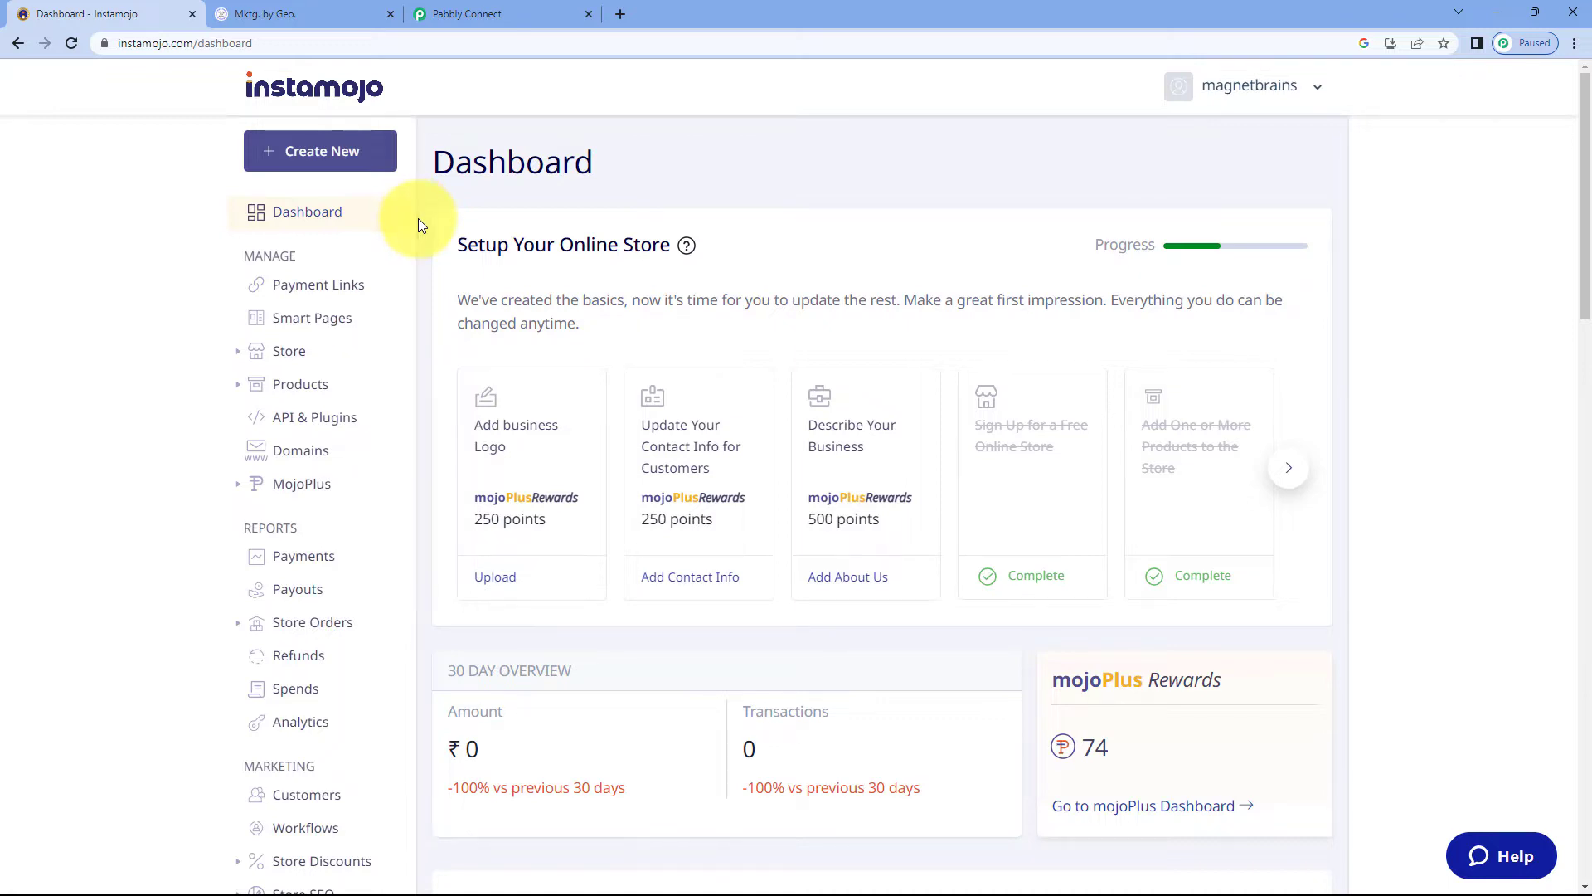
pyautogui.click(327, 329)
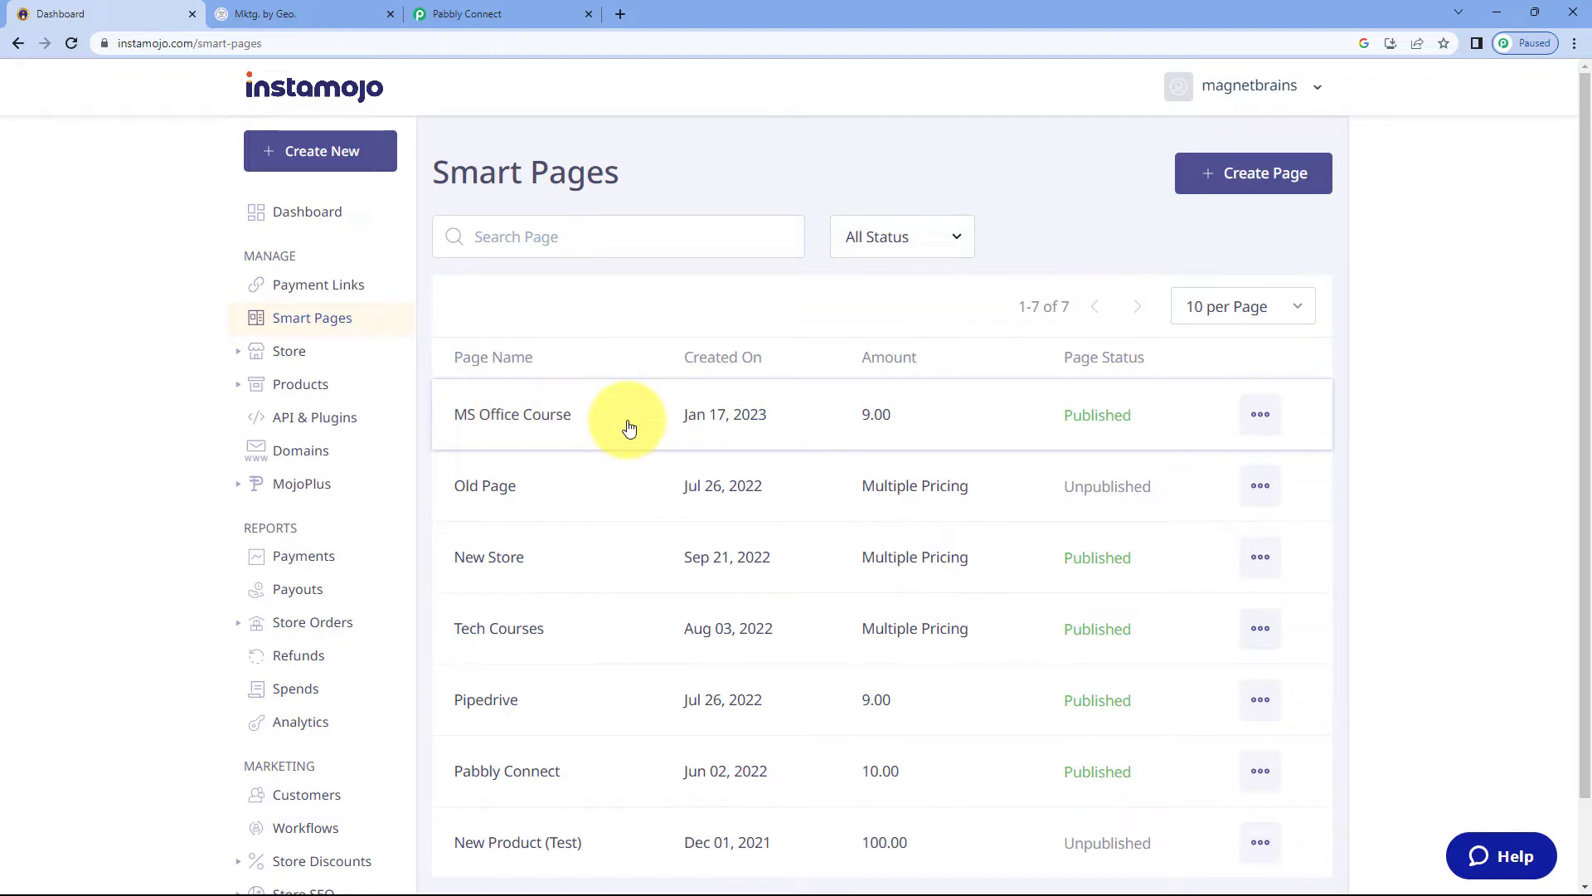
pyautogui.click(1267, 419)
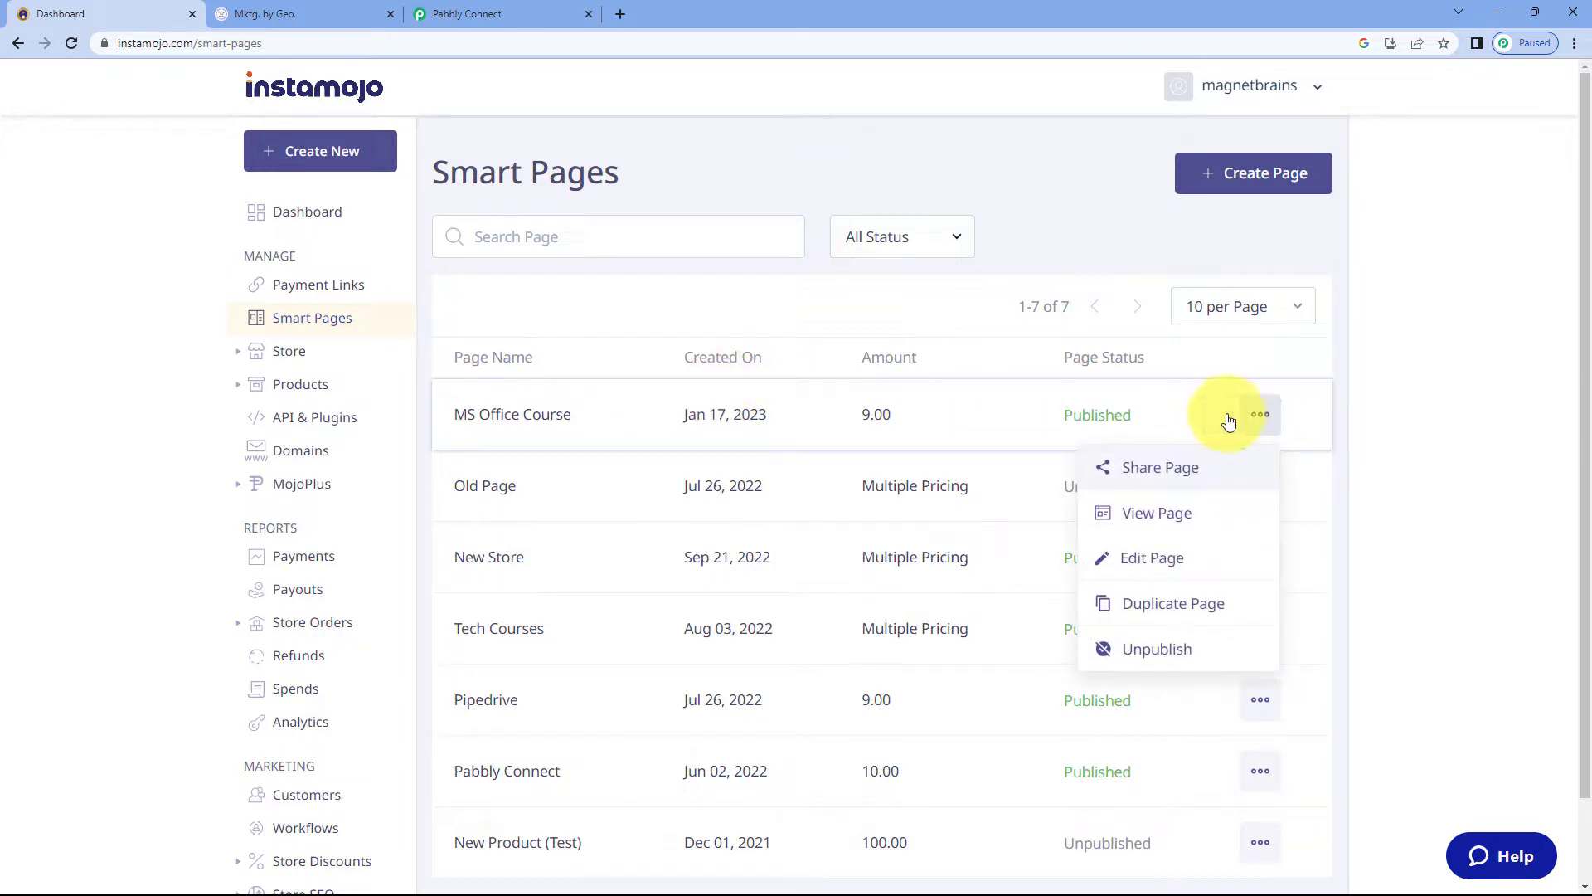
pyautogui.click(1166, 559)
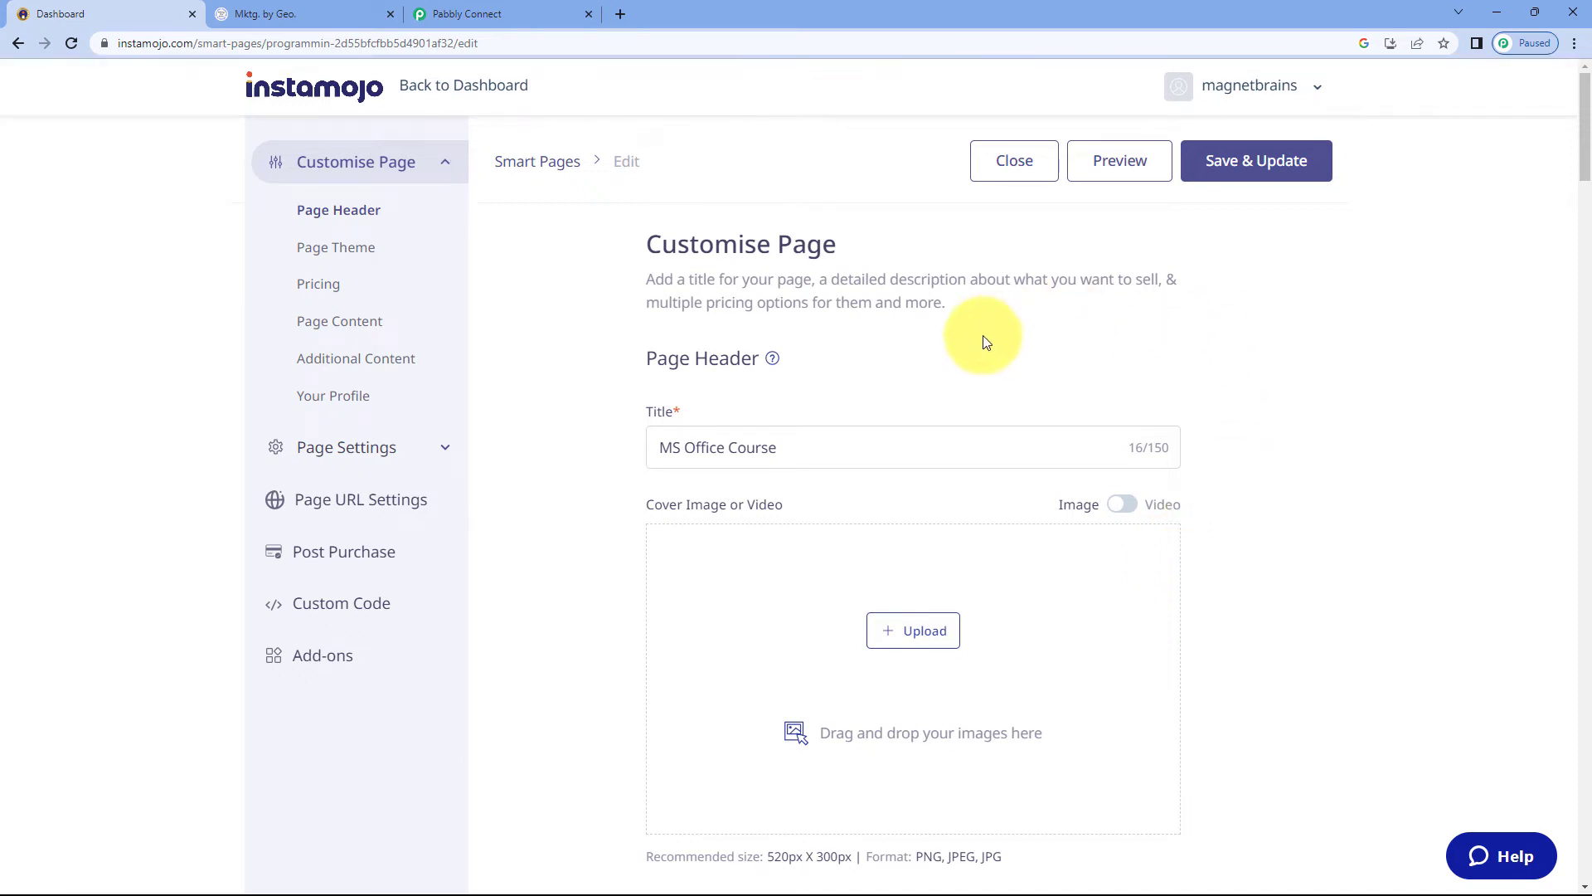
# Enable Add Webhook in the page settings and clear the webhook URL field
pyautogui.scroll(-10, 586, 379)
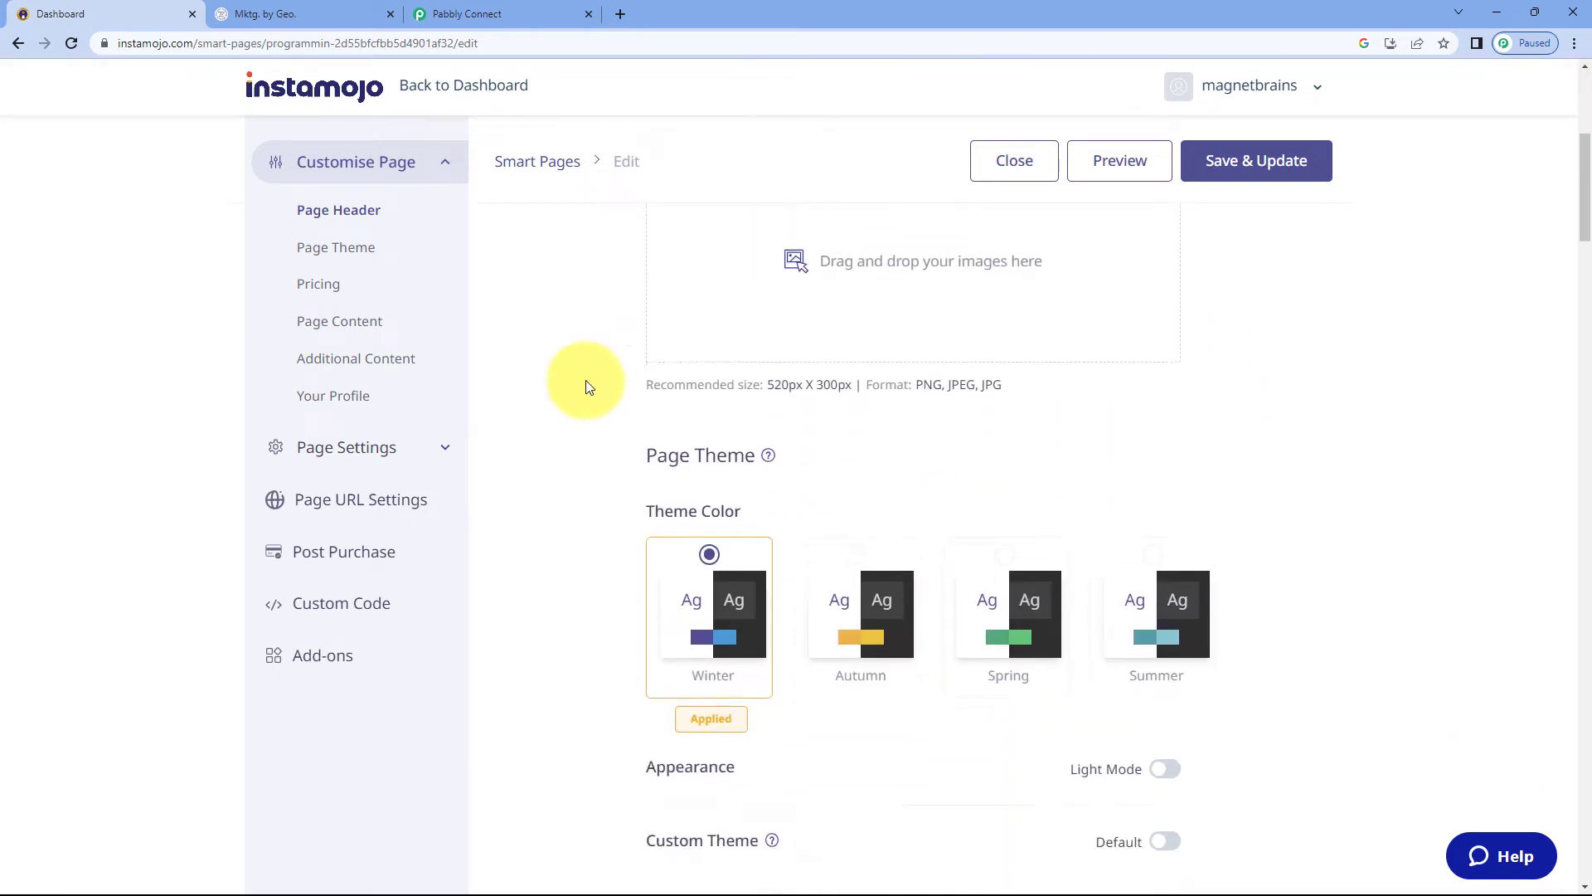
pyautogui.scroll(-15, 589, 383)
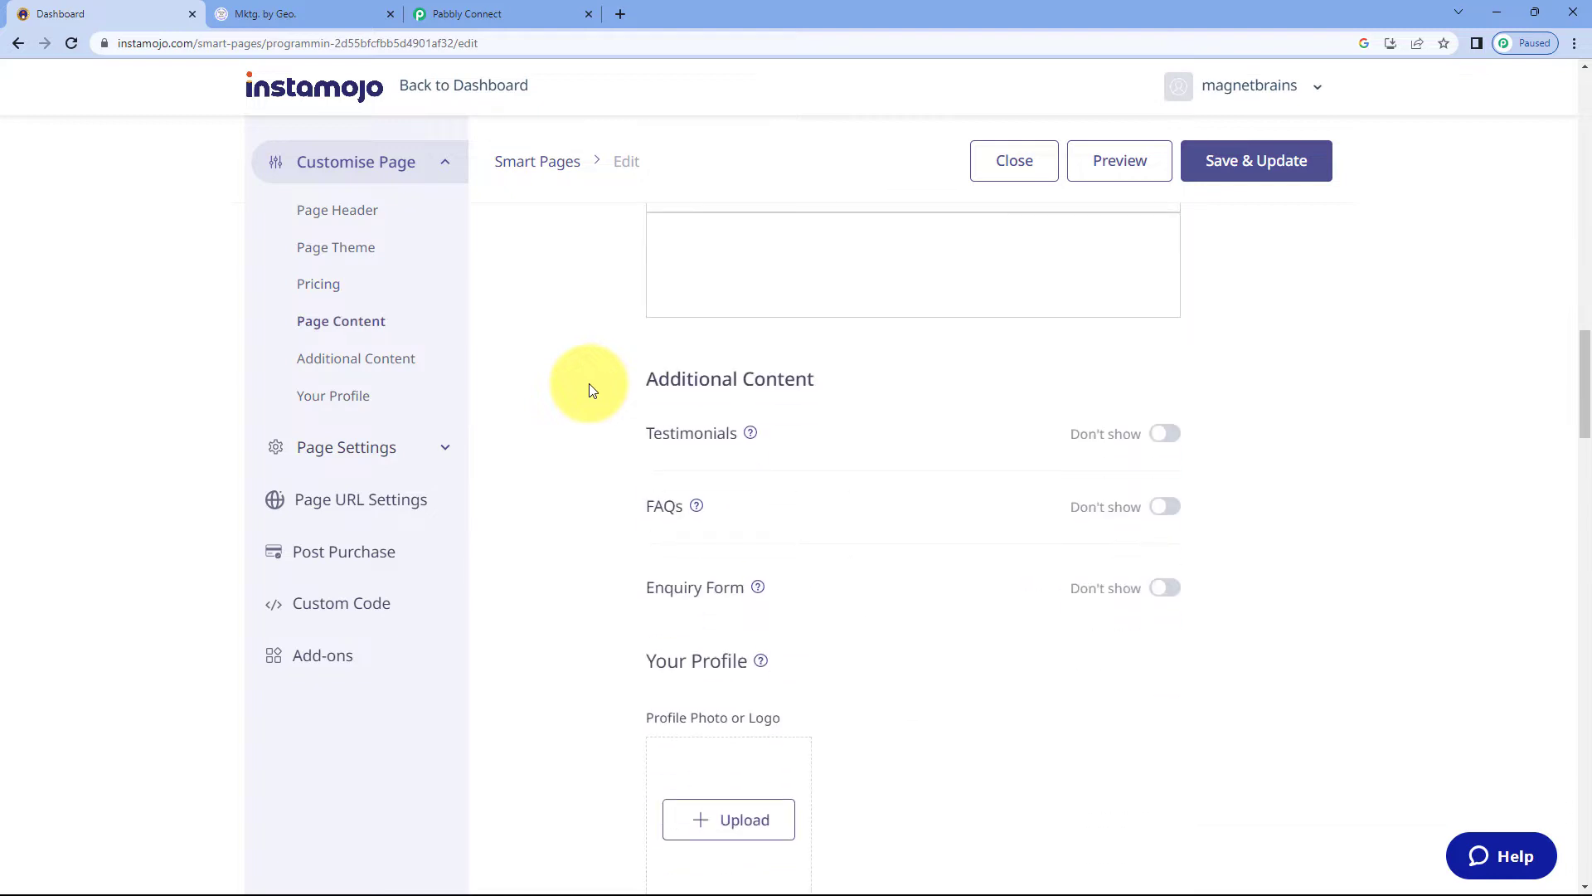
pyautogui.scroll(-12, 592, 381)
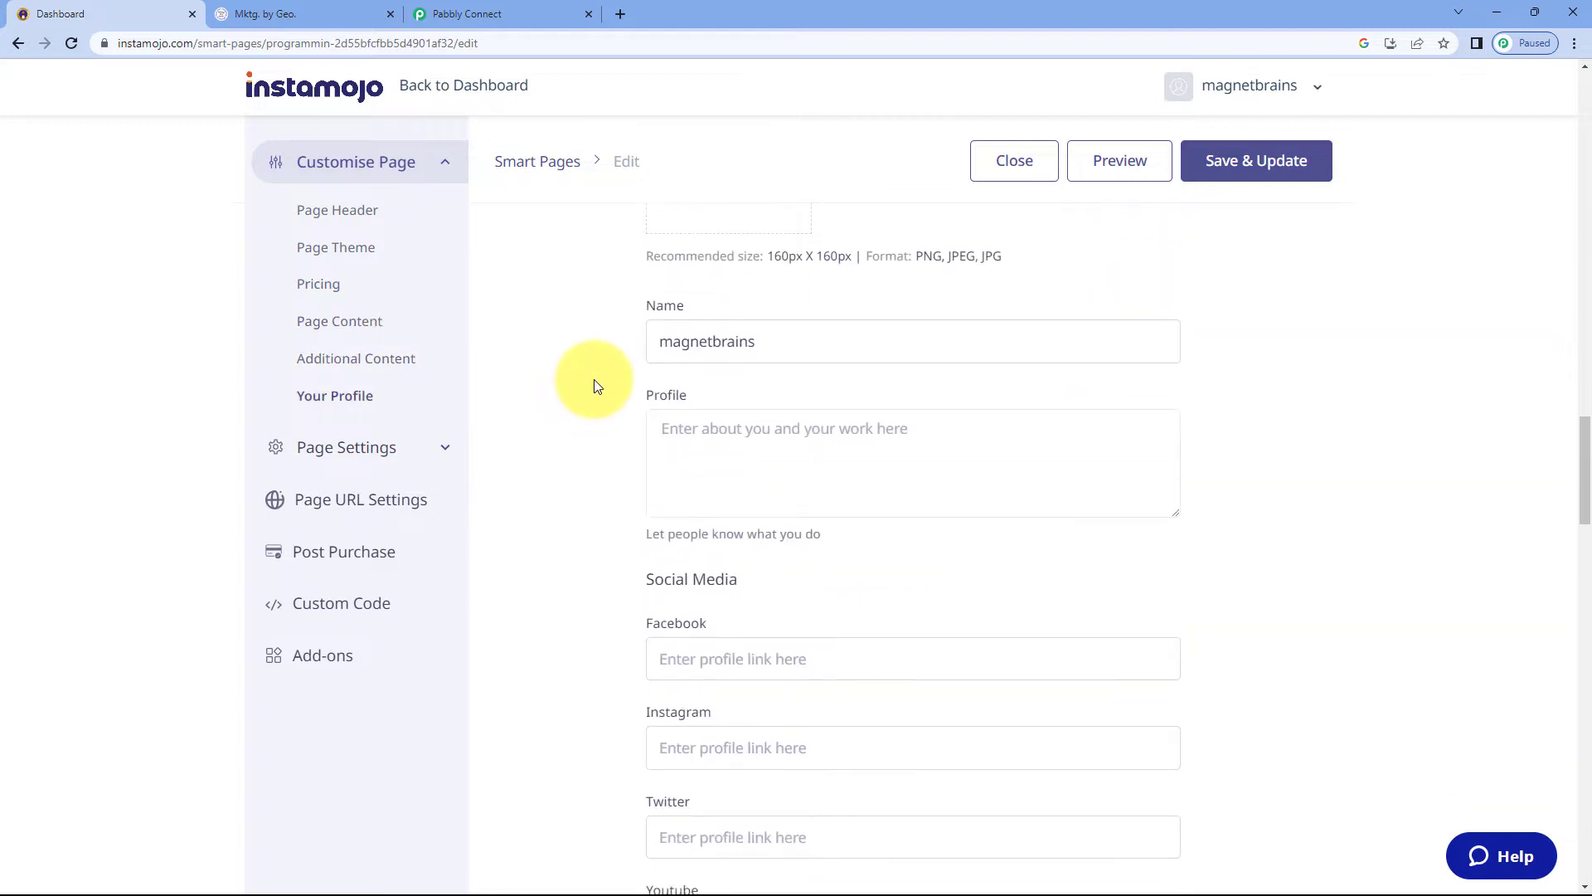
pyautogui.scroll(-6, 594, 380)
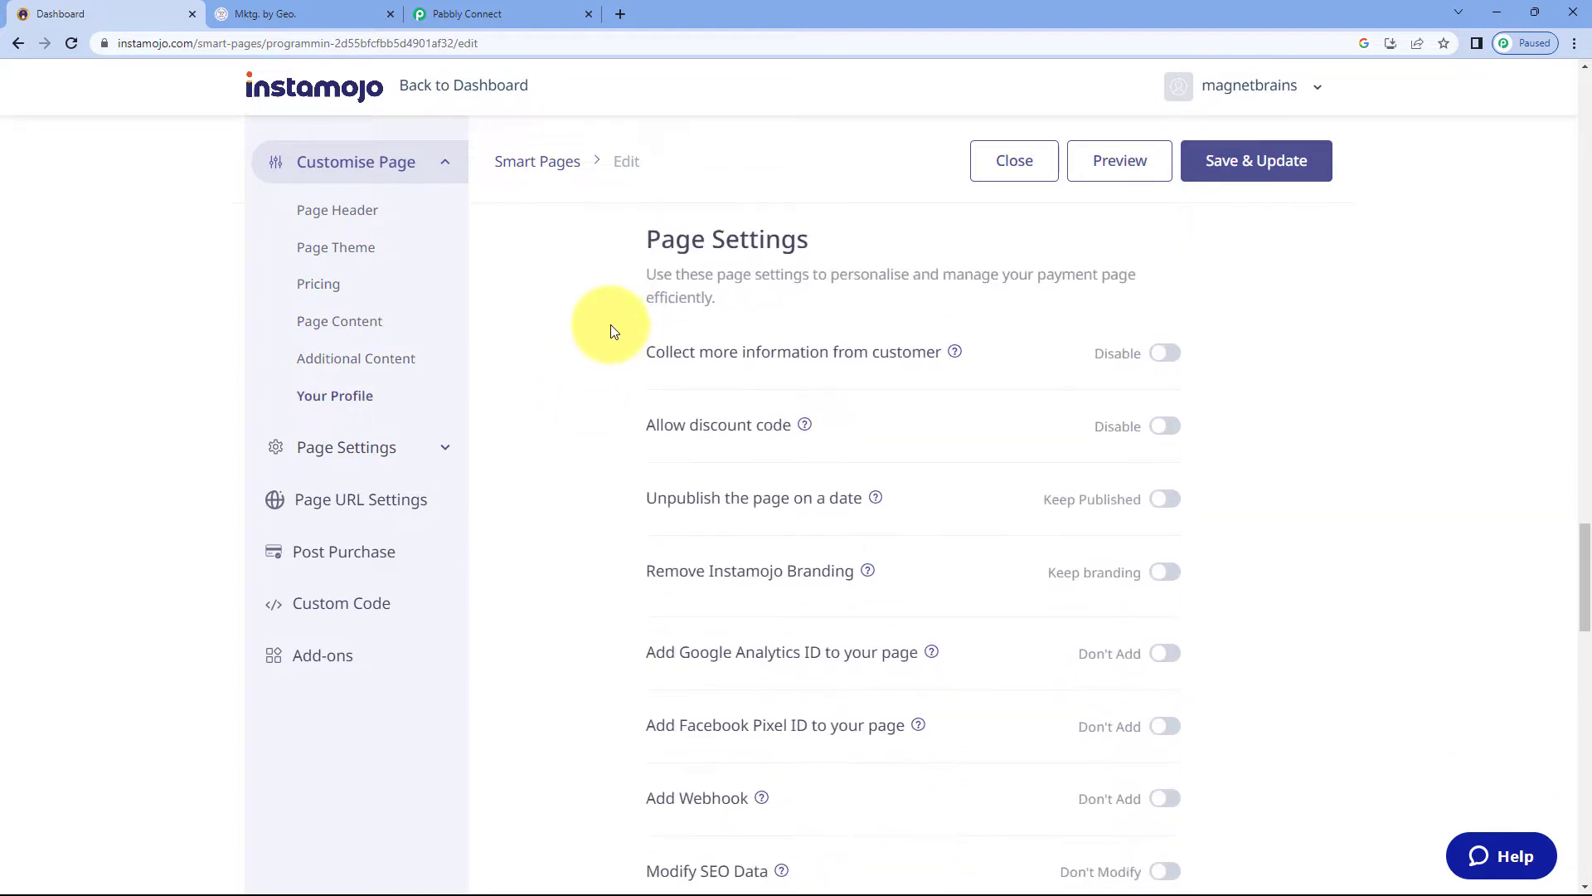
pyautogui.scroll(-1, 585, 340)
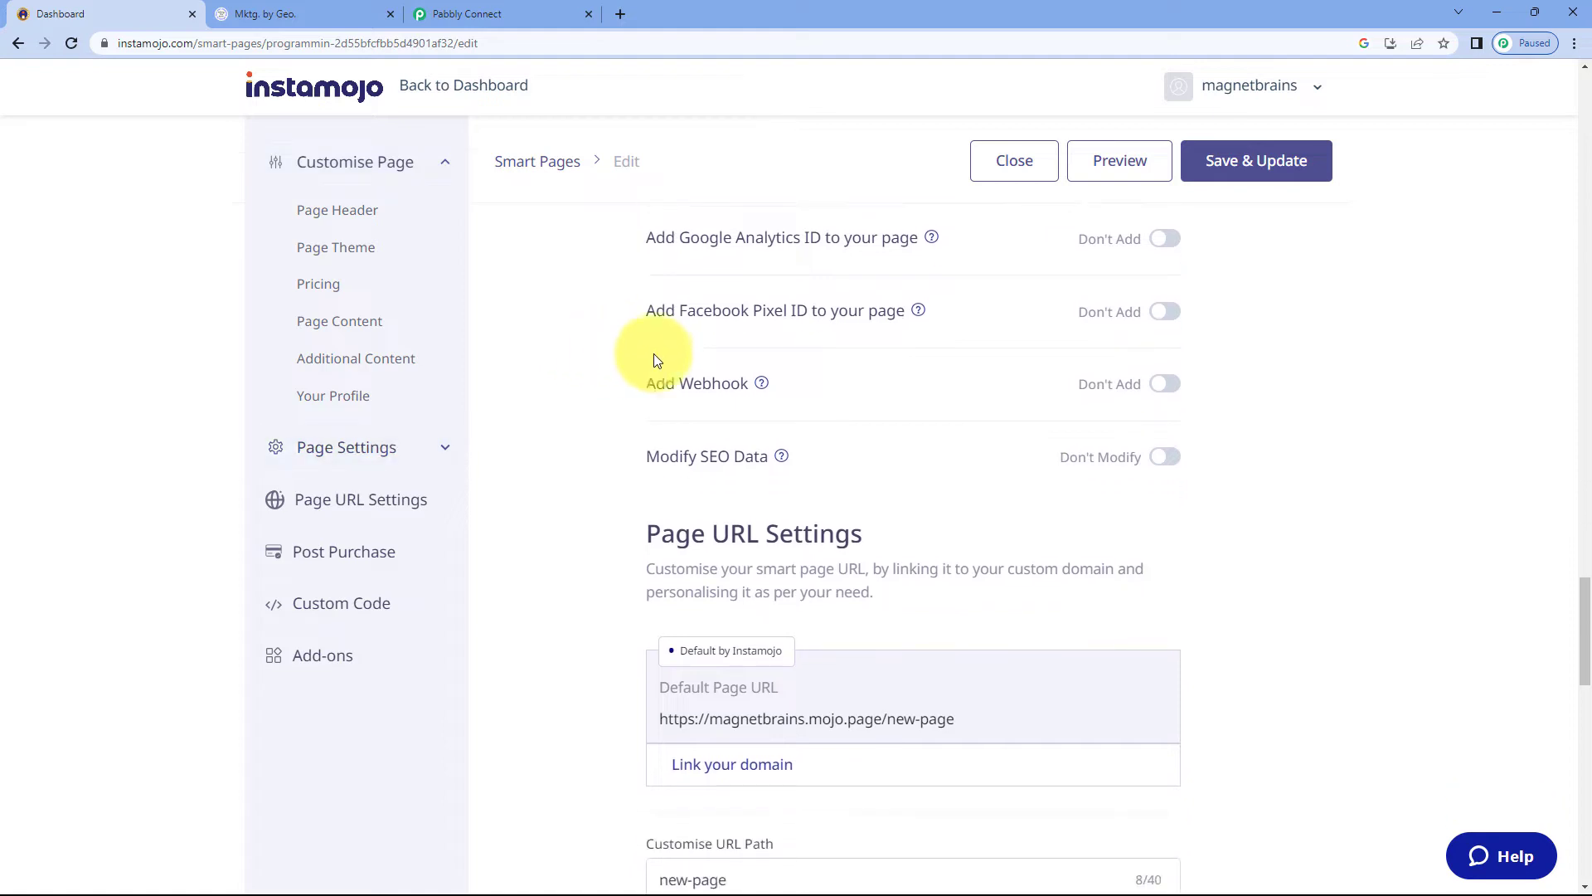
pyautogui.moveTo(762, 383)
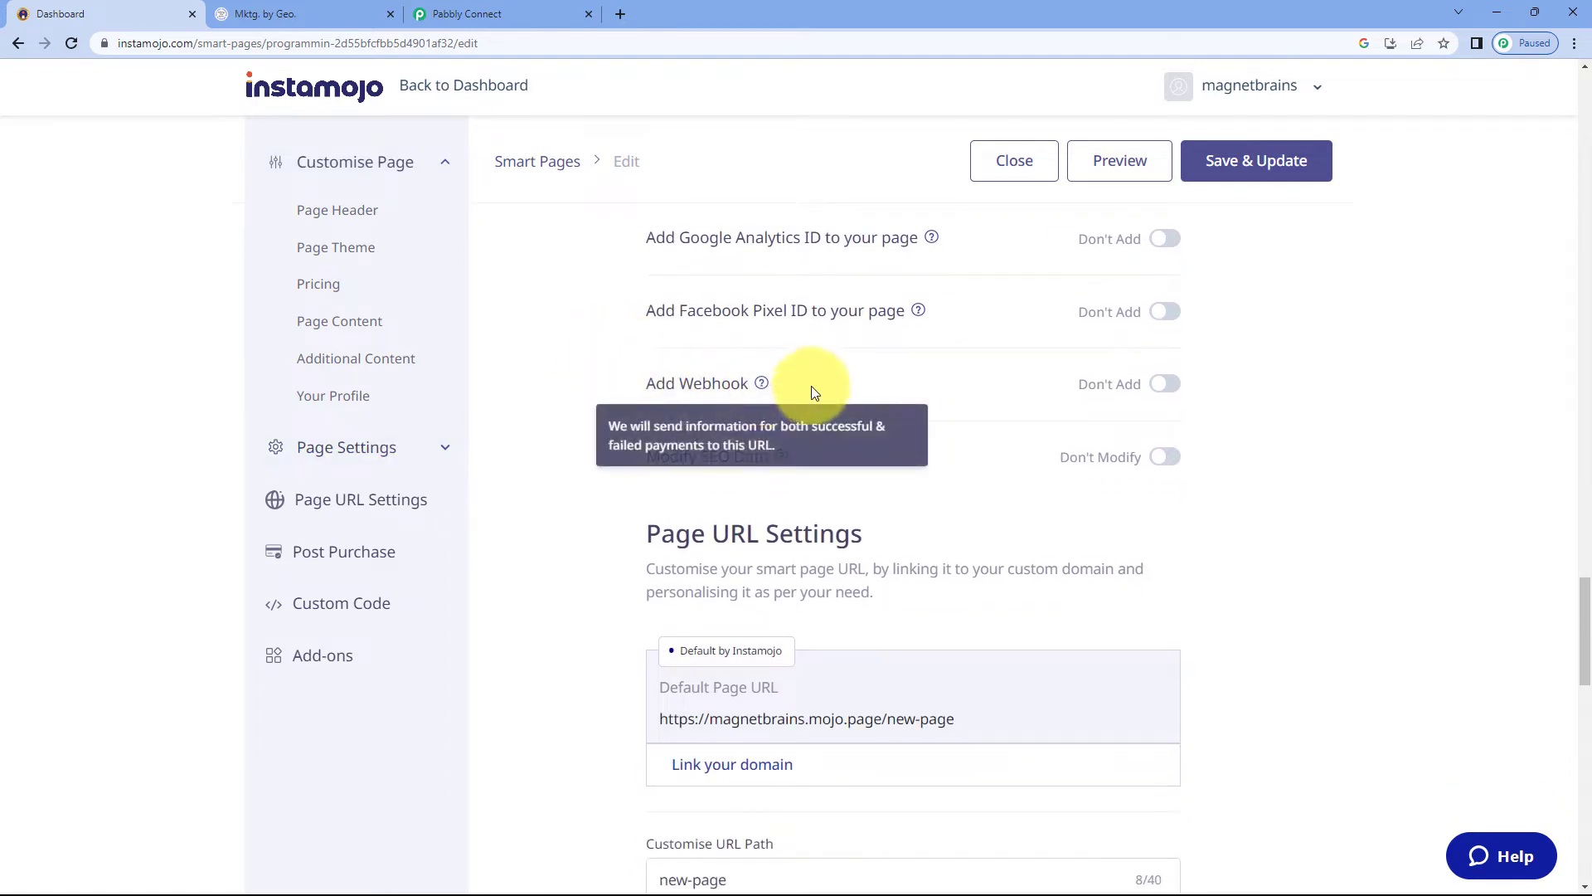
pyautogui.click(1159, 393)
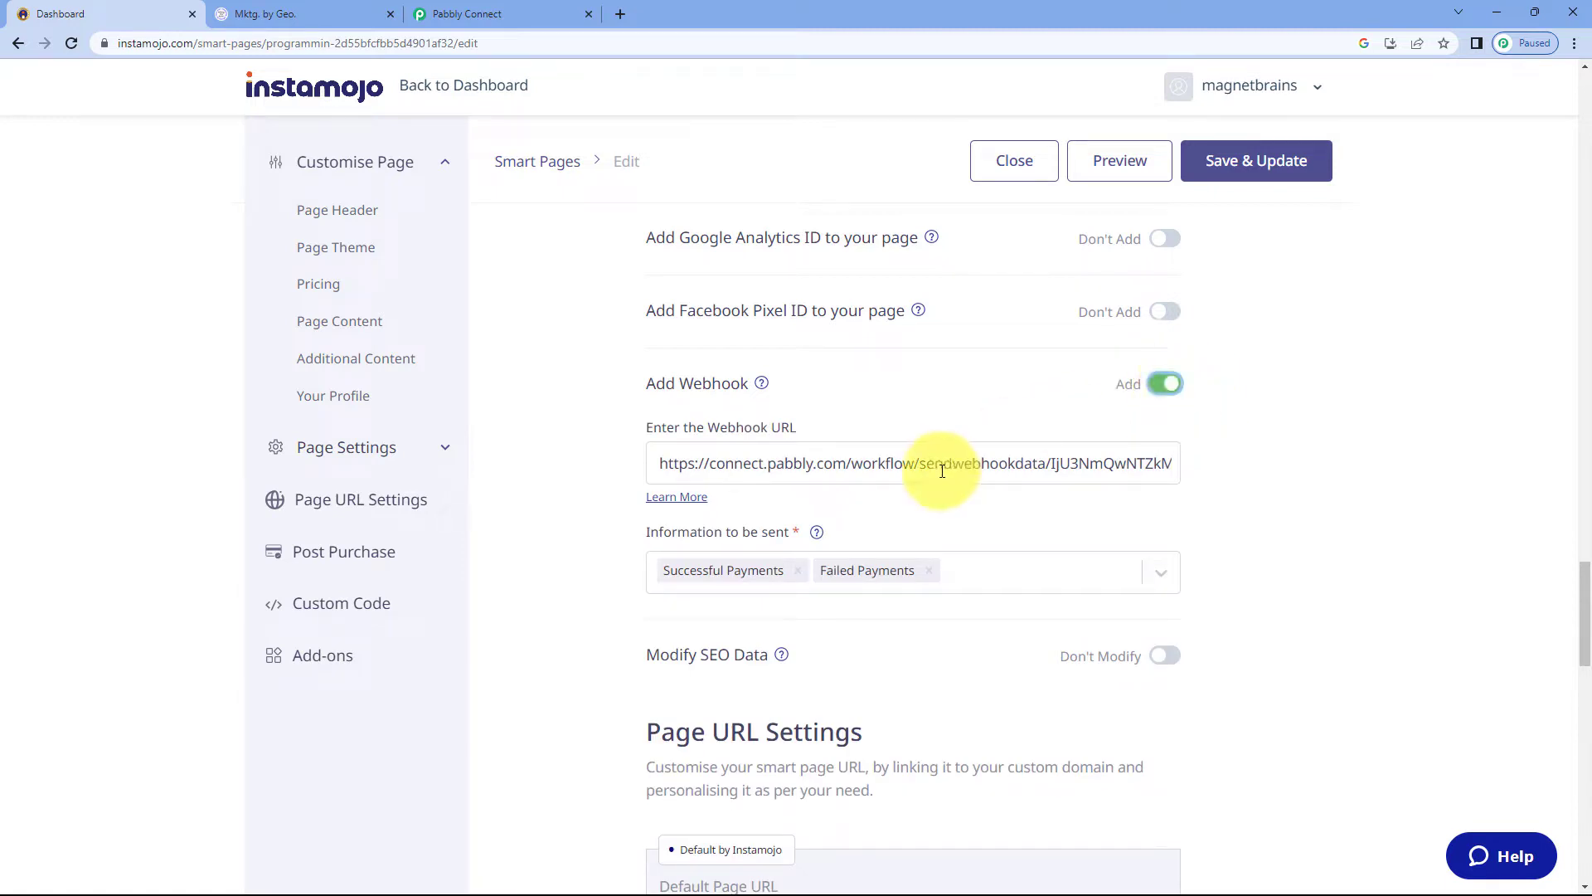
pyautogui.hotkey('ctrl', 'a')
pyautogui.press('BackSpace')
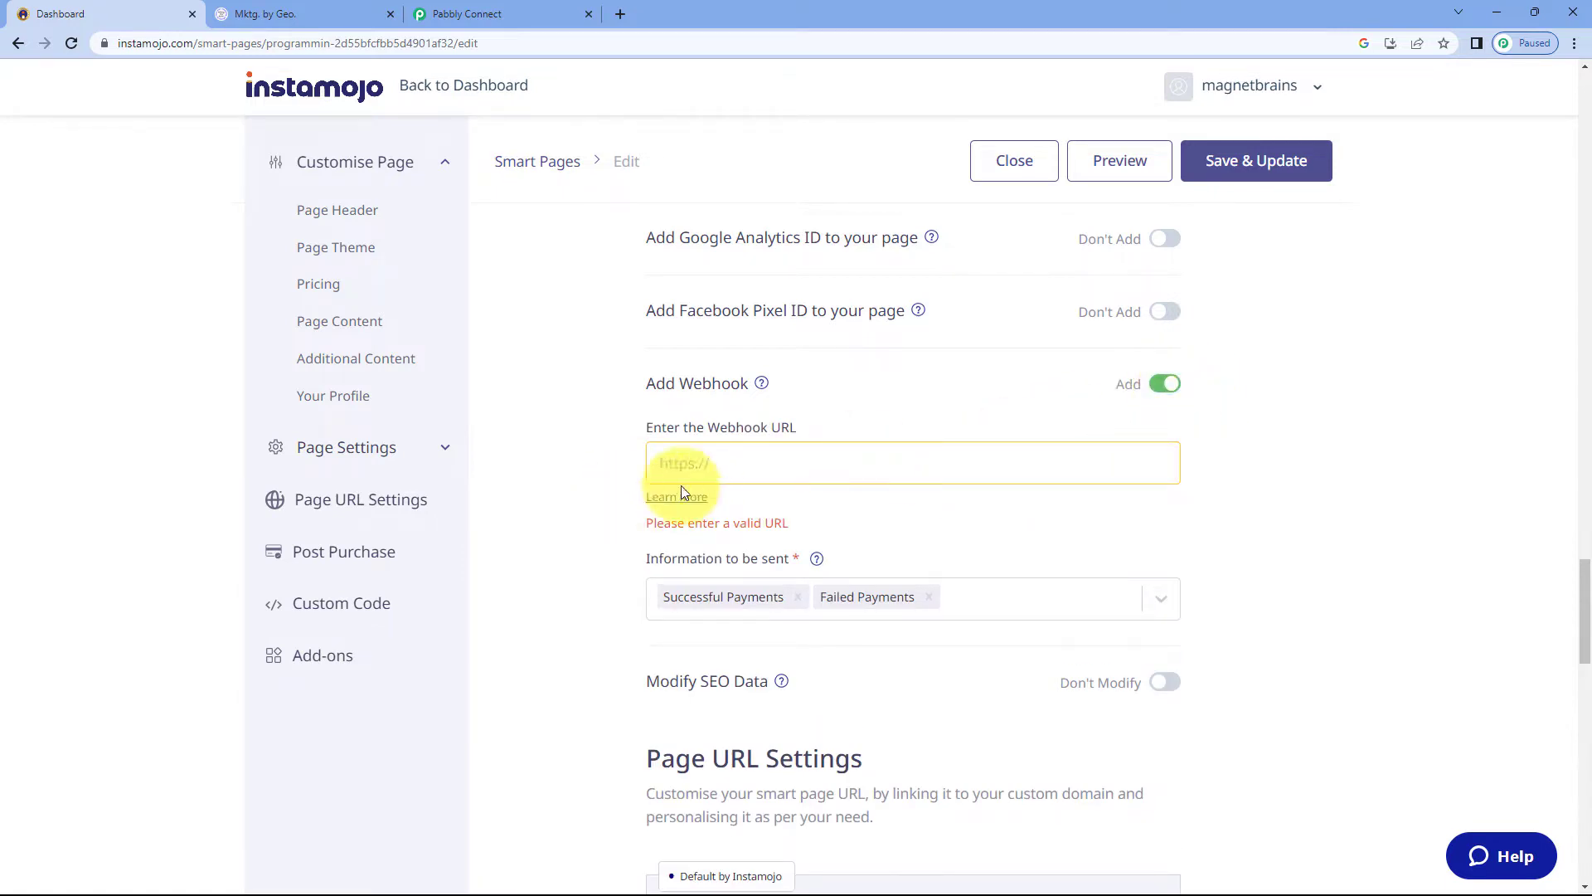
# Copy the trigger's webhook URL and paste it into the smart page's webhook URL field in Instamojo
pyautogui.click(525, 10)
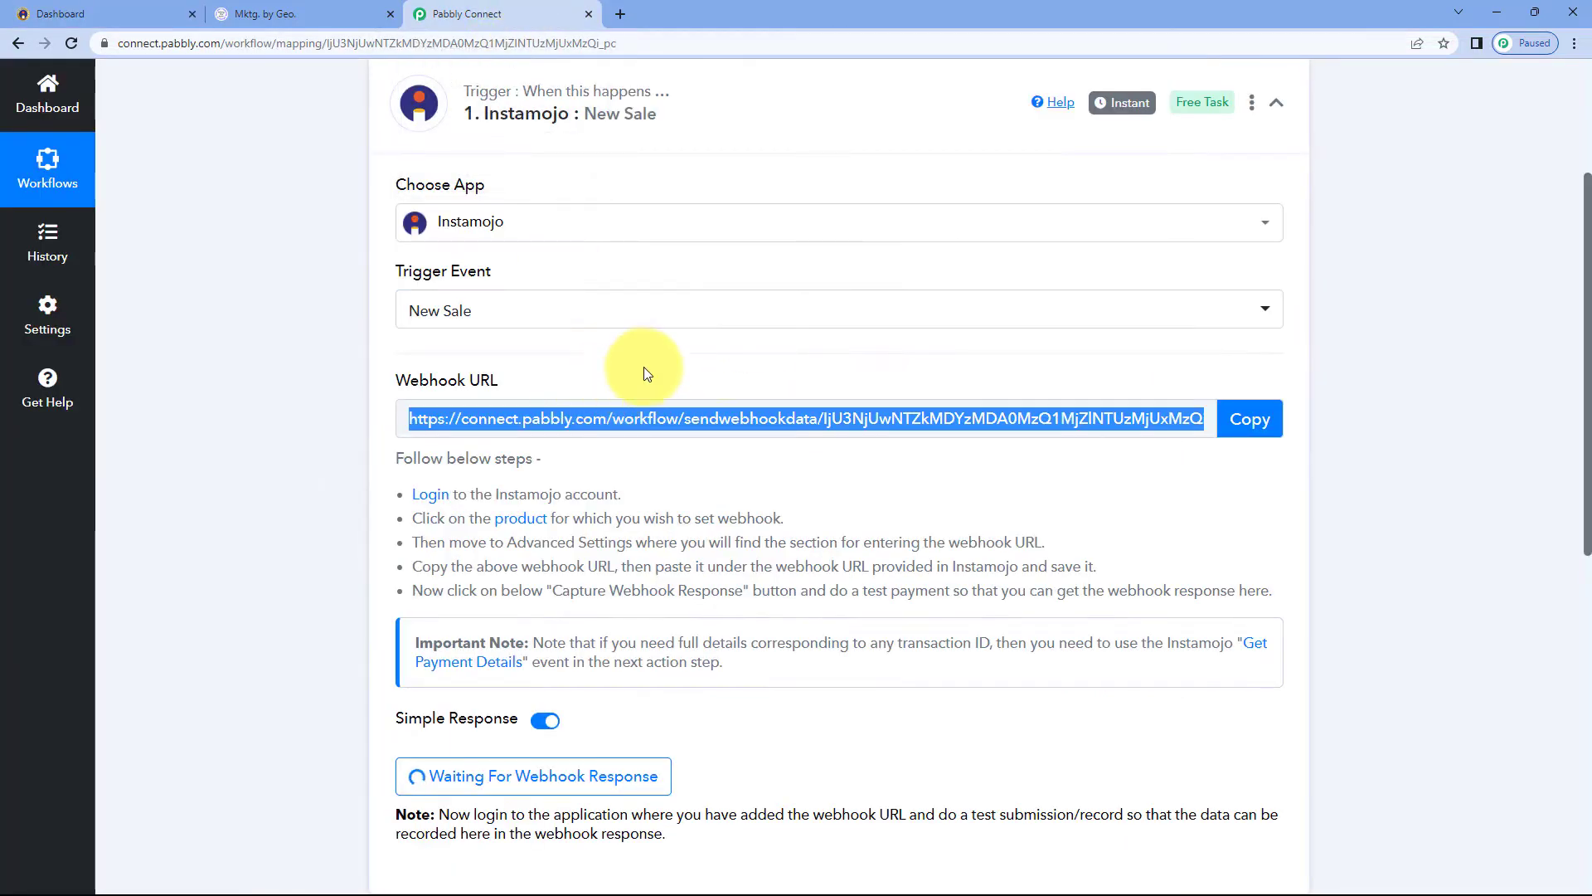
pyautogui.click(1259, 419)
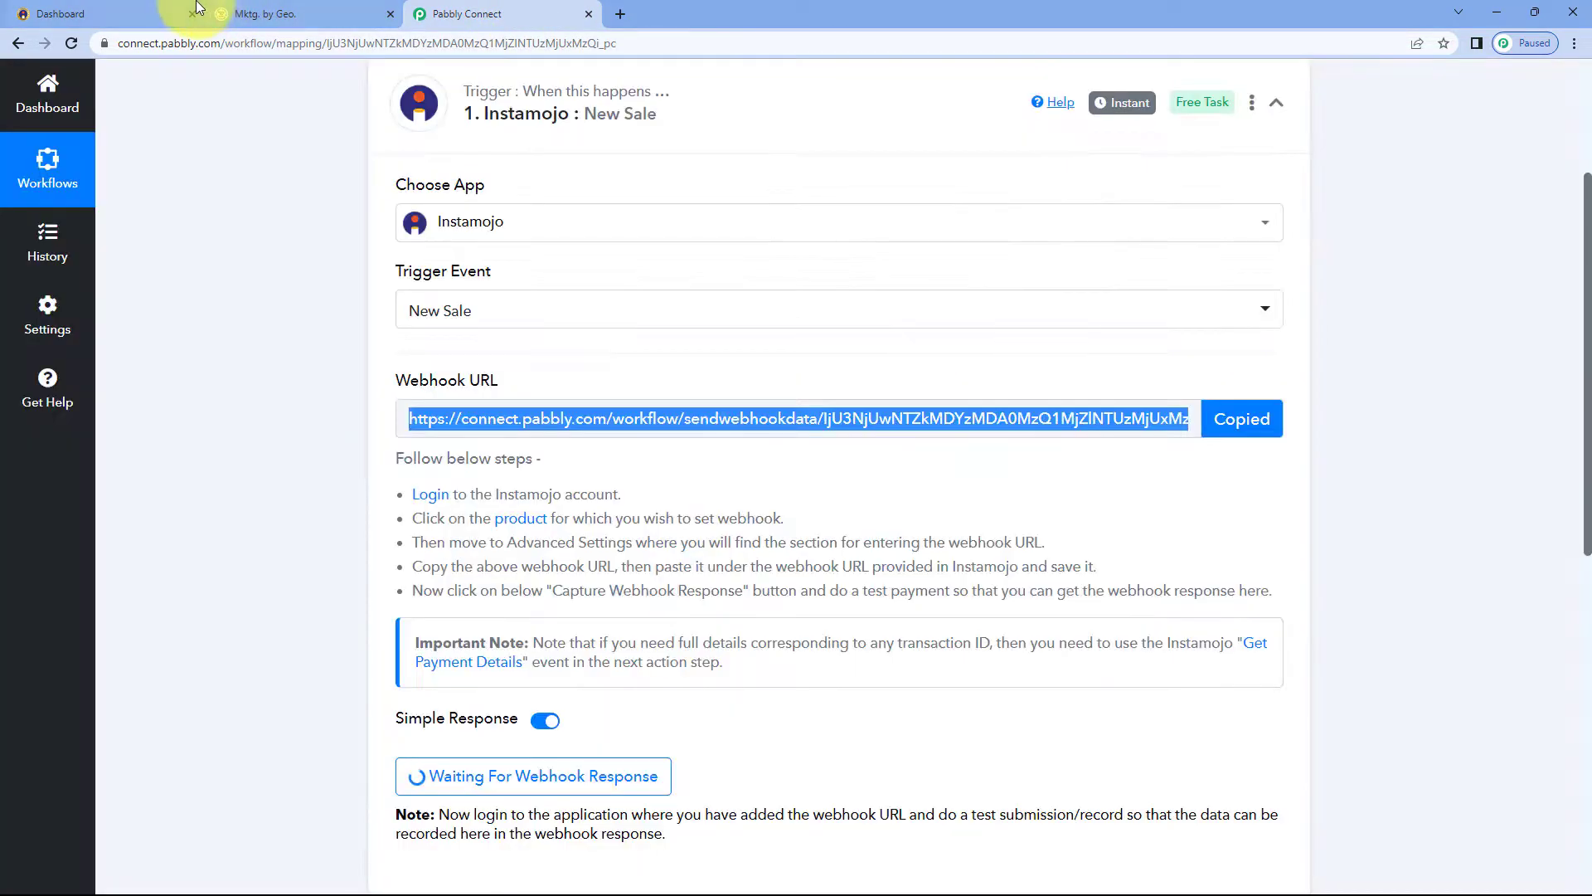
pyautogui.click(166, 13)
pyautogui.rightClick(741, 467)
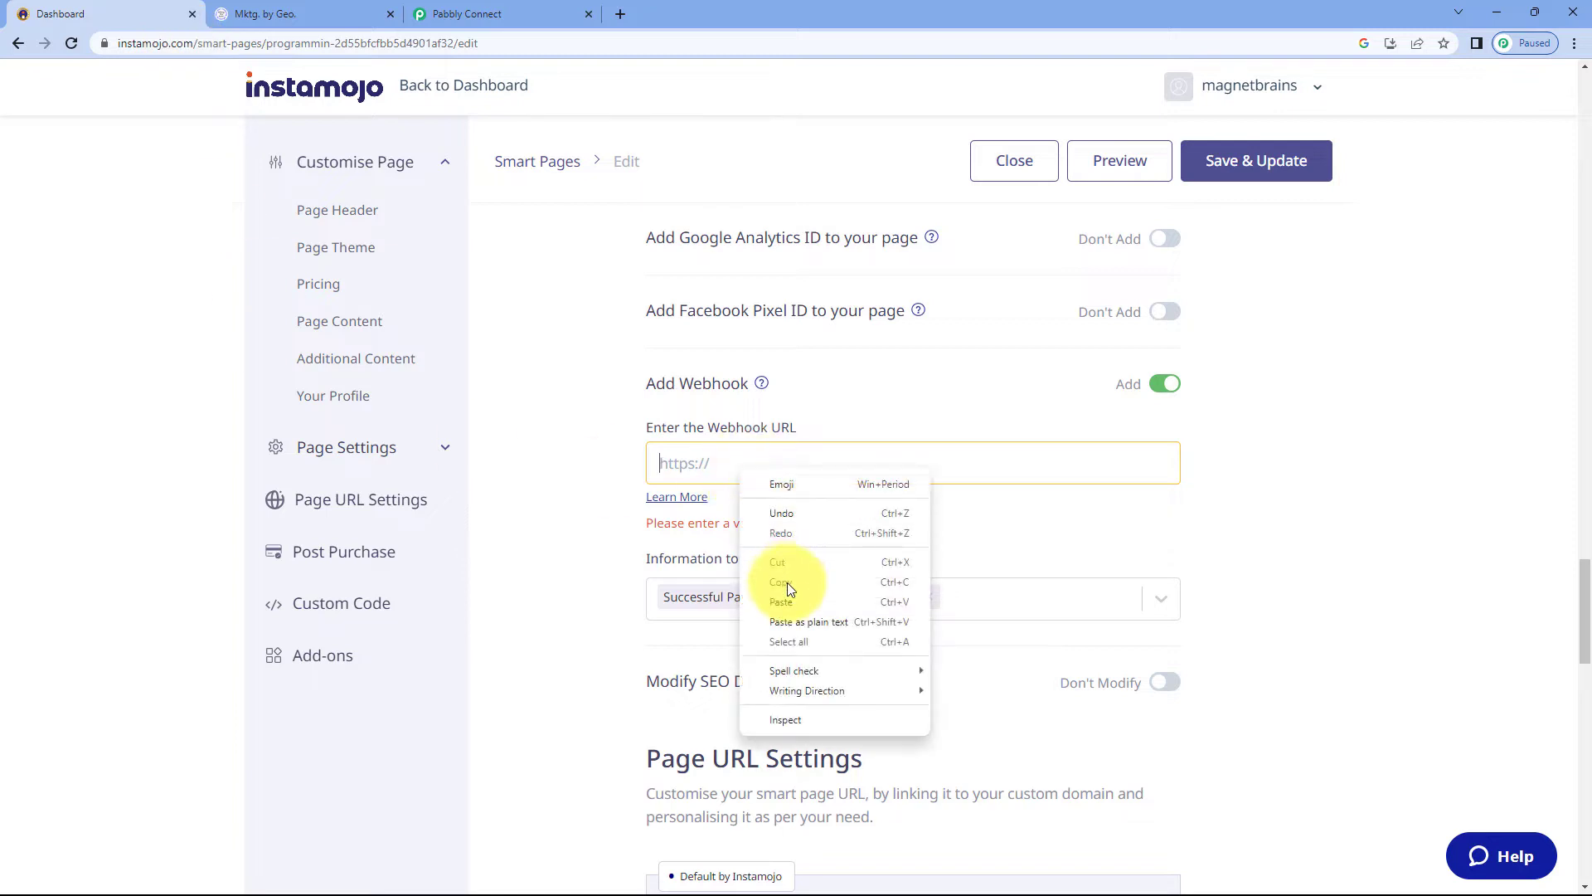
pyautogui.click(785, 596)
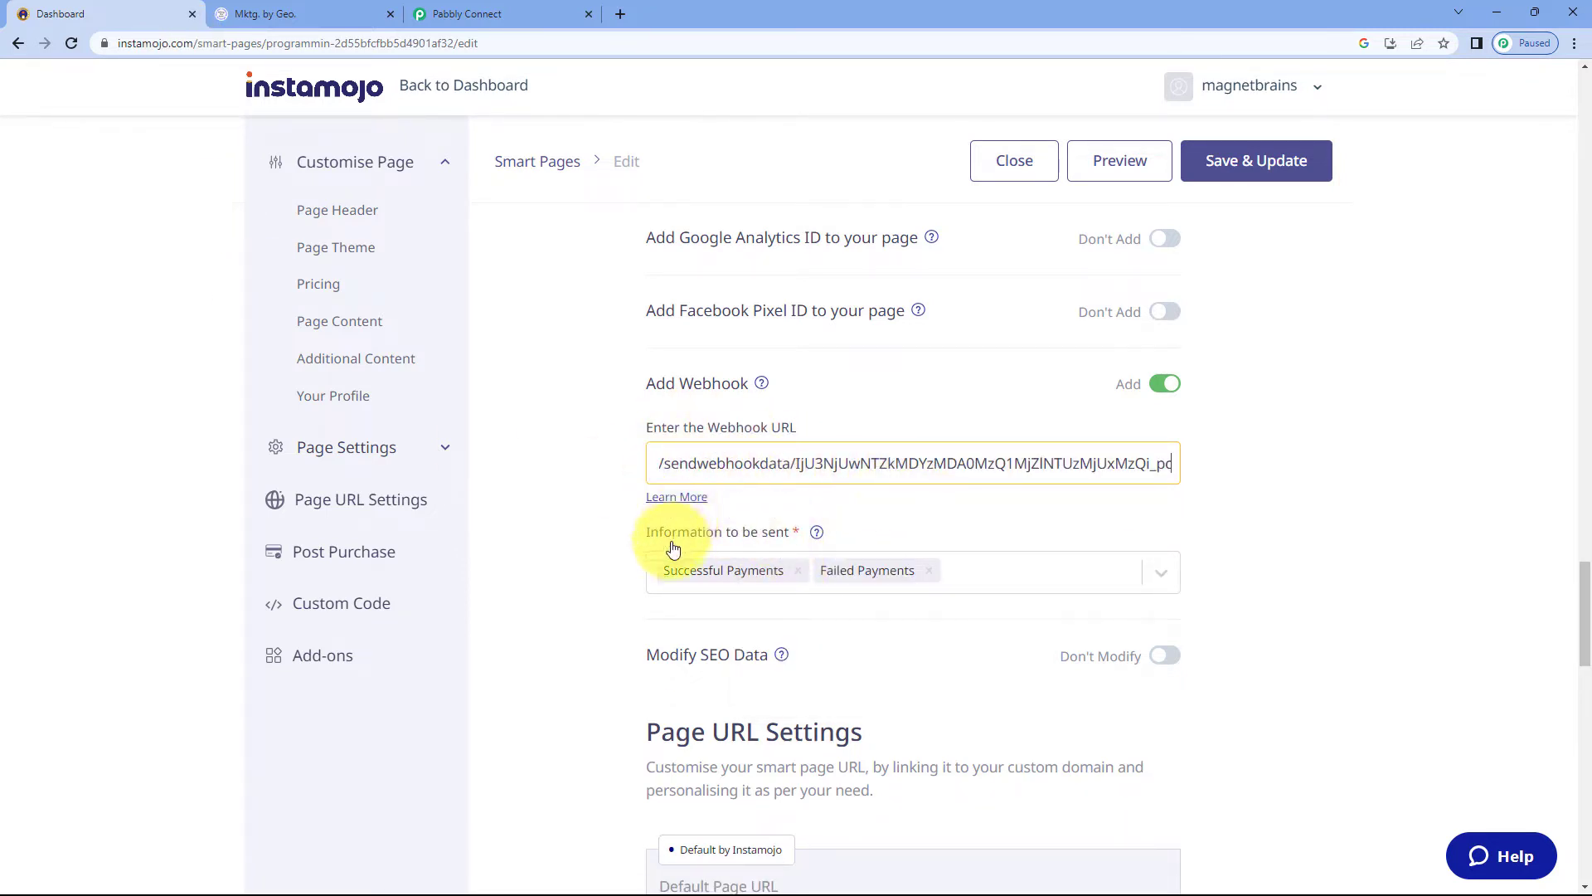
# Limit the information sent to Successful Payments only and save and update the smart page
pyautogui.click(1158, 573)
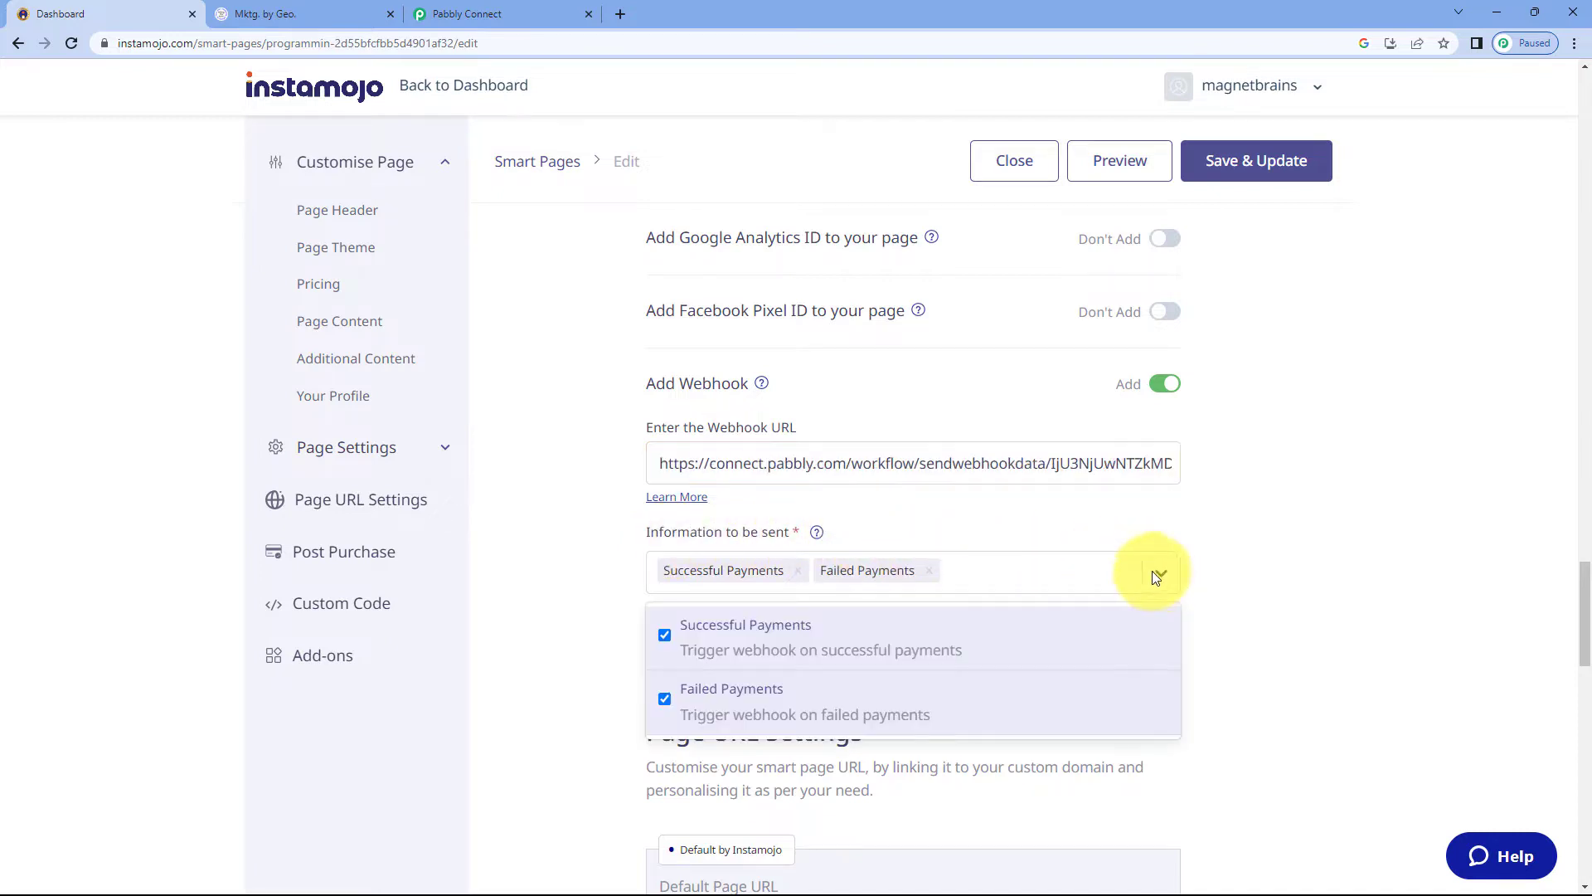
pyautogui.scroll(-1, 565, 551)
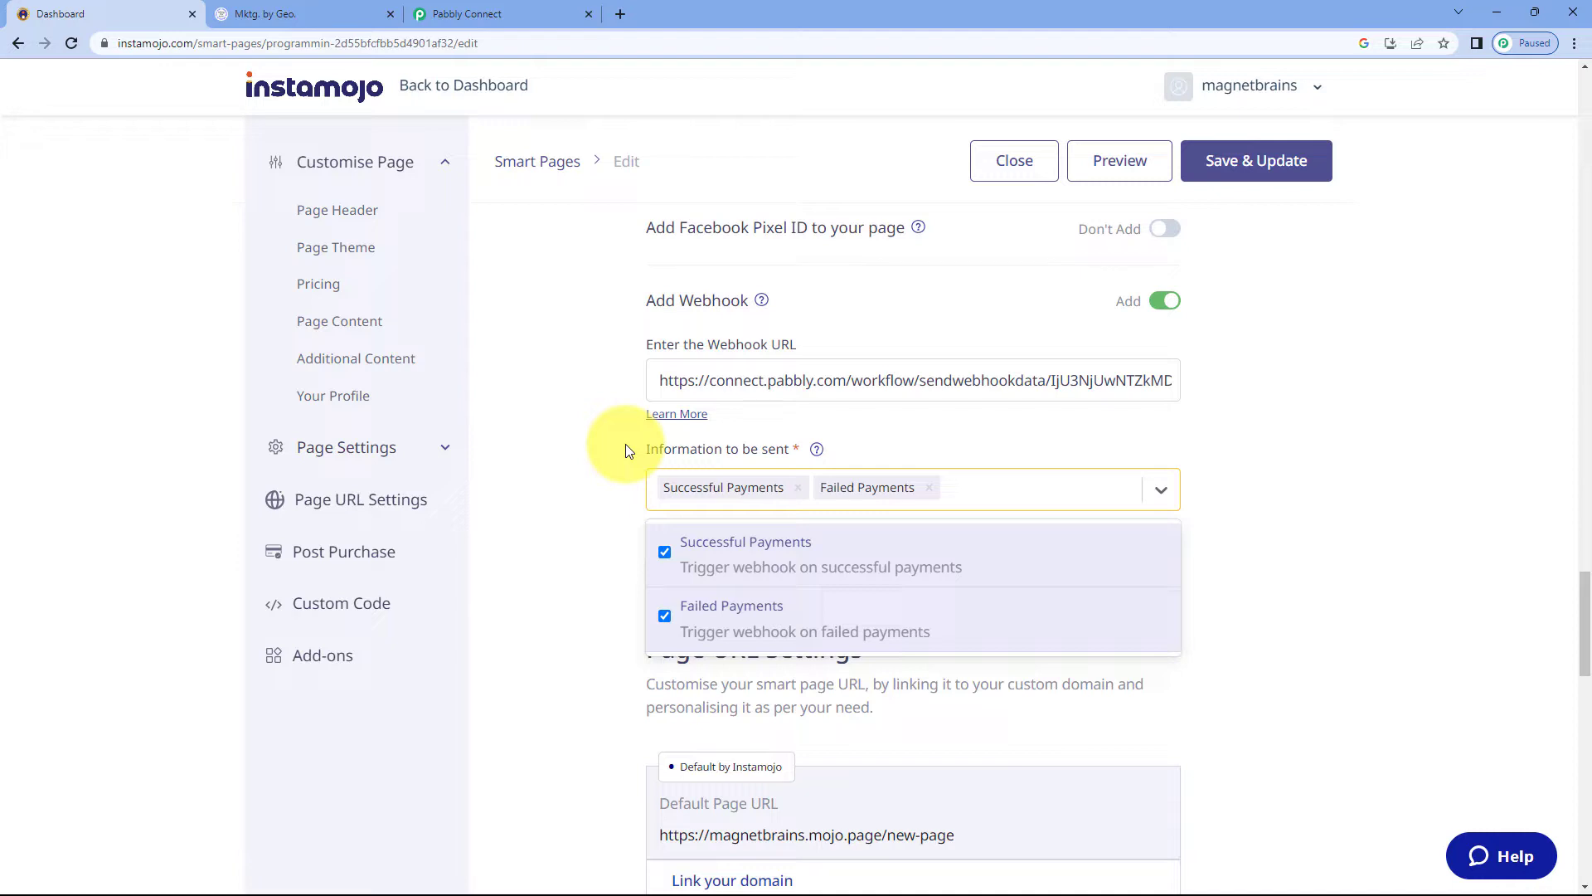
pyautogui.click(665, 615)
pyautogui.click(551, 531)
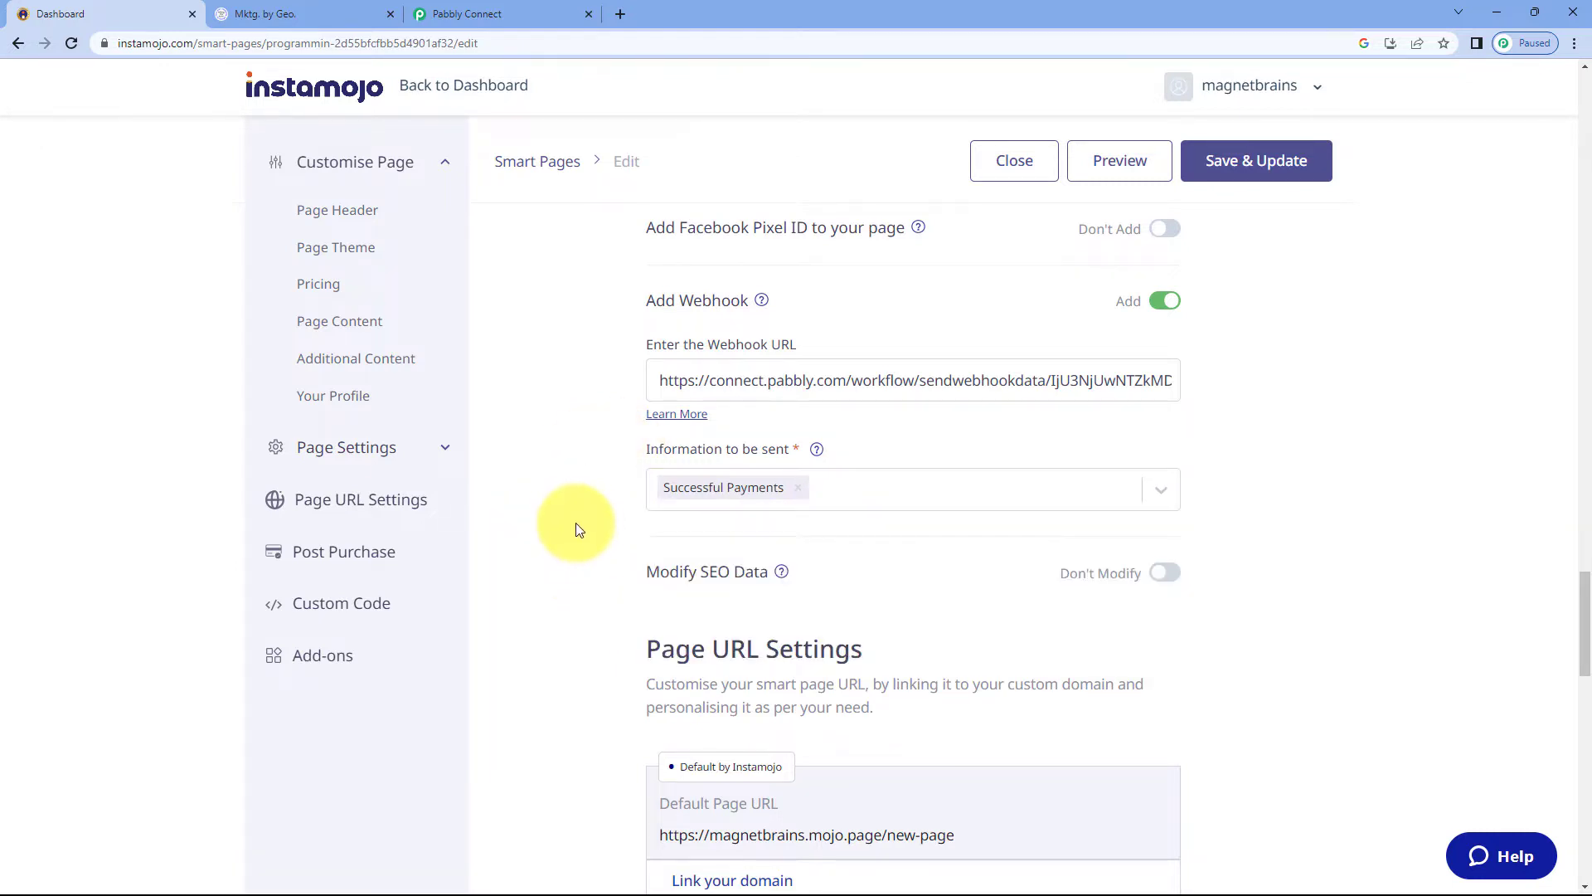
pyautogui.click(1227, 162)
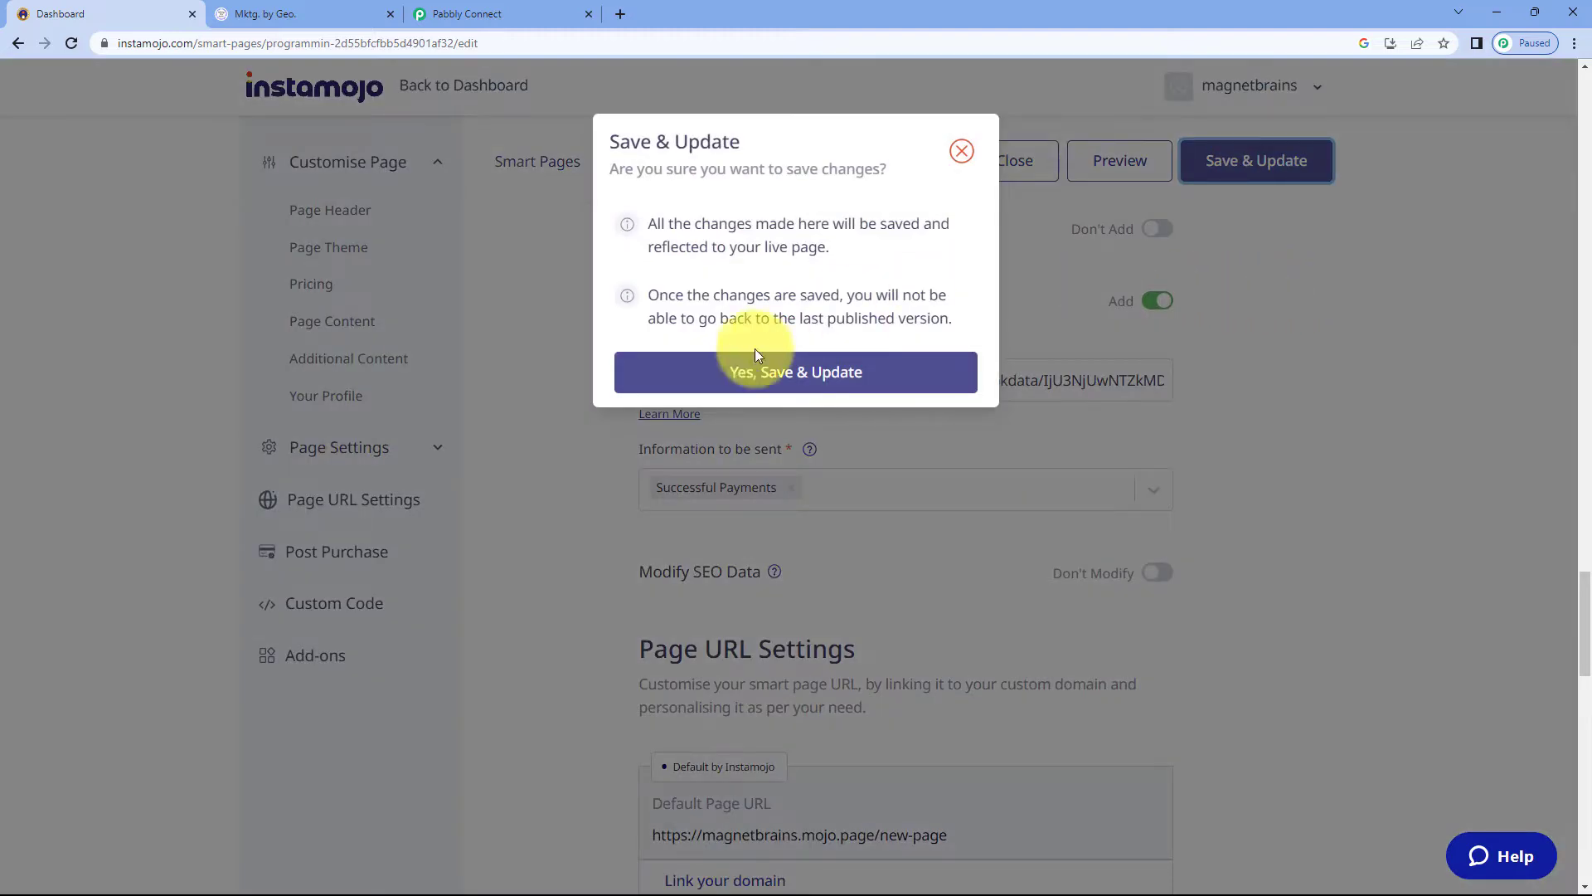
pyautogui.click(756, 357)
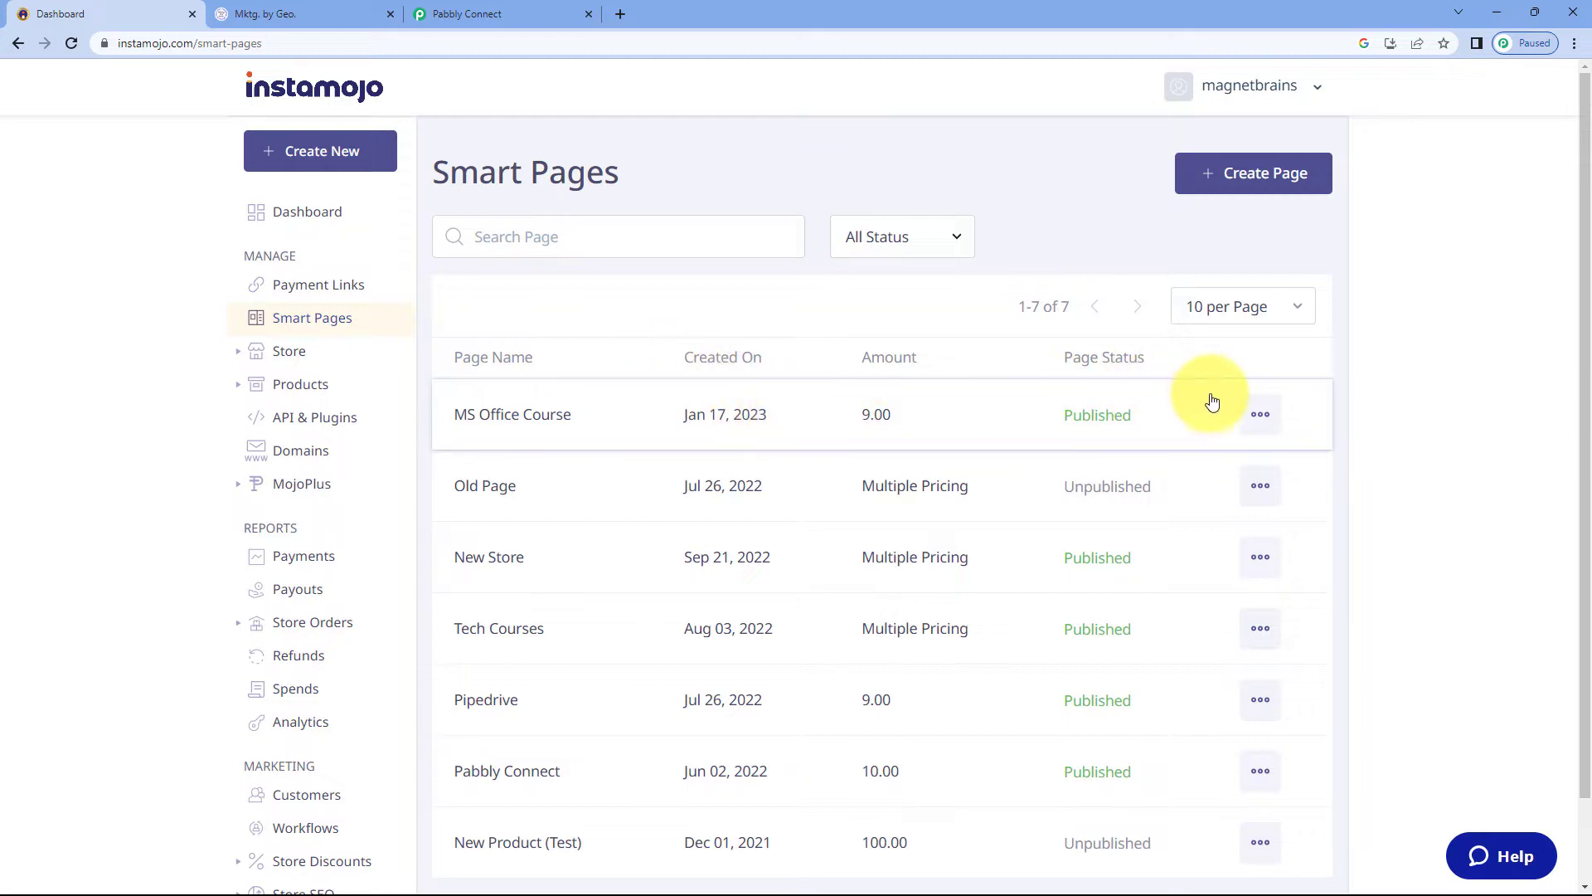
pyautogui.click(498, 14)
pyautogui.scroll(-3, 320, 350)
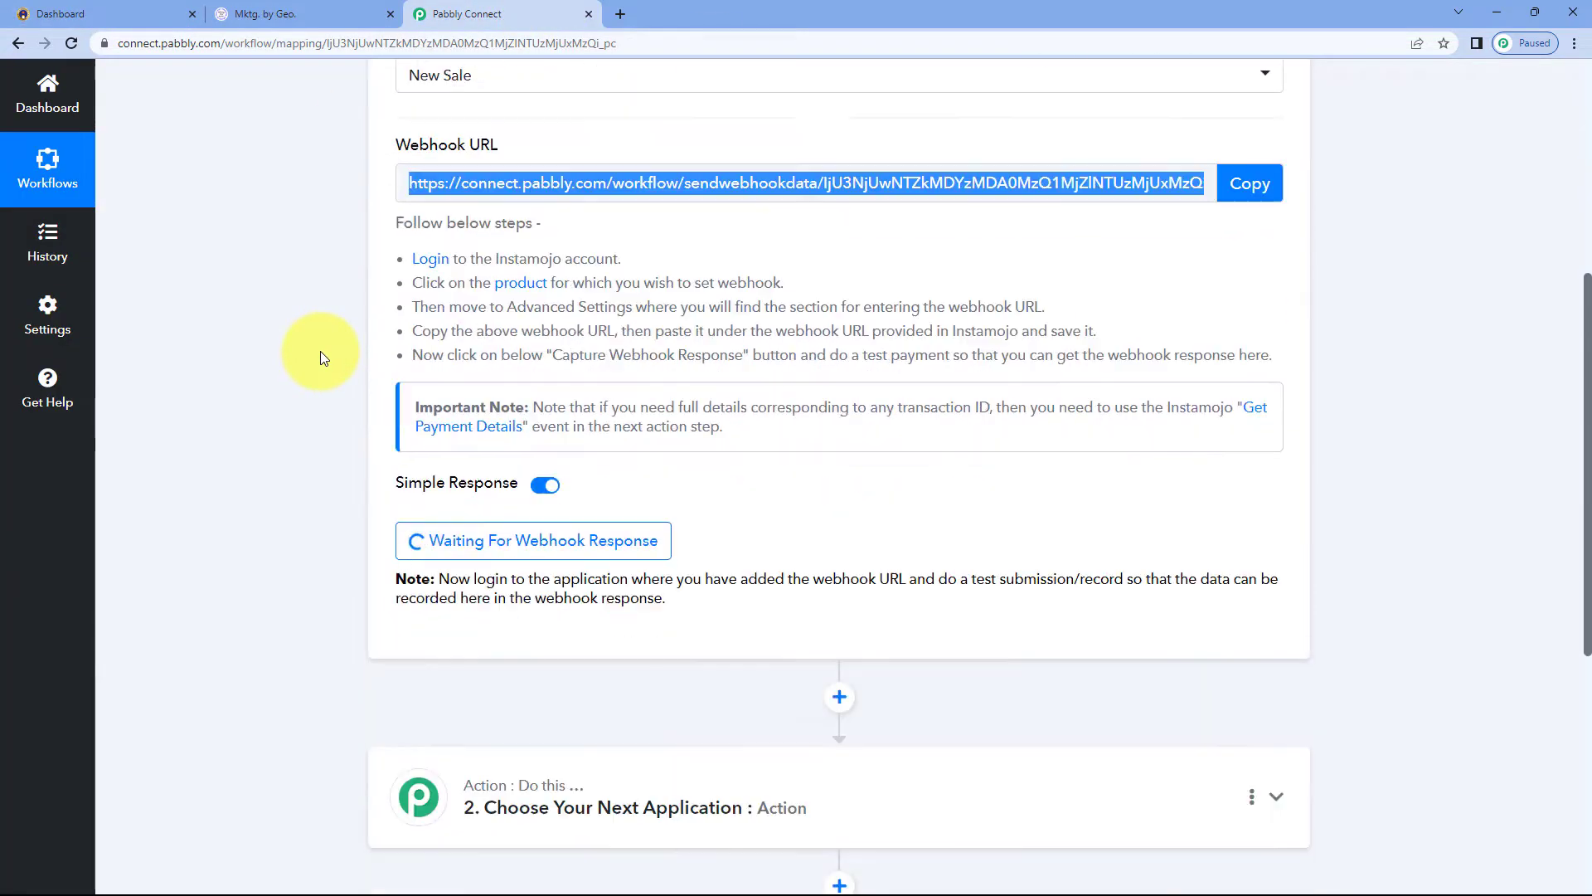
pyautogui.scroll(-1, 320, 351)
pyautogui.click(320, 366)
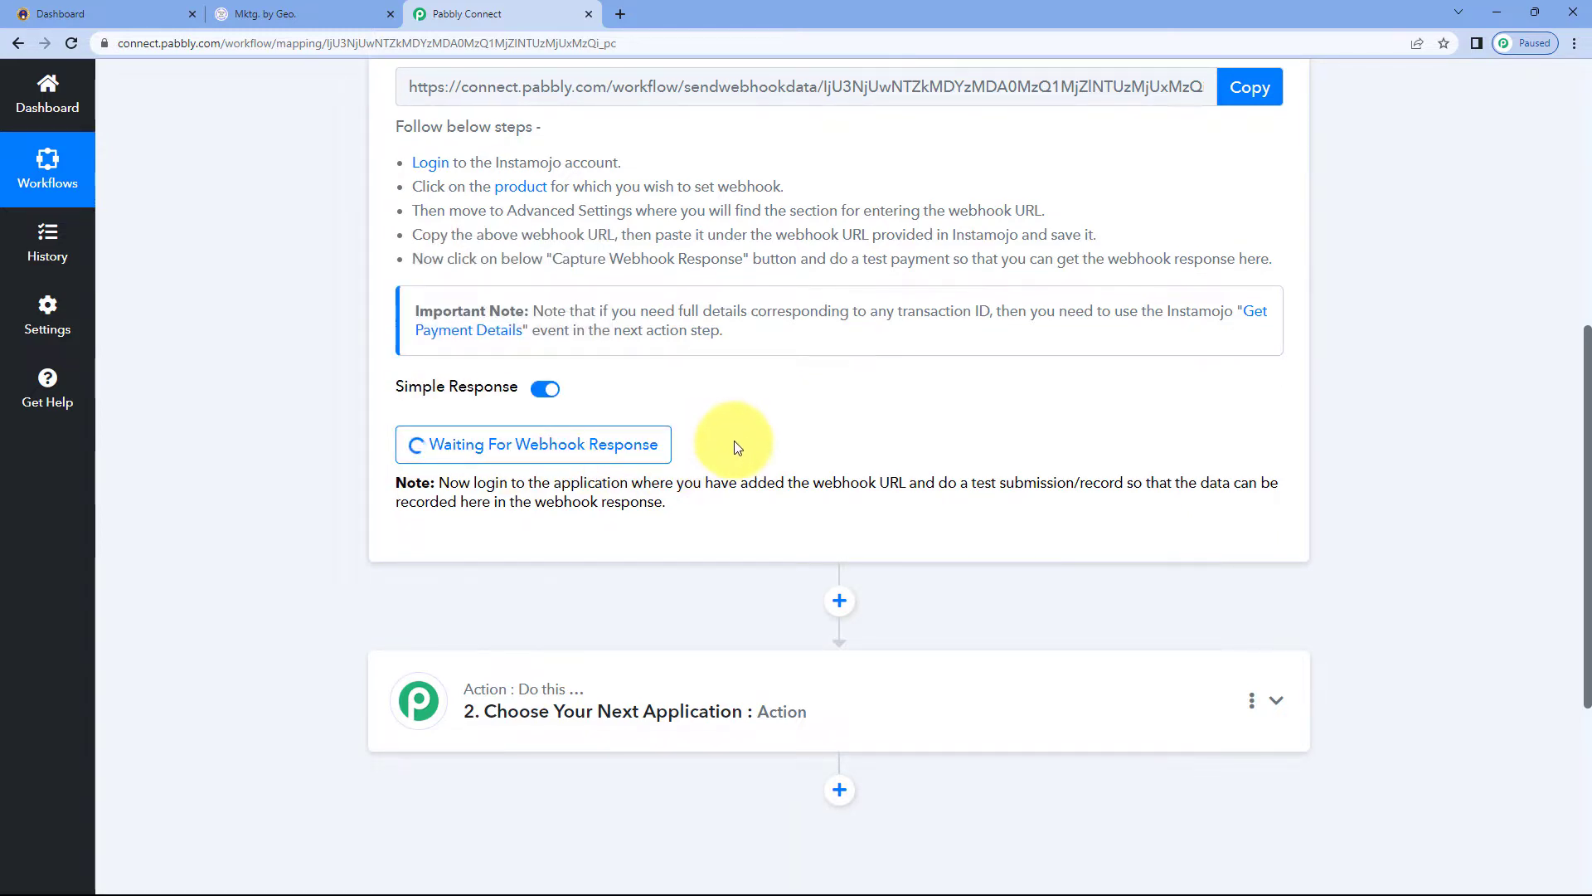
pyautogui.scroll(3, 734, 440)
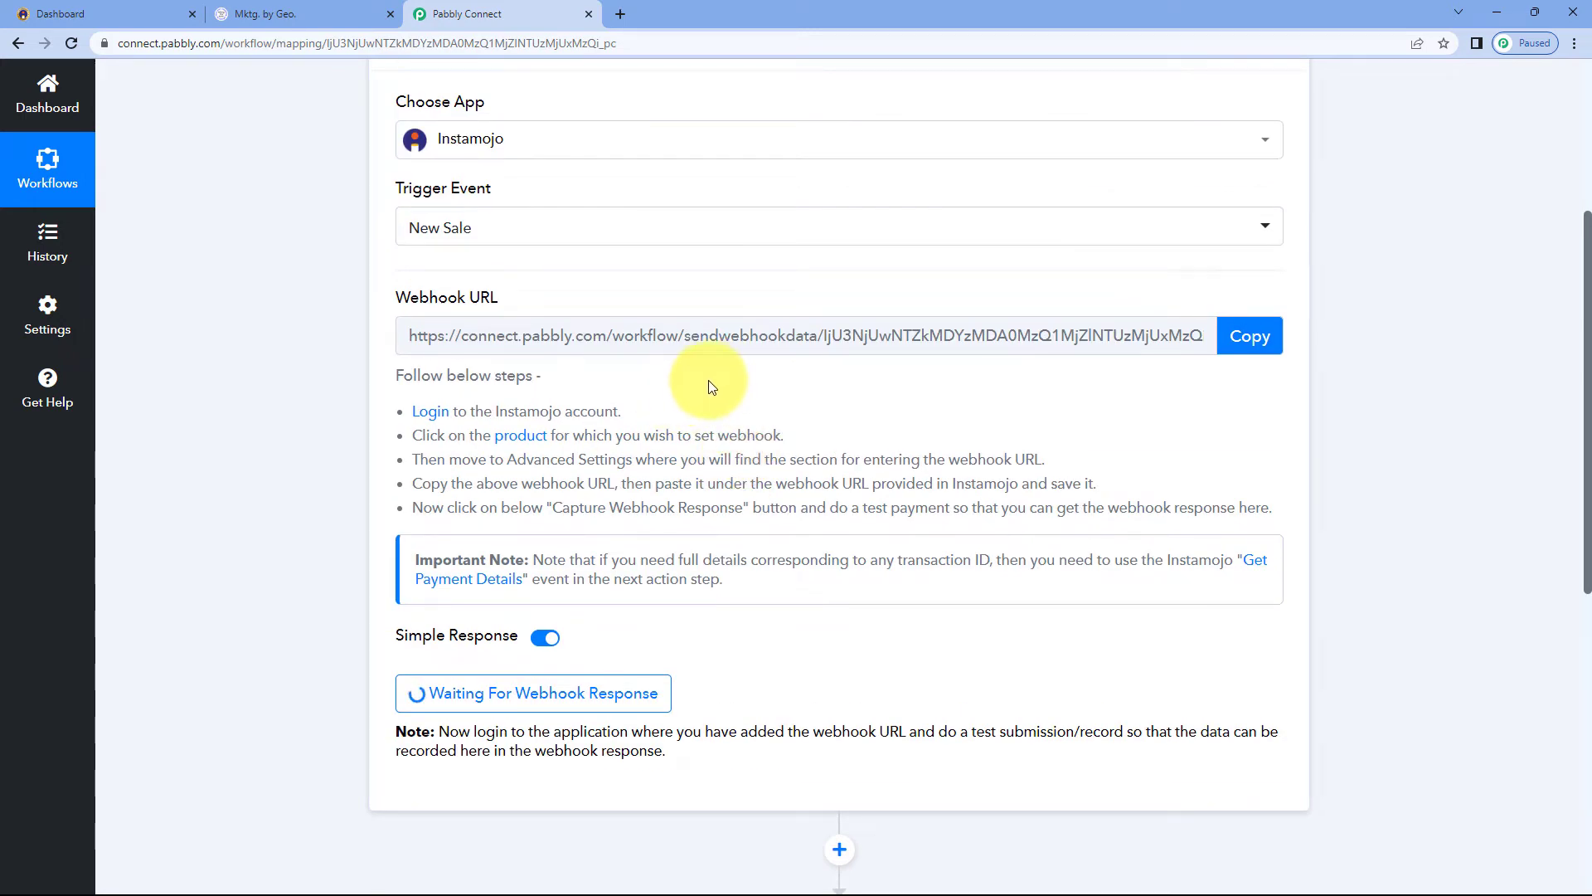
pyautogui.click(162, 13)
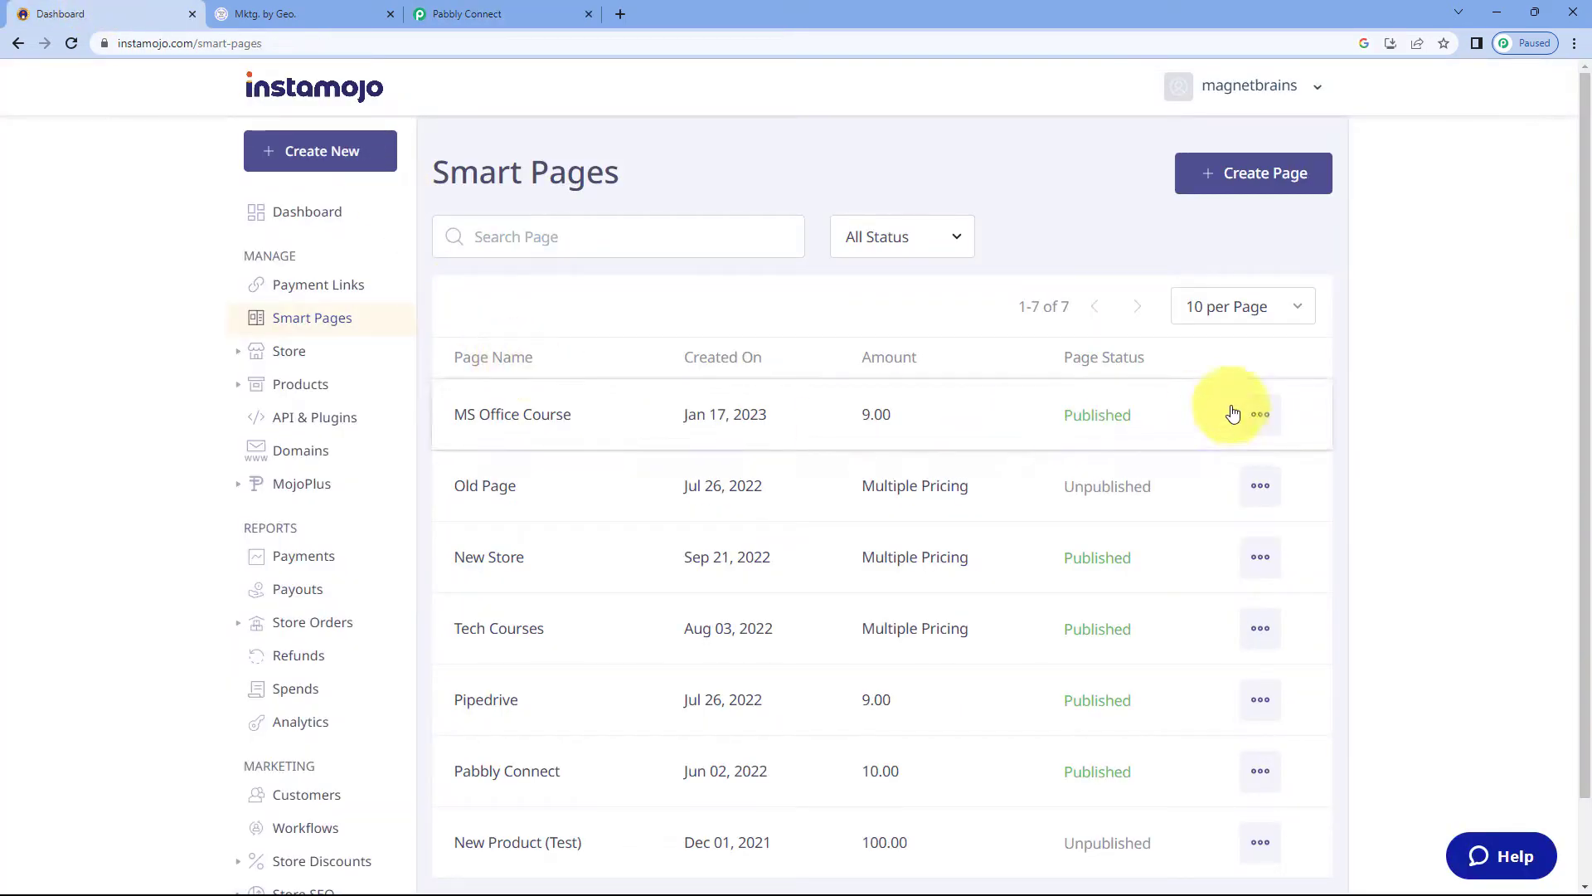
# Copy the MS Office Course page's share link and open it in a new browser tab
pyautogui.click(1260, 416)
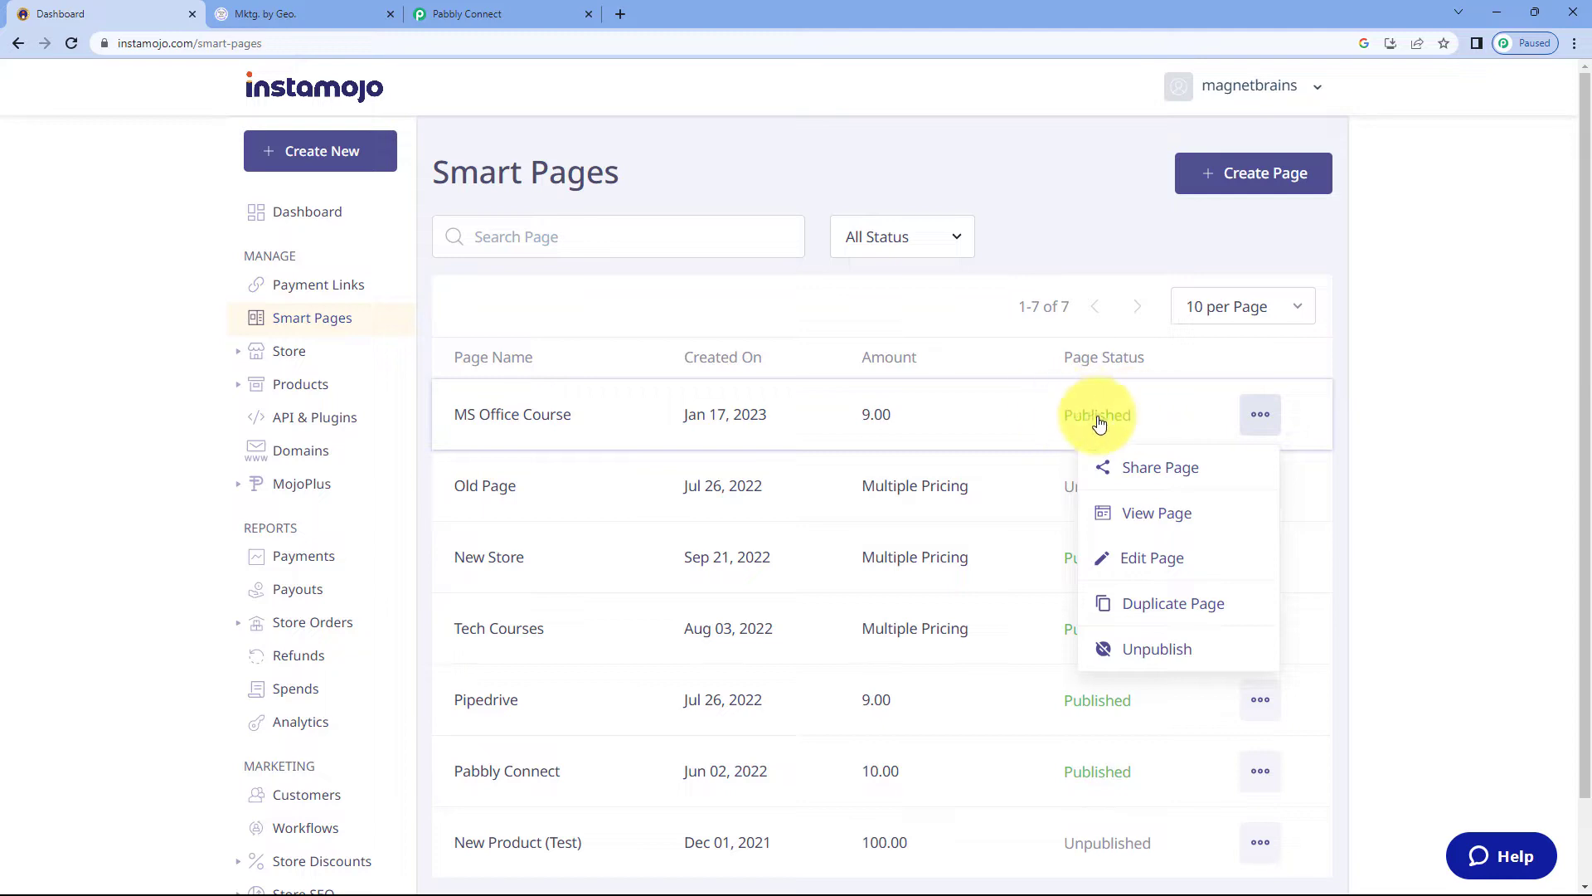
pyautogui.click(1160, 468)
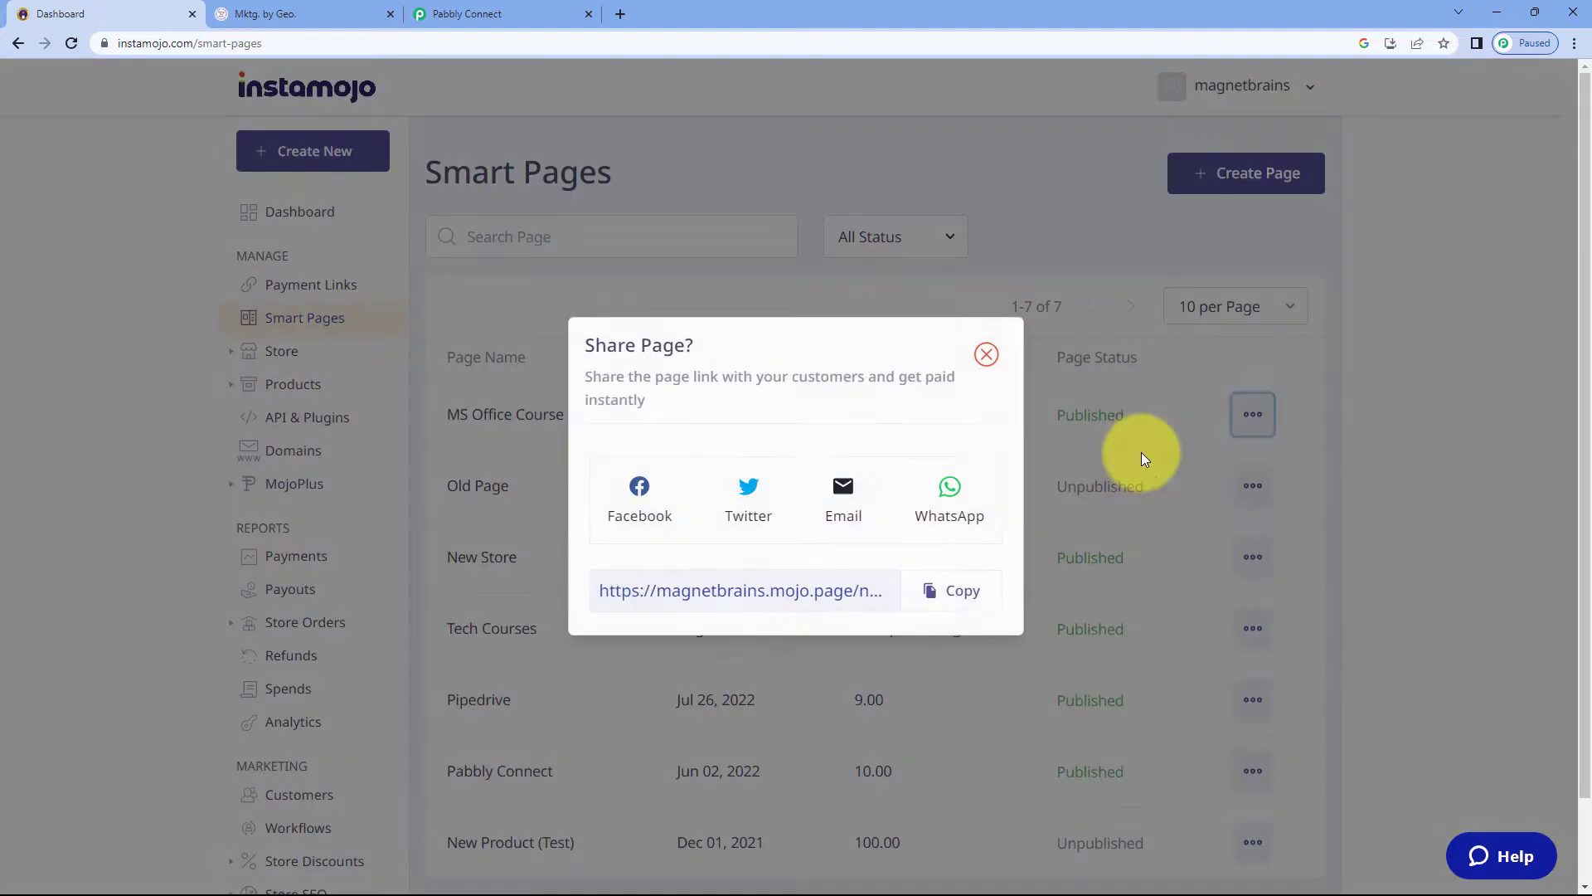
pyautogui.click(964, 592)
pyautogui.click(617, 14)
pyautogui.hotkey('ctrl', 'v')
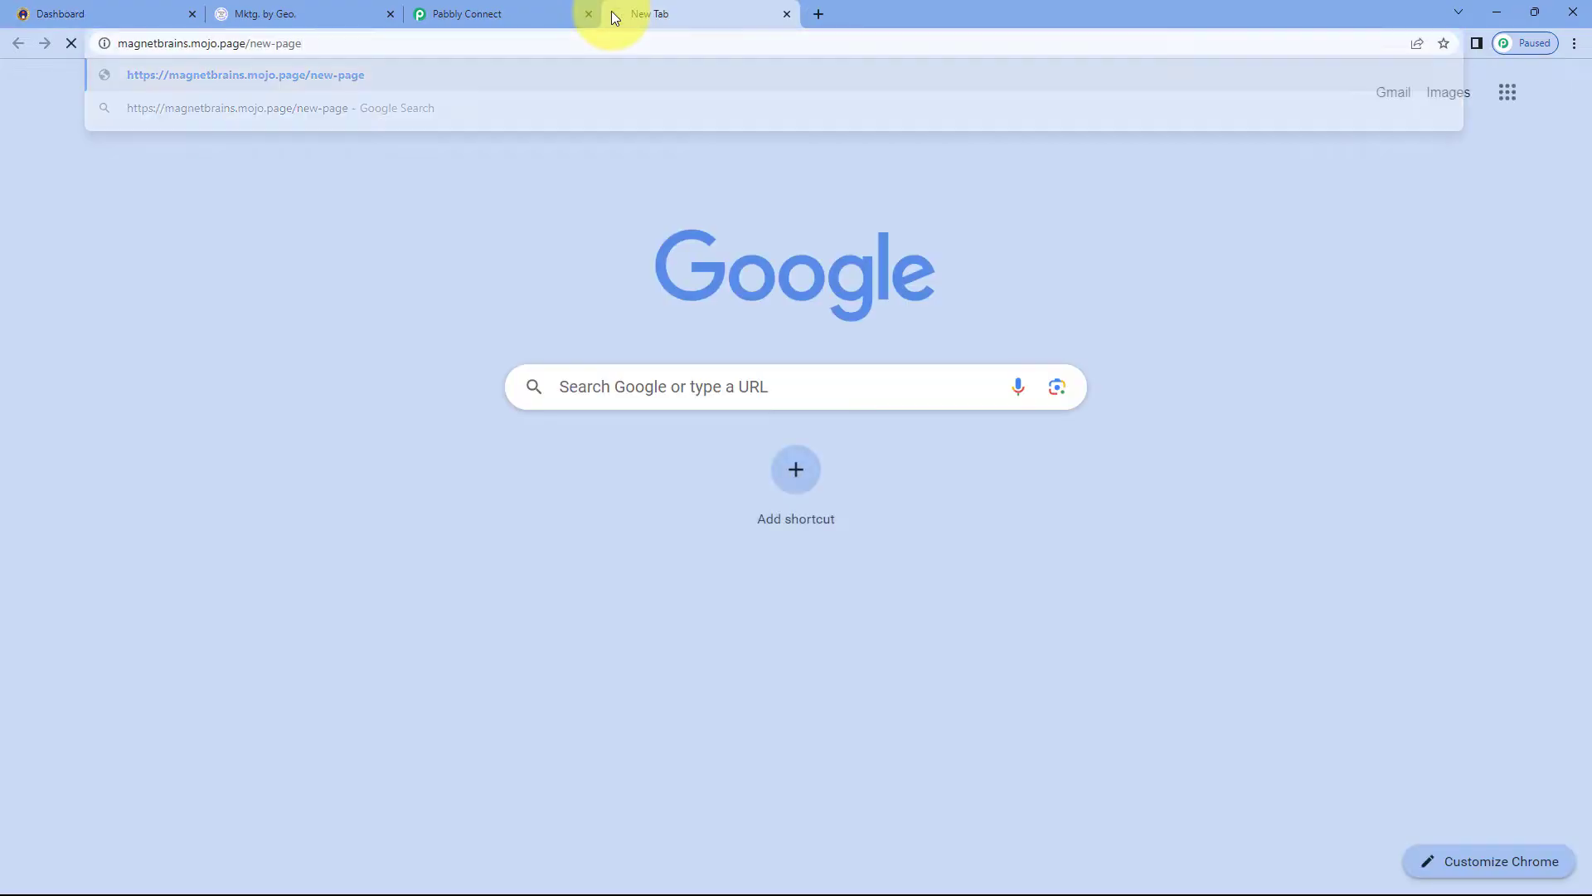
pyautogui.press('Return')
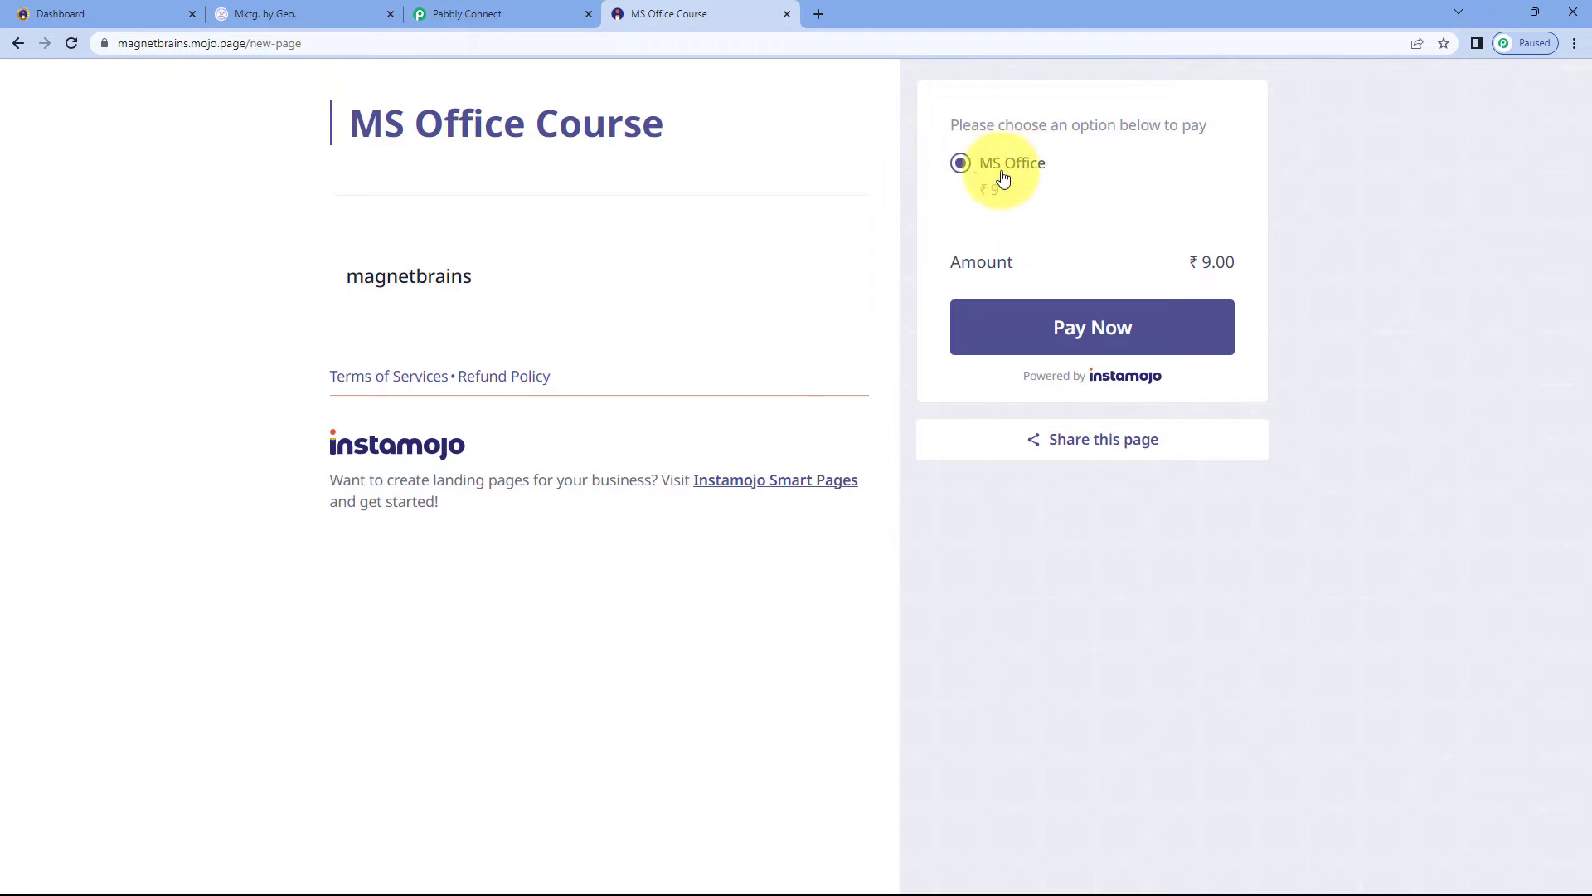
# Place a test order on the page with first name Demo, last name User, the buyer's e-mail and mobile number, and proceed to pay
pyautogui.click(1101, 325)
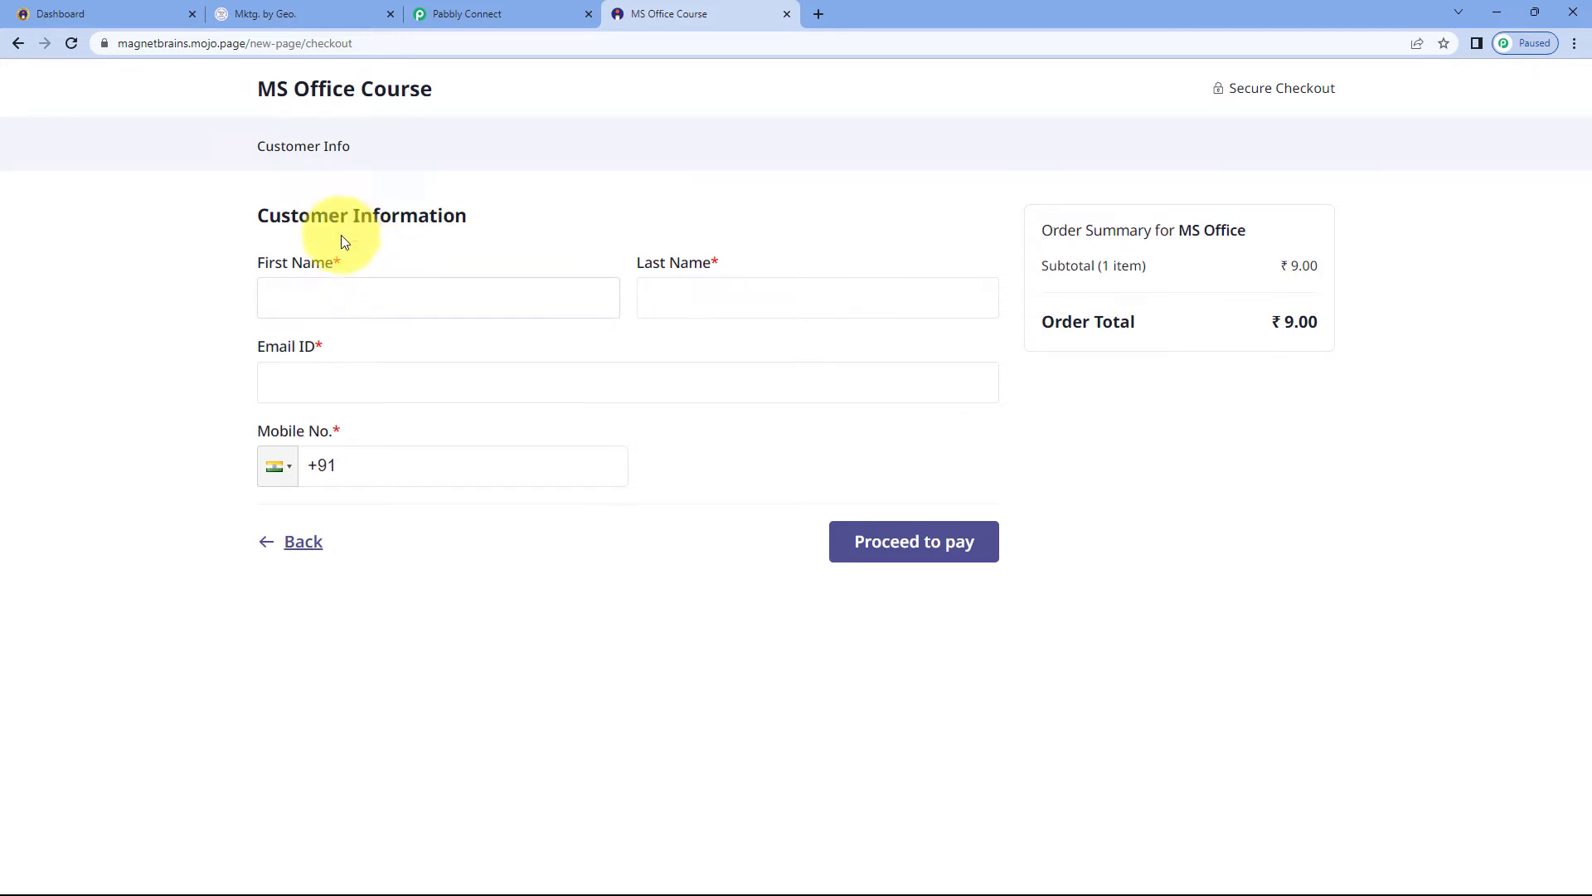
pyautogui.click(377, 288)
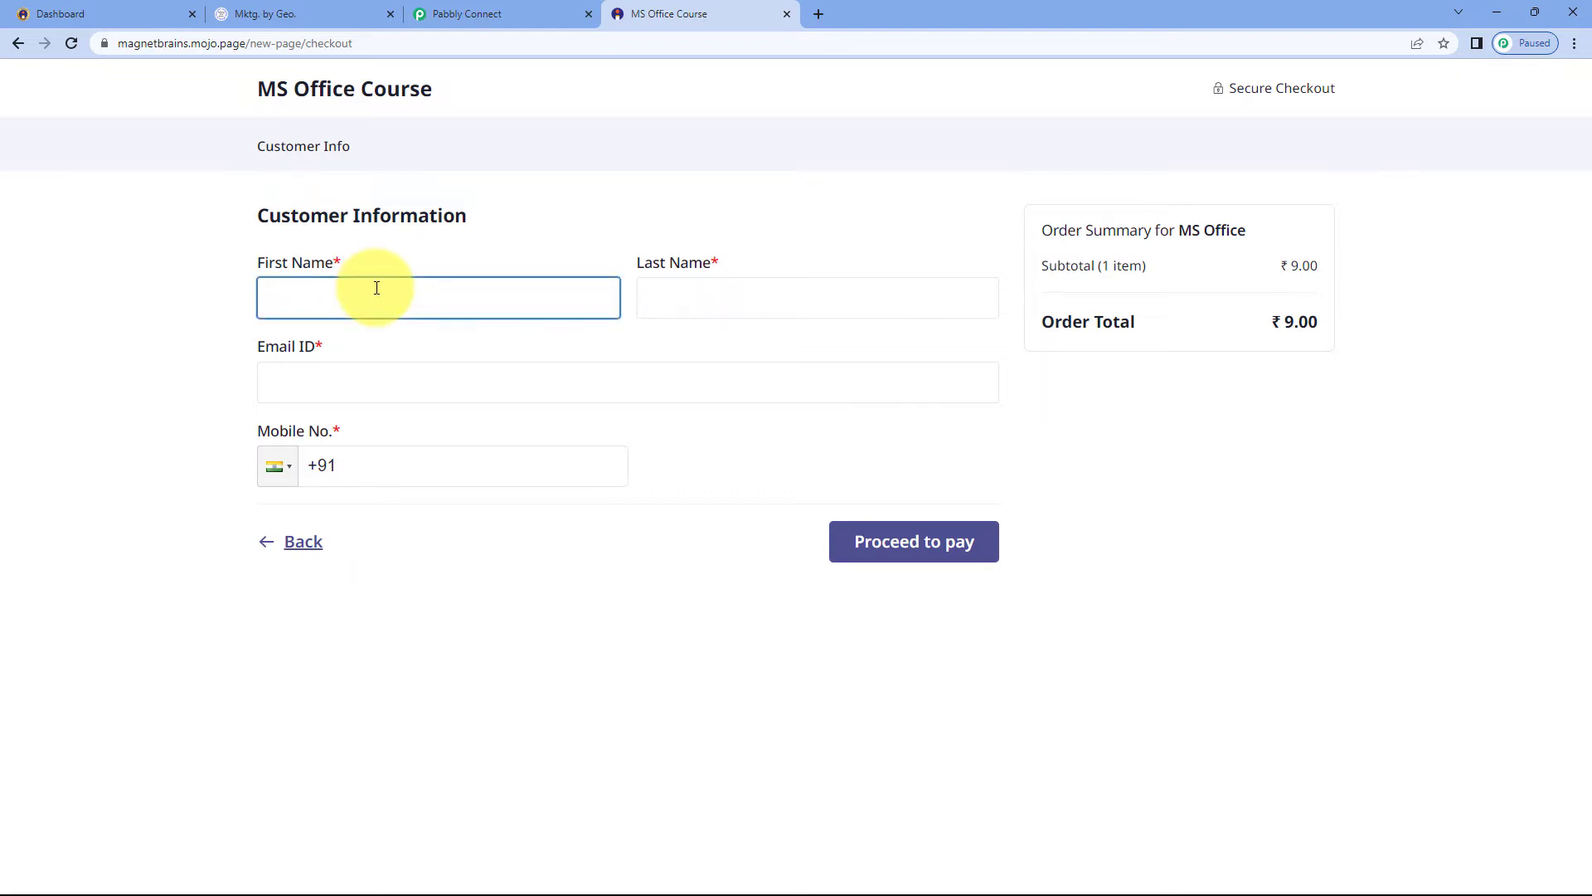
pyautogui.write('demo')
pyautogui.hotkey('ctrl', 'a')
pyautogui.write('Demo')
pyautogui.press('Tab')
pyautogui.write('U')
pyautogui.press('Tab')
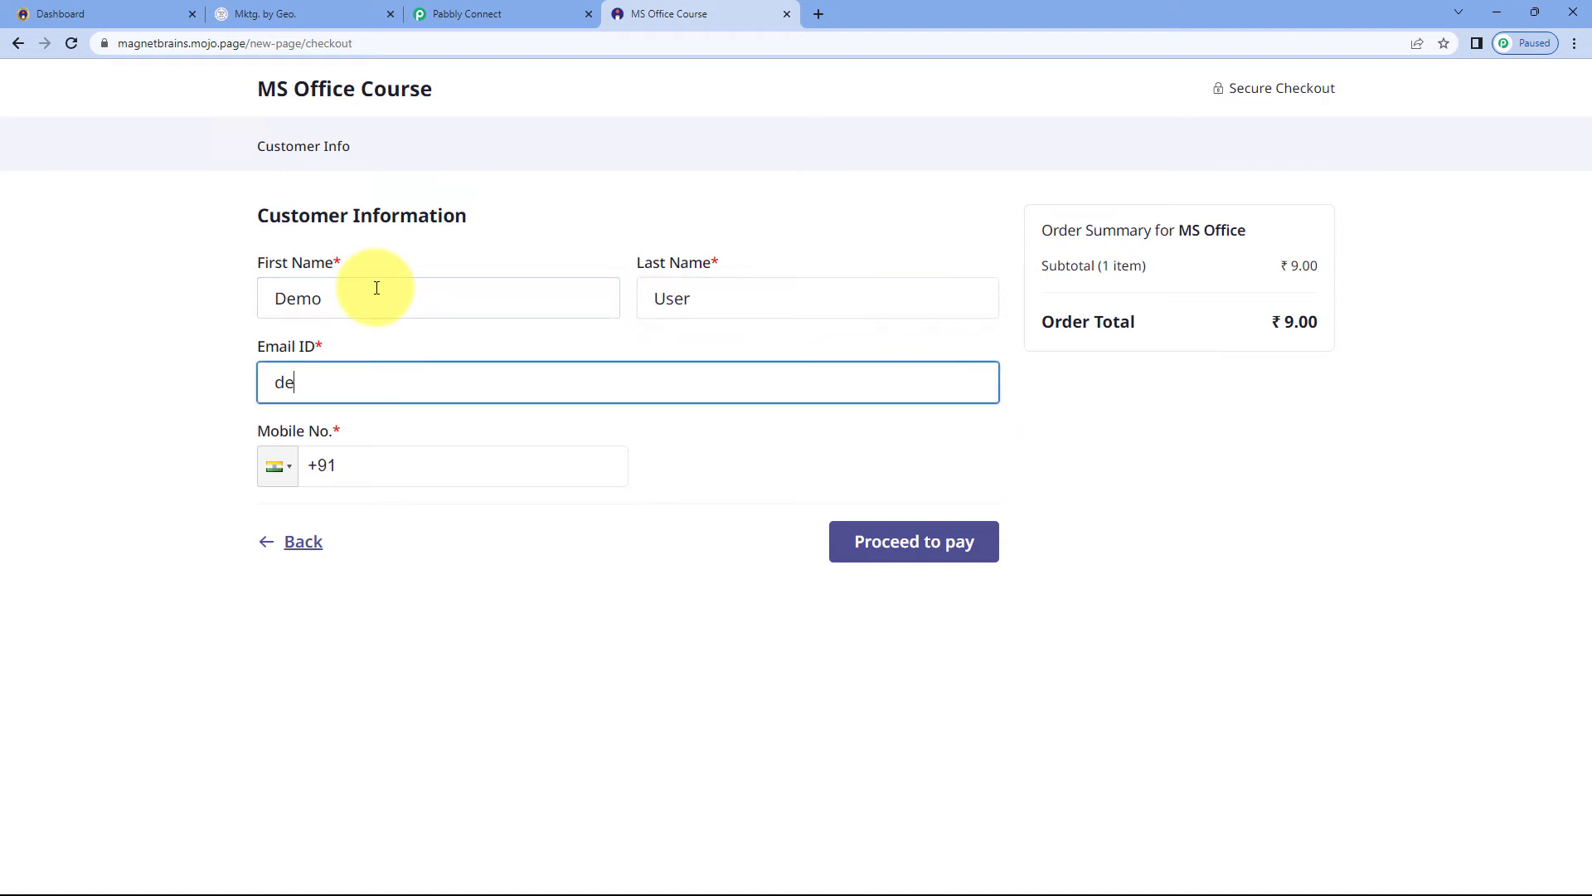
pyautogui.press('Tab')
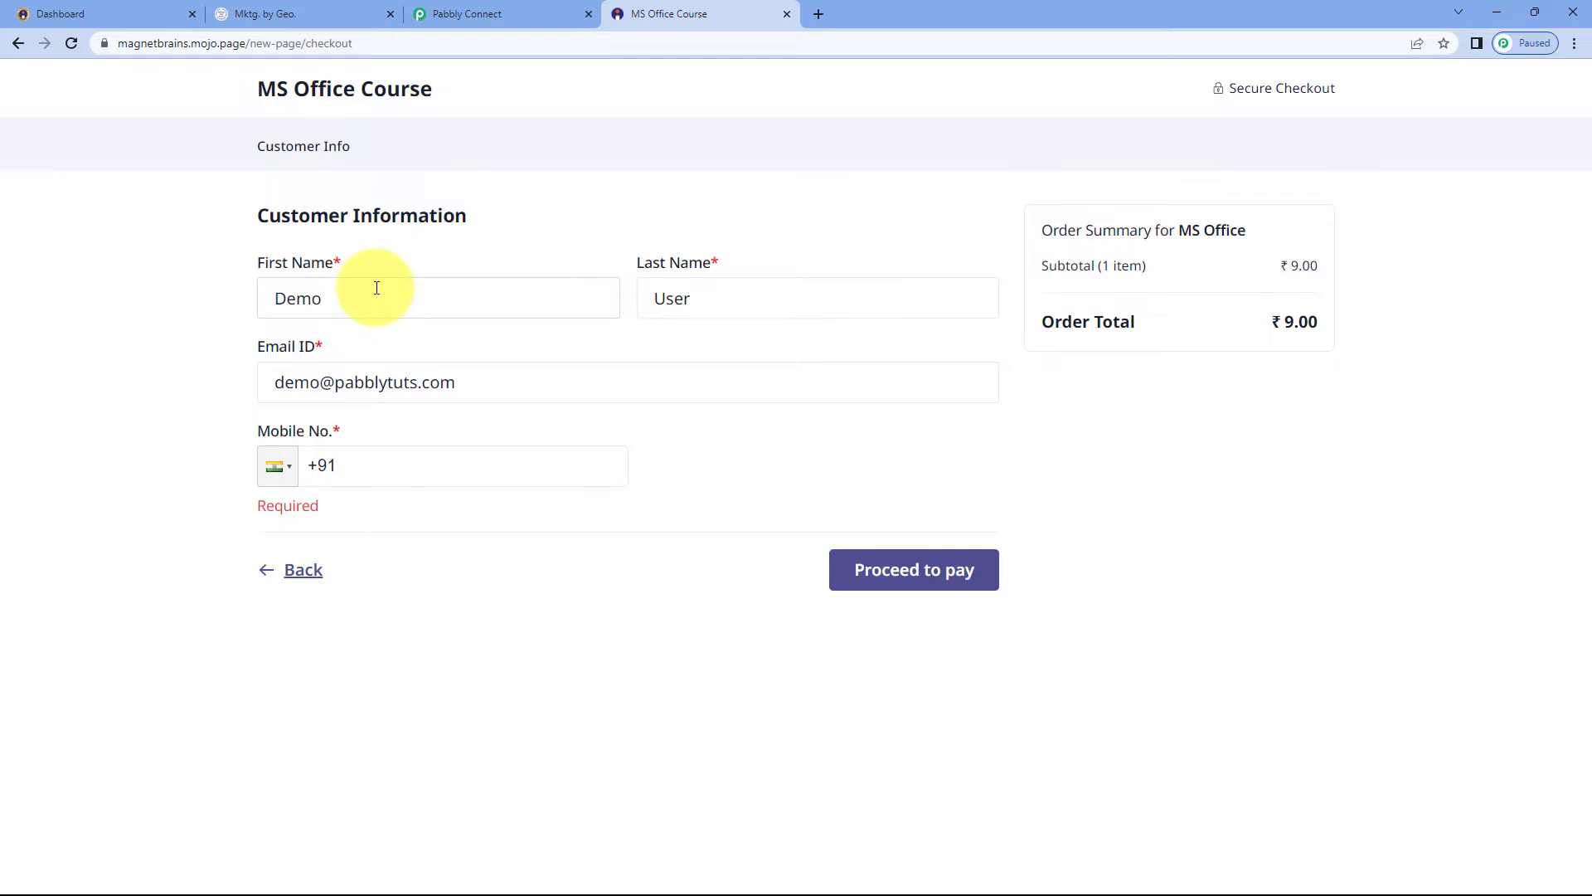
pyautogui.write('93')
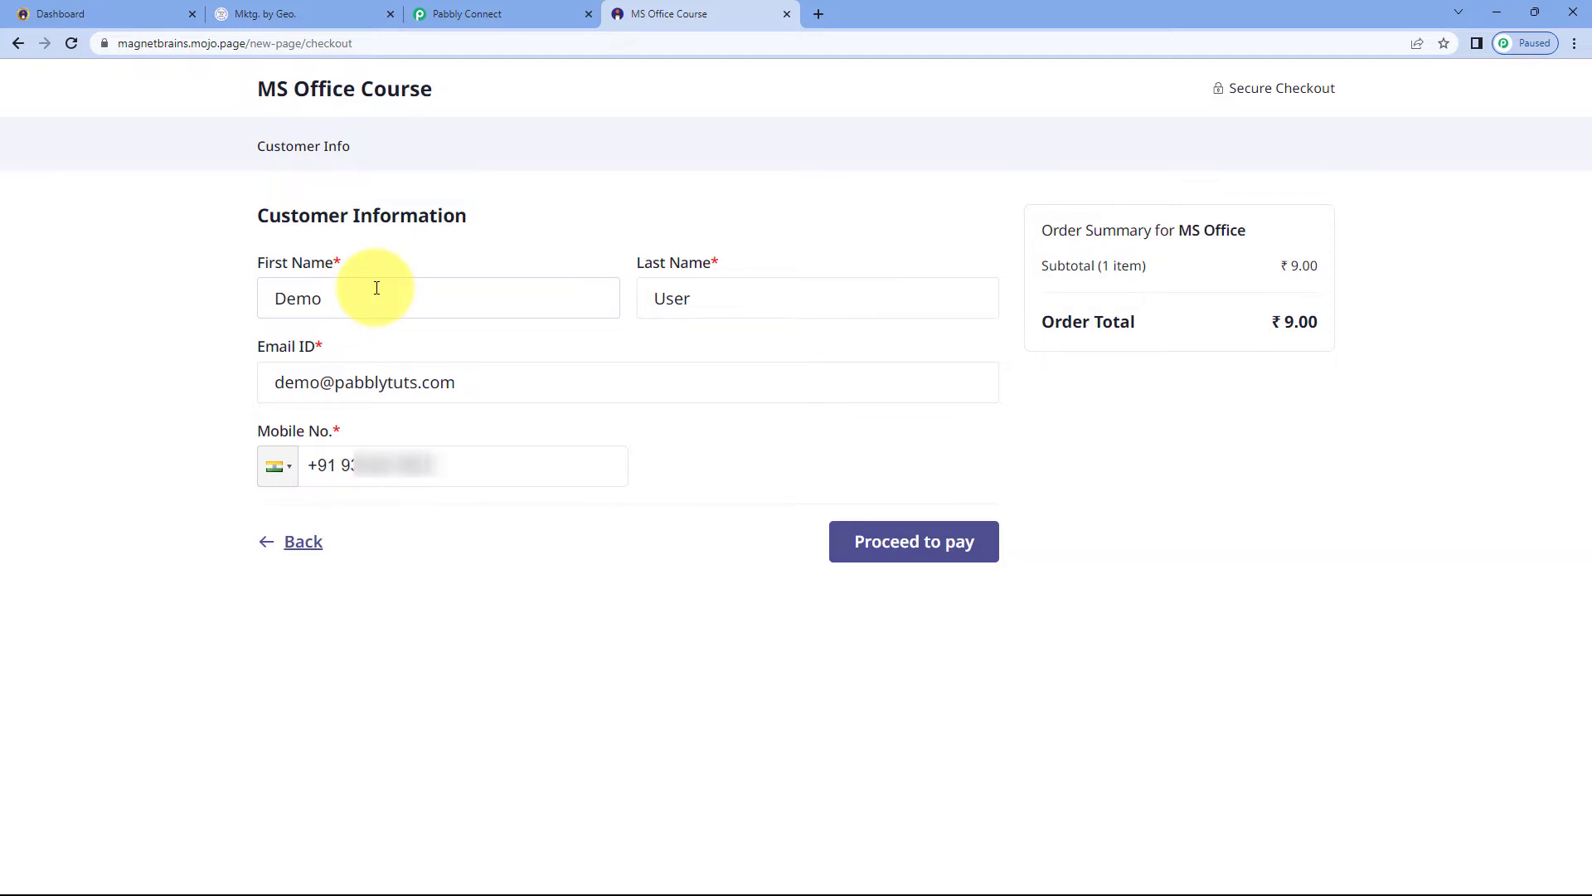
pyautogui.write('0')
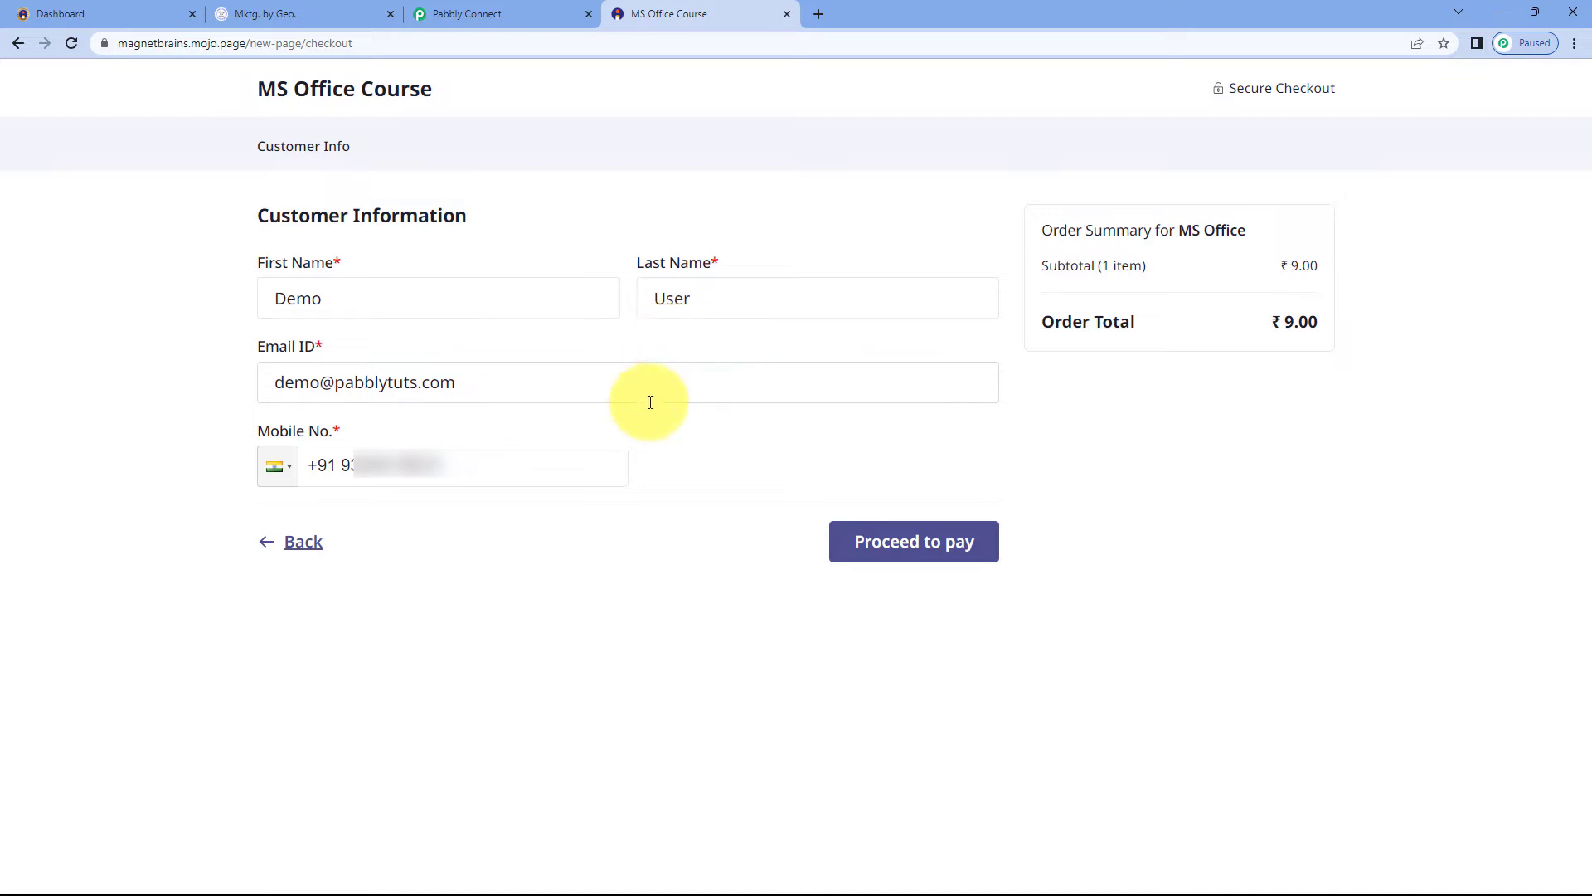
pyautogui.click(904, 547)
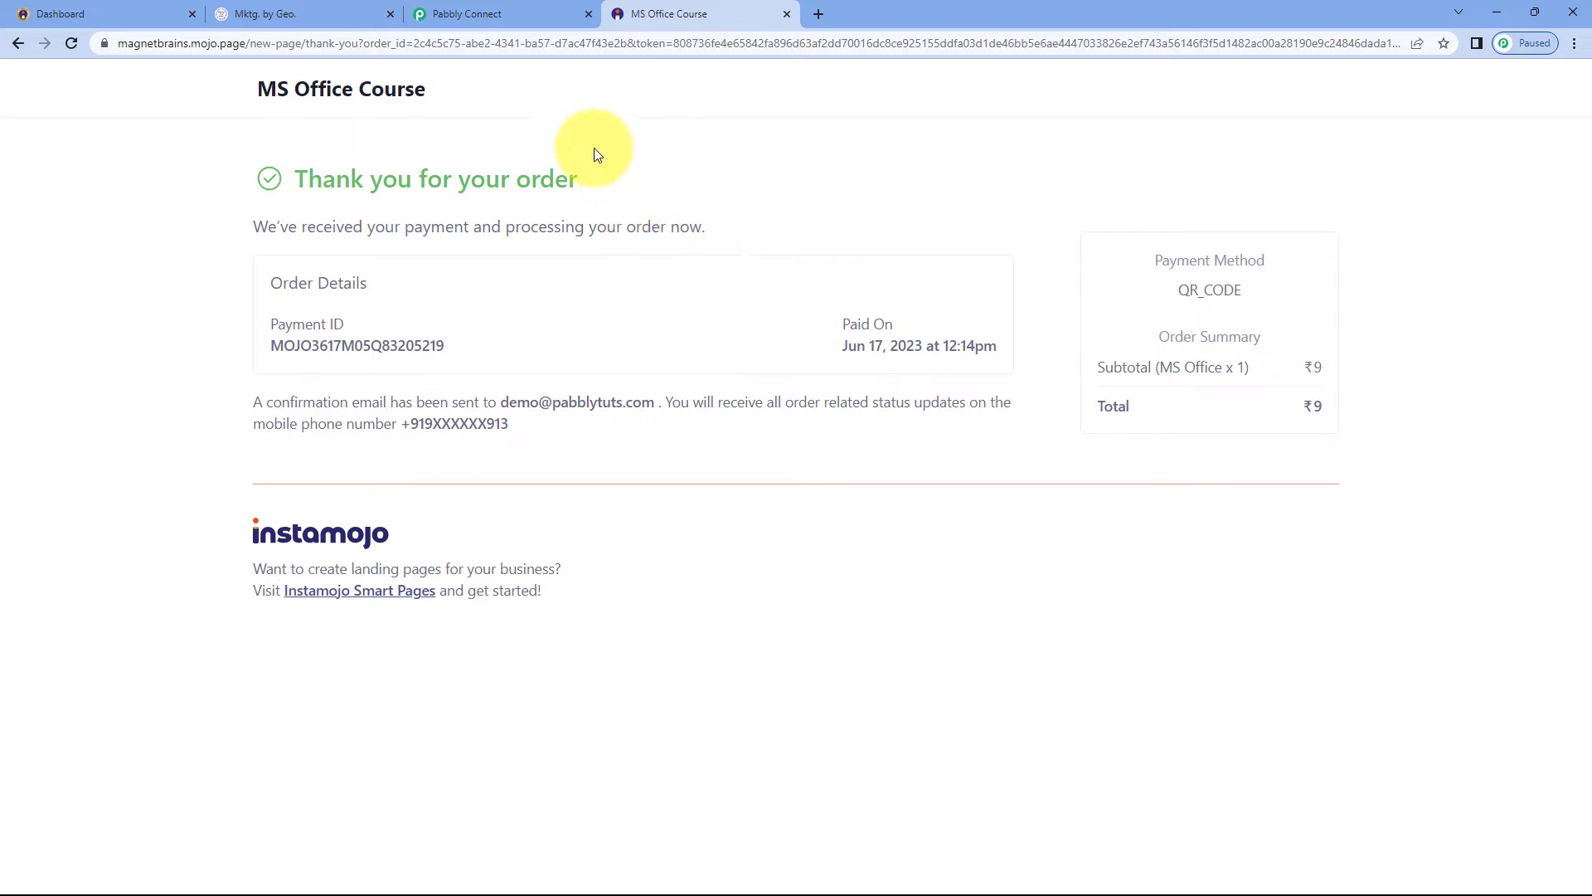
# Review the webhook response fields received by the Instamojo trigger in Pabbly
pyautogui.click(547, 14)
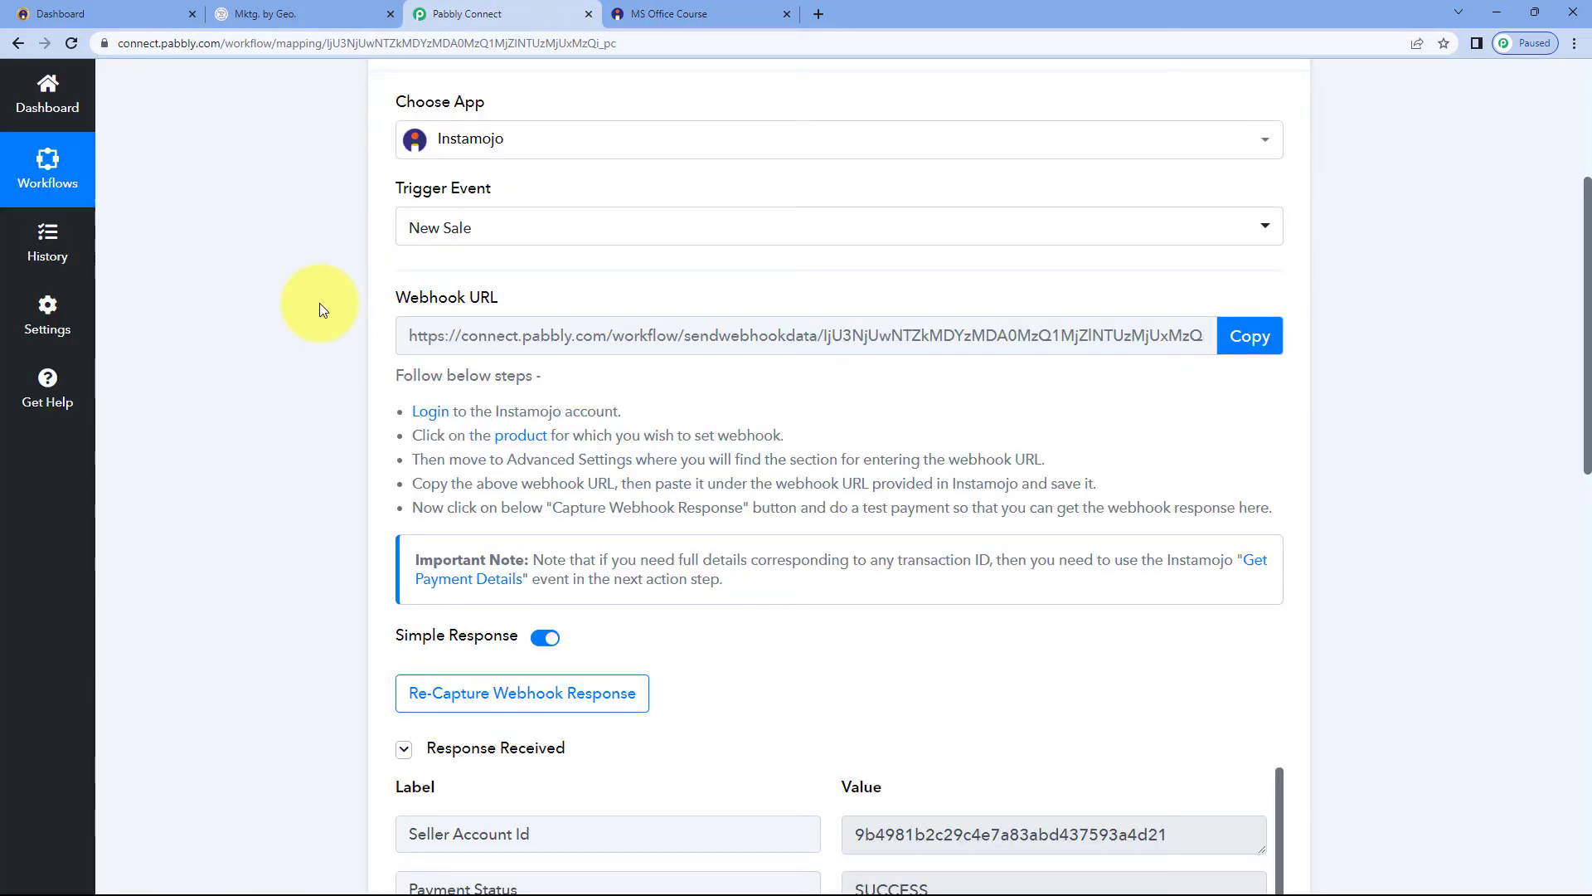
pyautogui.scroll(-2, 315, 308)
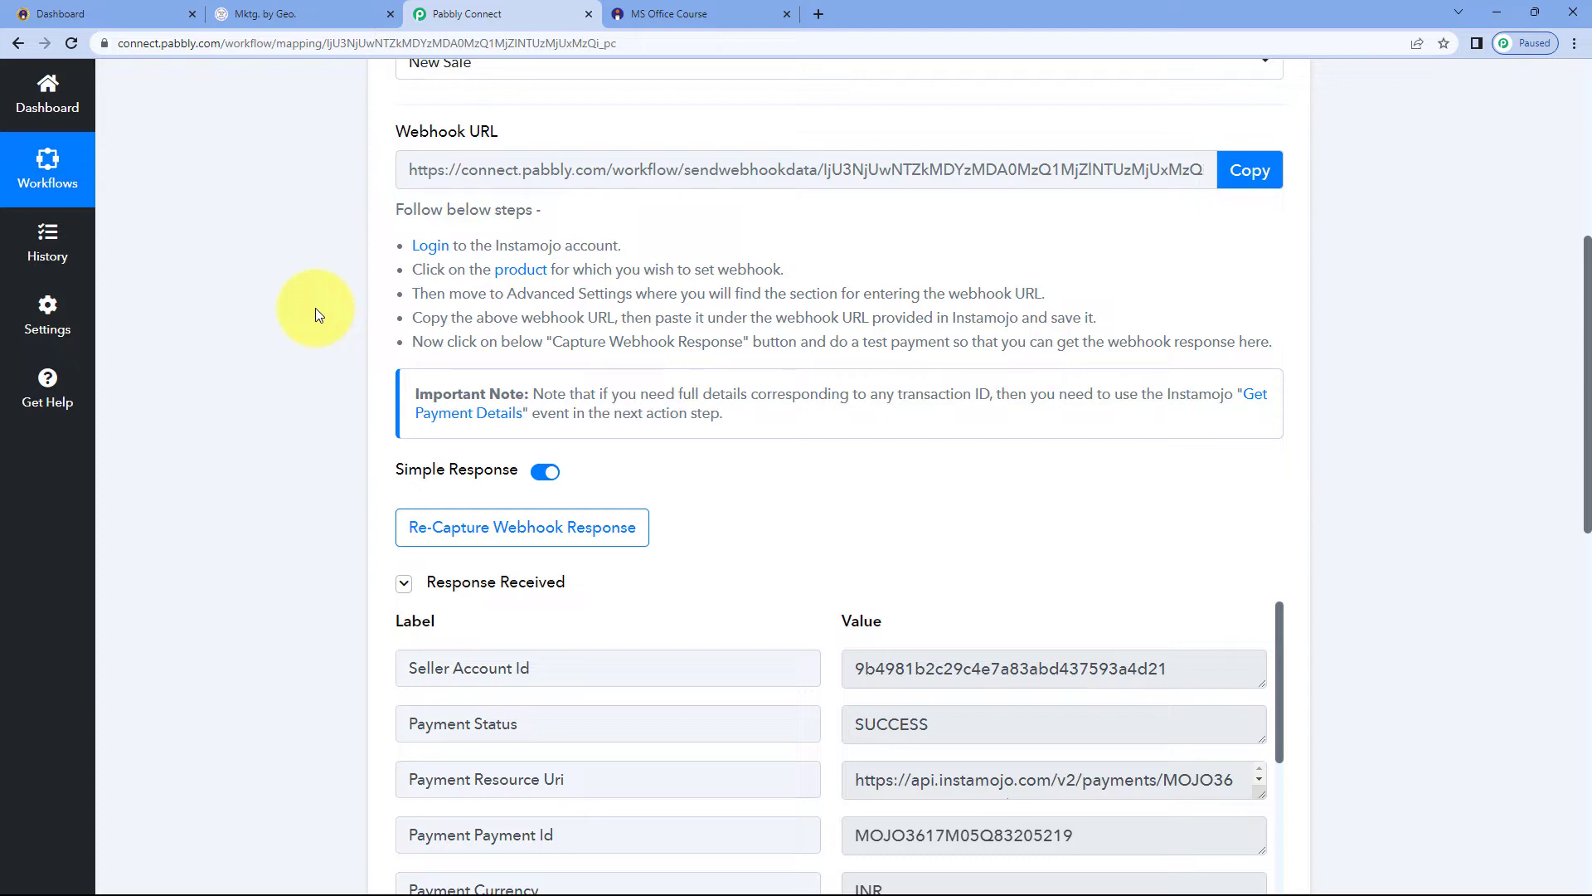
pyautogui.scroll(-4, 296, 328)
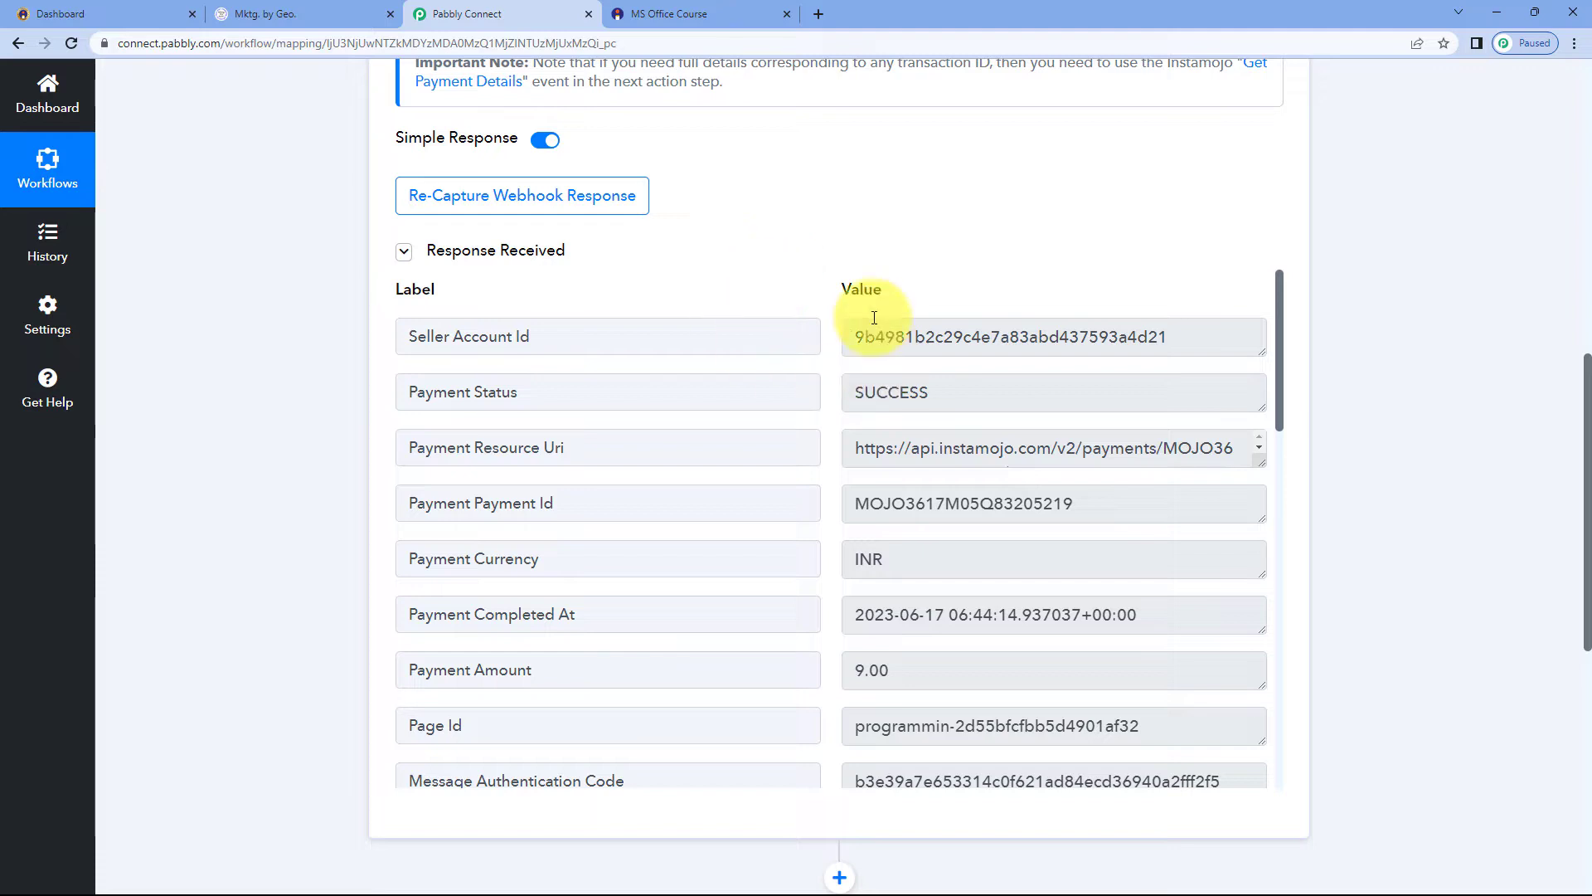
pyautogui.moveTo(951, 394); pyautogui.dragTo(829, 395)
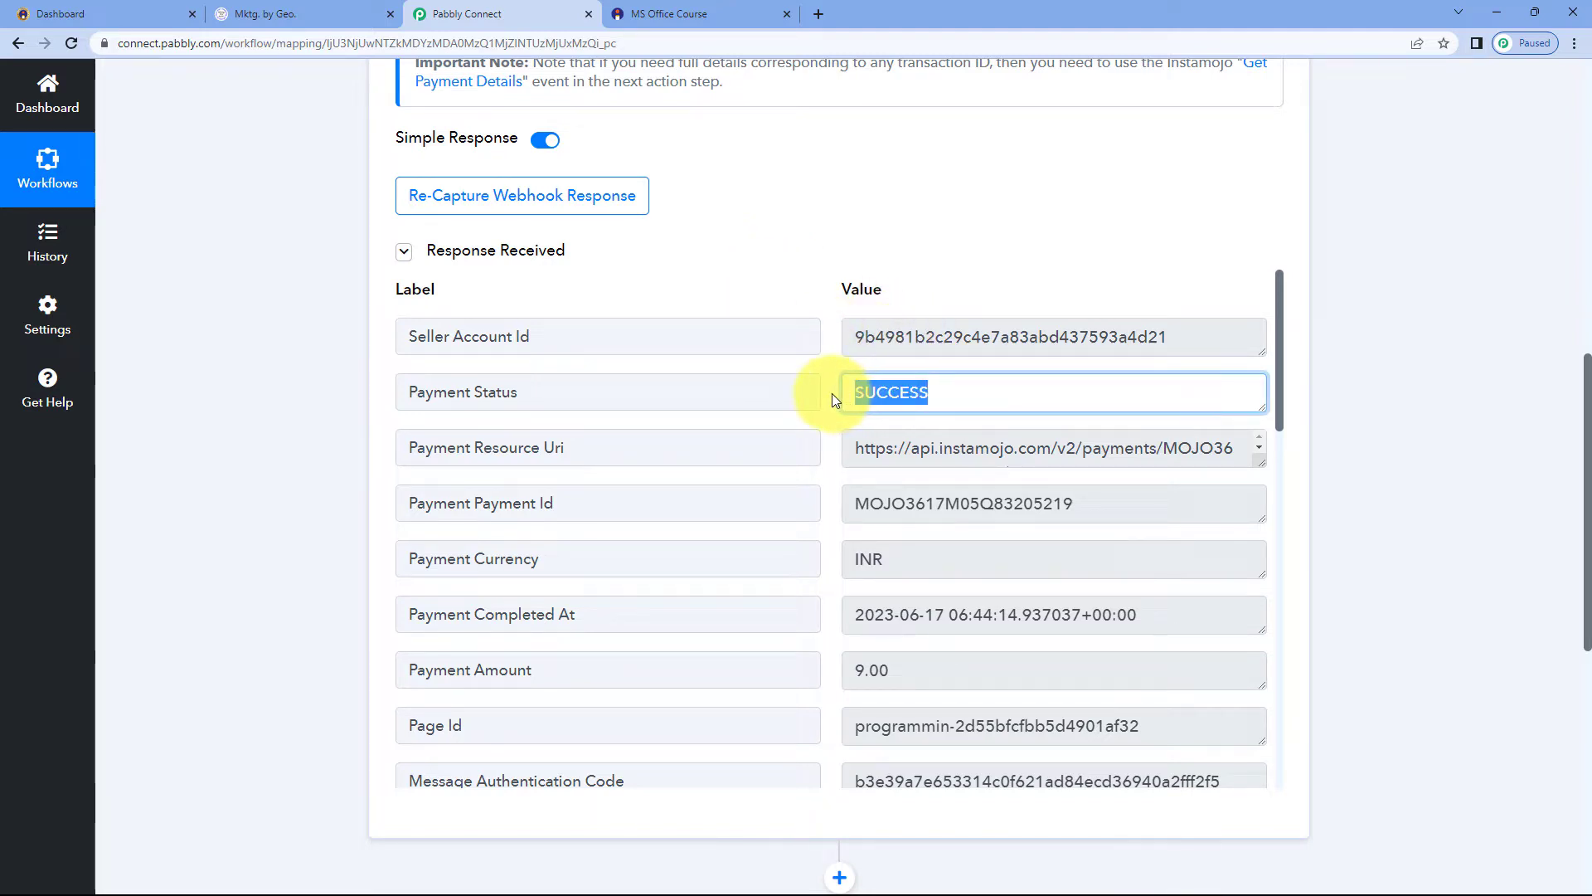
pyautogui.click(832, 393)
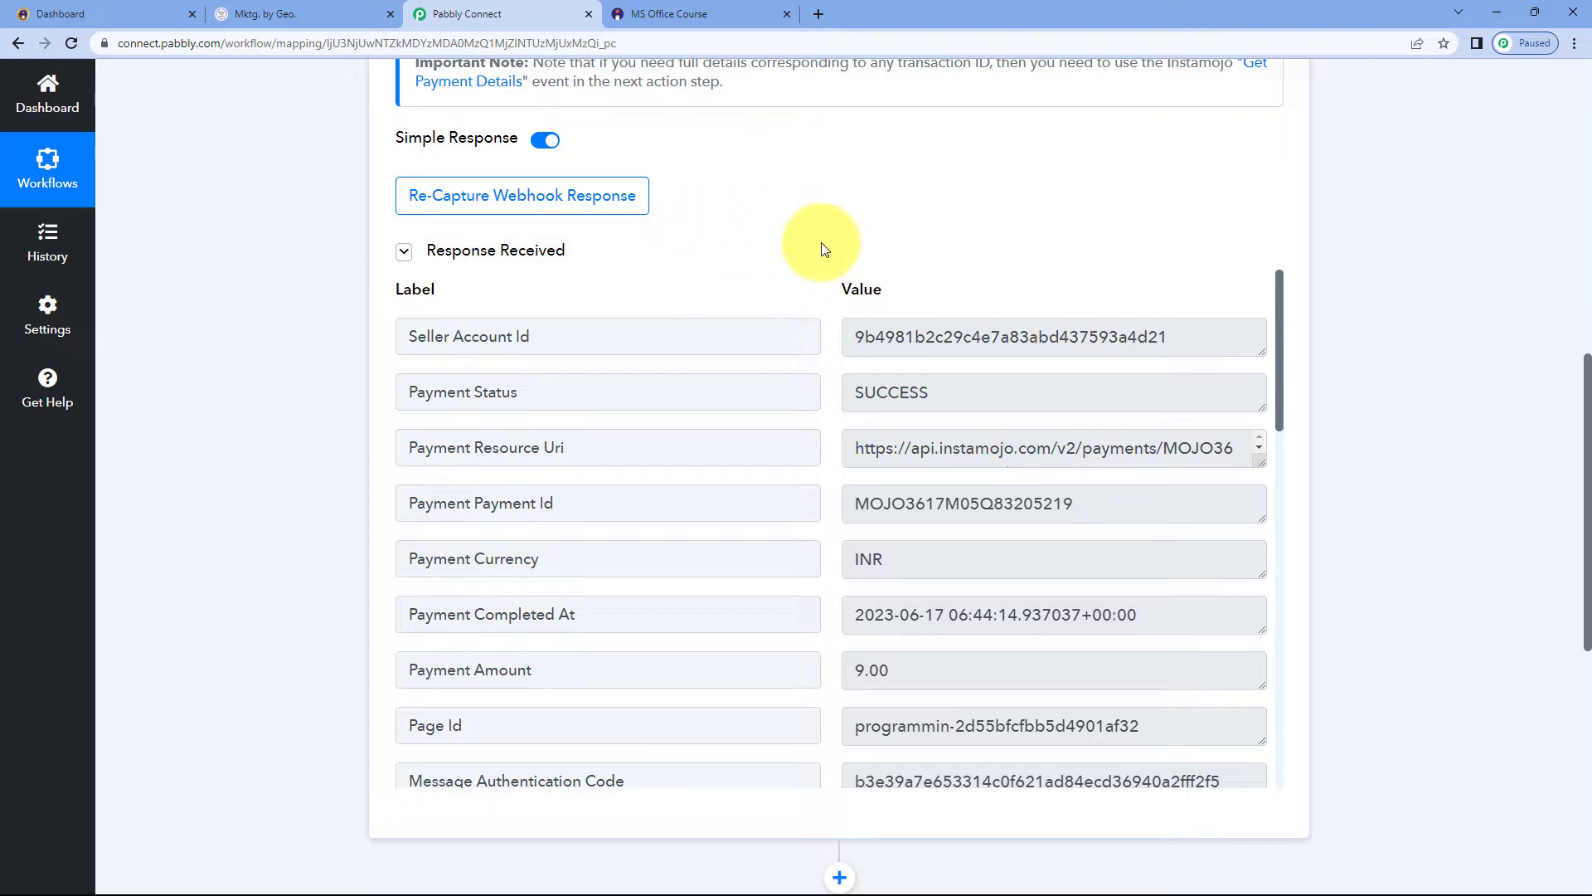
pyautogui.moveTo(941, 390); pyautogui.dragTo(835, 393)
pyautogui.click(832, 395)
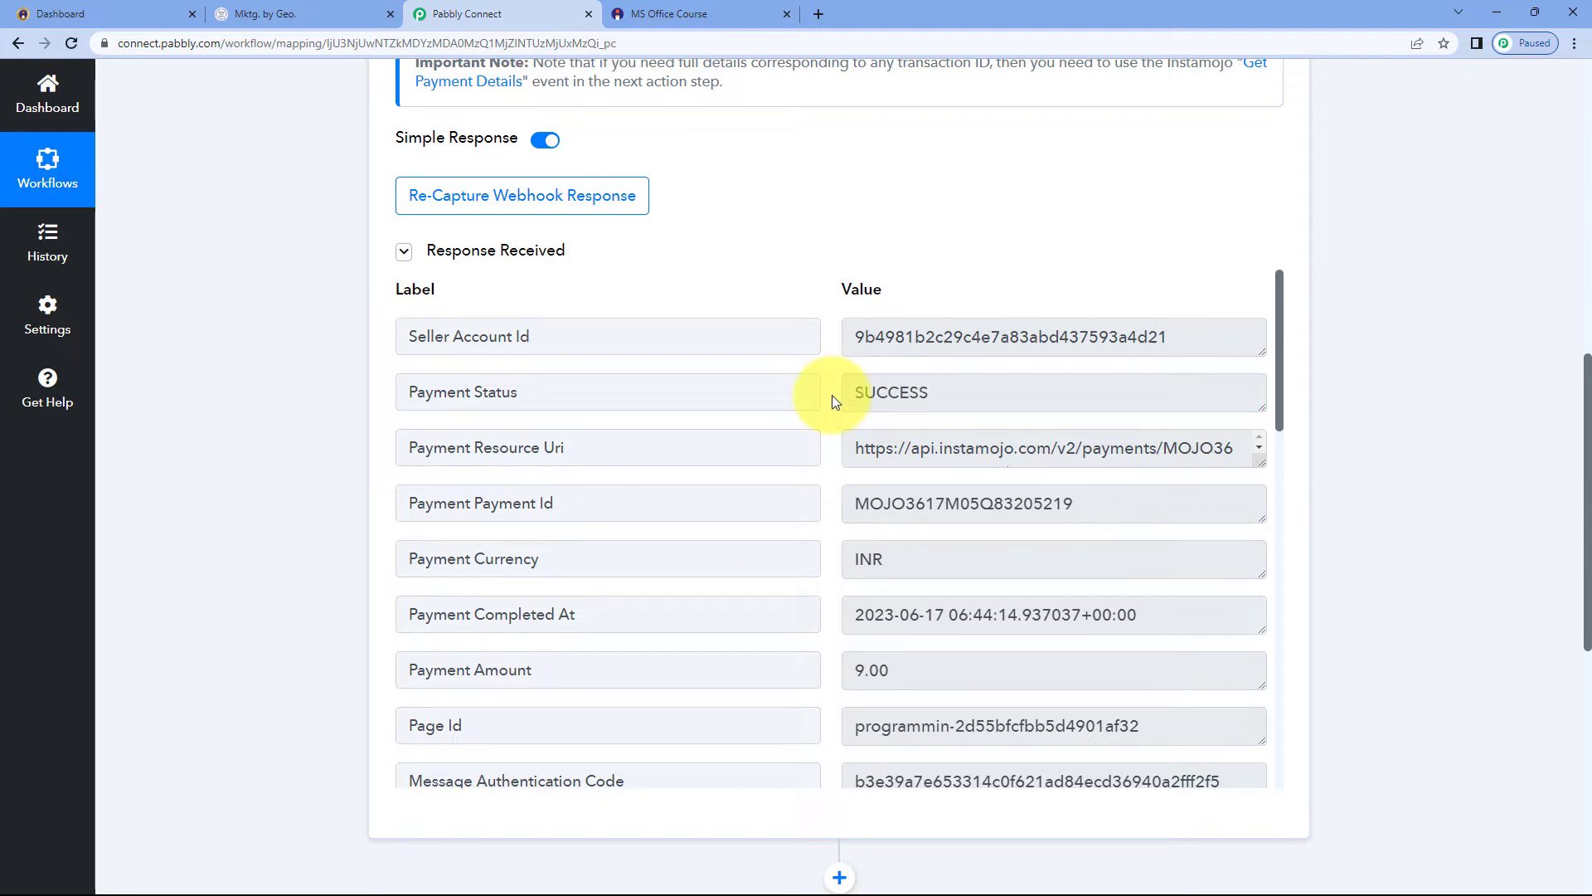
pyautogui.moveTo(848, 337); pyautogui.dragTo(1177, 336)
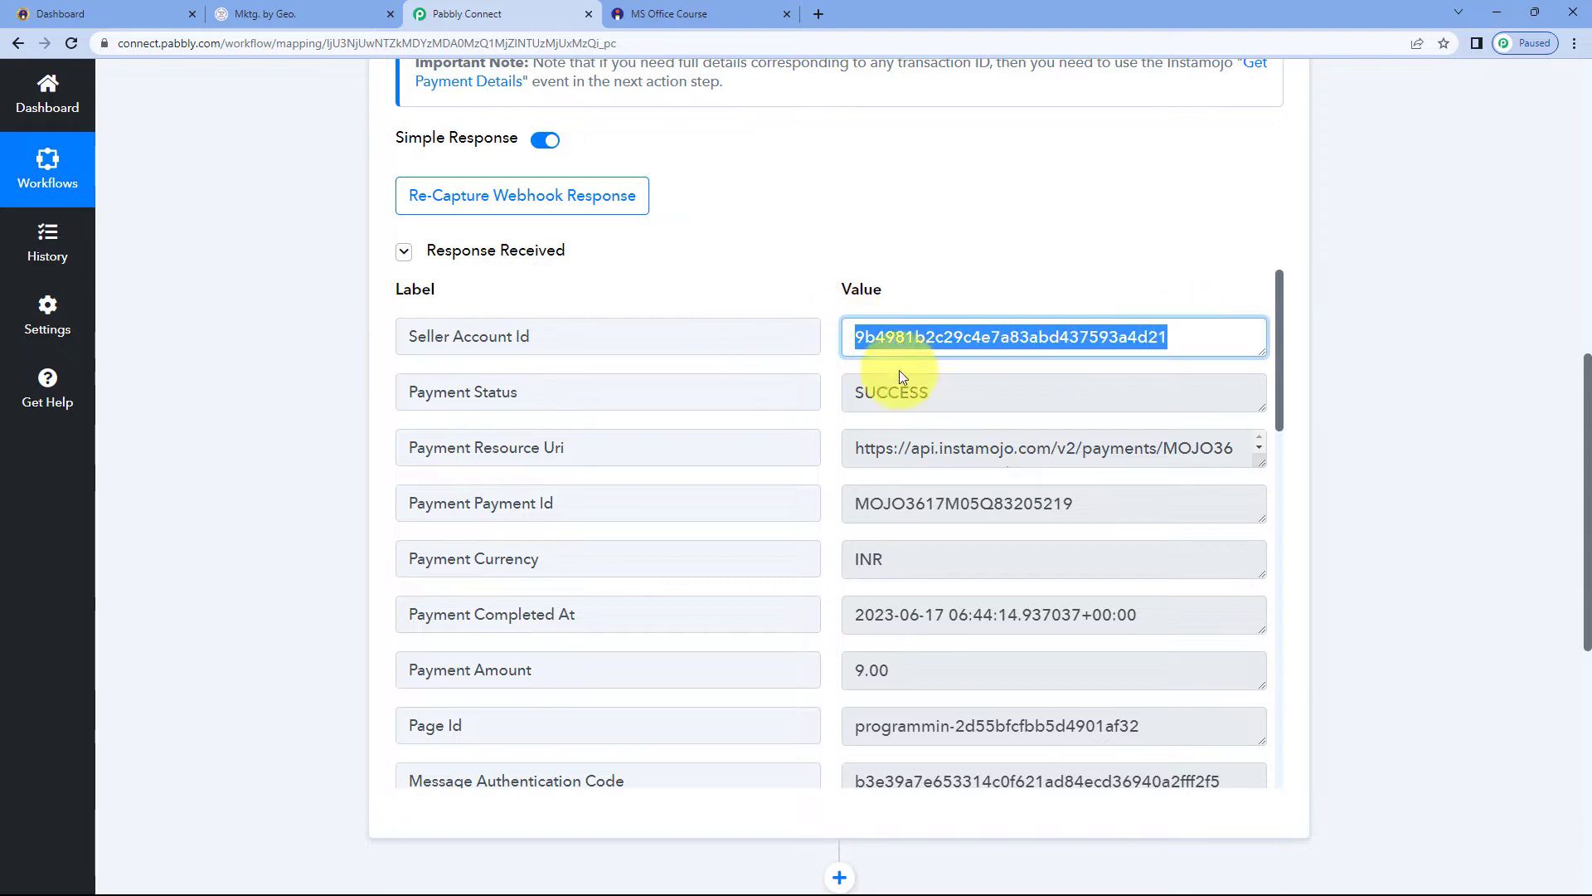
pyautogui.click(834, 395)
pyautogui.scroll(-1, 835, 395)
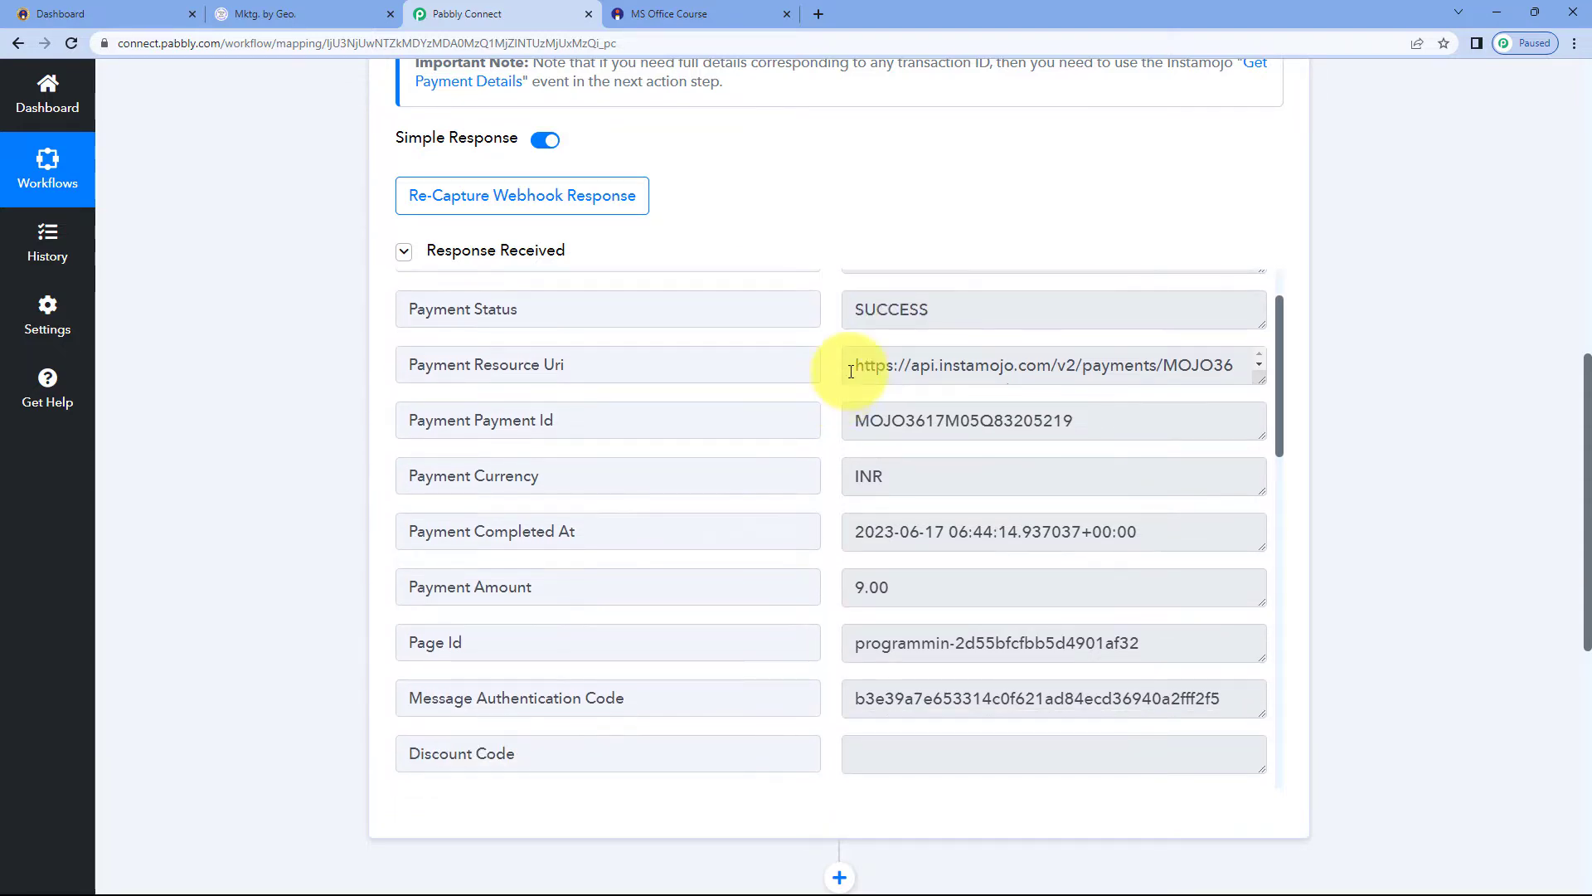
pyautogui.moveTo(851, 371); pyautogui.dragTo(1052, 363)
pyautogui.moveTo(1073, 426); pyautogui.dragTo(834, 396)
pyautogui.scroll(-1, 827, 425)
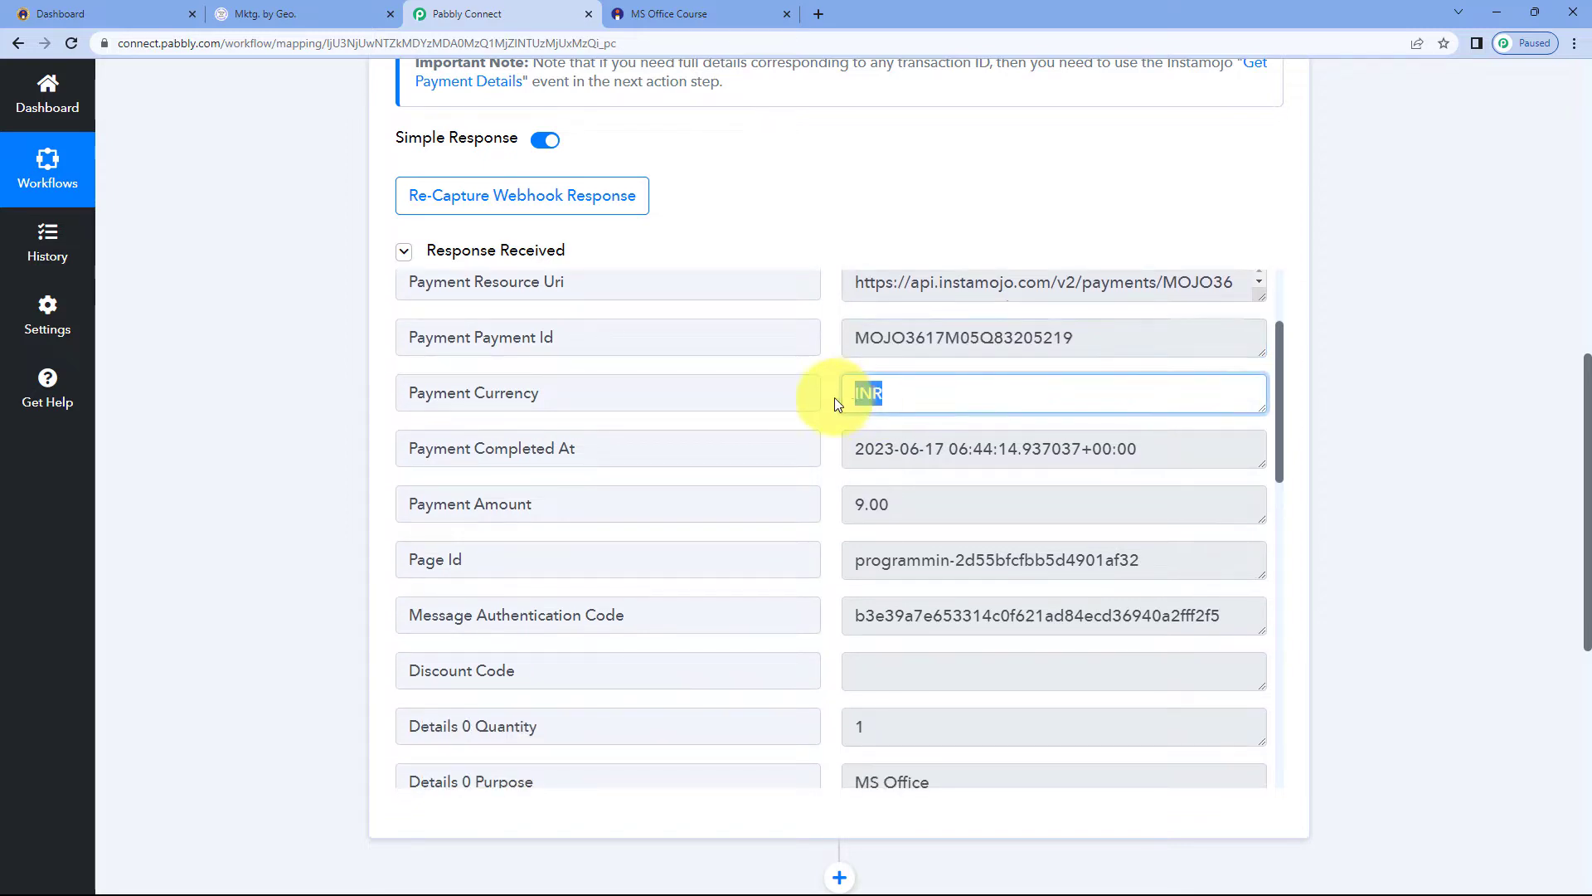
pyautogui.scroll(-1, 832, 397)
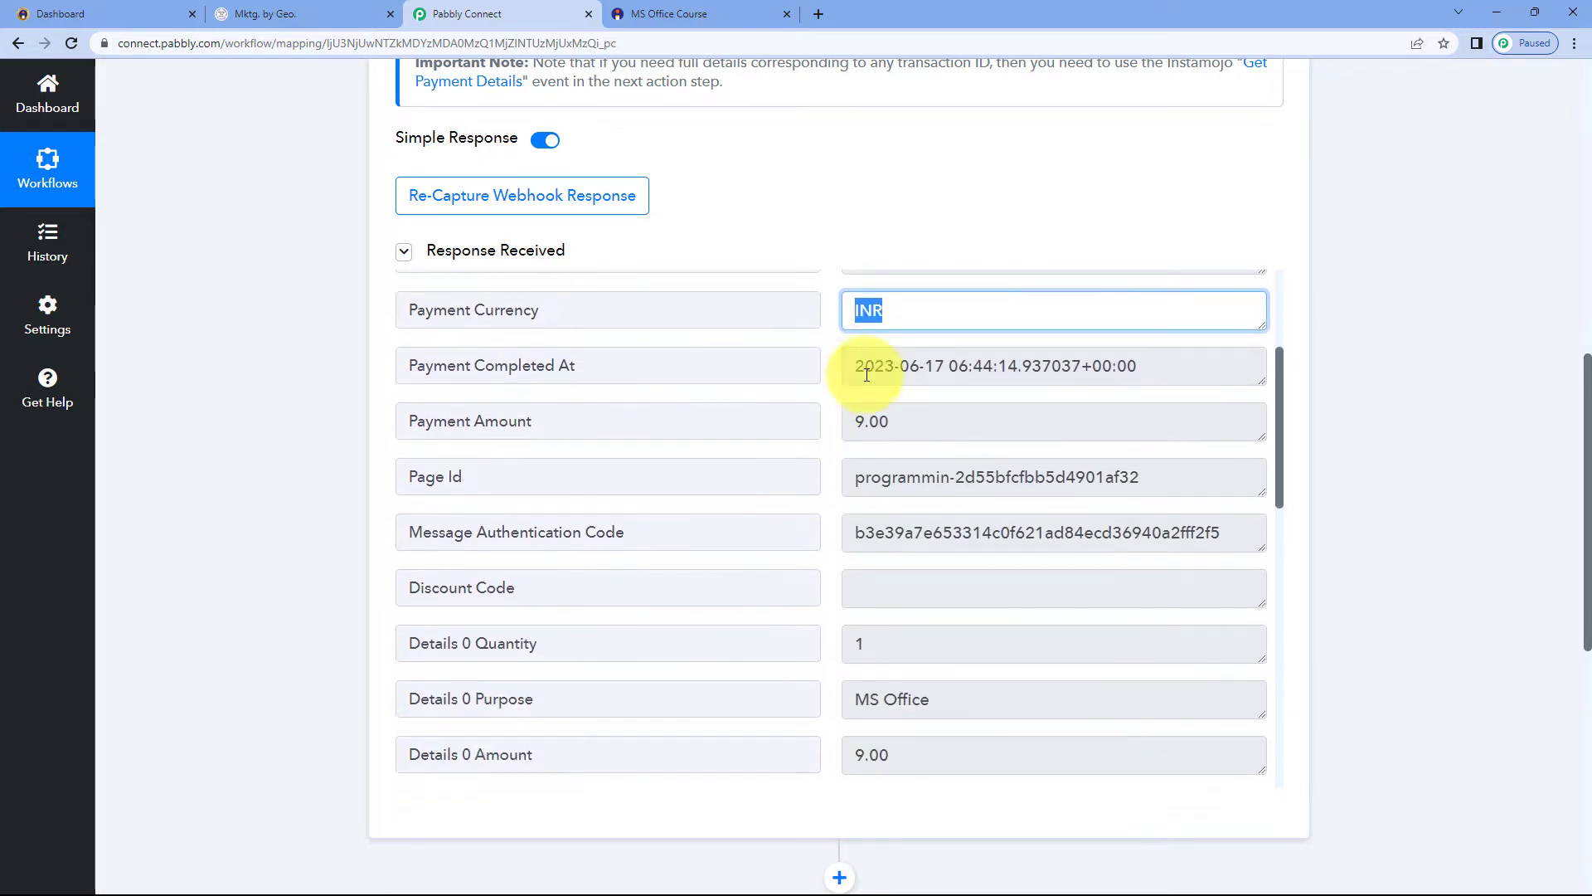
pyautogui.moveTo(844, 366); pyautogui.dragTo(1130, 358)
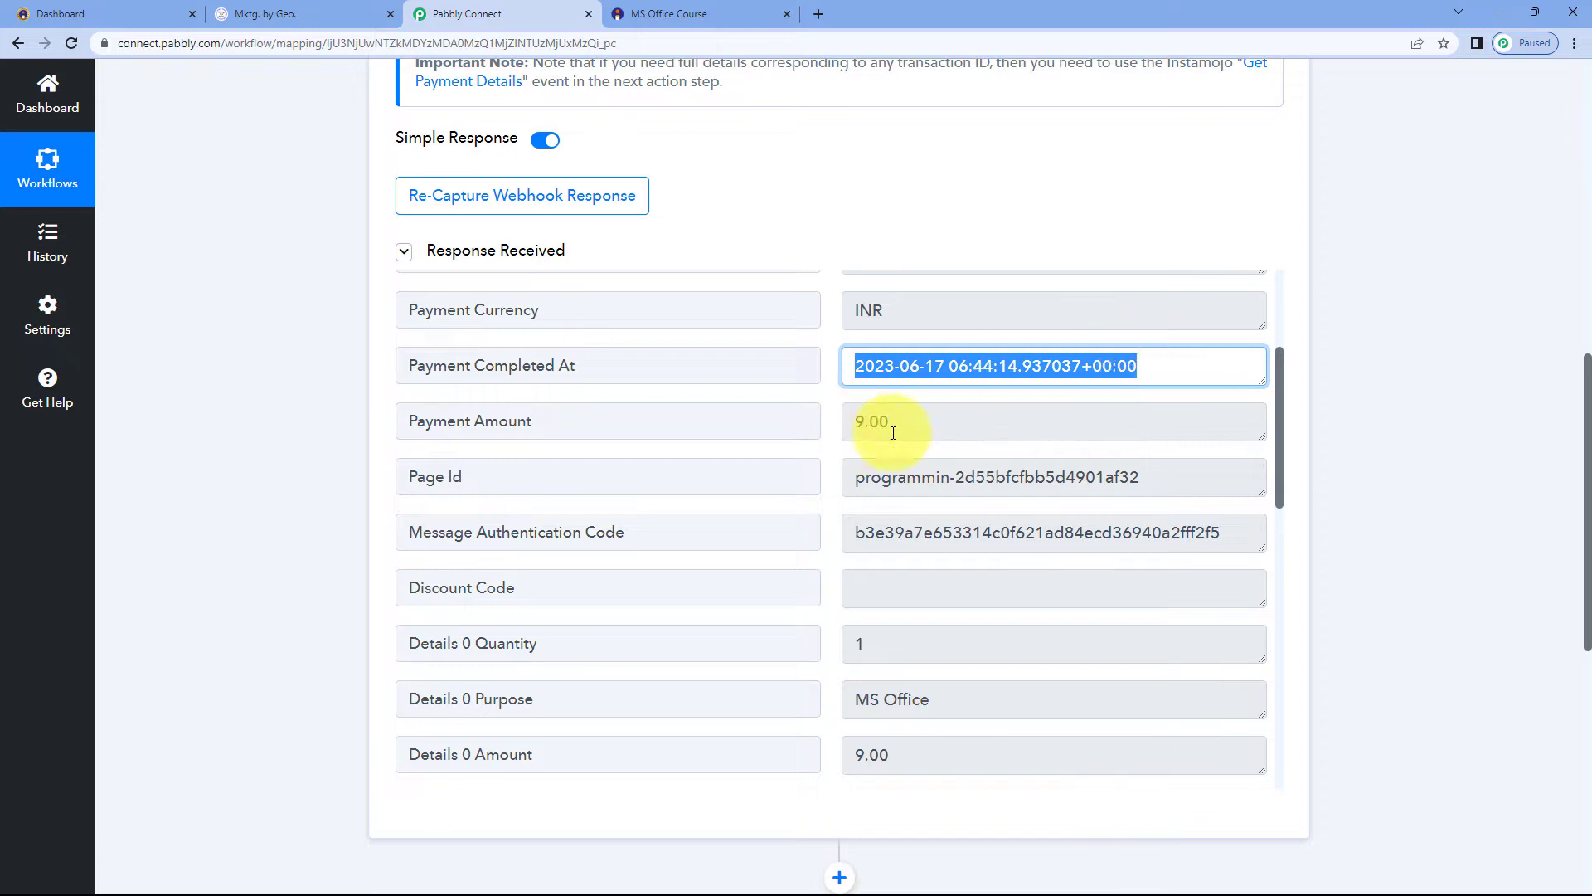
# Examine the payment, product and buyer values in the captured webhook response and compare them with the order confirmation page
pyautogui.moveTo(959, 426); pyautogui.dragTo(832, 430)
pyautogui.scroll(-3, 829, 436)
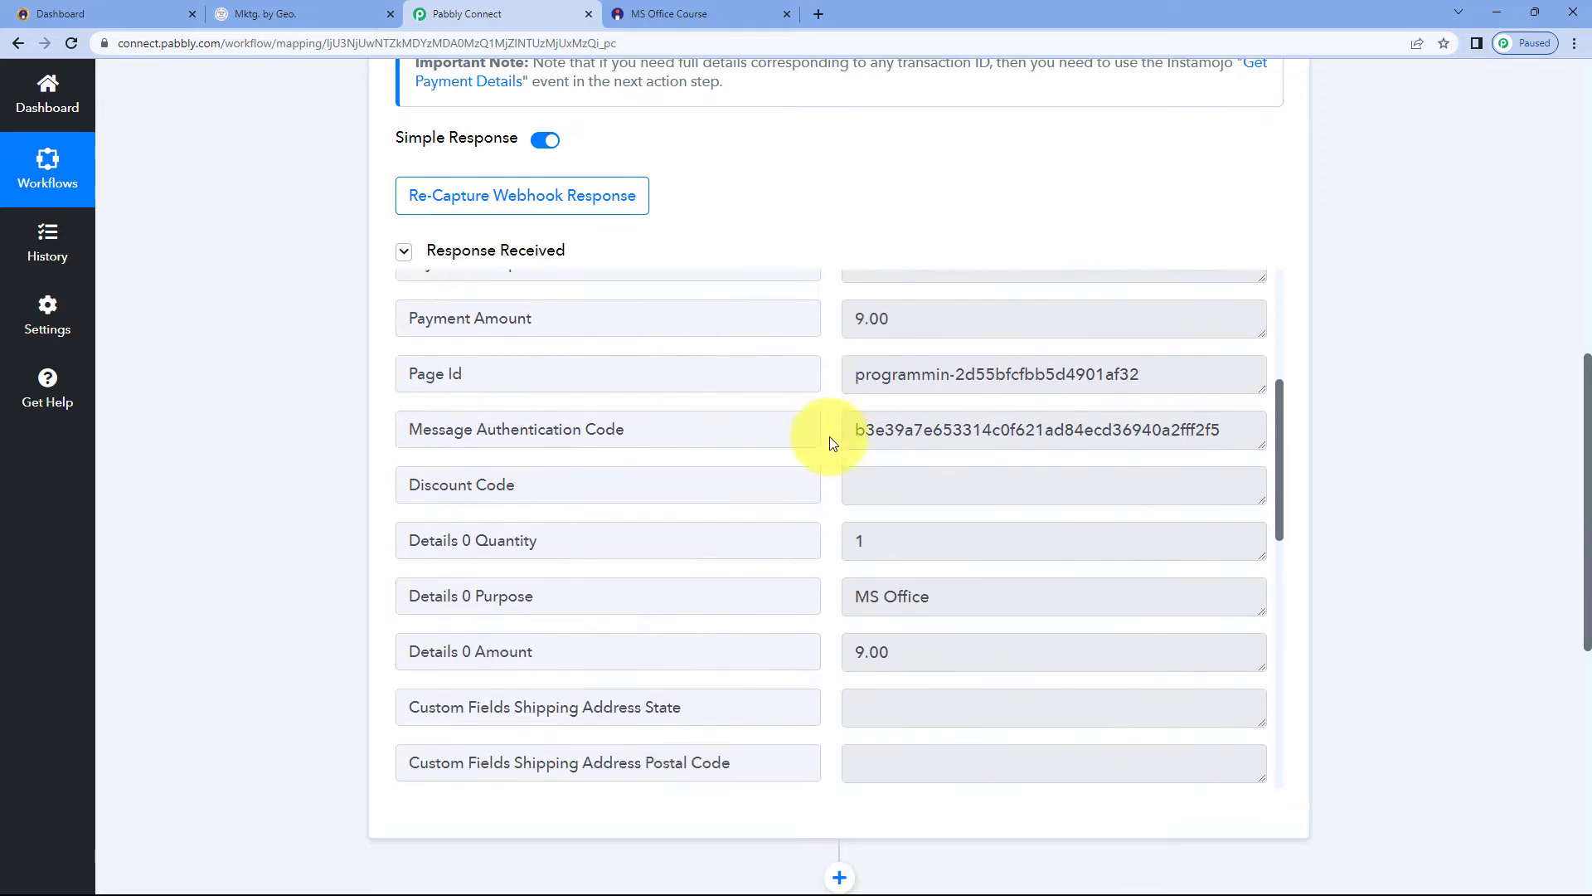
pyautogui.moveTo(963, 448); pyautogui.dragTo(824, 456)
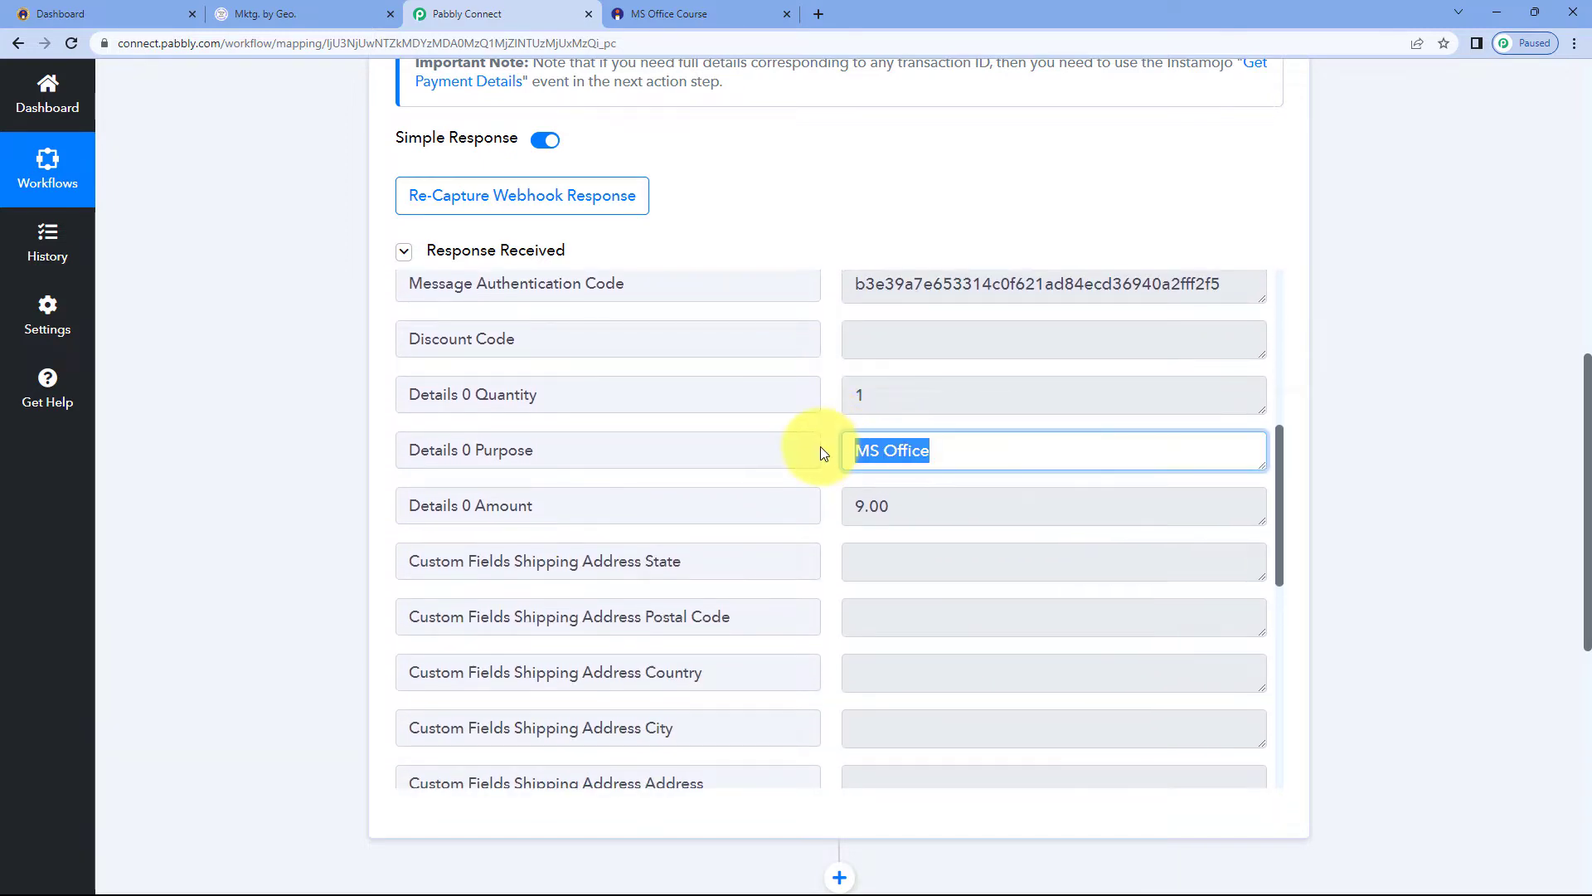
pyautogui.click(830, 449)
pyautogui.moveTo(896, 506); pyautogui.dragTo(830, 508)
pyautogui.click(831, 505)
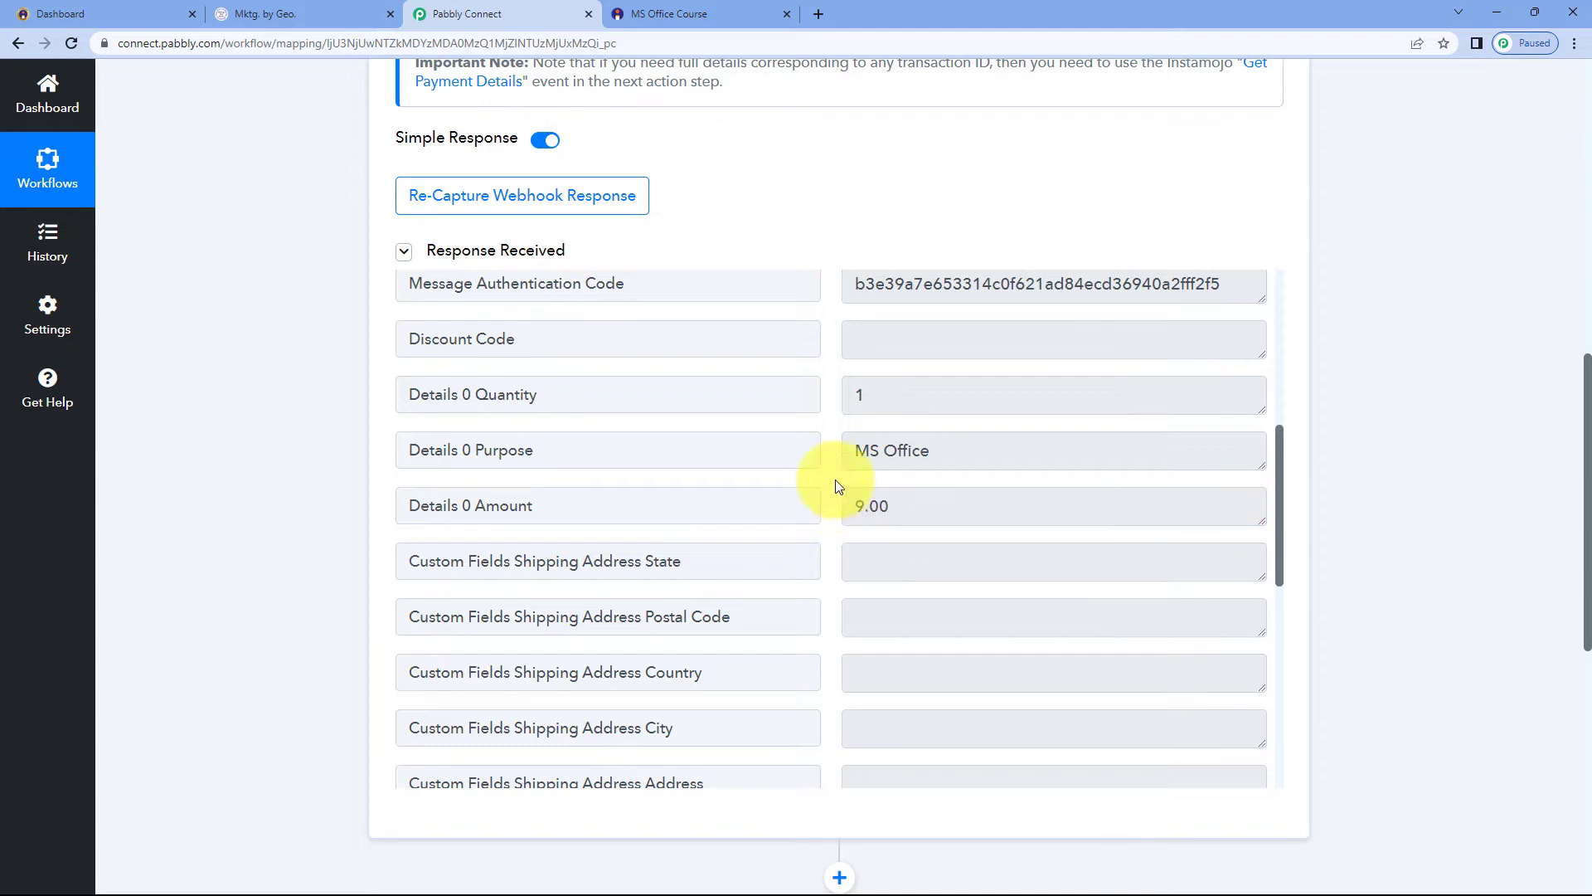
pyautogui.scroll(-3, 833, 477)
pyautogui.scroll(1, 830, 475)
pyautogui.scroll(-5, 831, 475)
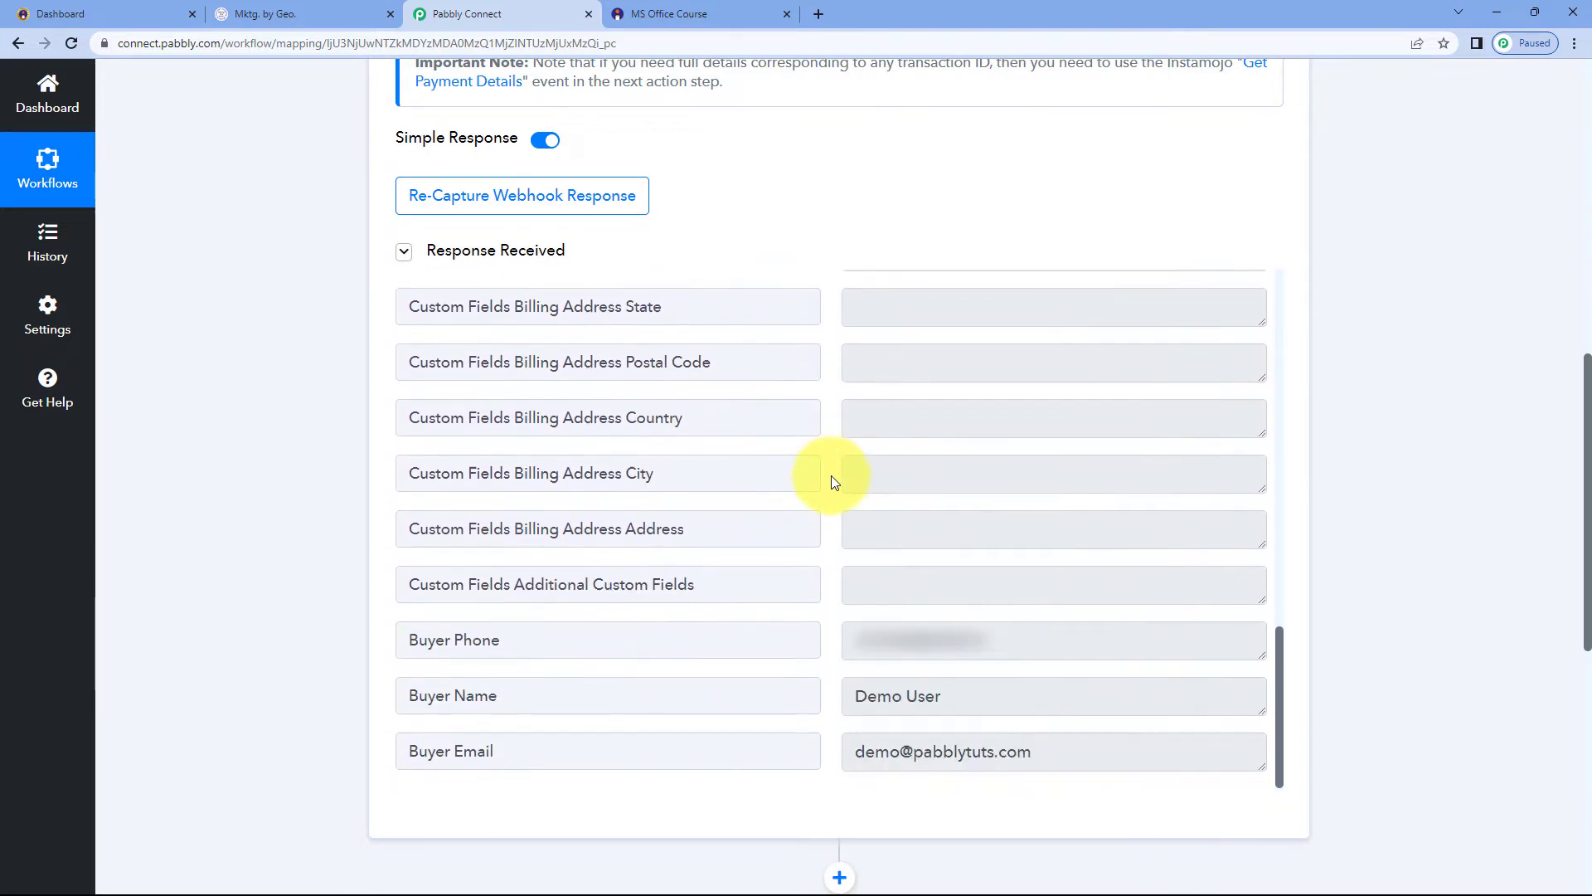
pyautogui.moveTo(978, 693); pyautogui.dragTo(802, 700)
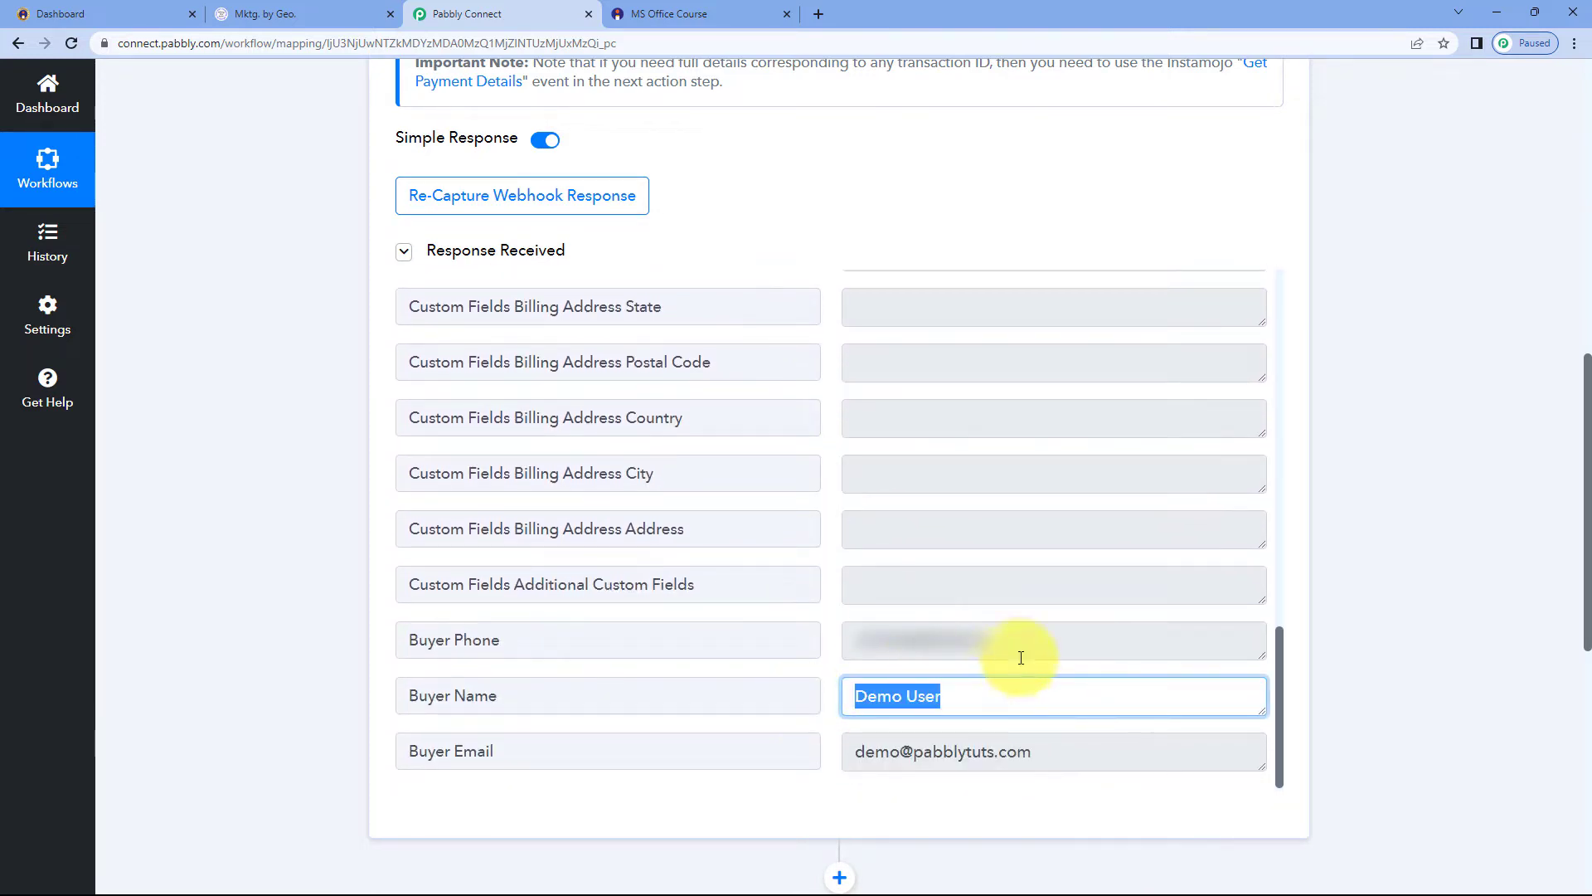
pyautogui.moveTo(970, 696); pyautogui.dragTo(810, 704)
pyautogui.moveTo(1031, 648); pyautogui.dragTo(831, 650)
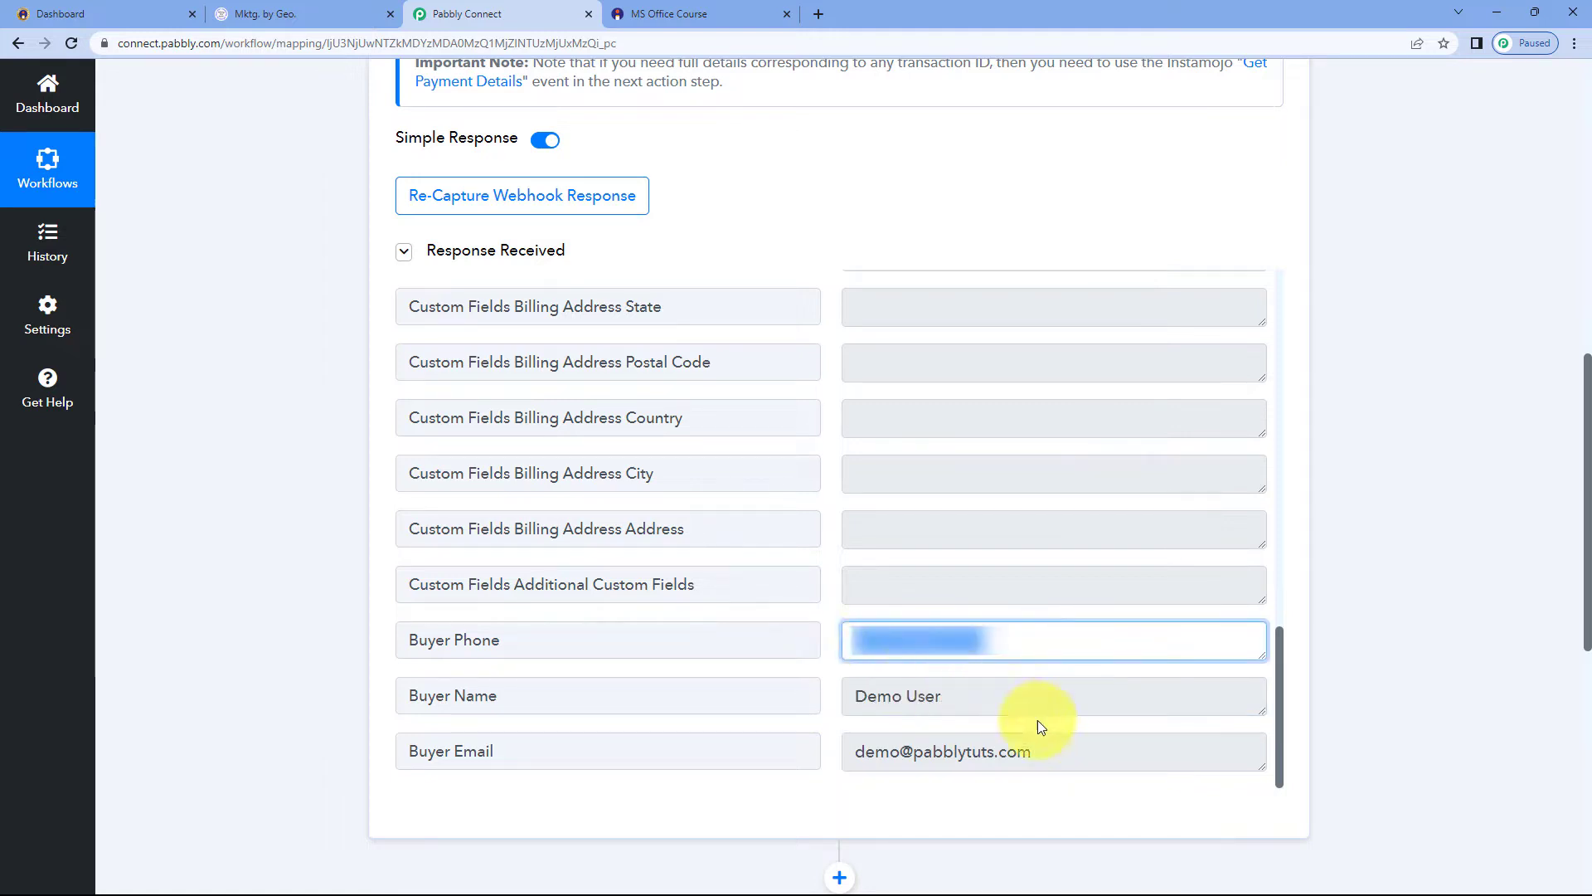
pyautogui.moveTo(1052, 751); pyautogui.dragTo(808, 754)
pyautogui.click(829, 670)
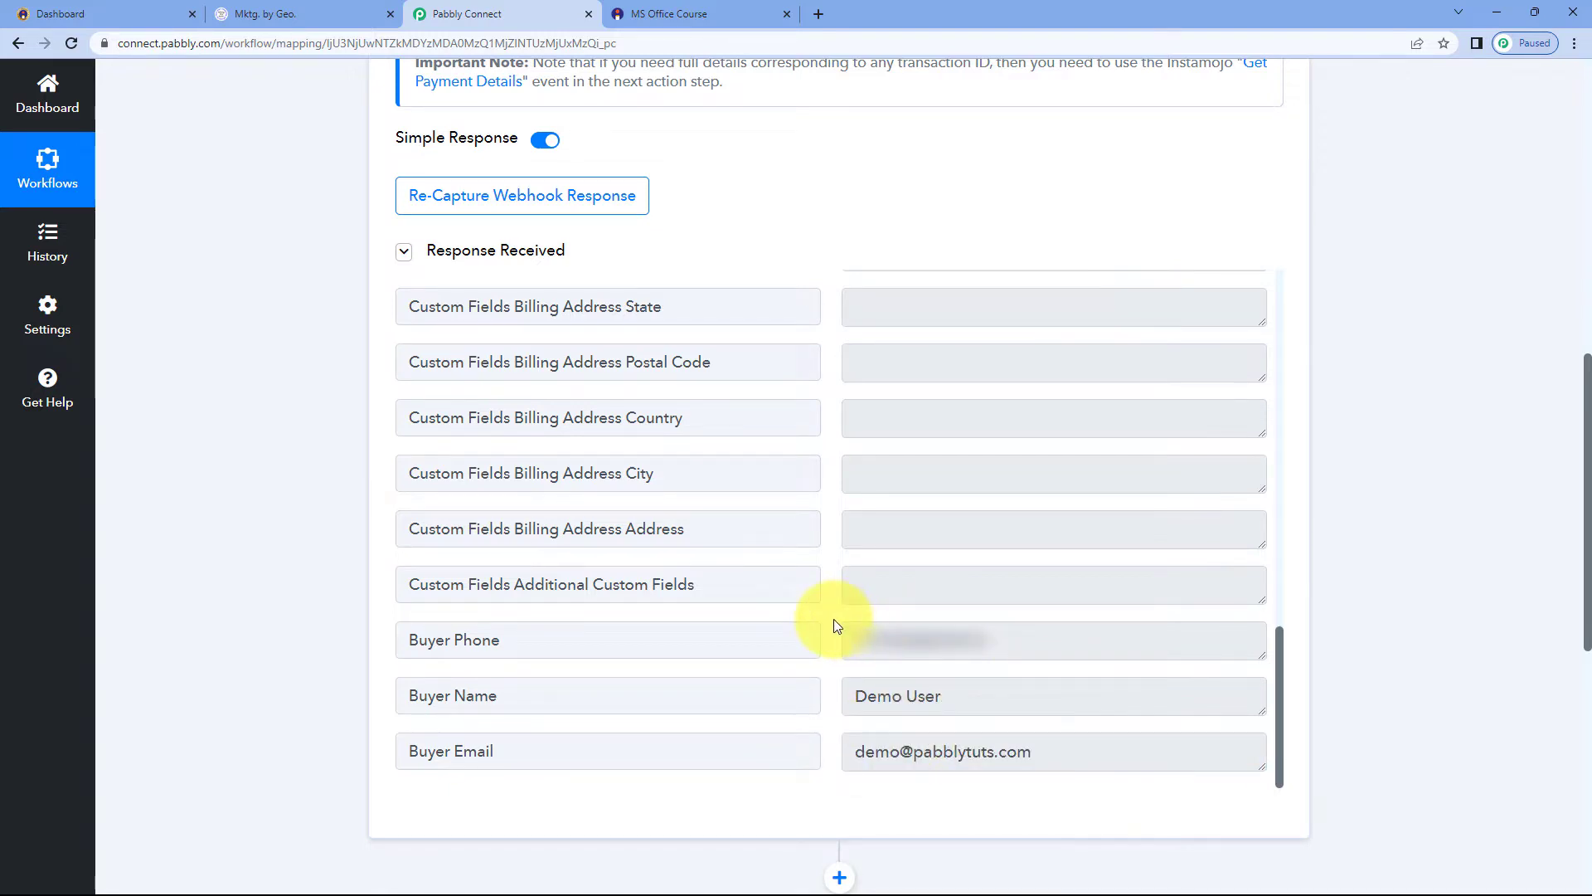
pyautogui.scroll(12, 833, 619)
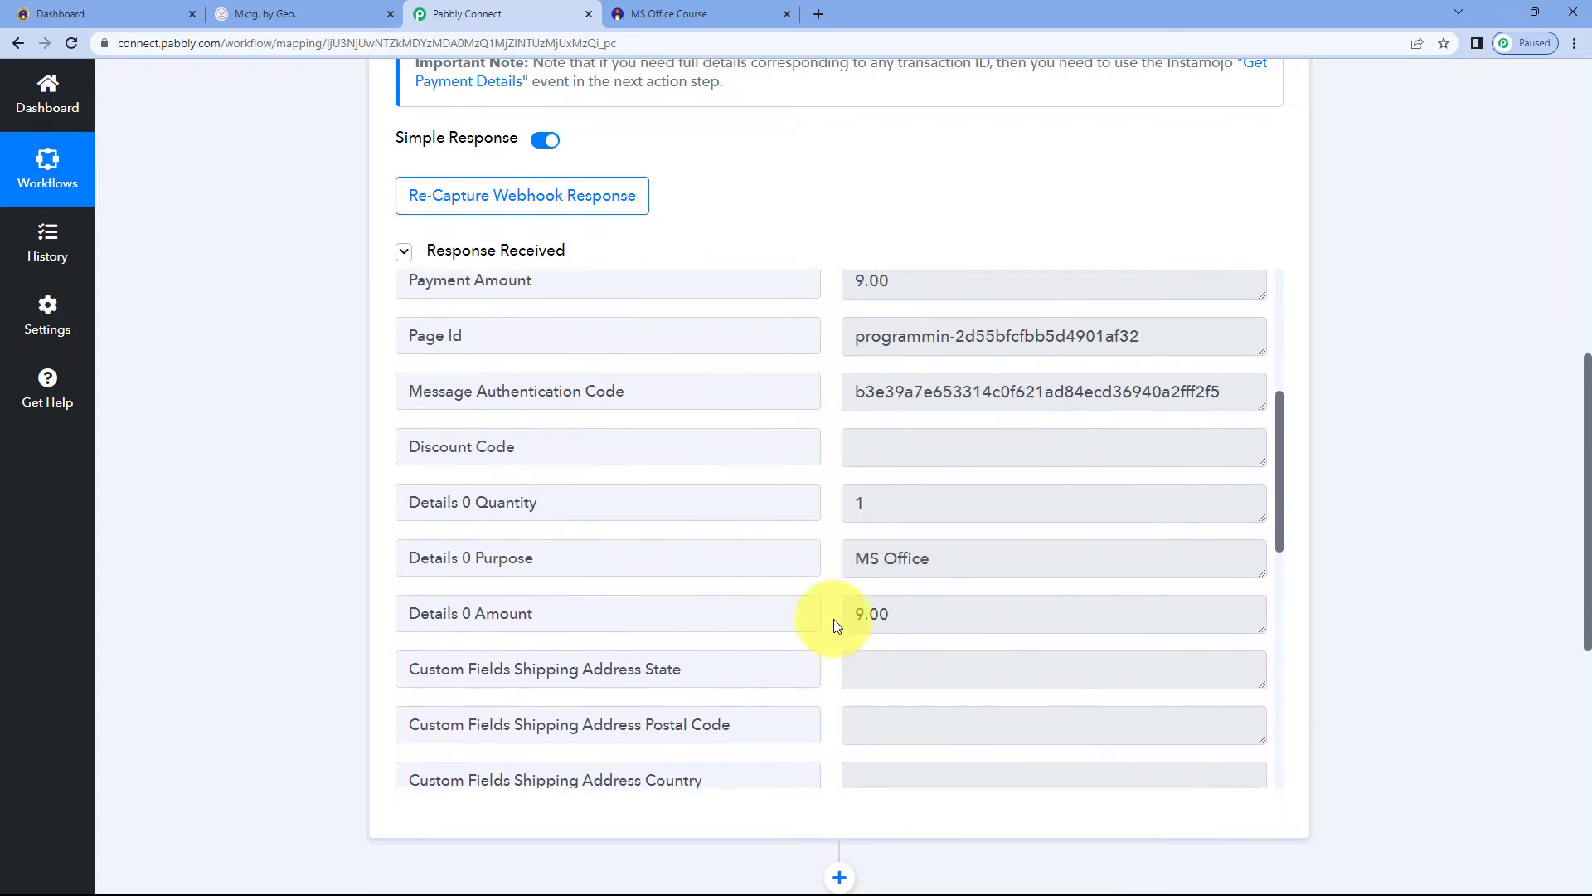
pyautogui.scroll(2, 834, 619)
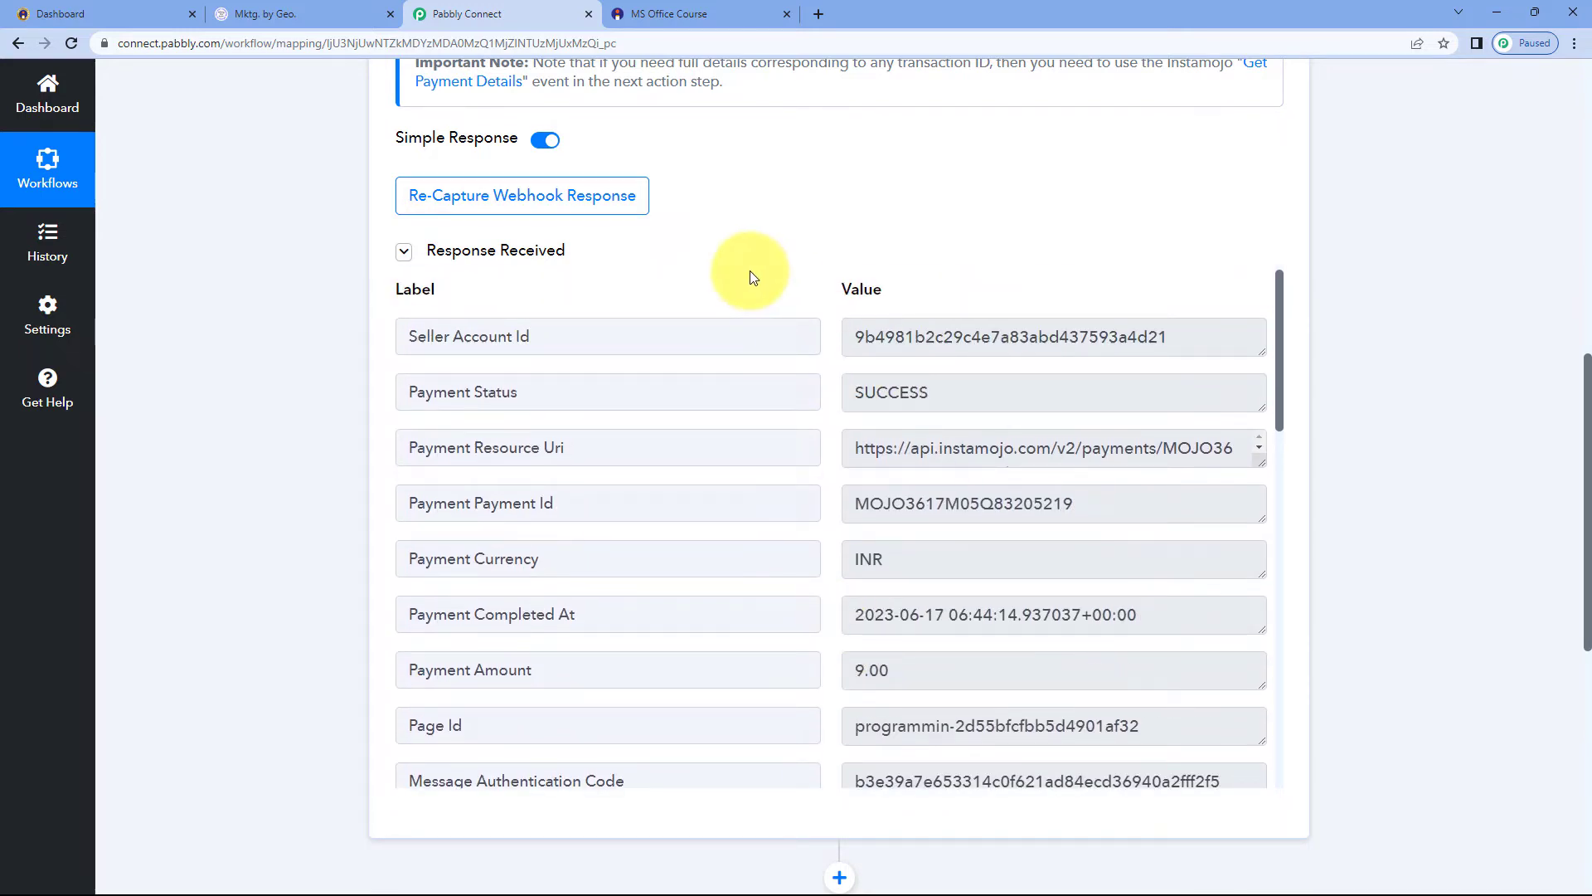
pyautogui.click(729, 10)
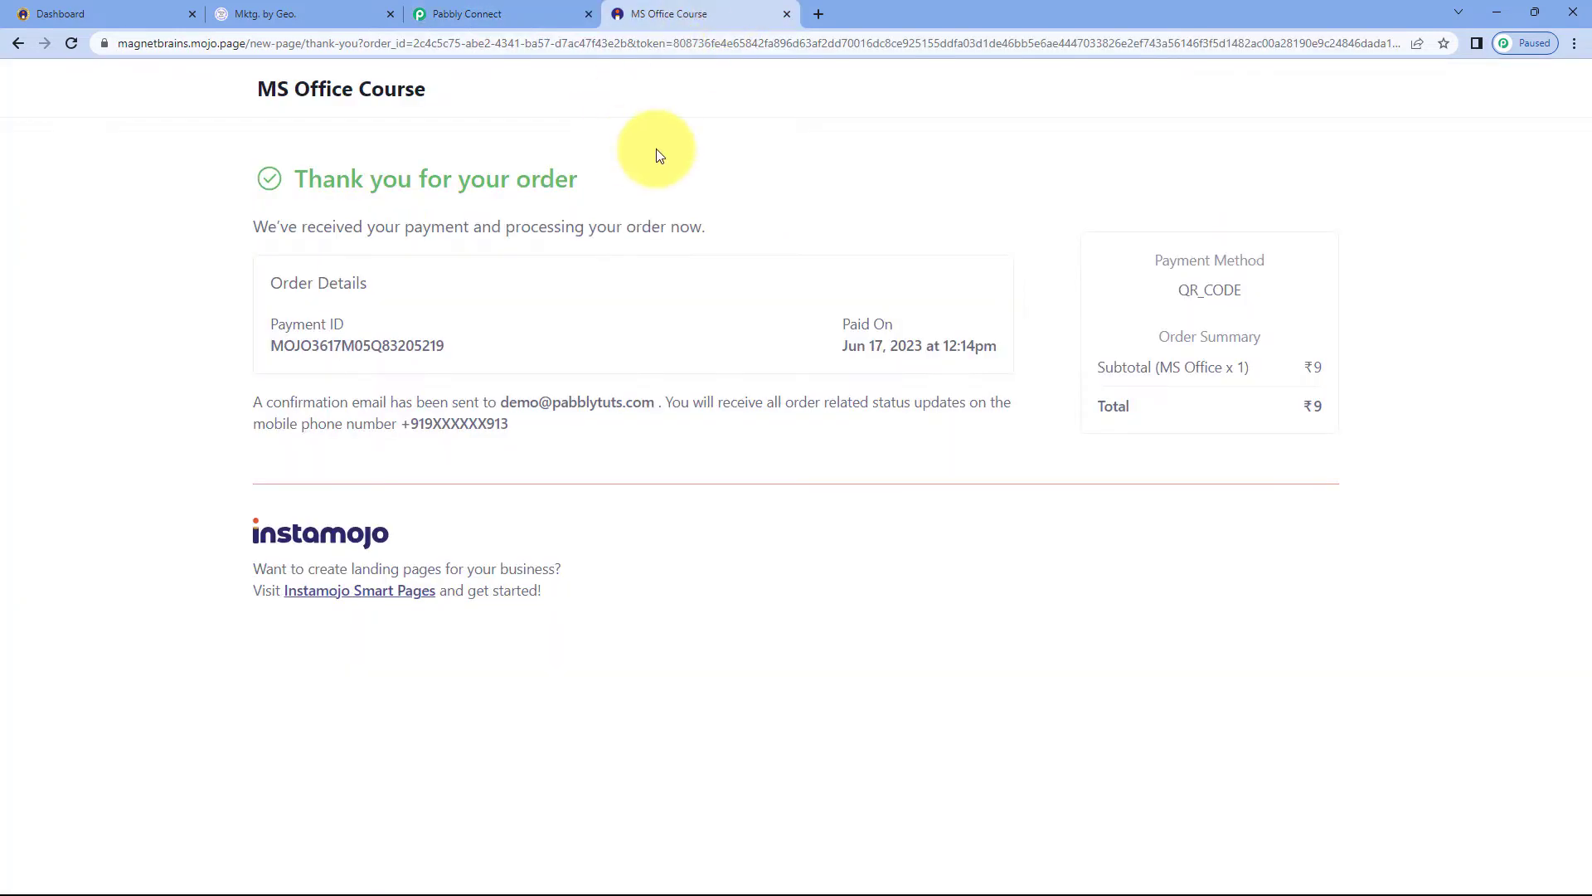
pyautogui.click(564, 15)
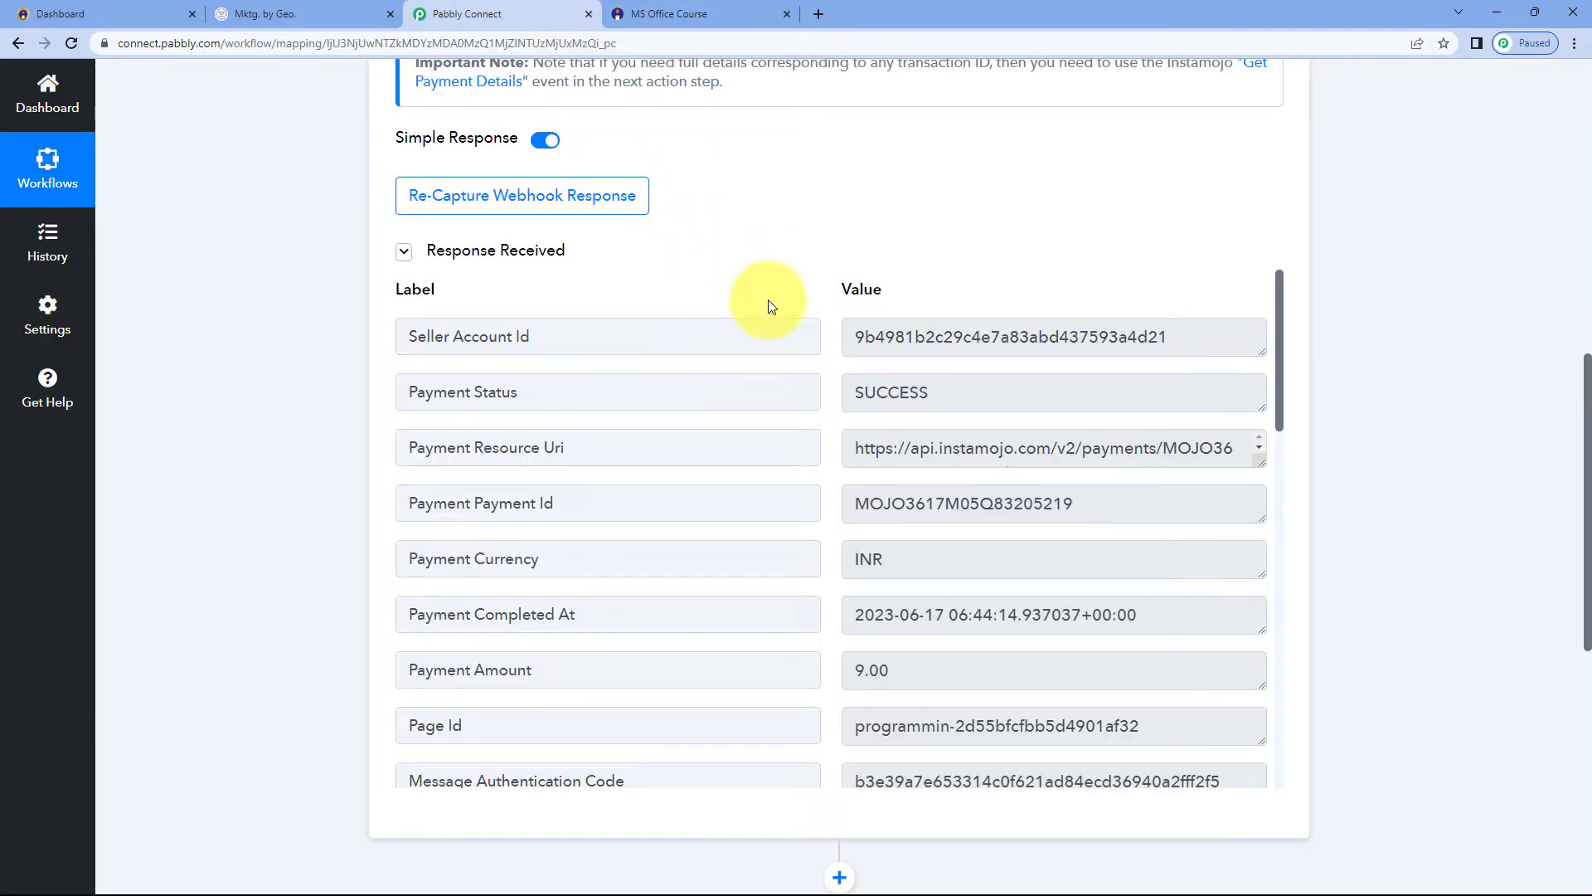
# Add the action step with the LeadConnector V2 app
pyautogui.scroll(-15, 829, 353)
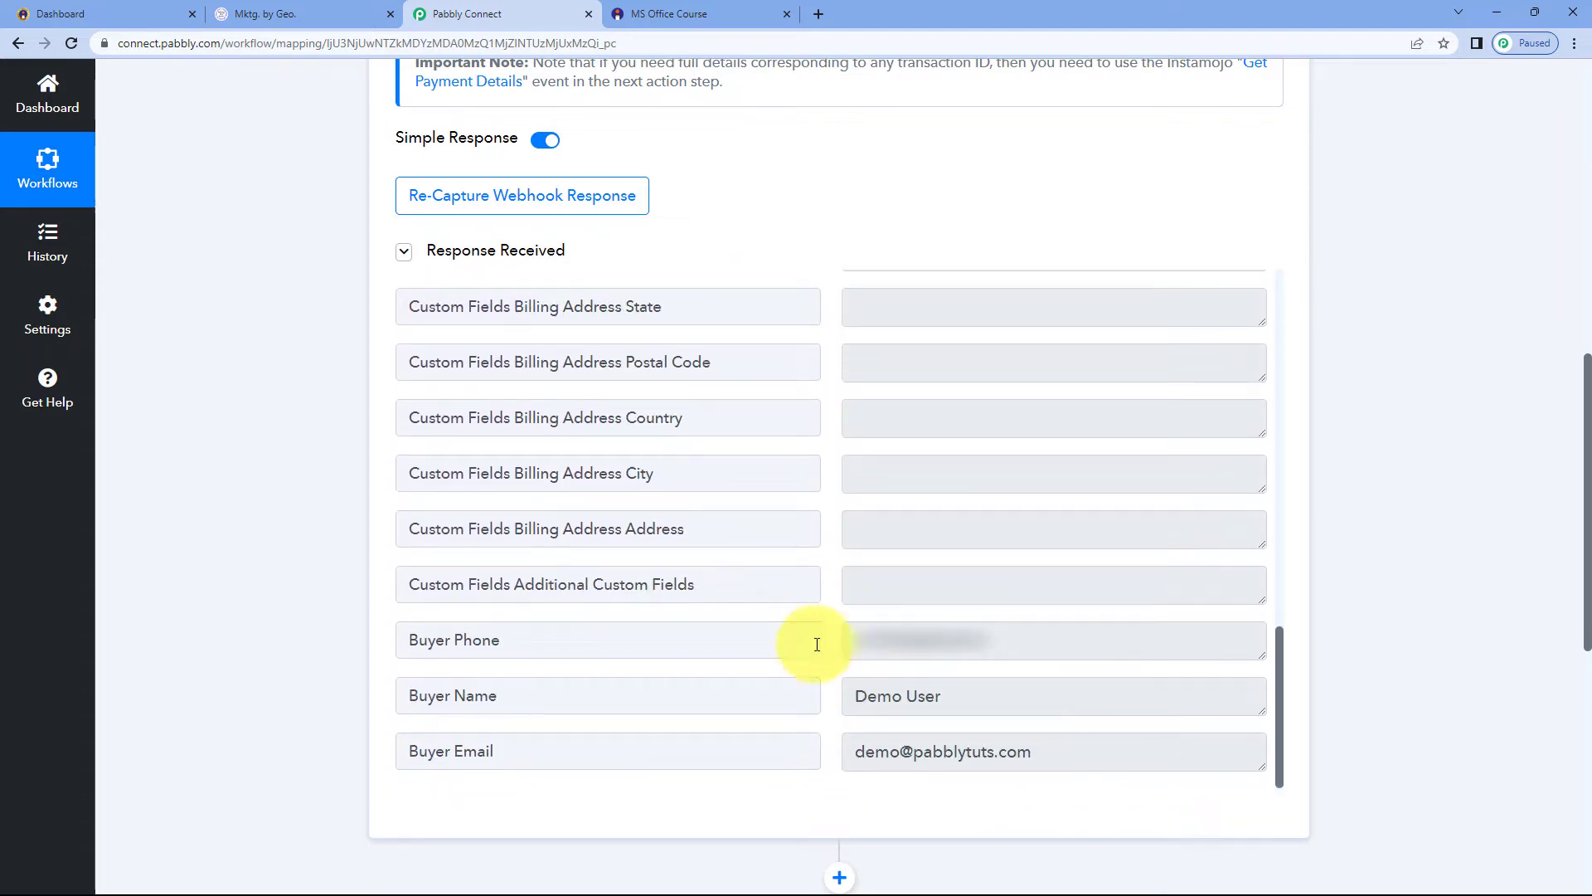
pyautogui.scroll(-8, 328, 531)
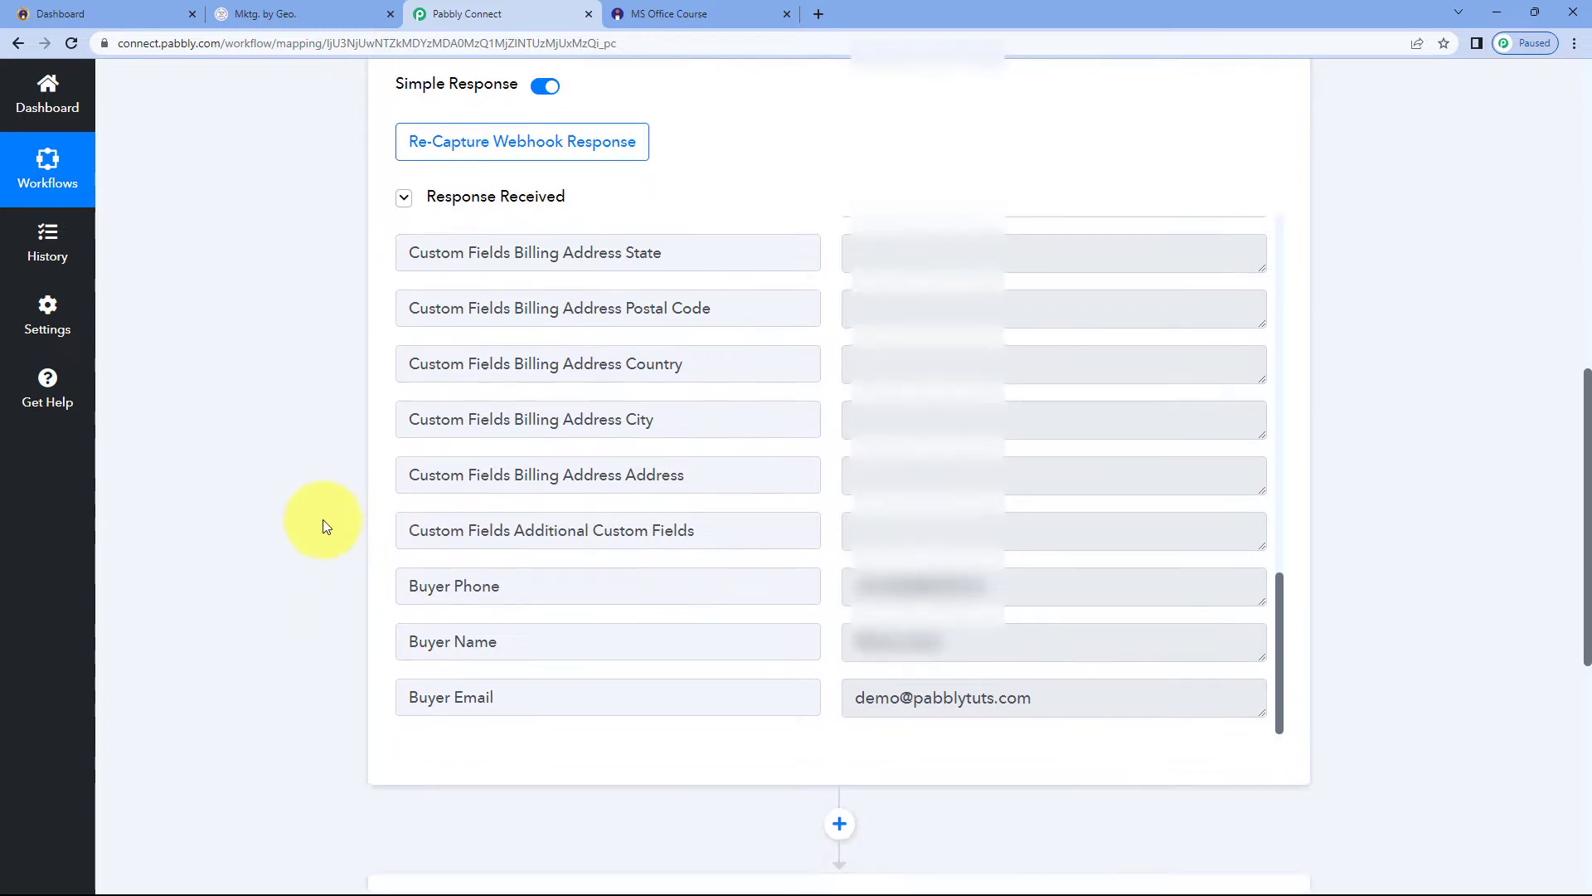
pyautogui.click(555, 286)
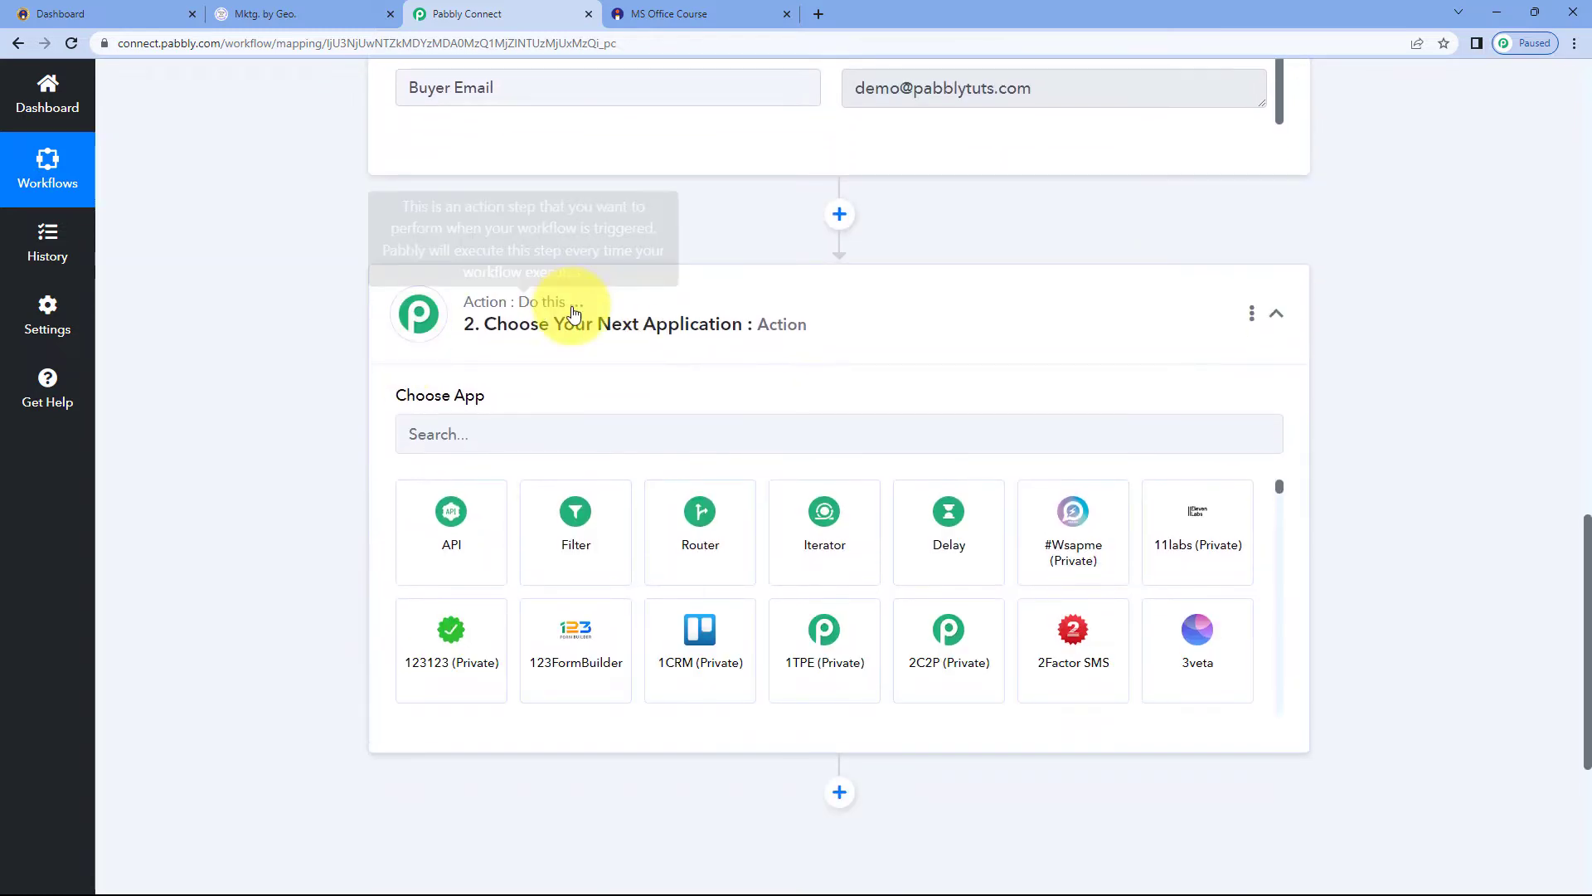
pyautogui.scroll(-1, 327, 323)
pyautogui.click(390, 348)
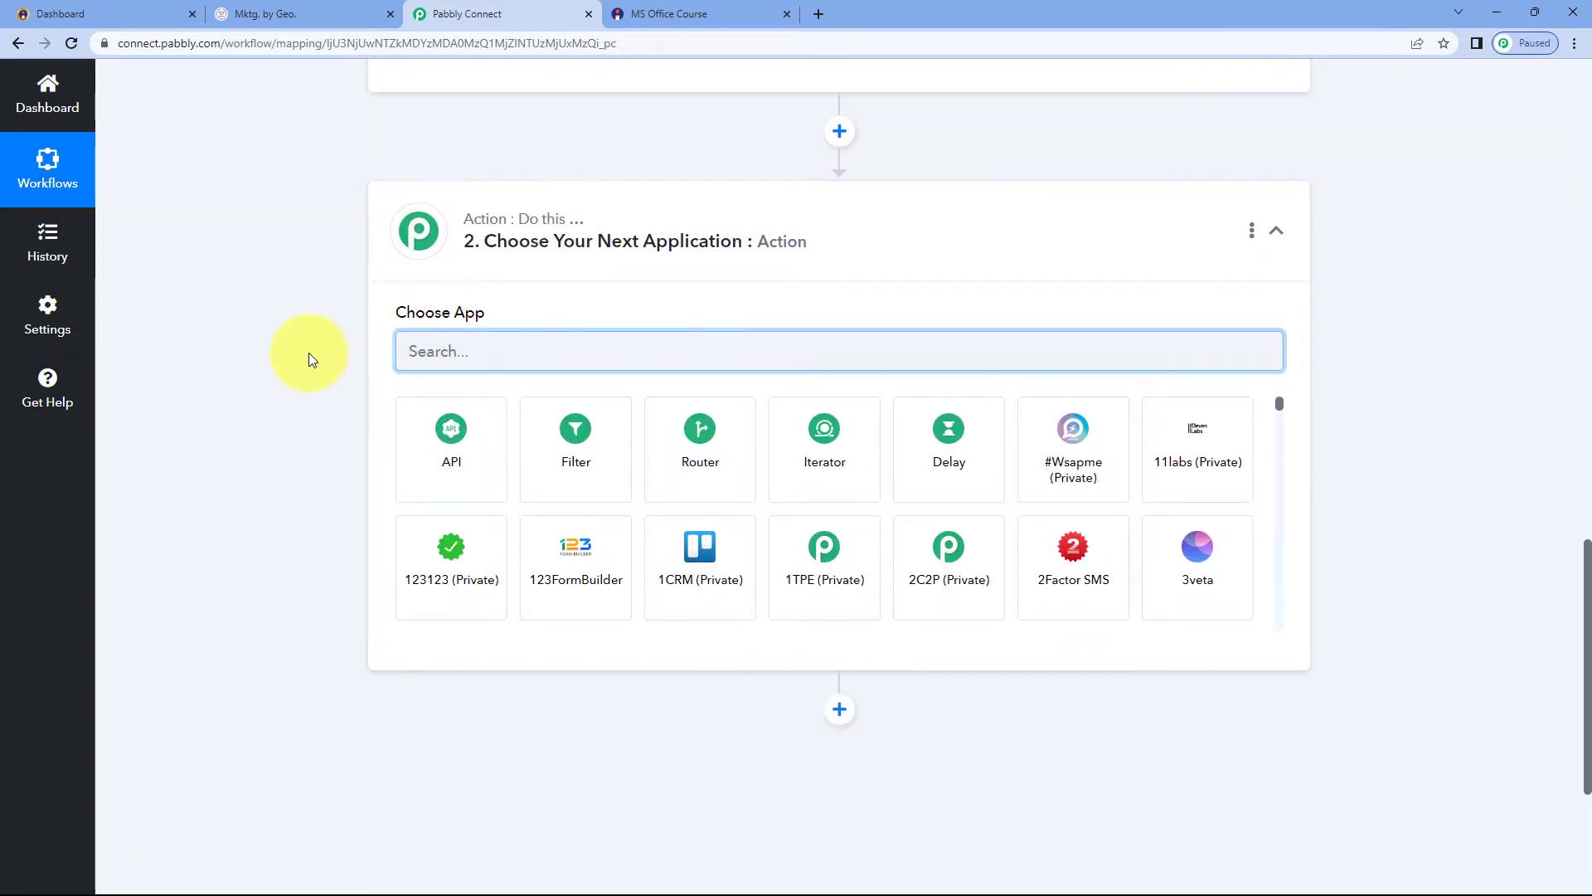
pyautogui.write('LeadV')
pyautogui.press('BackSpace')
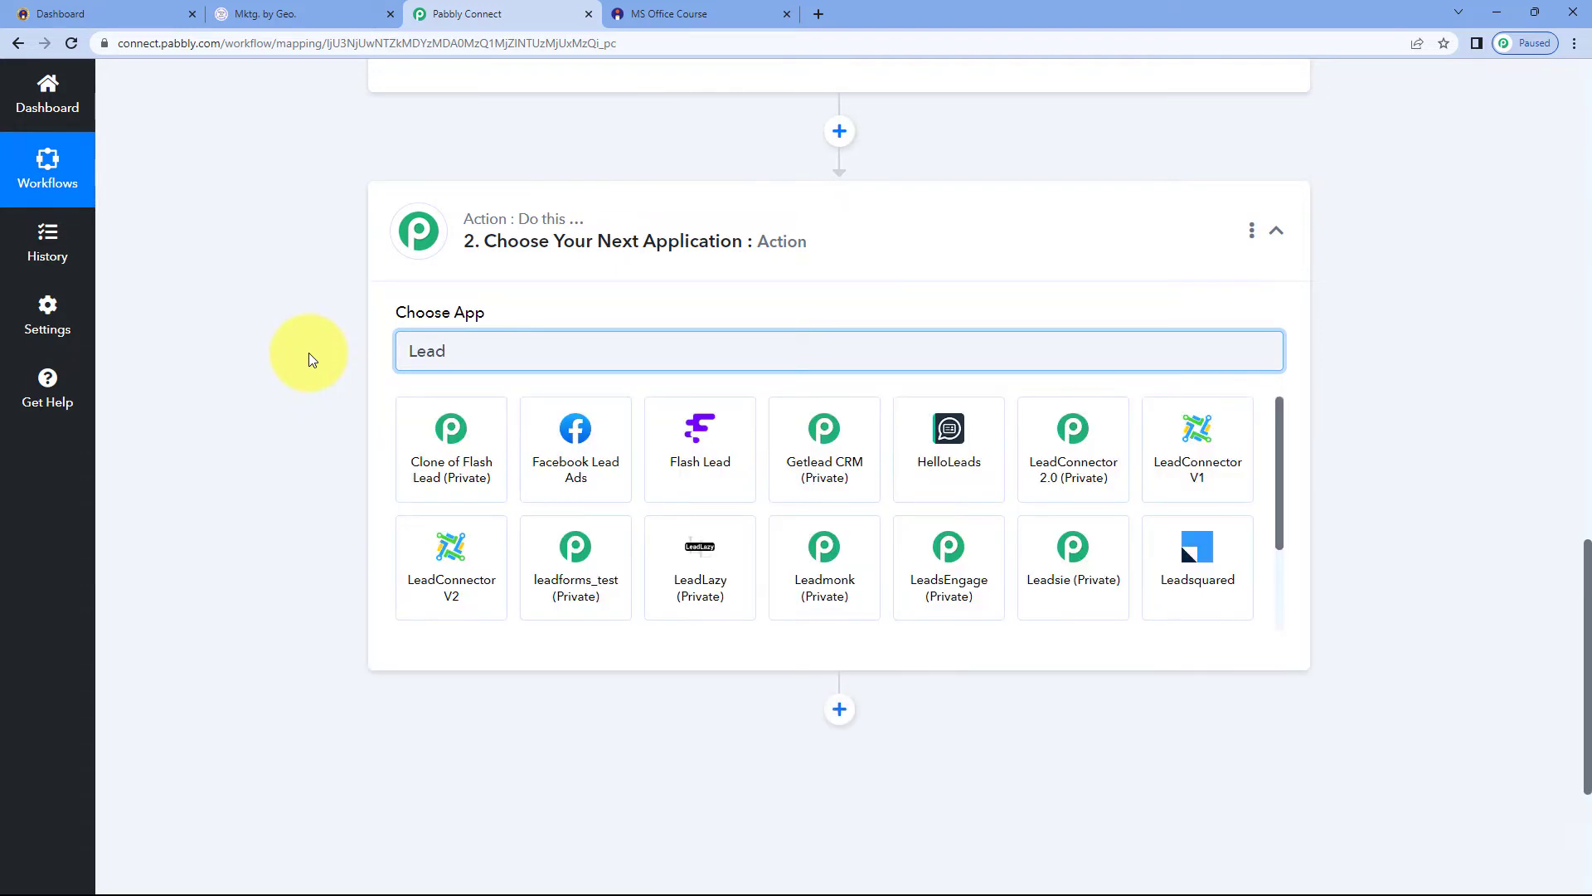
pyautogui.write('Connect')
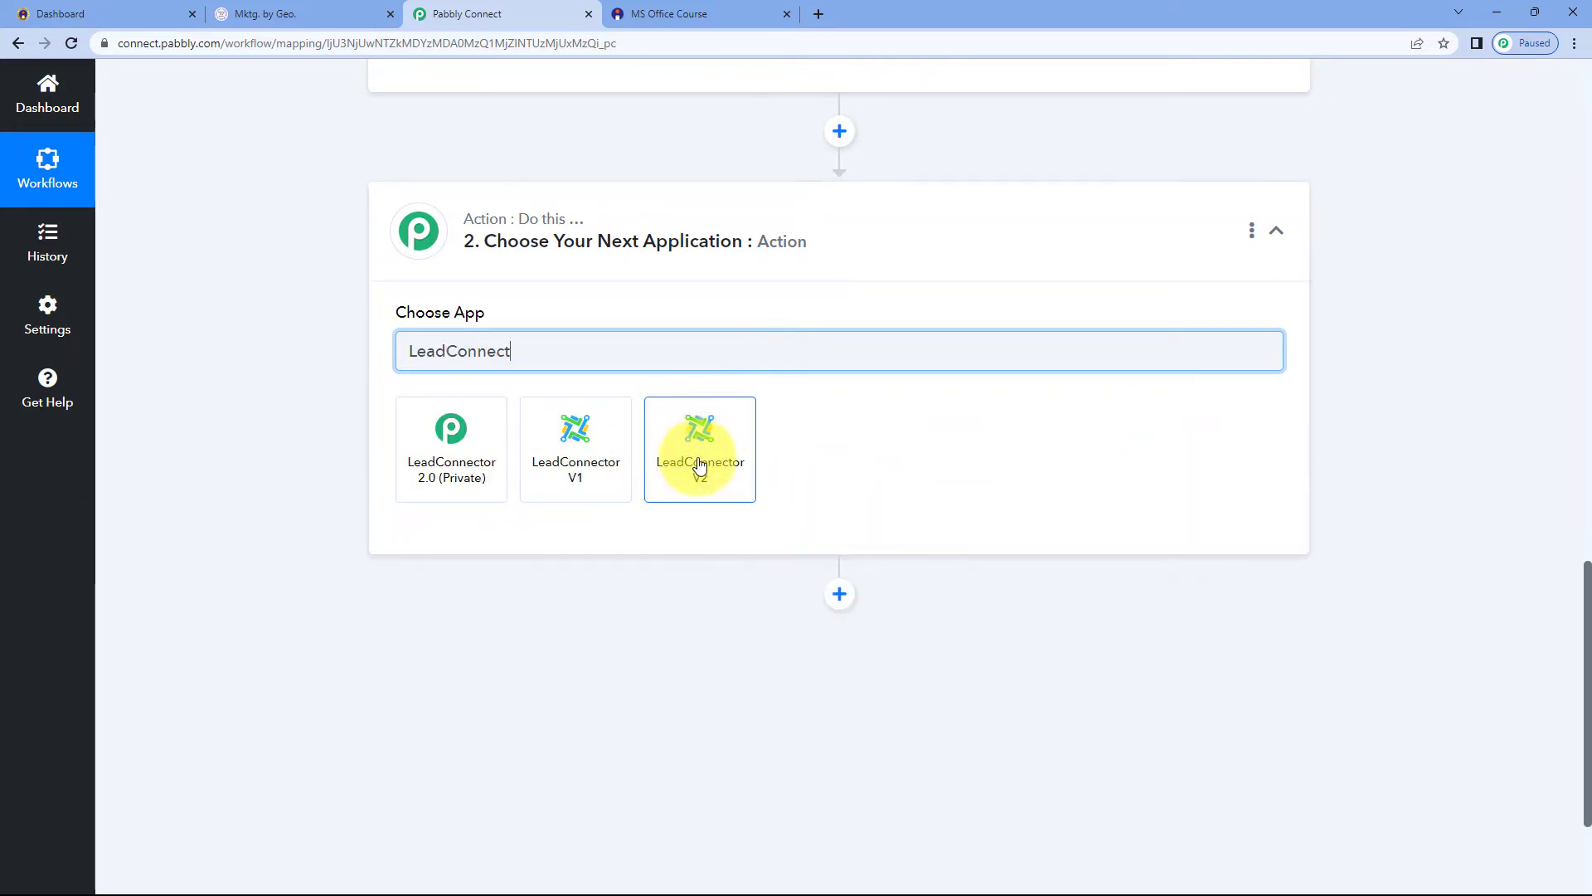
pyautogui.click(726, 449)
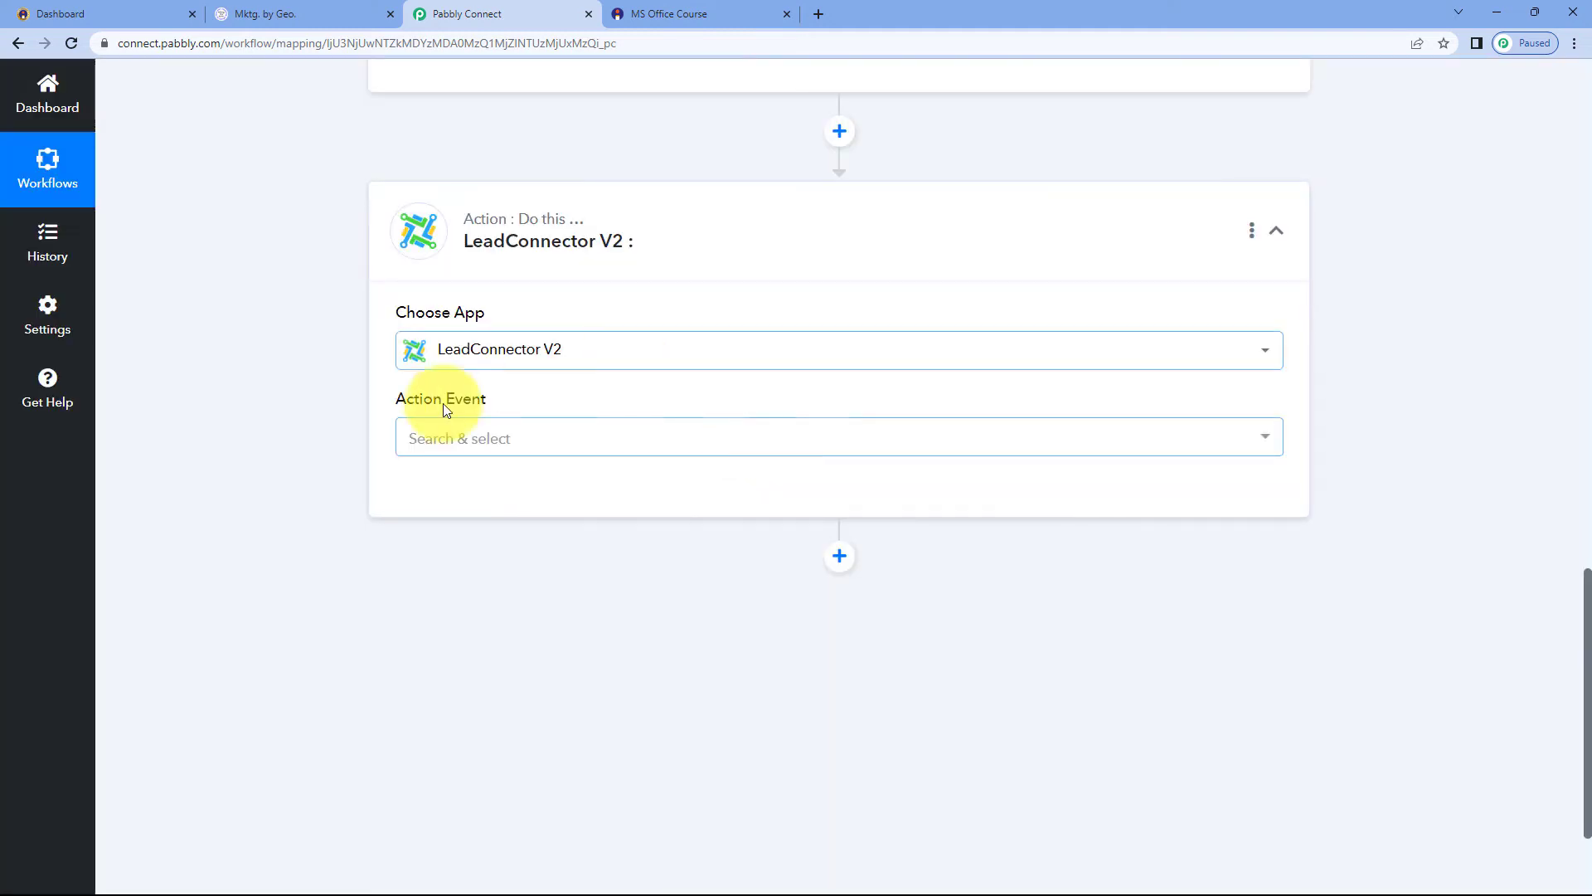
# Set the action event to Create or Update a Contact and start connecting the account
pyautogui.click(510, 443)
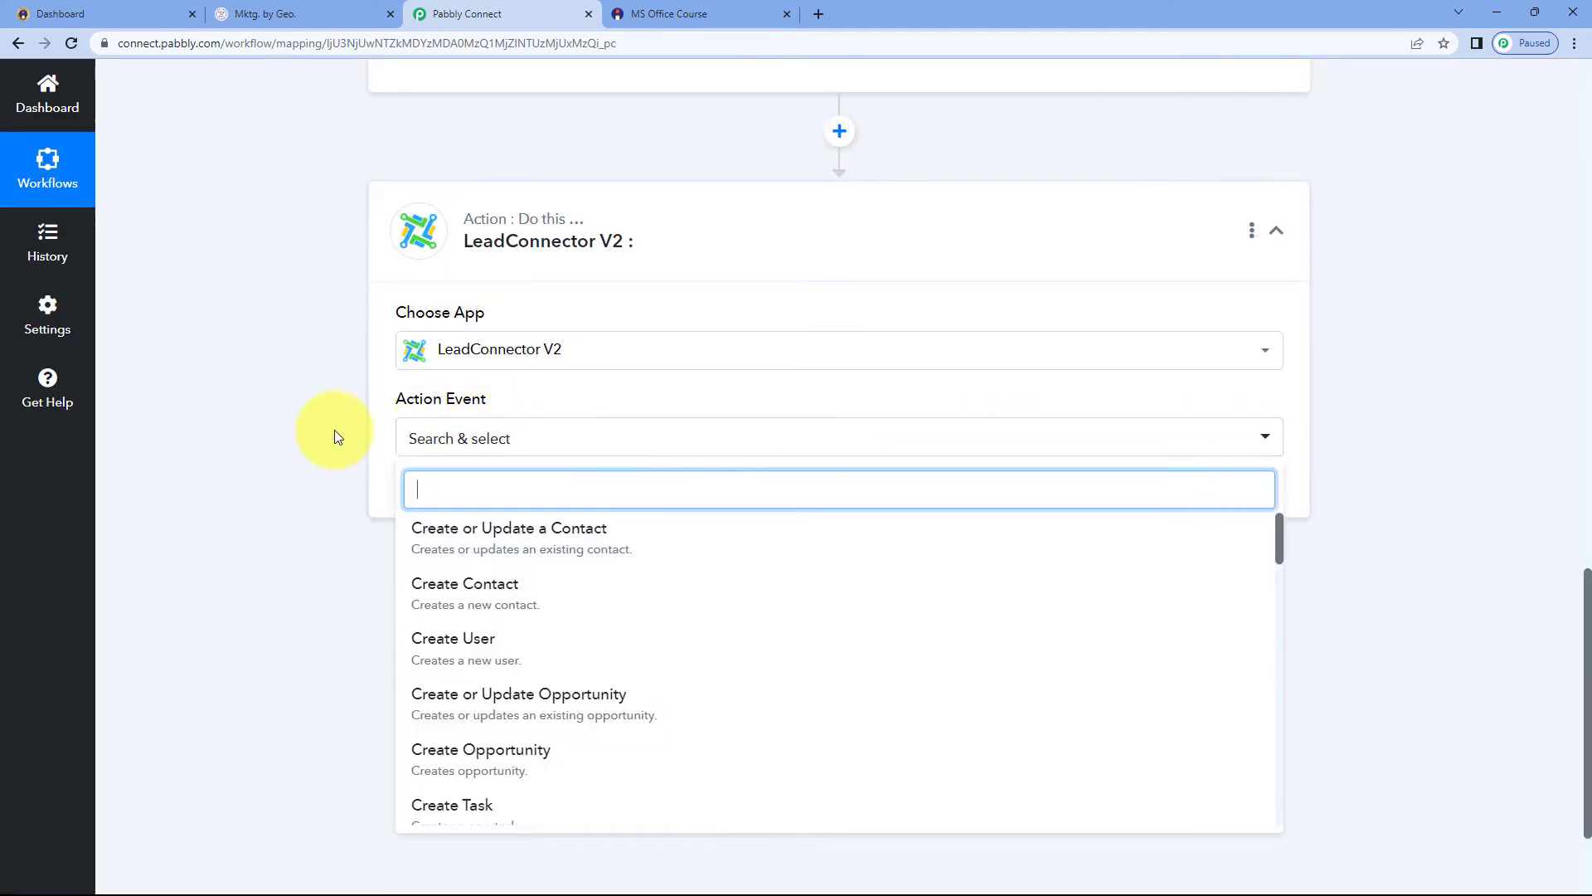
pyautogui.scroll(-2, 335, 429)
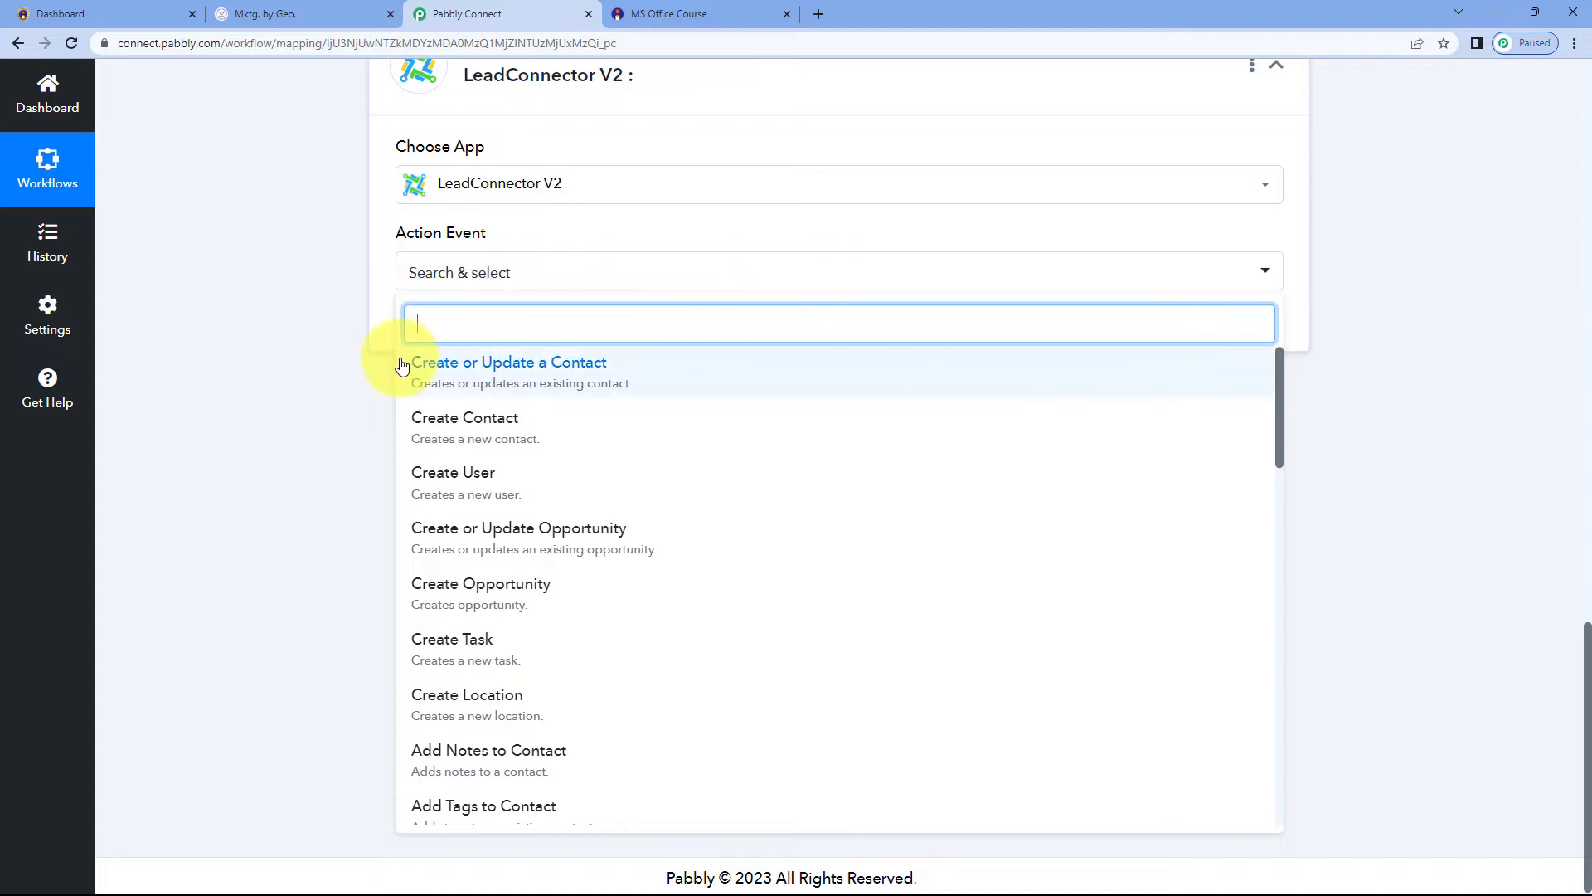
pyautogui.click(470, 365)
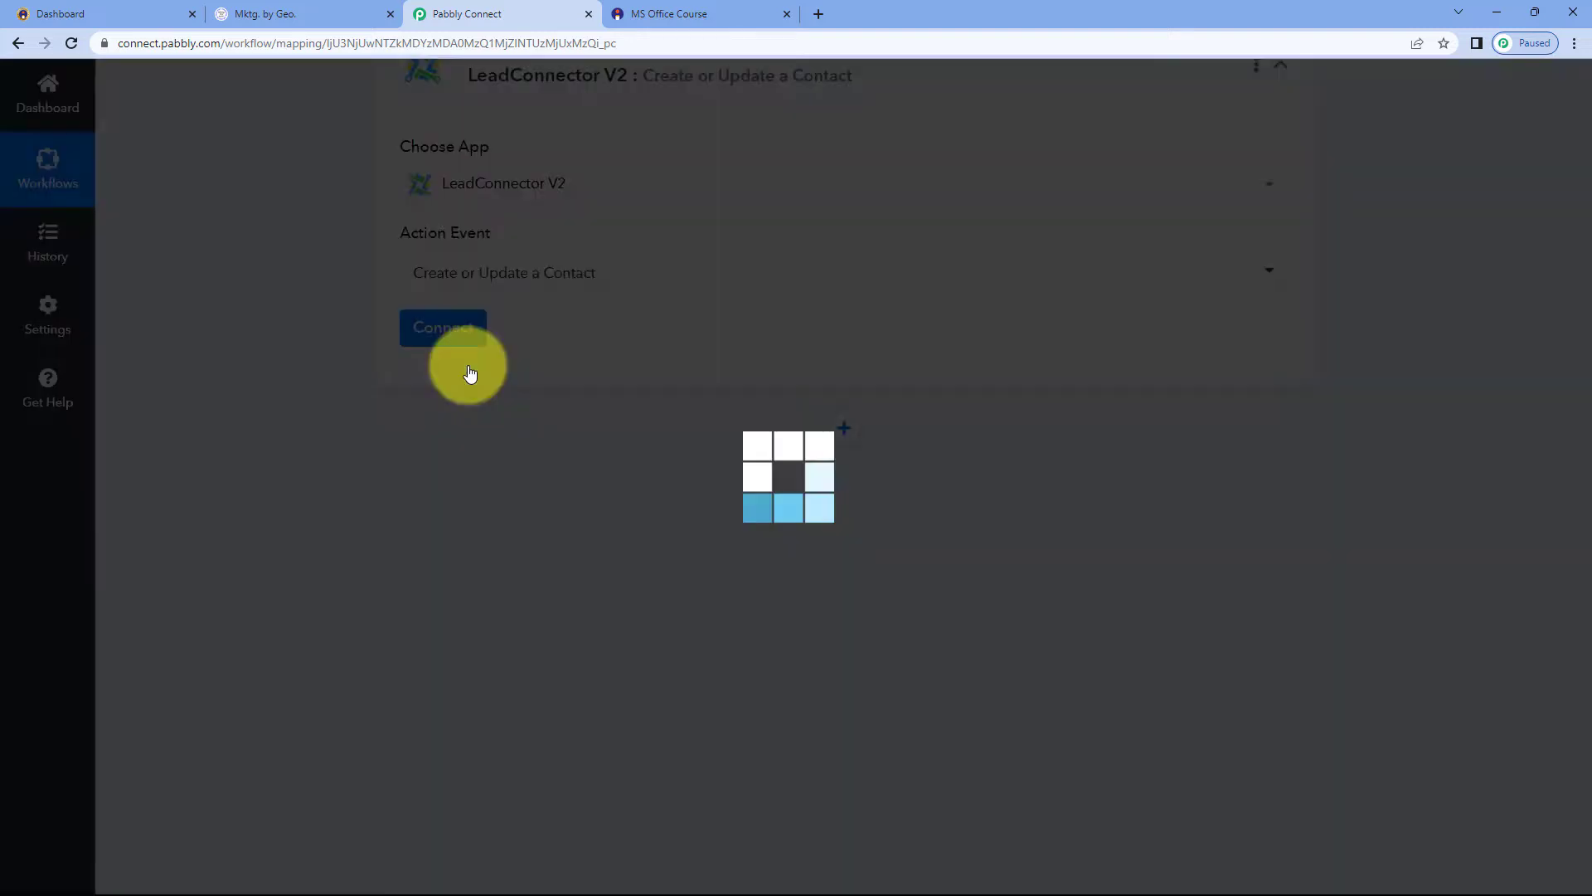
pyautogui.click(433, 330)
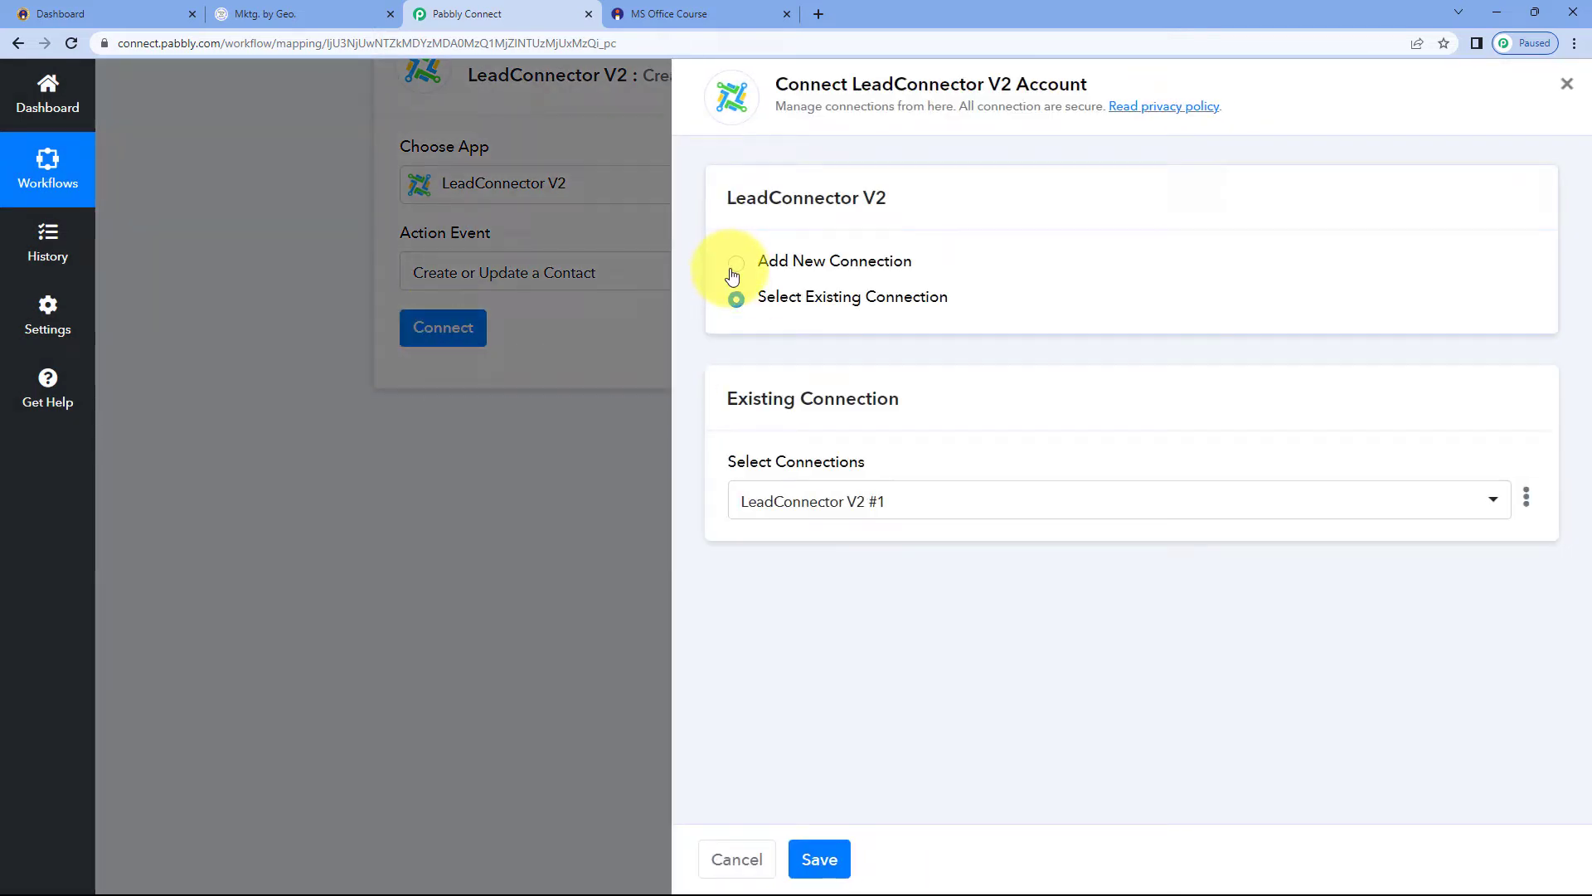
# Authorize a new LeadConnector V2 connection, choosing the BioCrystal Bedding sub-account
pyautogui.click(735, 264)
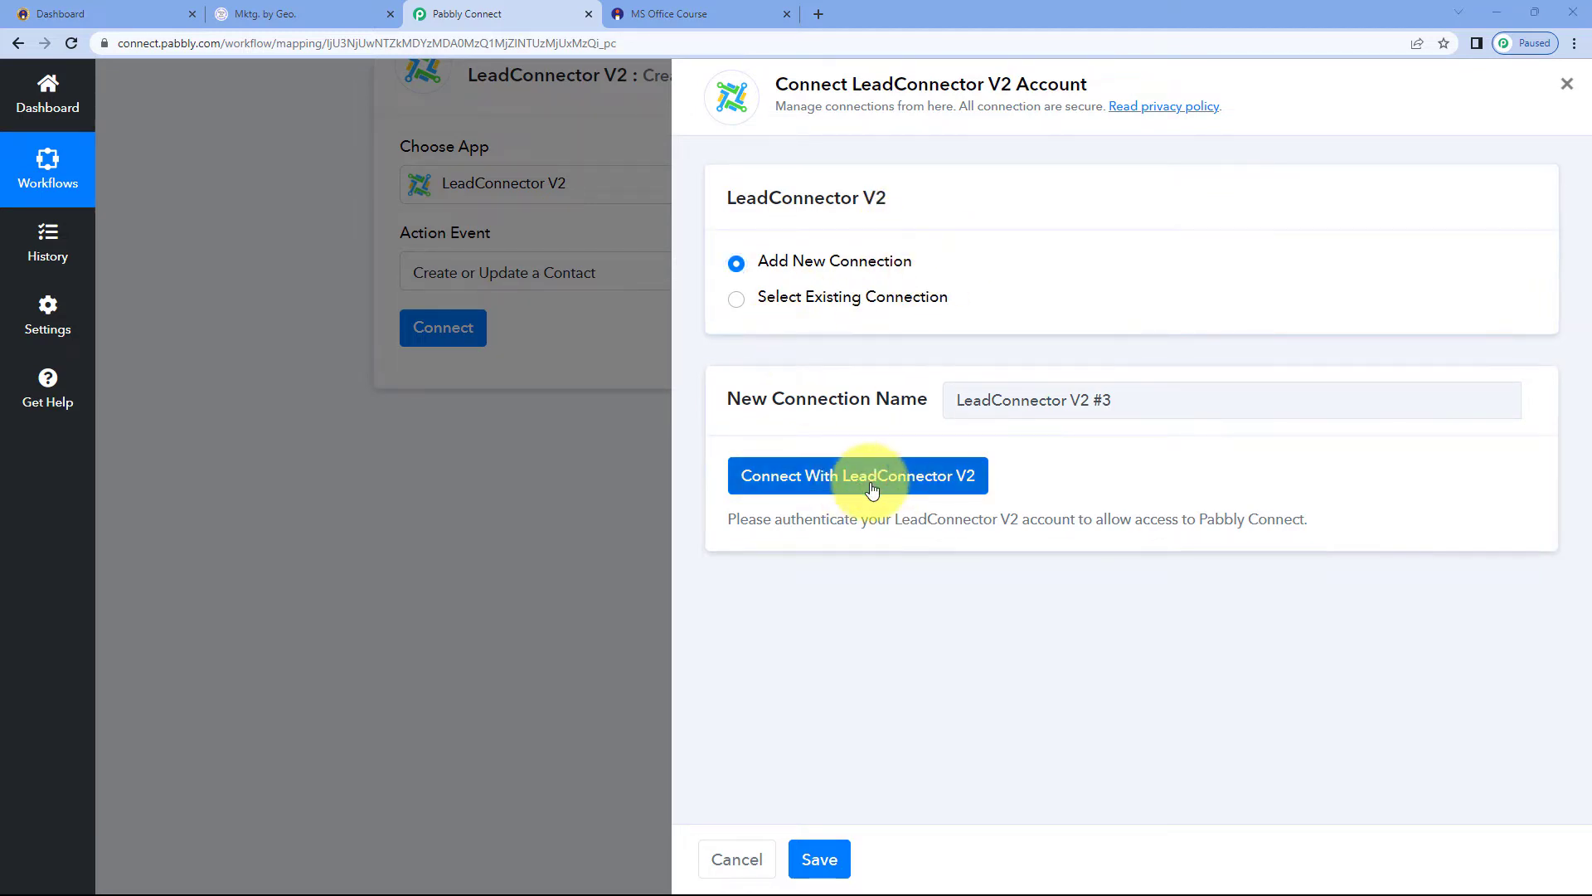
pyautogui.click(839, 480)
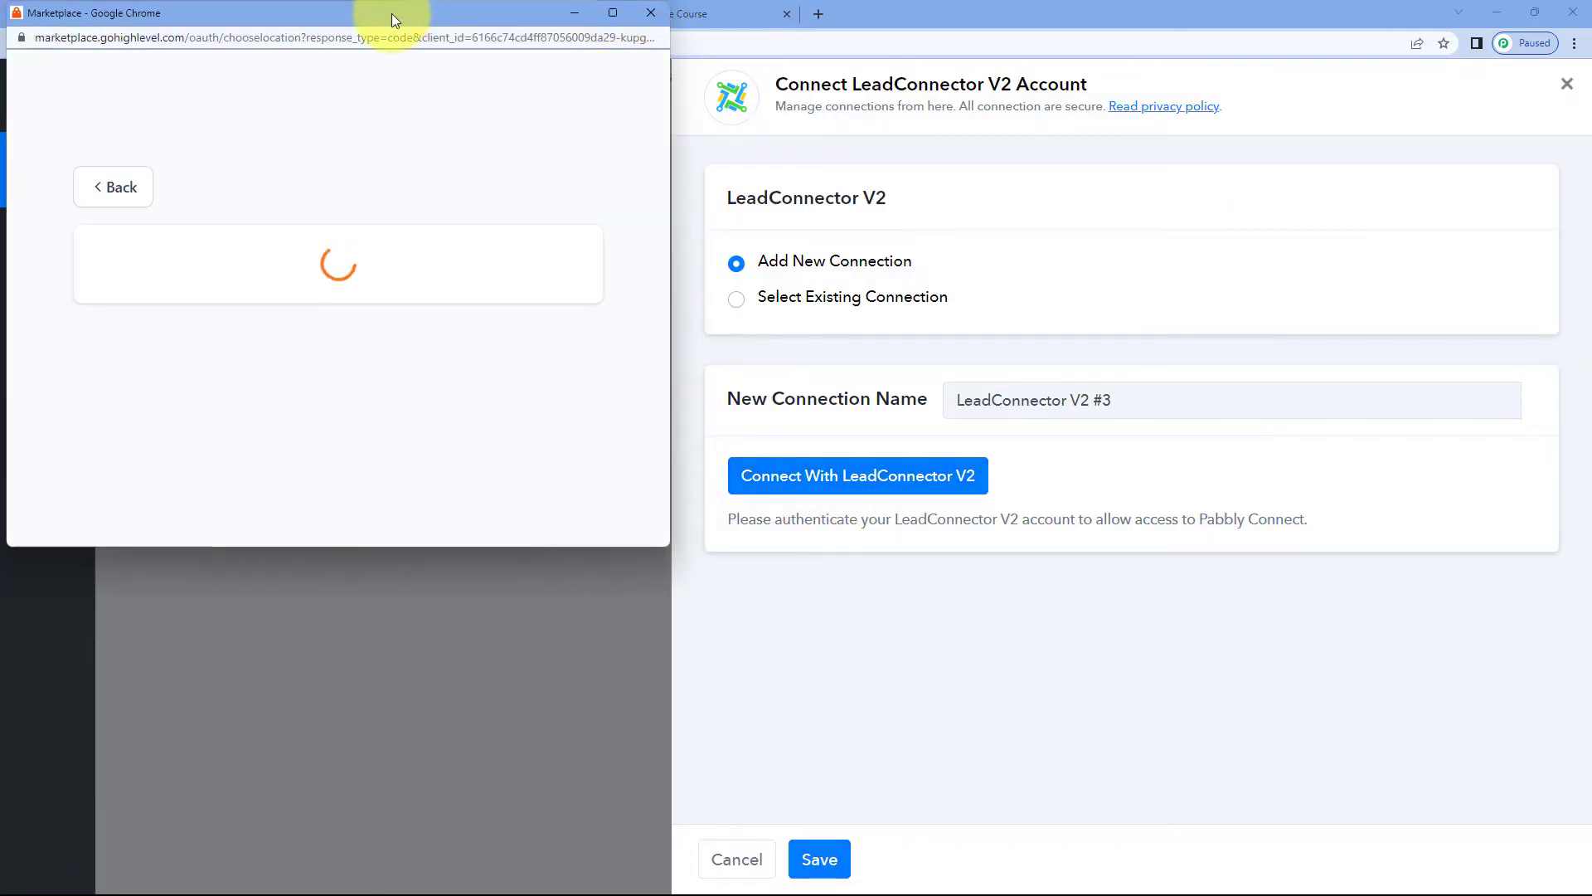
pyautogui.moveTo(392, 13); pyautogui.dragTo(385, 73)
pyautogui.click(315, 12)
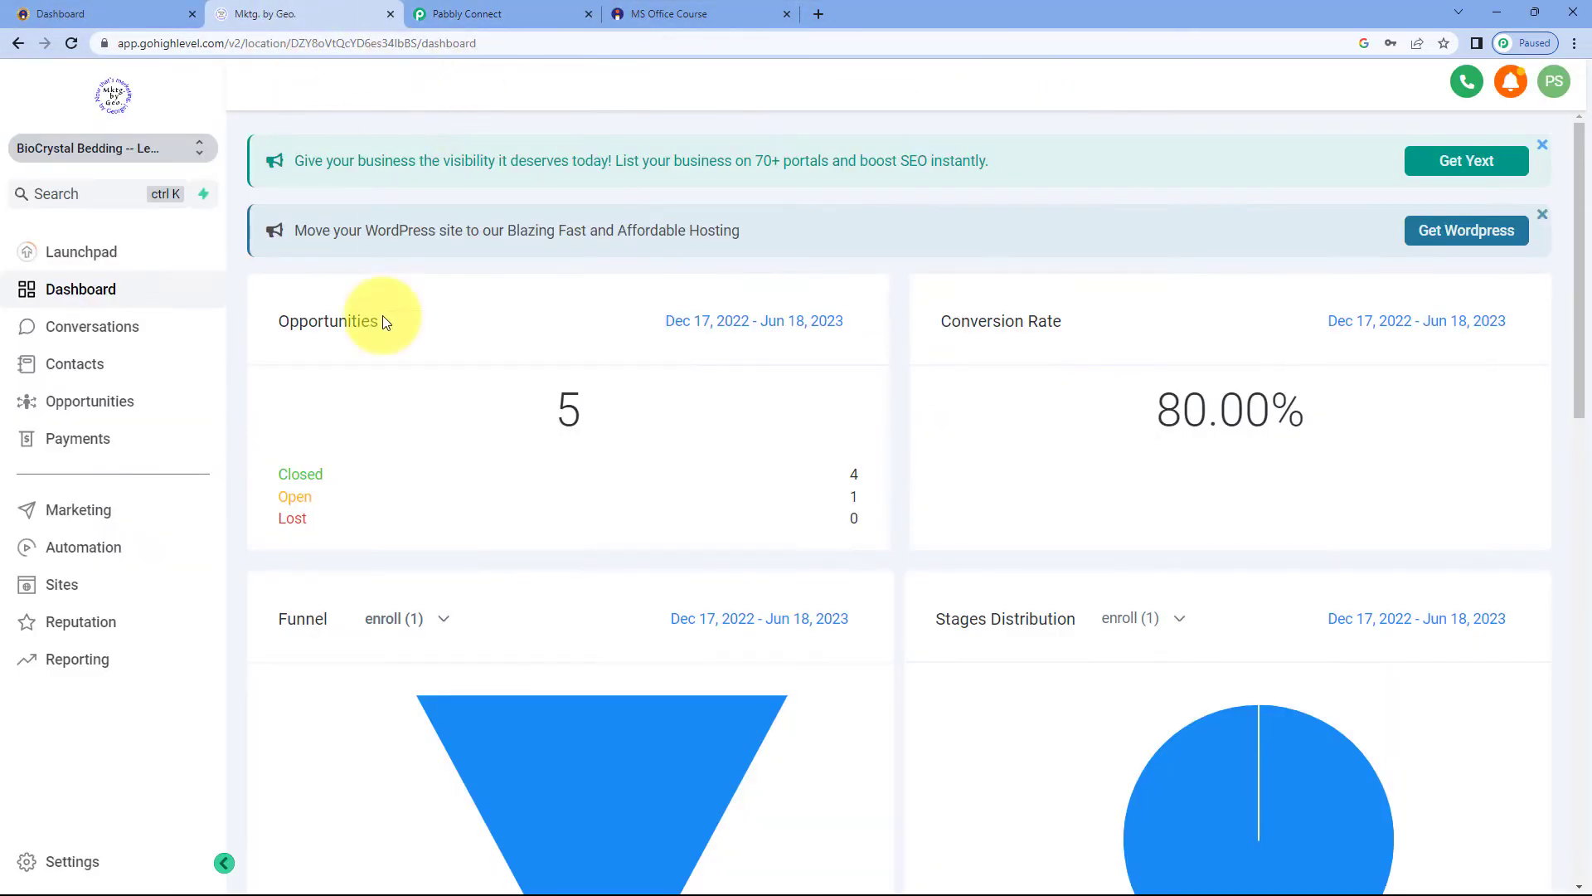
pyautogui.click(488, 12)
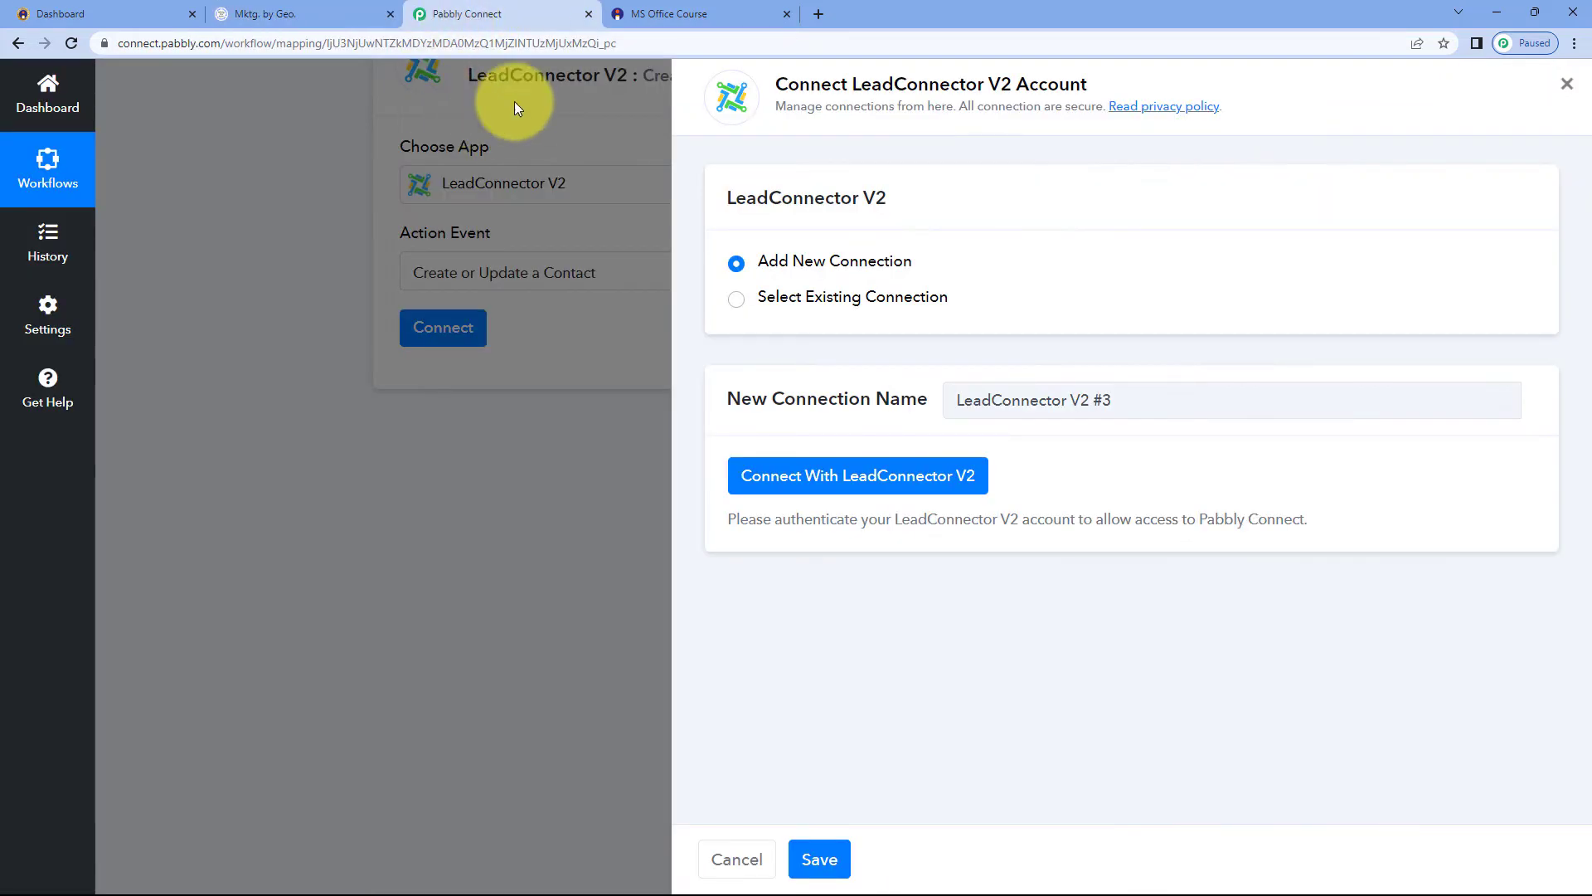
pyautogui.scroll(-1, 485, 322)
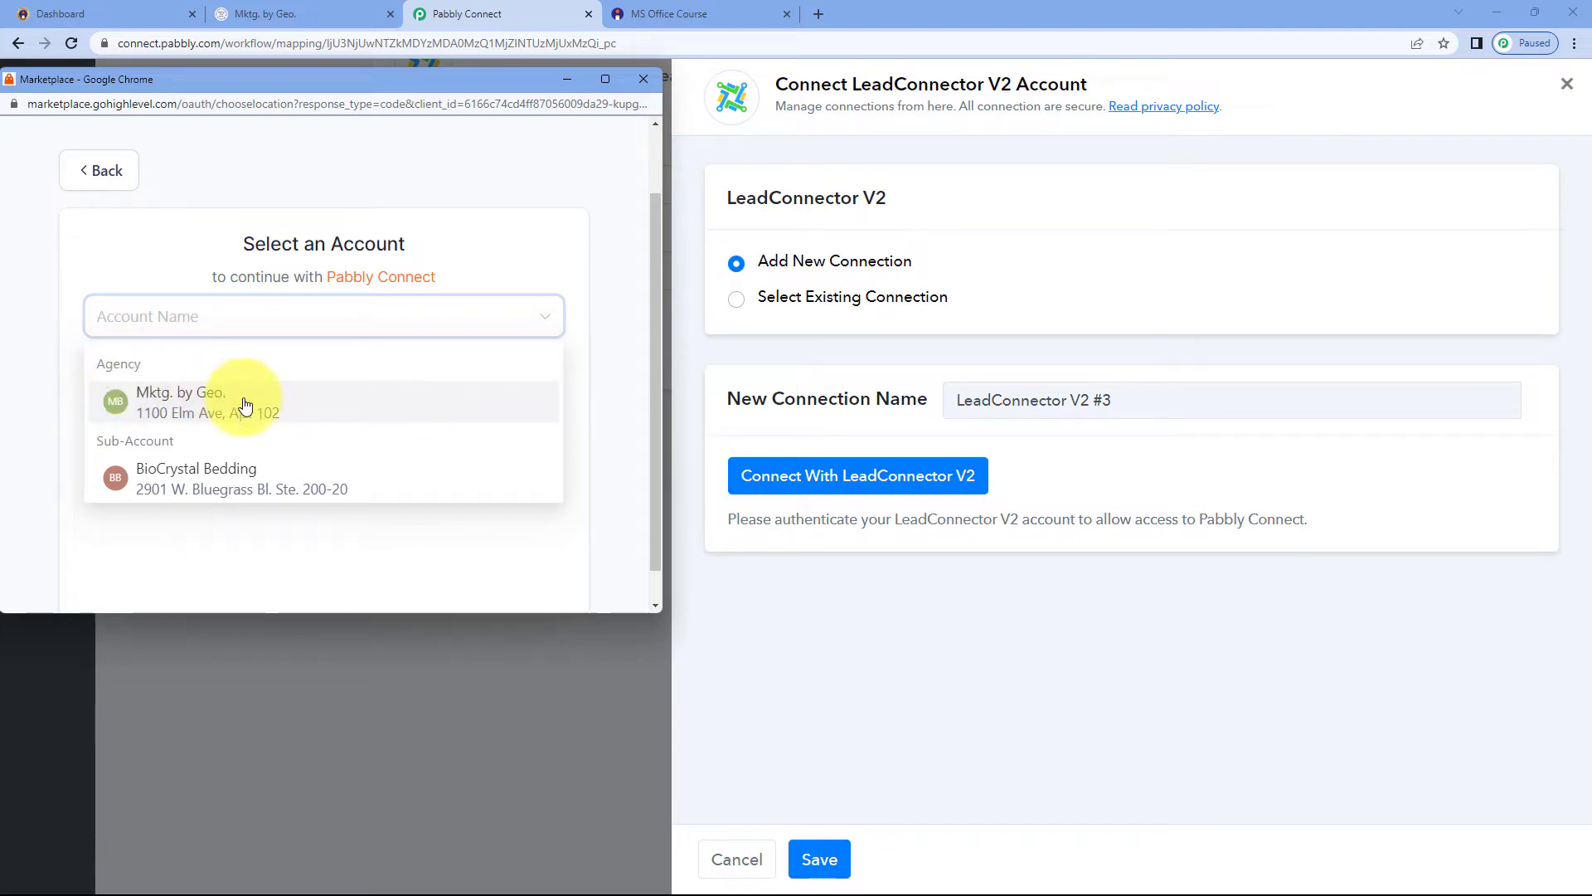
pyautogui.click(226, 485)
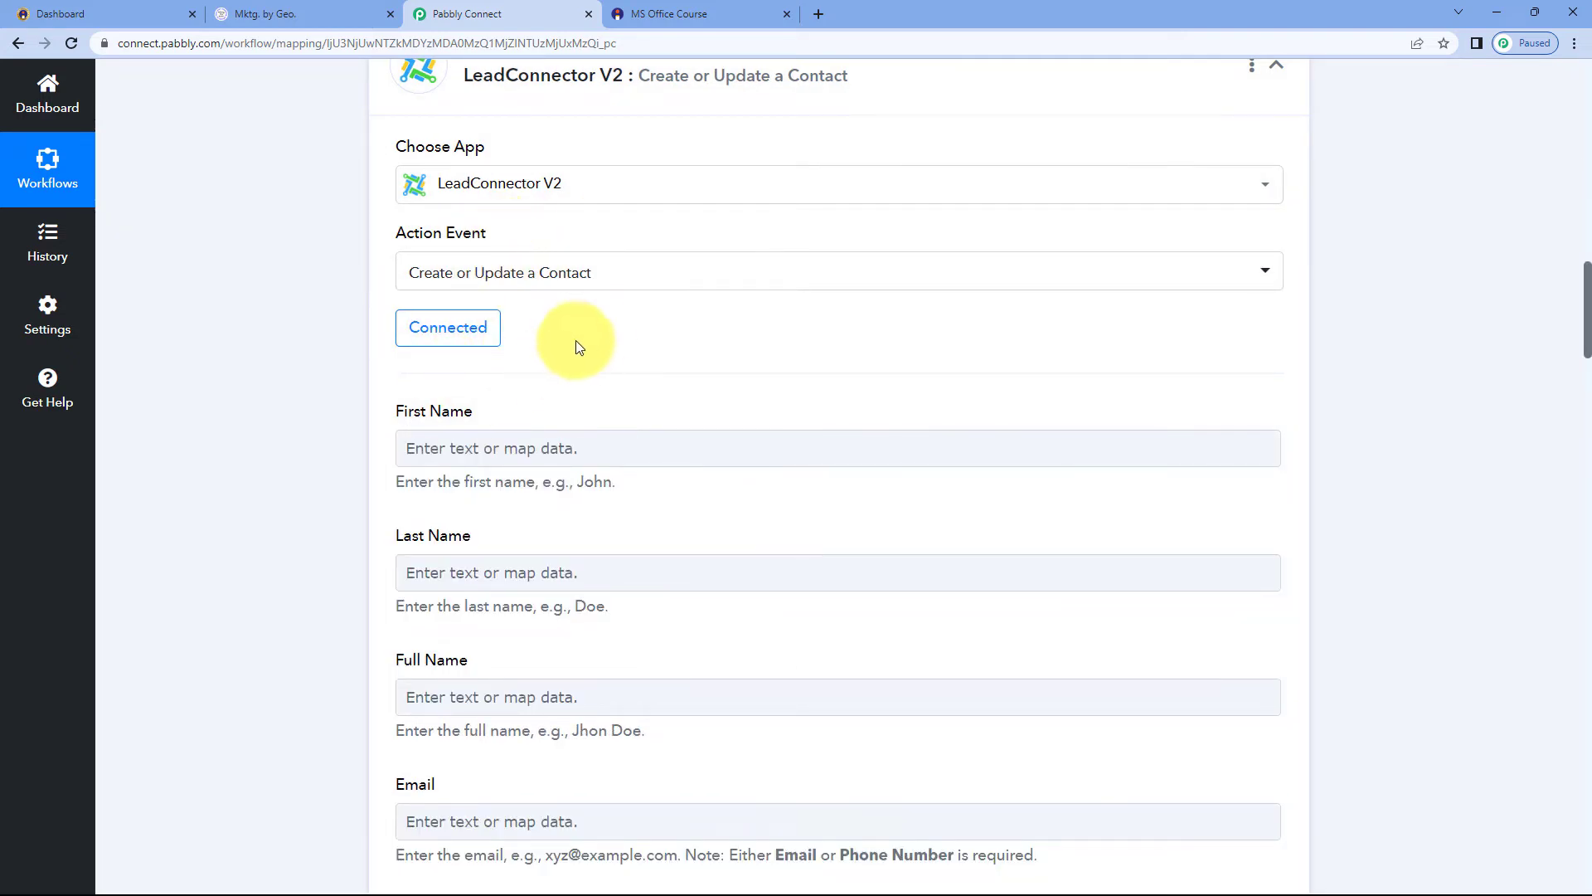
# Review the contact fields available for mapping in the Create or Update a Contact action
pyautogui.scroll(-1, 611, 297)
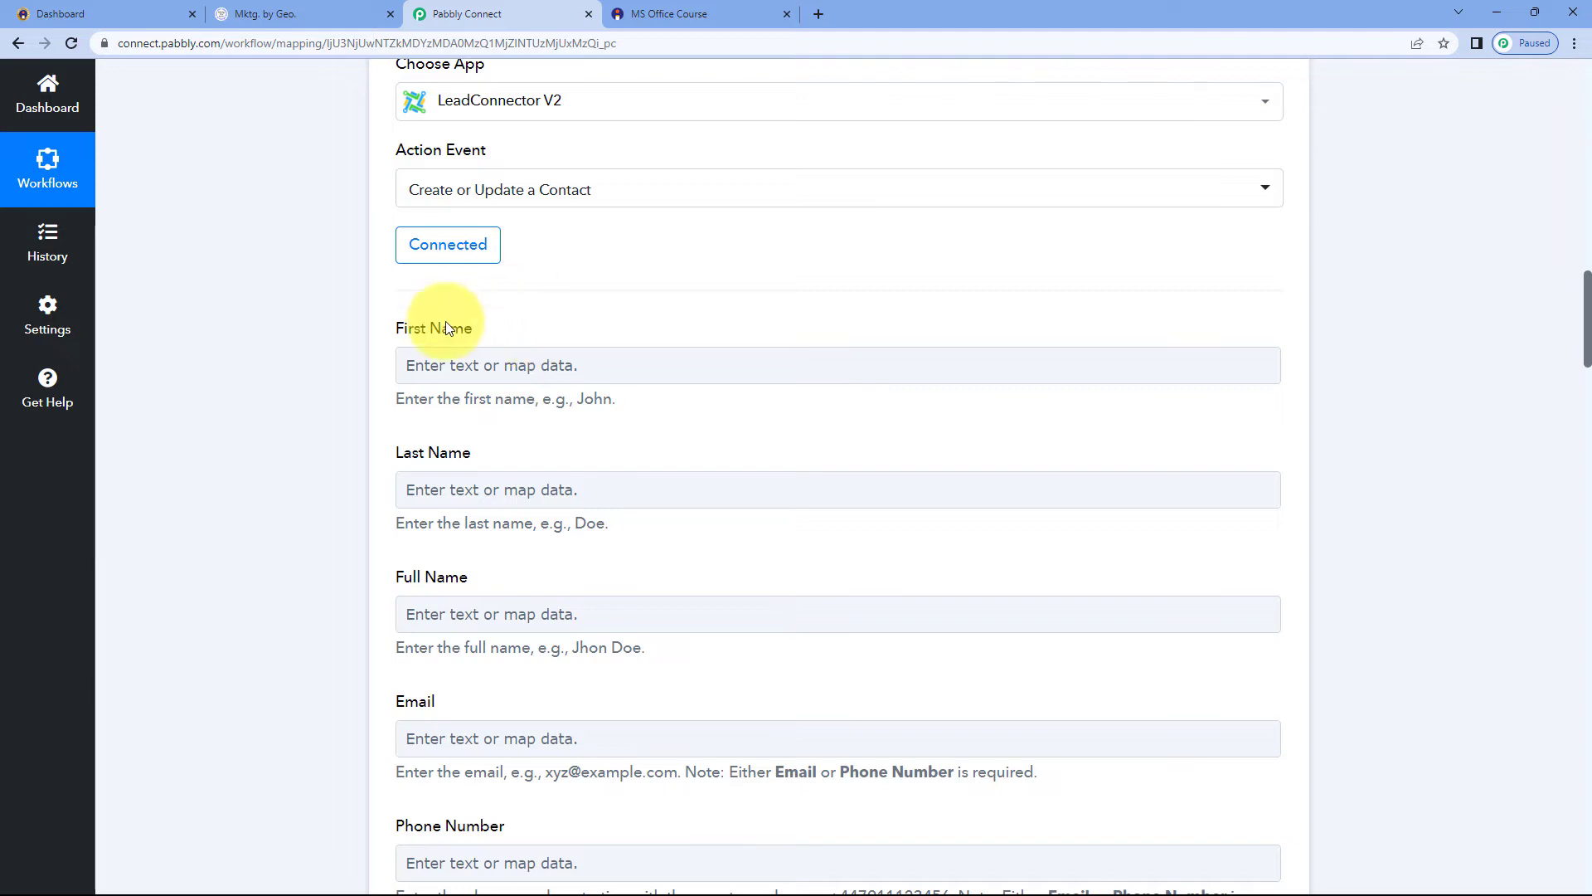
pyautogui.scroll(-1, 489, 306)
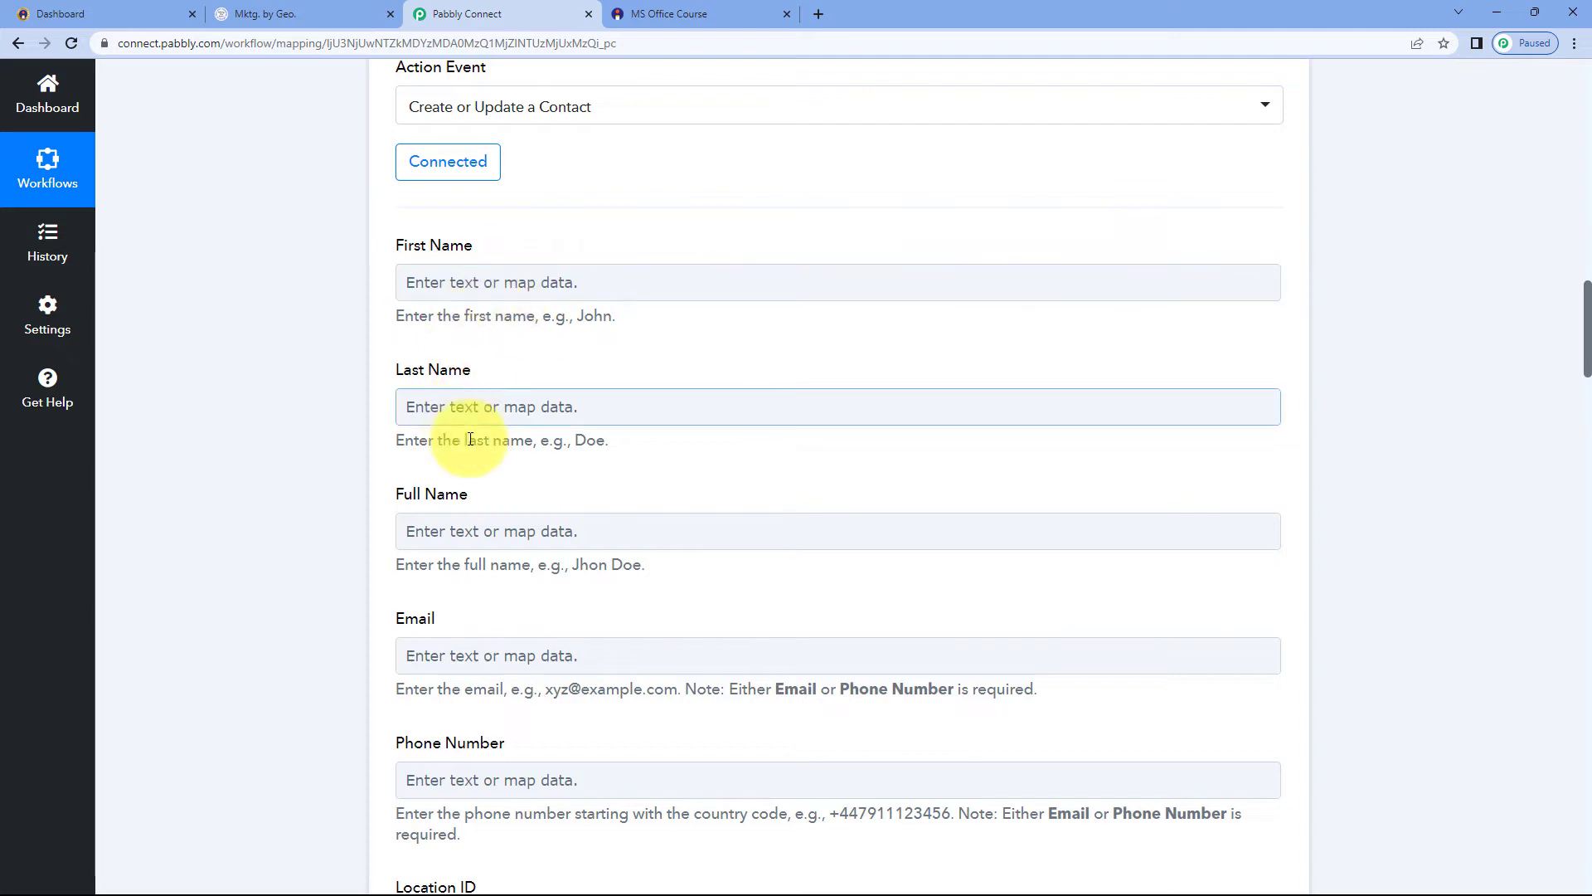
pyautogui.scroll(-6, 471, 439)
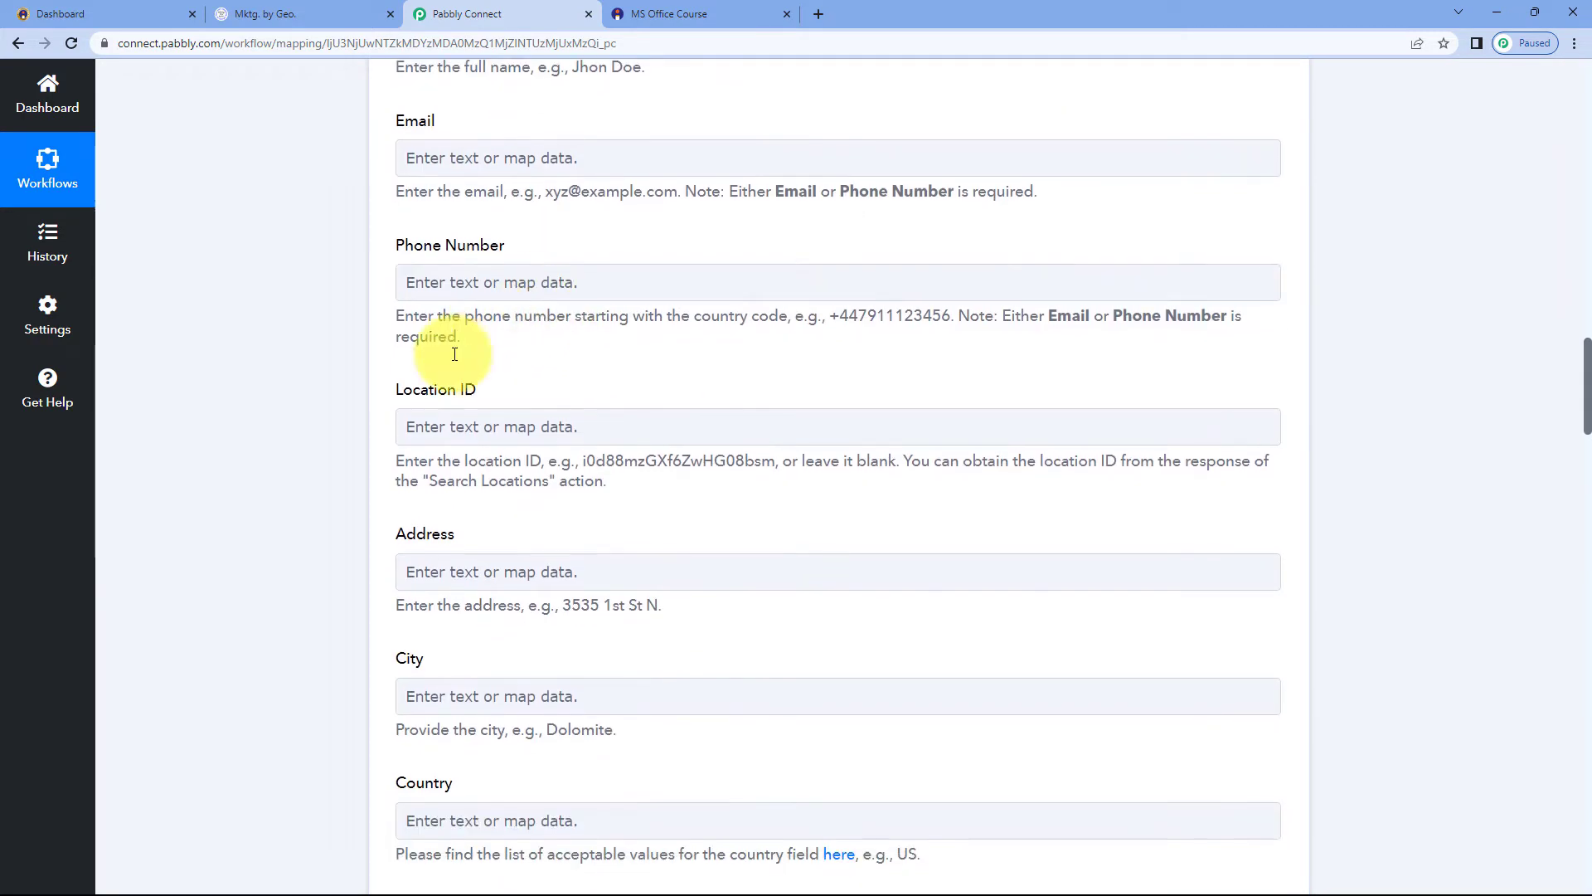
pyautogui.scroll(-1, 455, 354)
pyautogui.scroll(5, 402, 465)
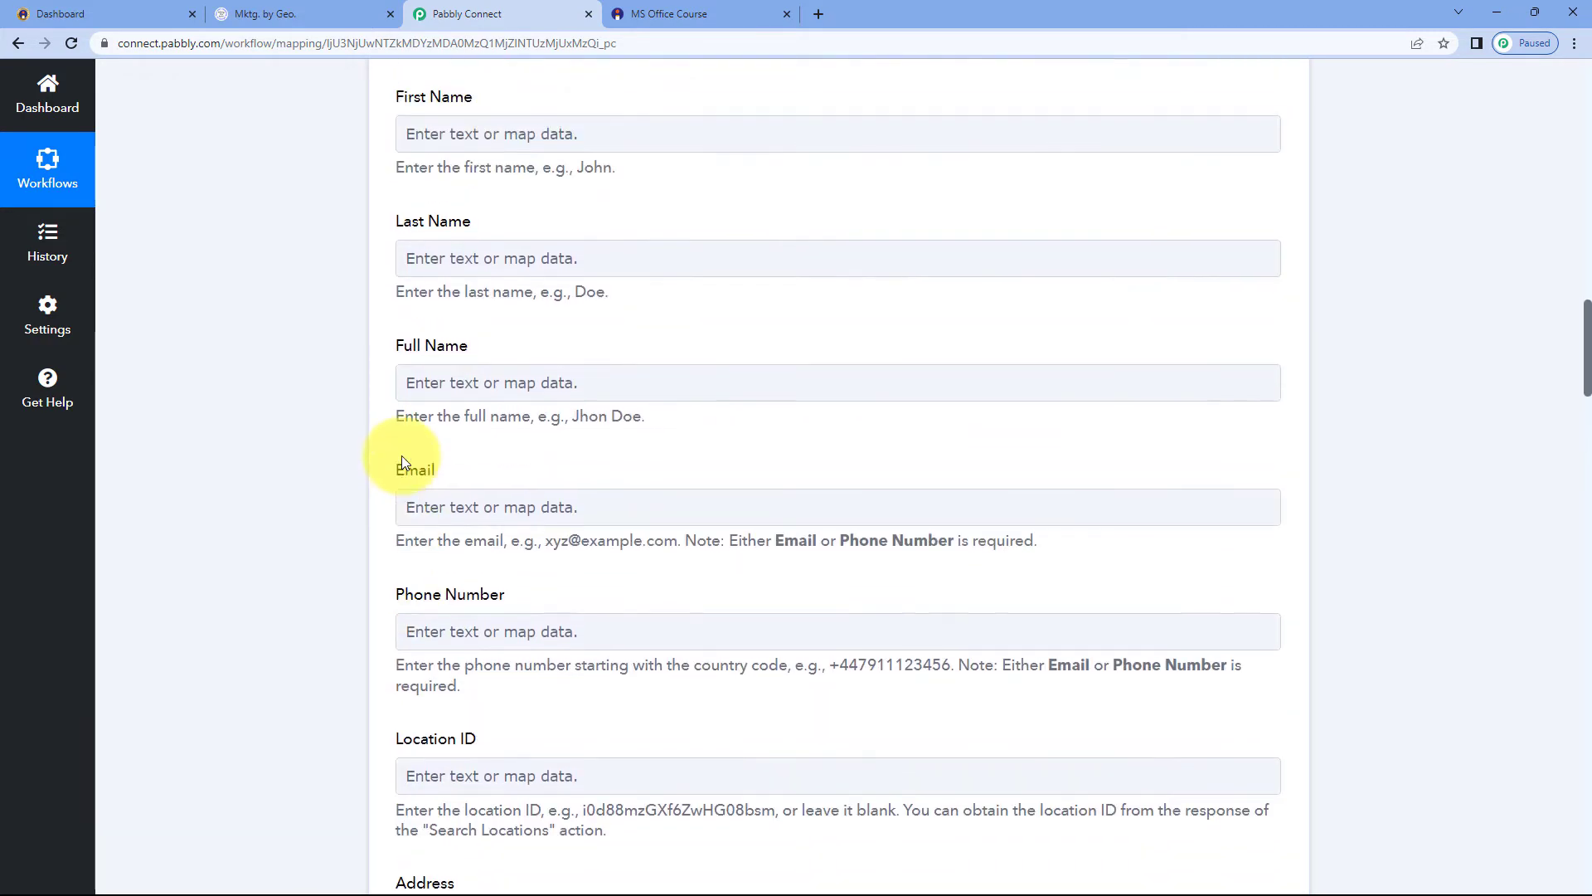
pyautogui.scroll(2, 401, 462)
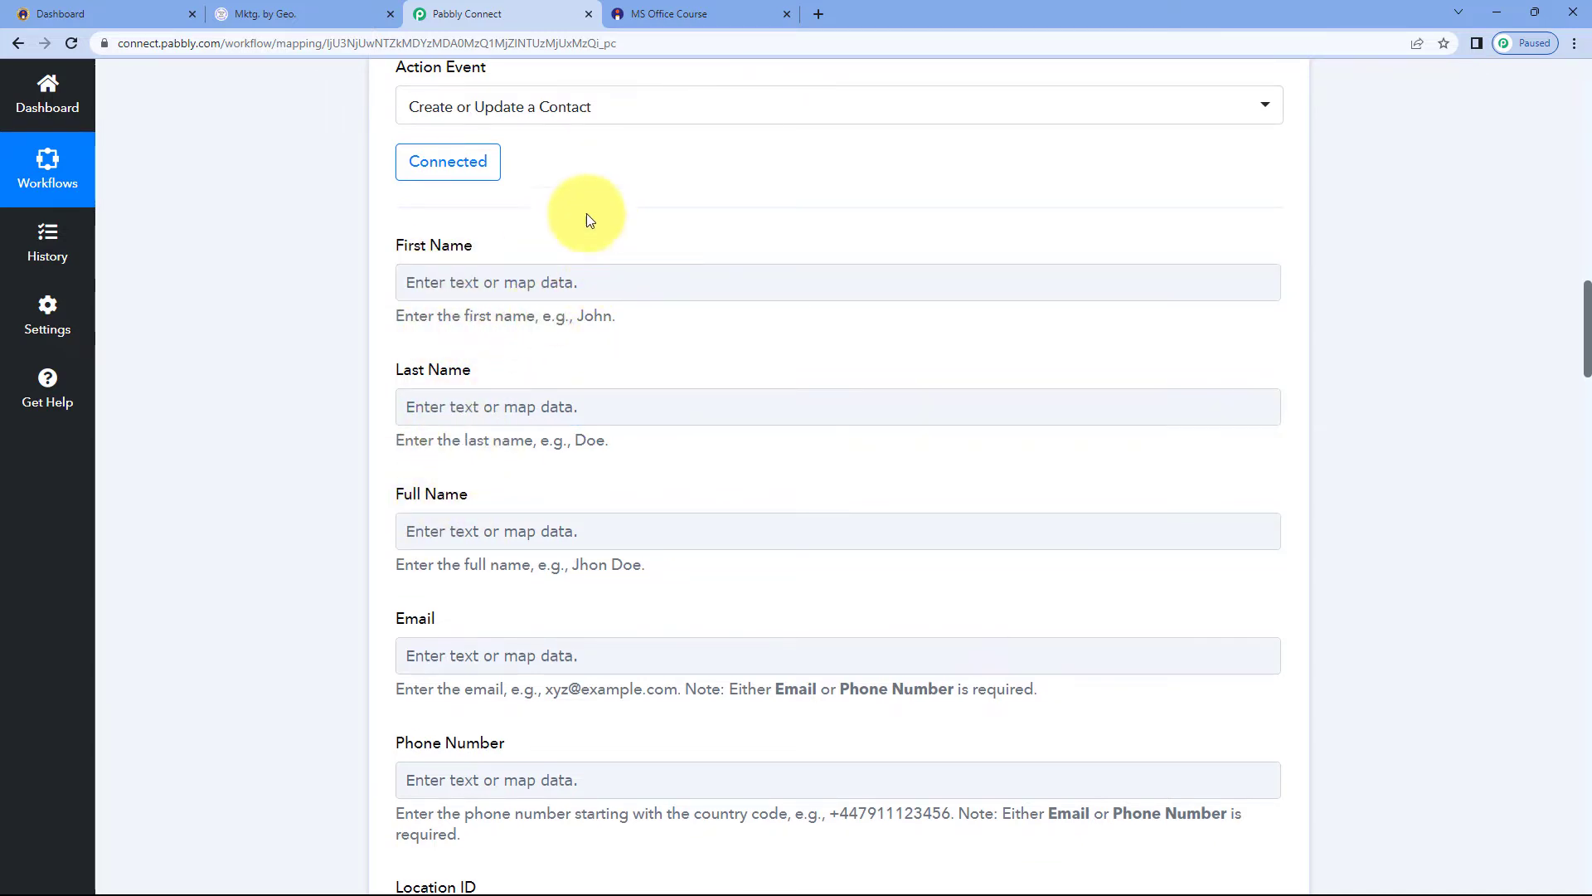
pyautogui.scroll(-1, 610, 246)
pyautogui.scroll(10, 619, 242)
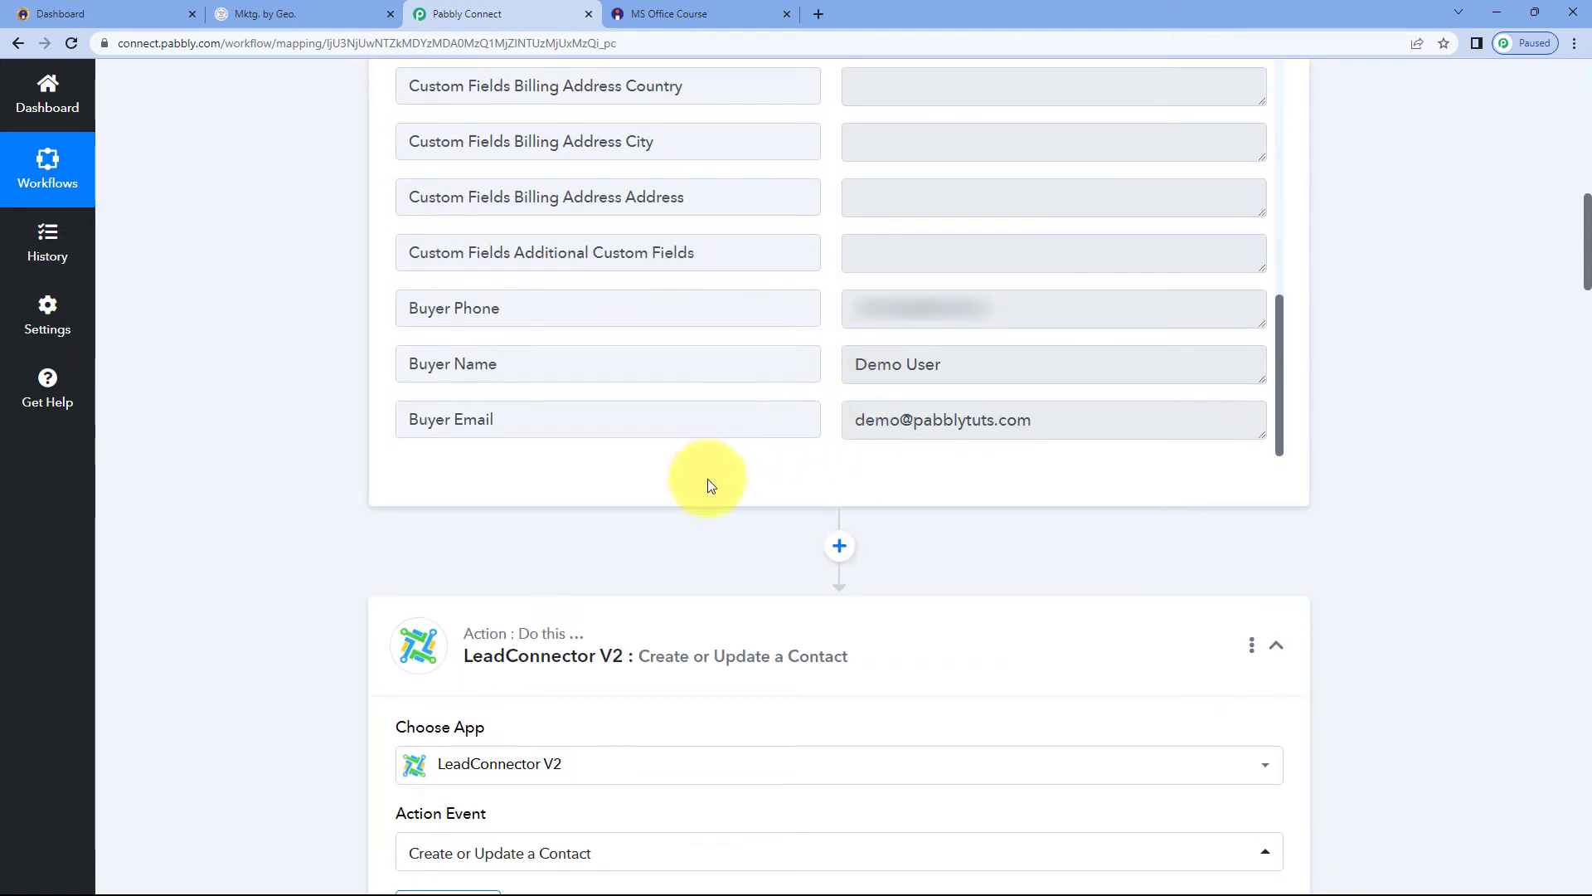
pyautogui.scroll(-5, 709, 483)
pyautogui.scroll(2, 779, 326)
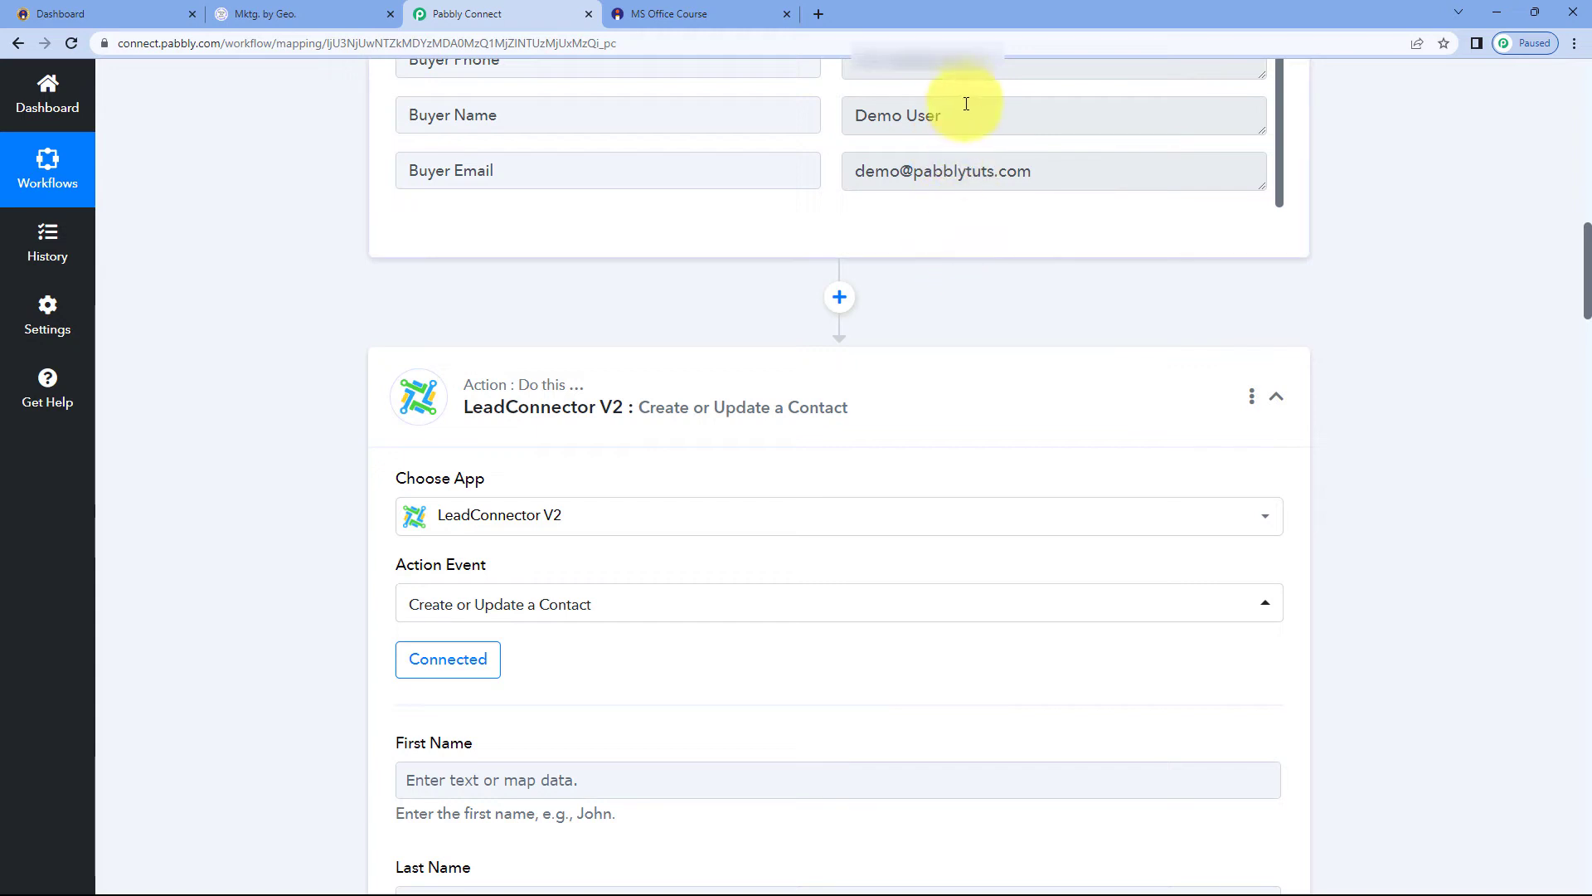
# Examine the Buyer Name value in the trigger response alongside the contact's First Name and Last Name fields
pyautogui.moveTo(959, 118); pyautogui.dragTo(841, 118)
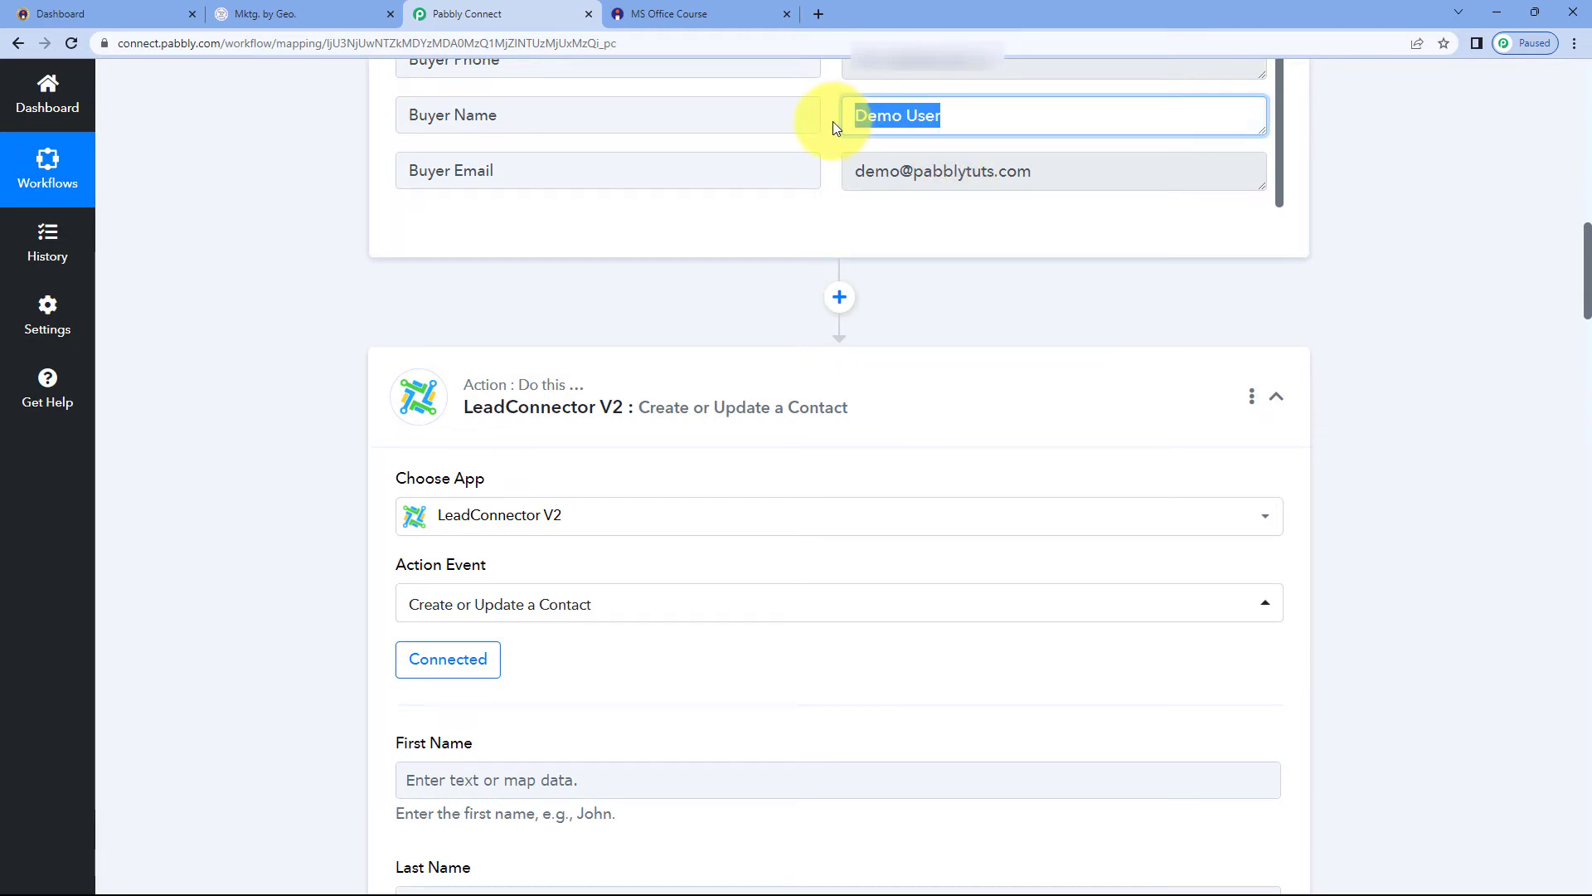
pyautogui.click(836, 126)
pyautogui.scroll(-3, 522, 437)
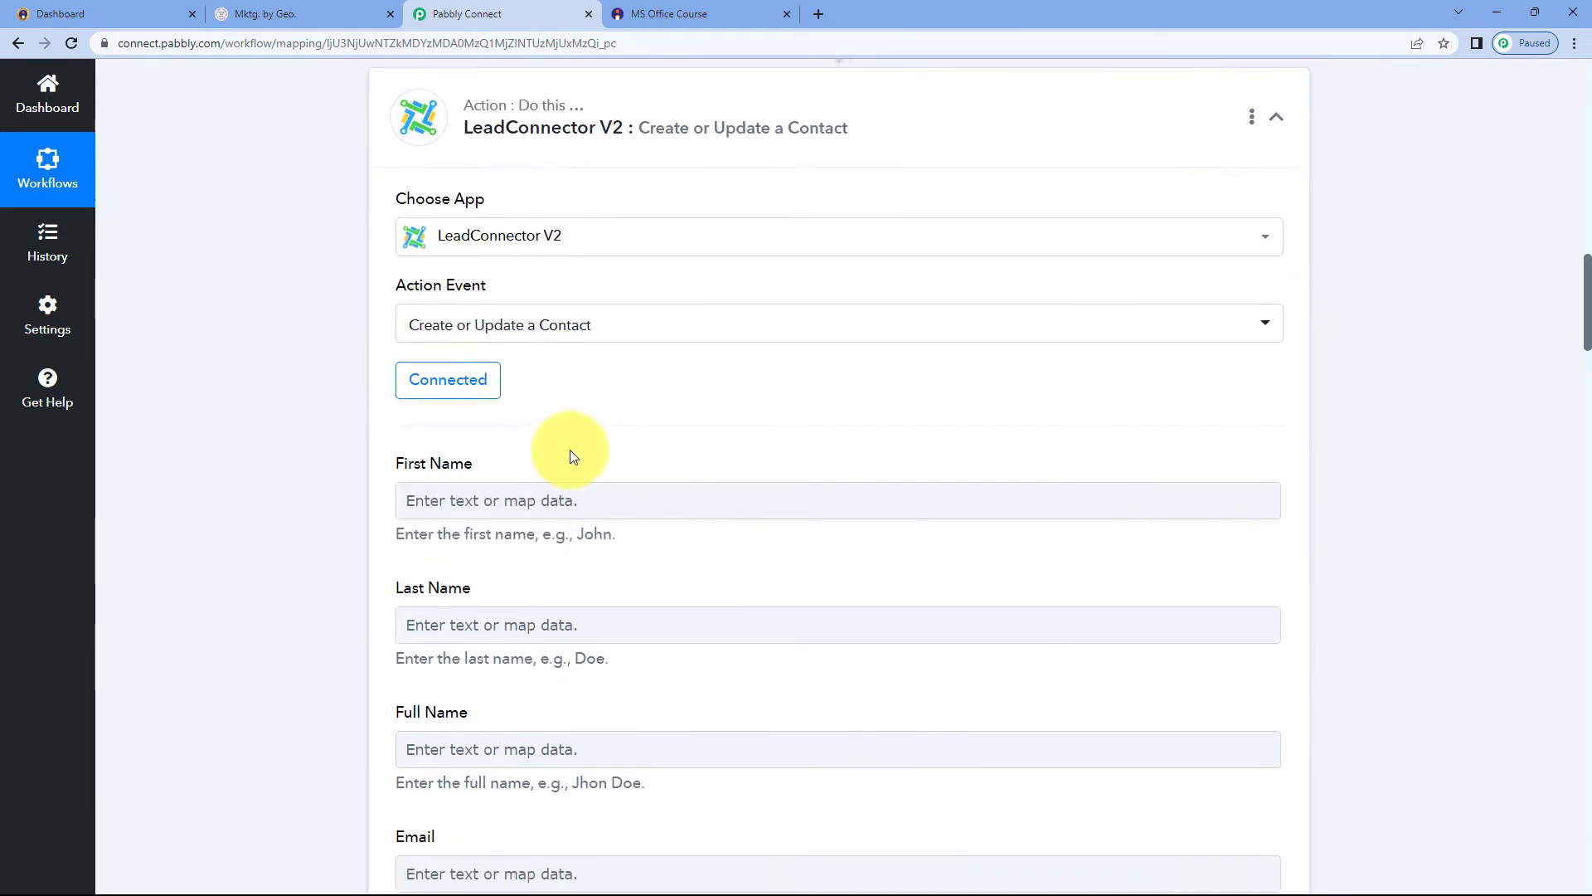
pyautogui.scroll(-2, 569, 455)
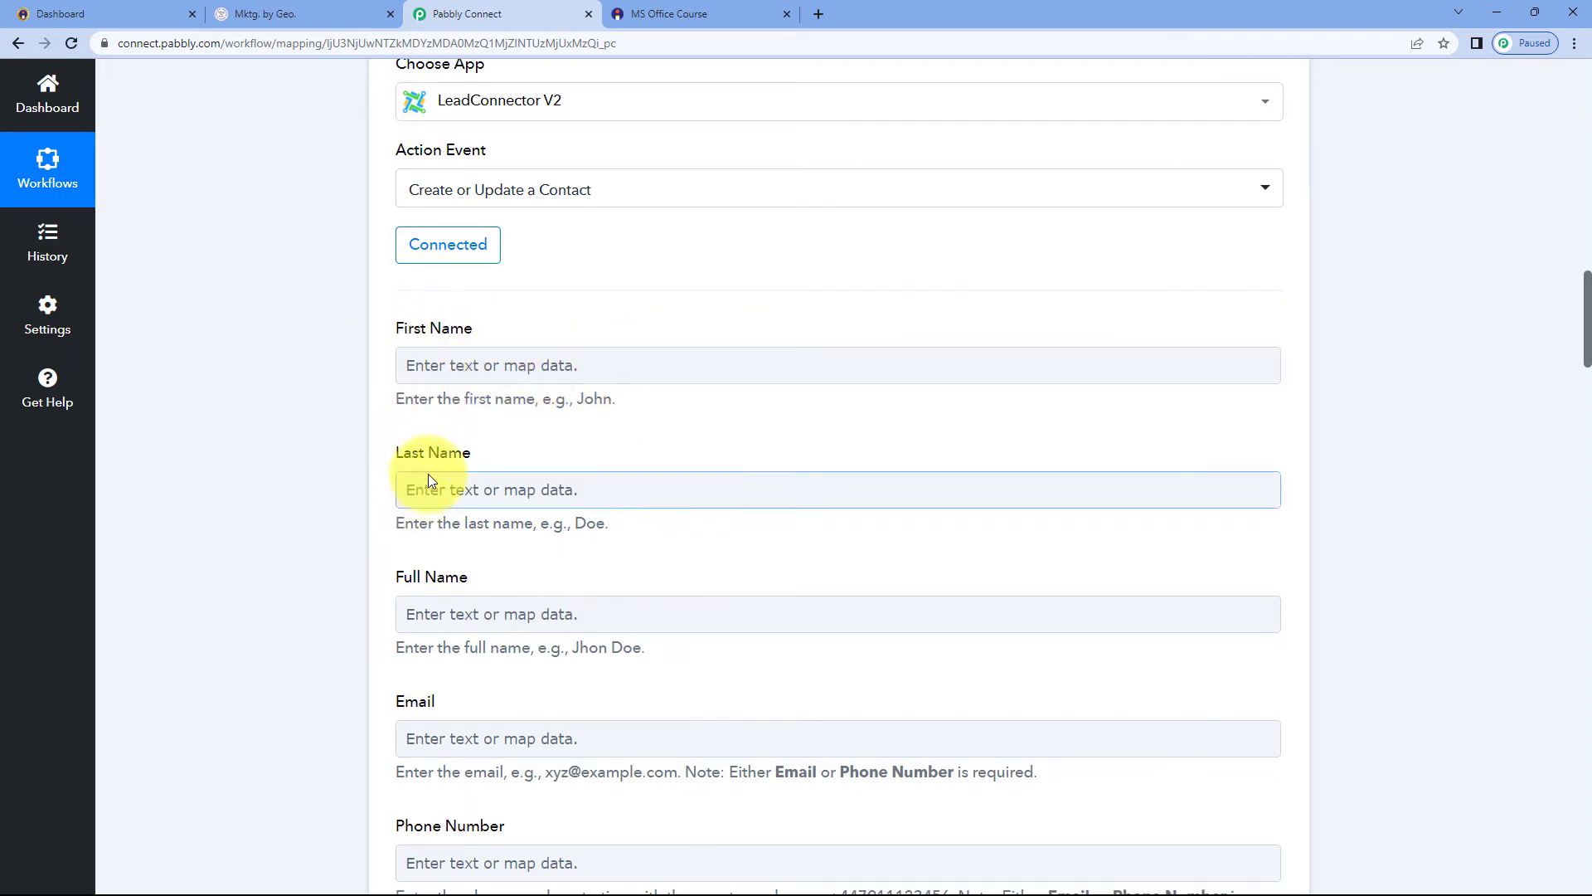
pyautogui.scroll(5, 799, 316)
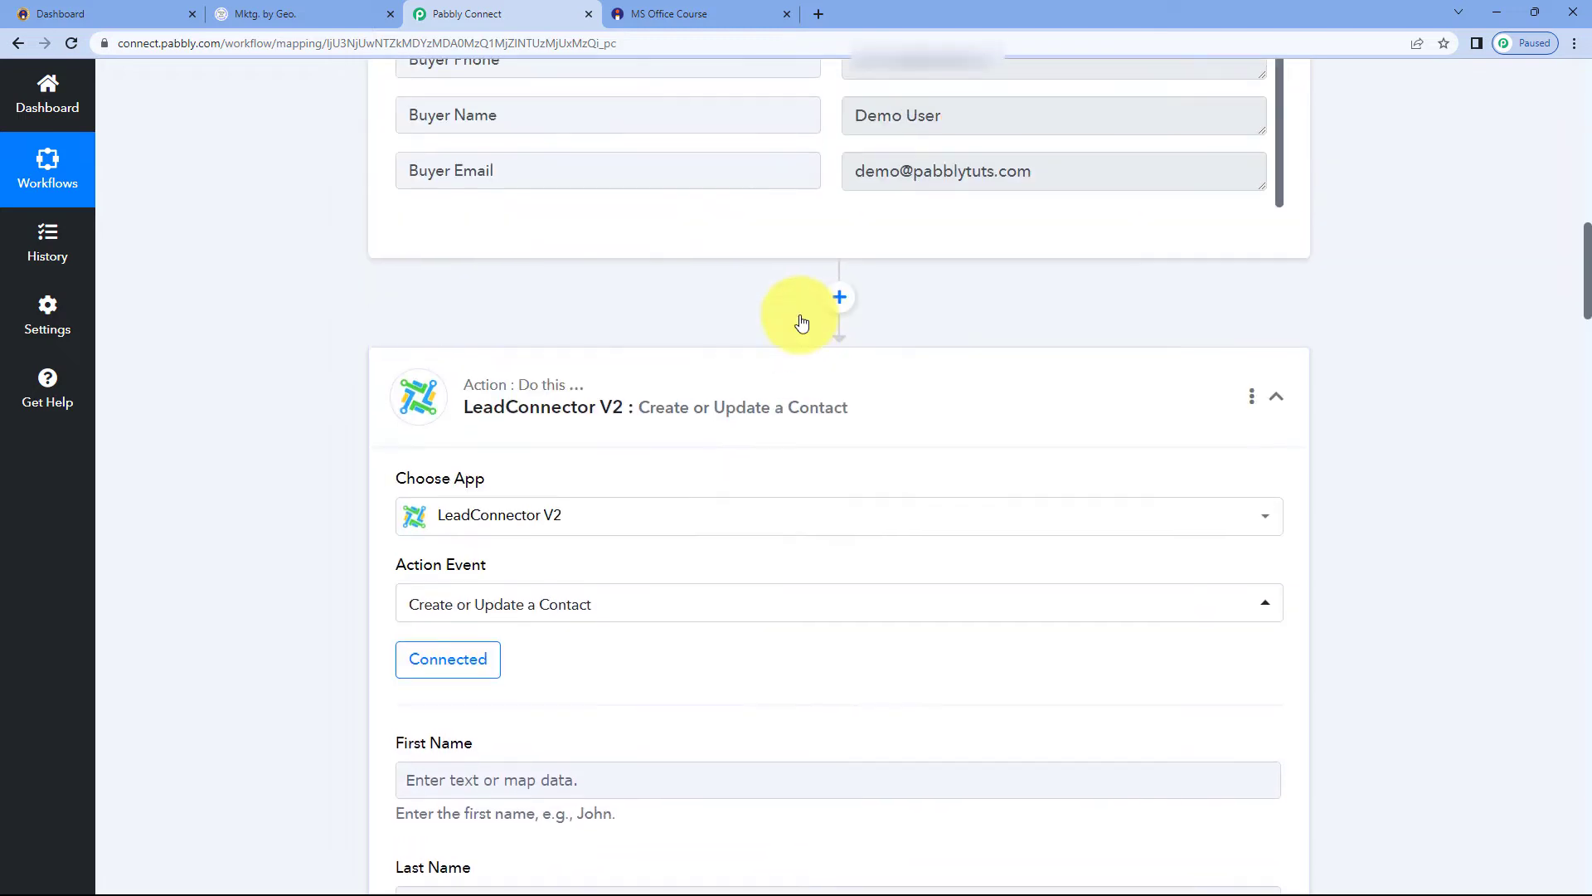
pyautogui.doubleClick(956, 119)
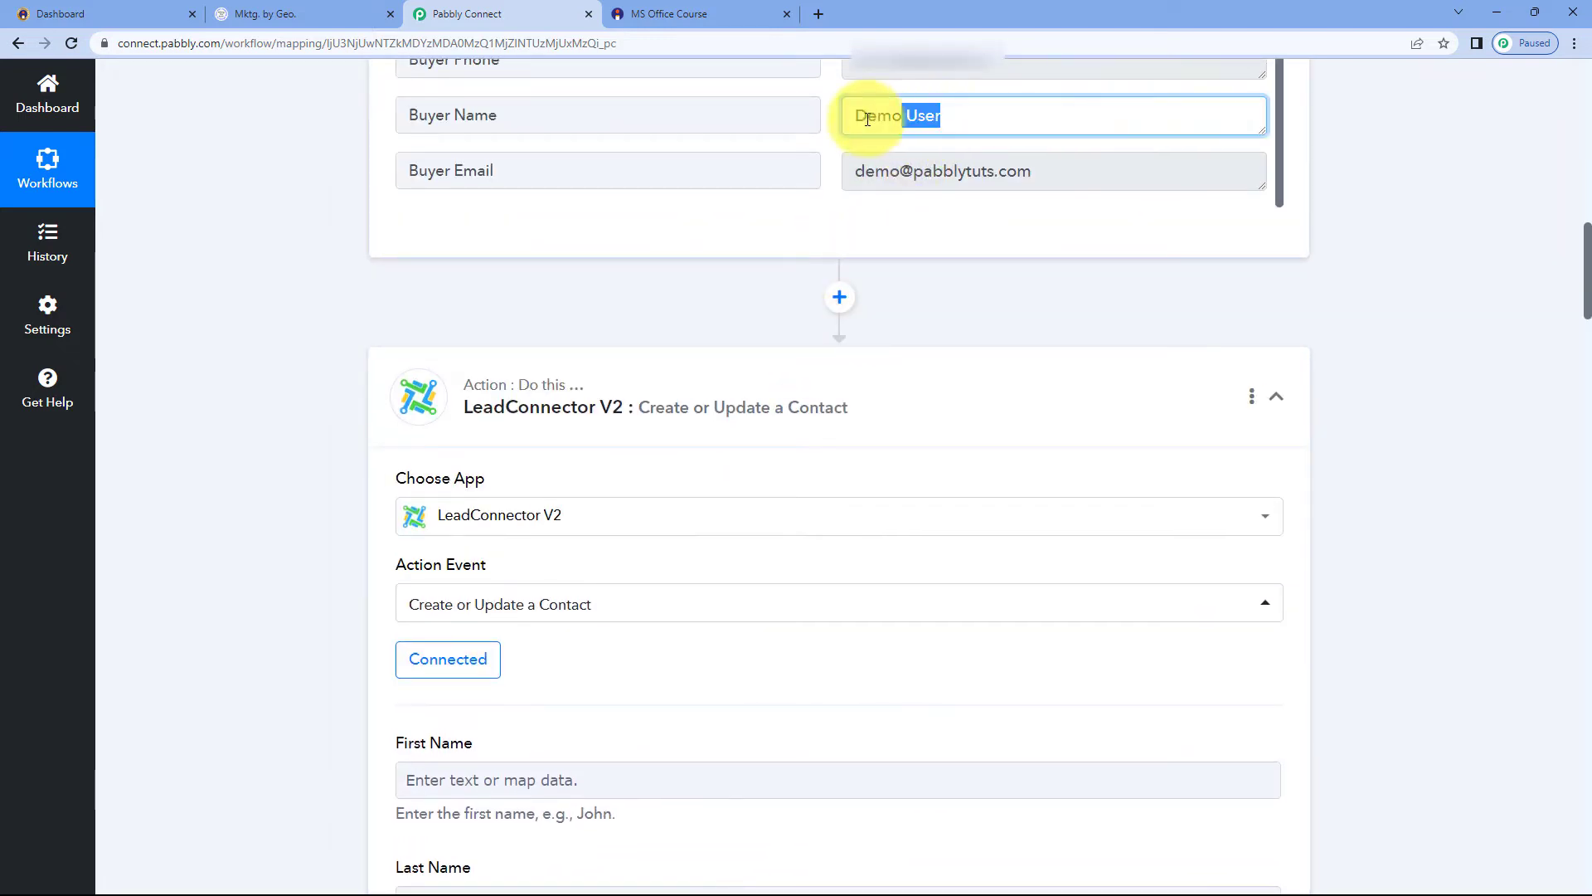
pyautogui.click(834, 123)
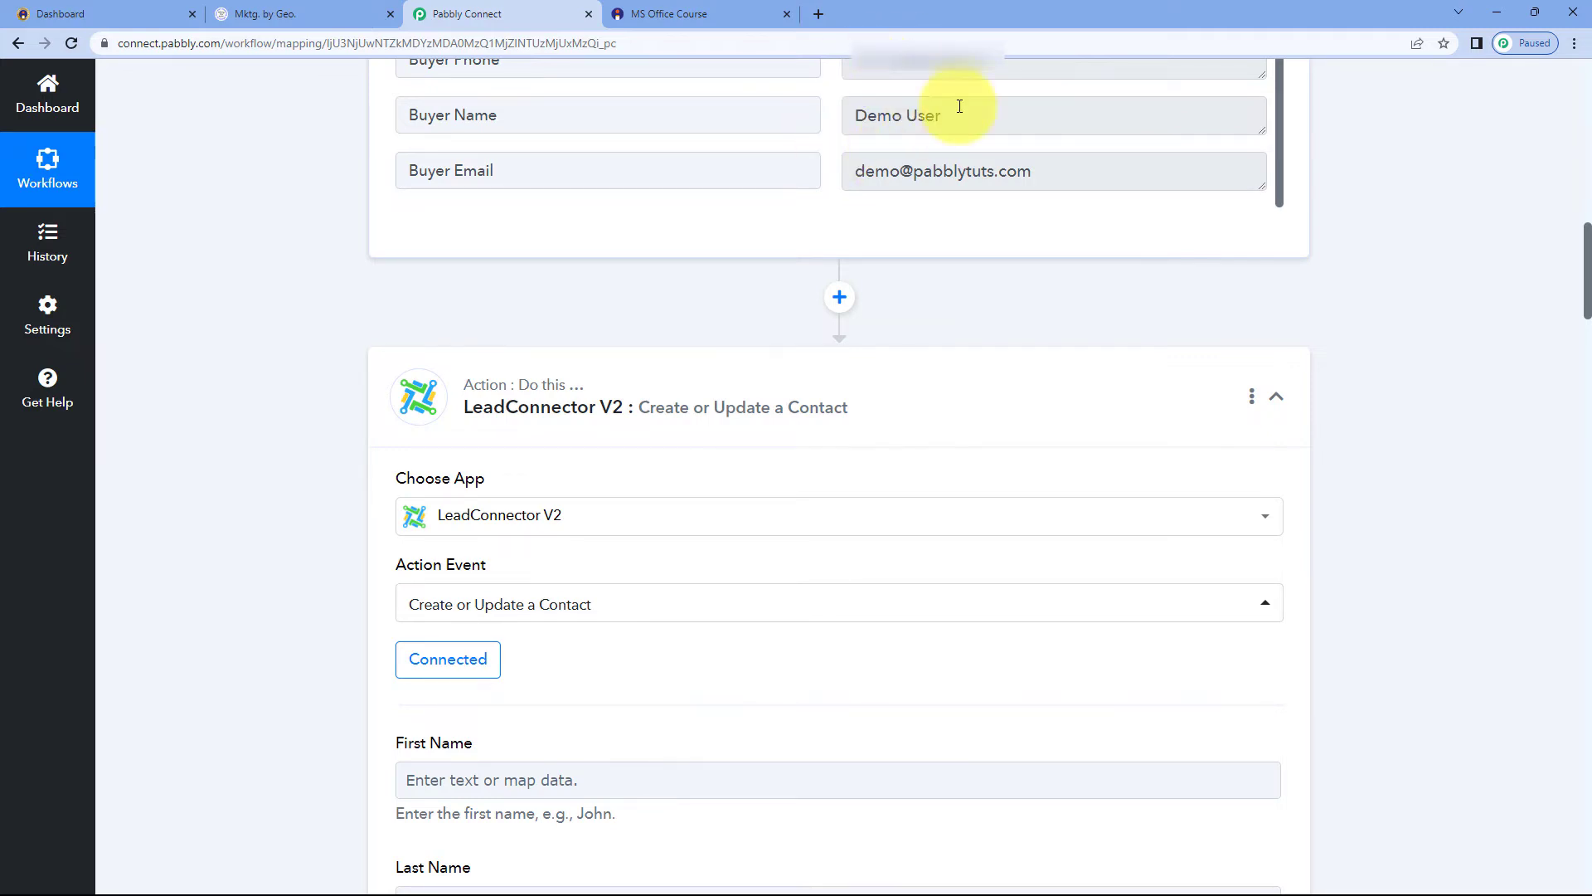
pyautogui.scroll(-3, 442, 320)
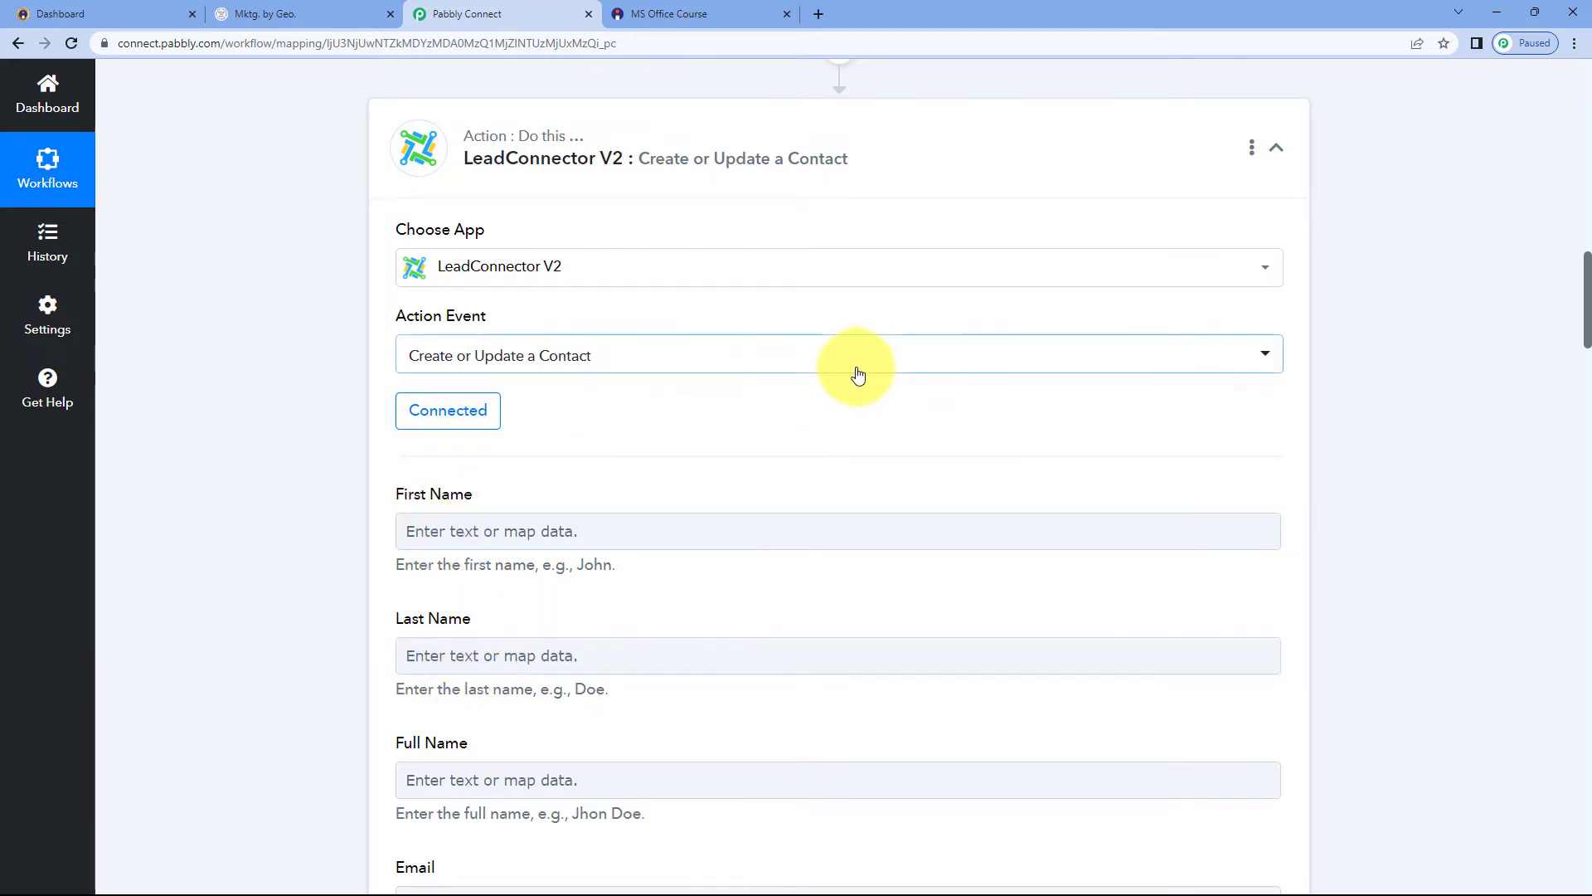
pyautogui.scroll(3, 853, 373)
pyautogui.moveTo(955, 124); pyautogui.dragTo(826, 125)
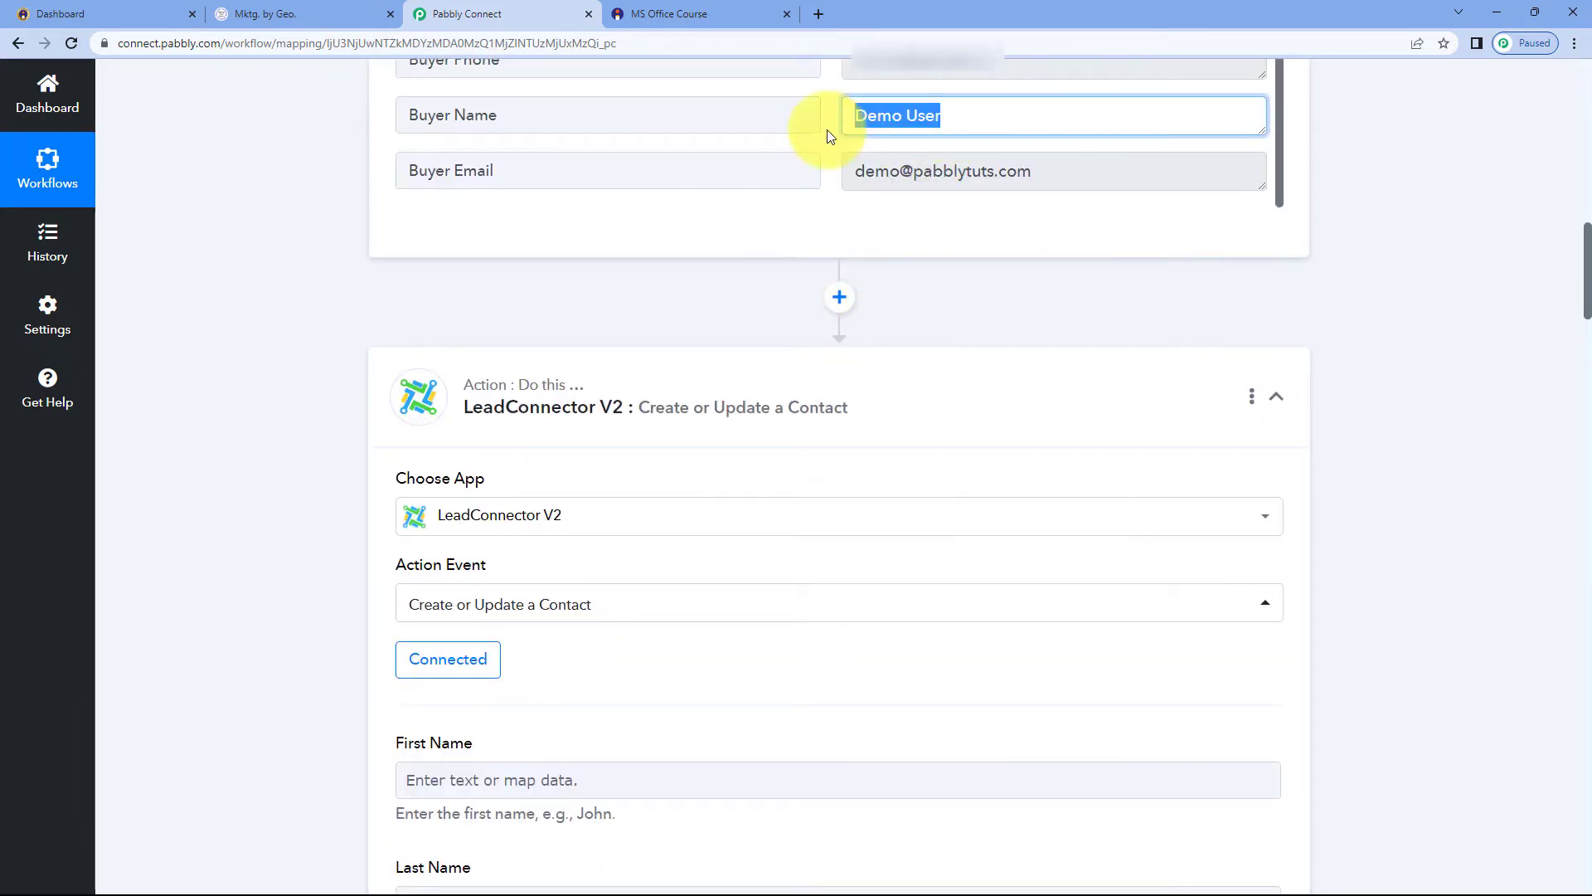
pyautogui.click(828, 126)
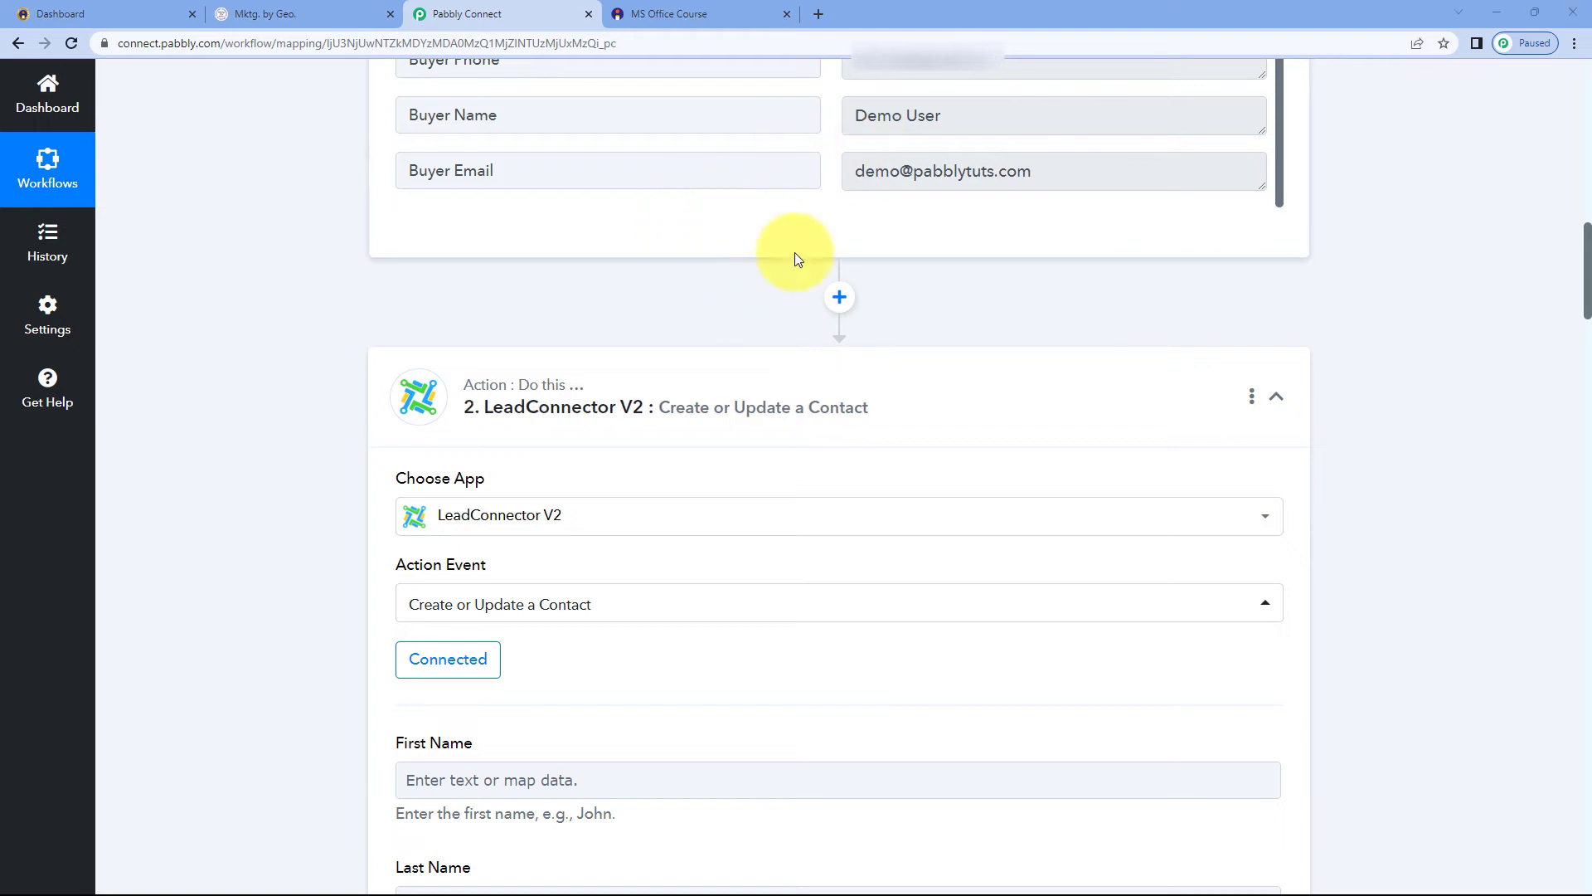
# Insert a new action step before the LeadConnector step using the Text Formatter app
pyautogui.click(840, 297)
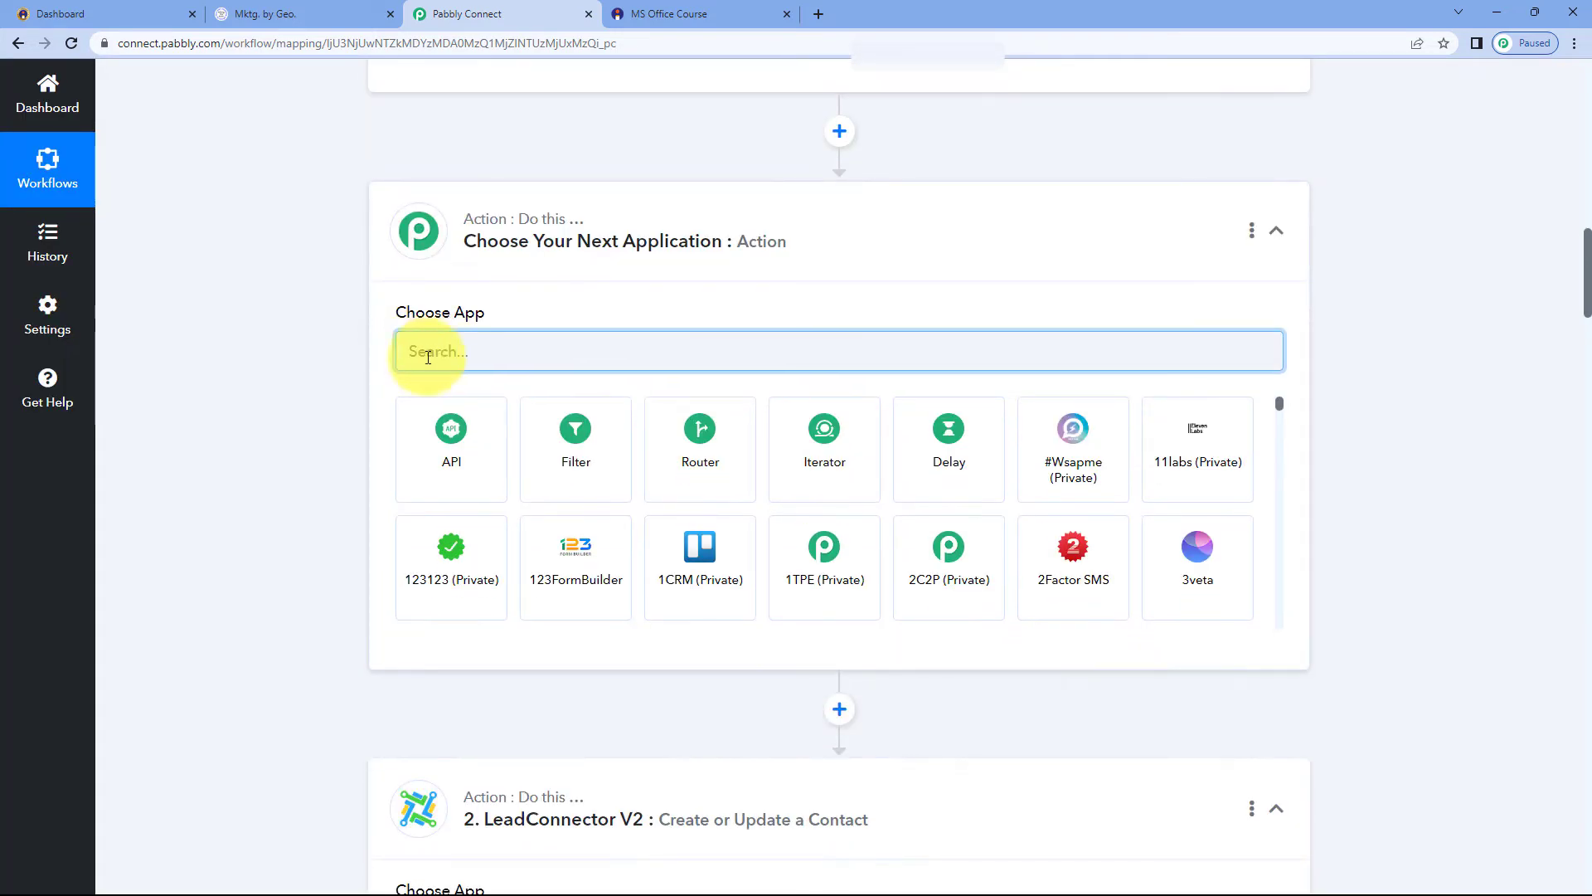
pyautogui.write('Text F')
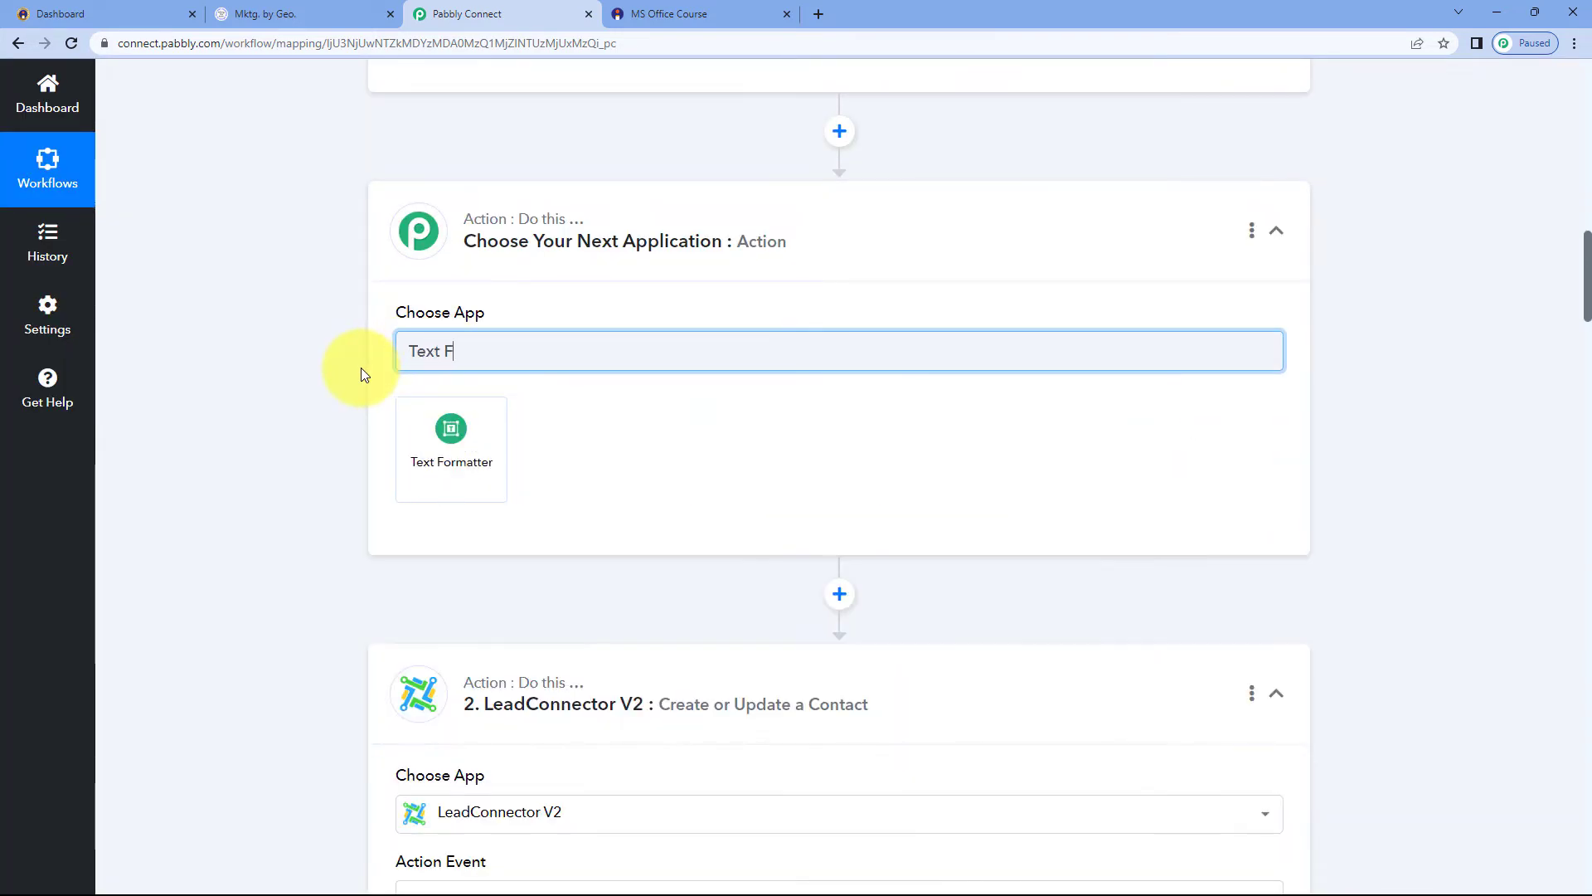
pyautogui.click(465, 450)
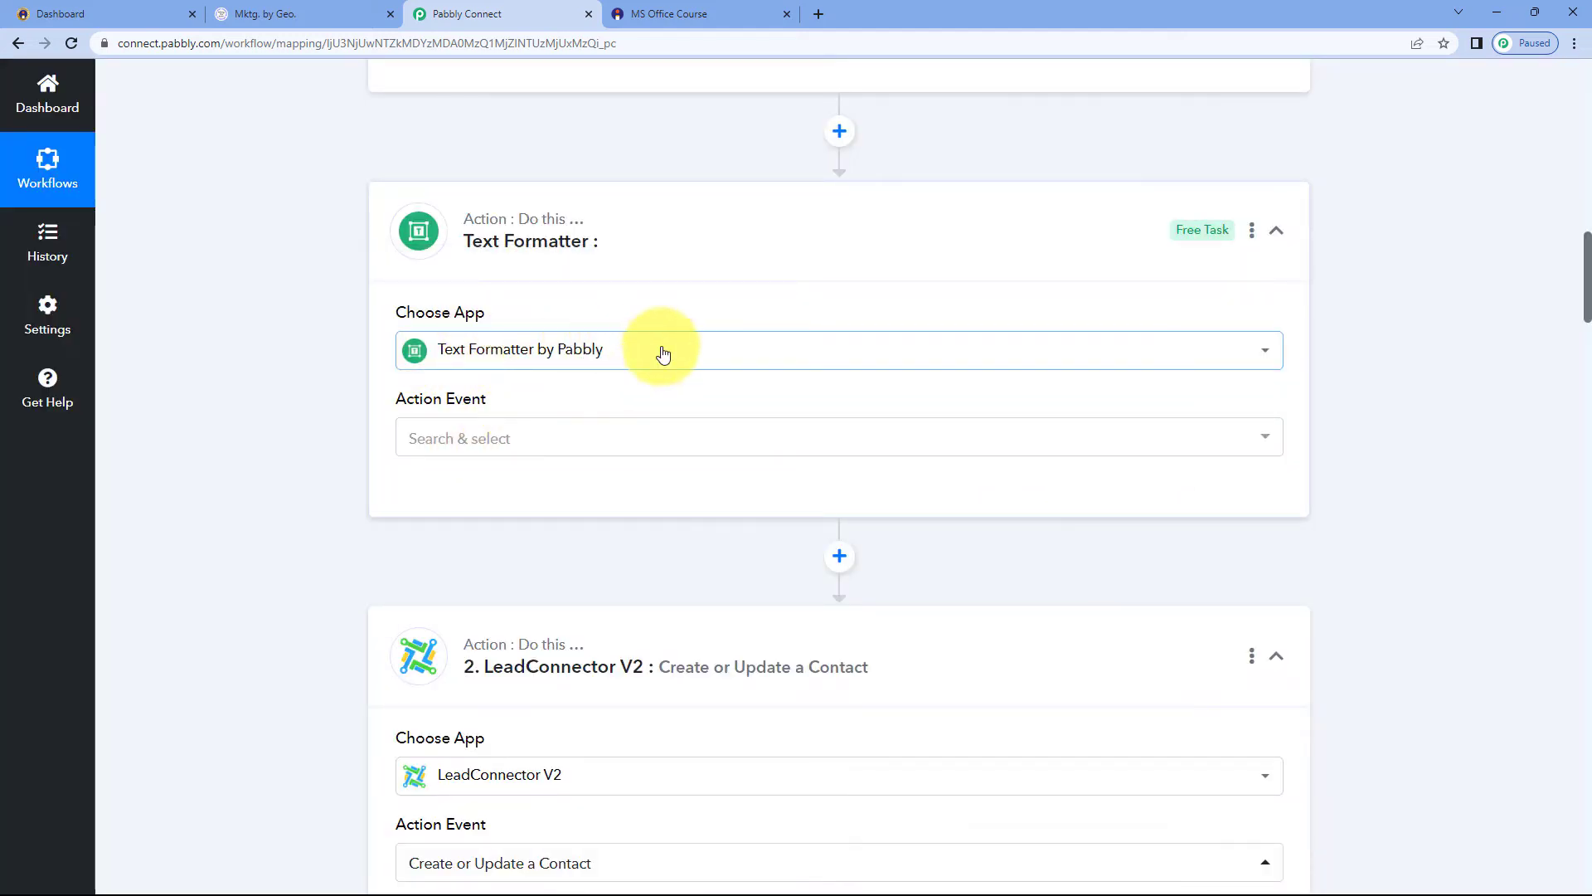
# Set the Text Formatter action event to Split Text and connect it
pyautogui.click(539, 442)
pyautogui.scroll(-2, 345, 443)
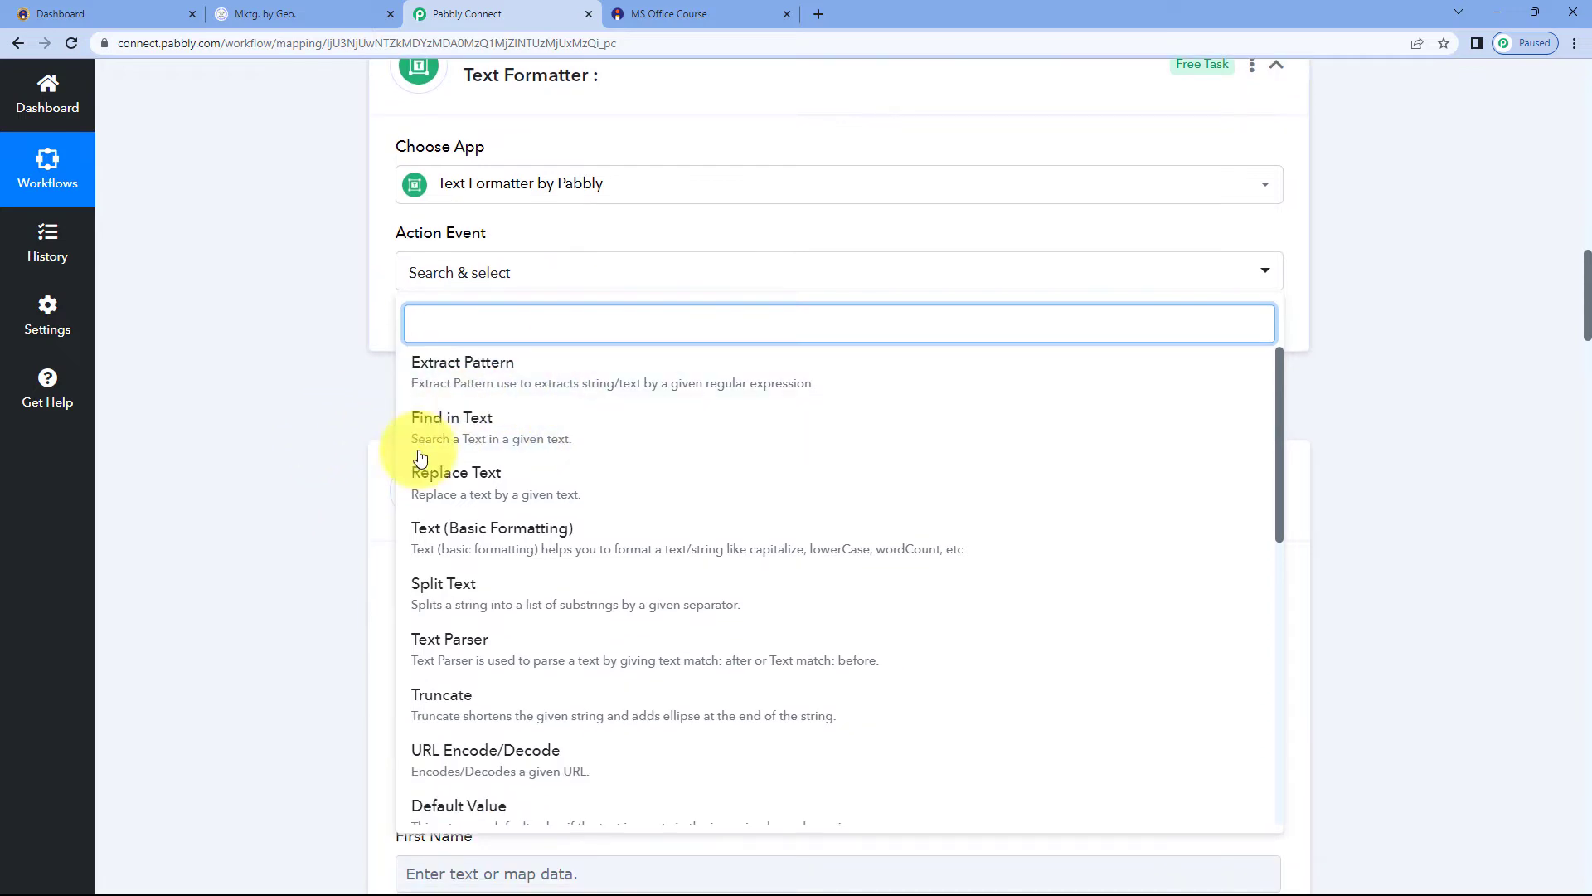
pyautogui.click(490, 594)
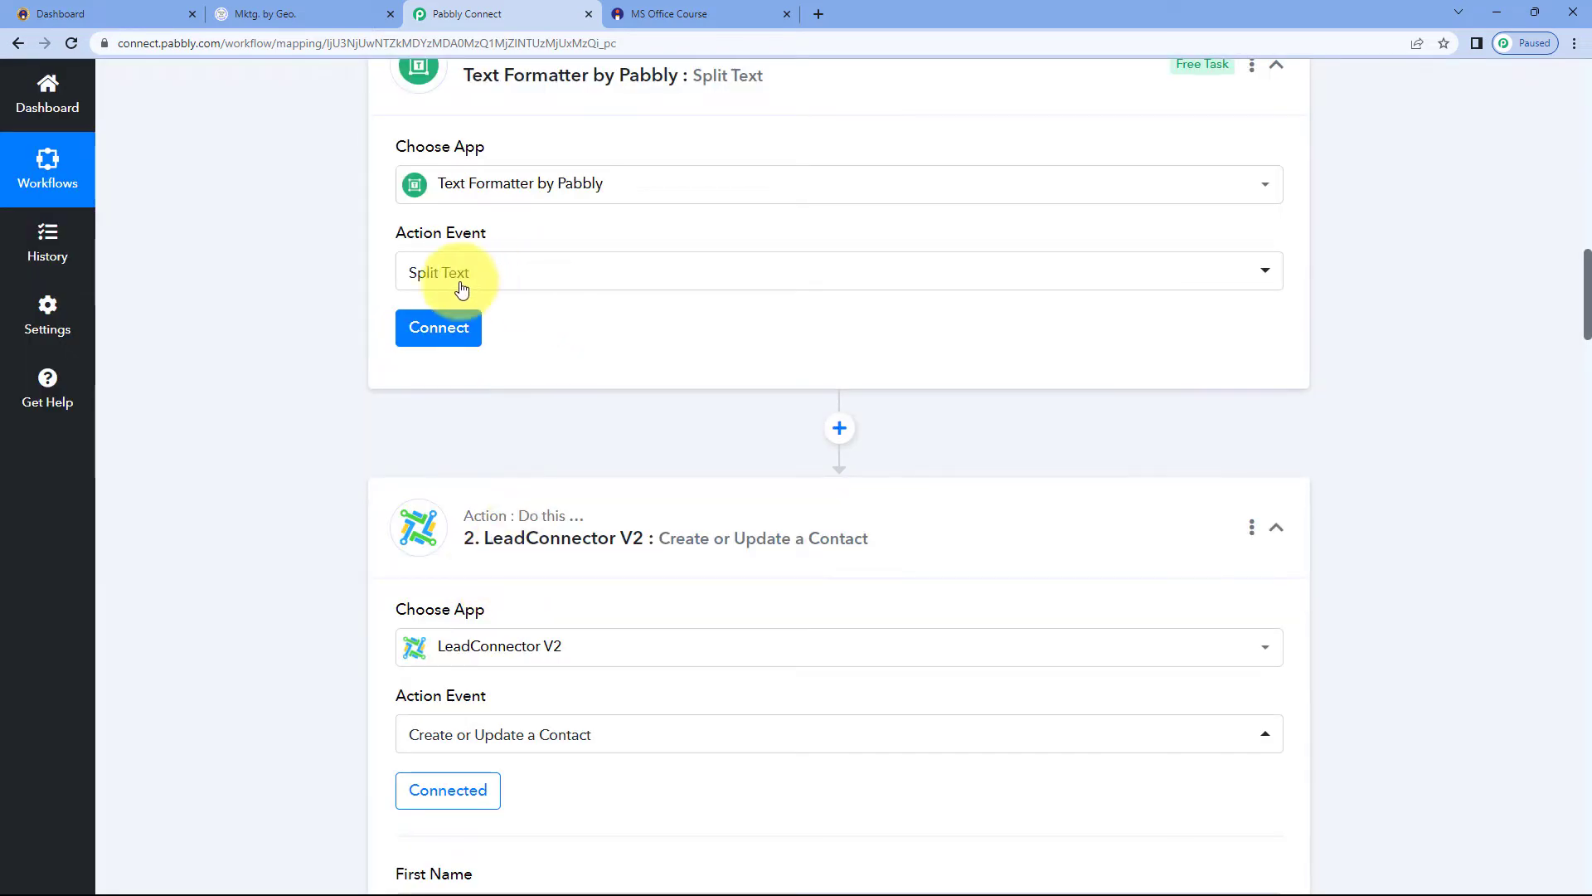
pyautogui.click(438, 328)
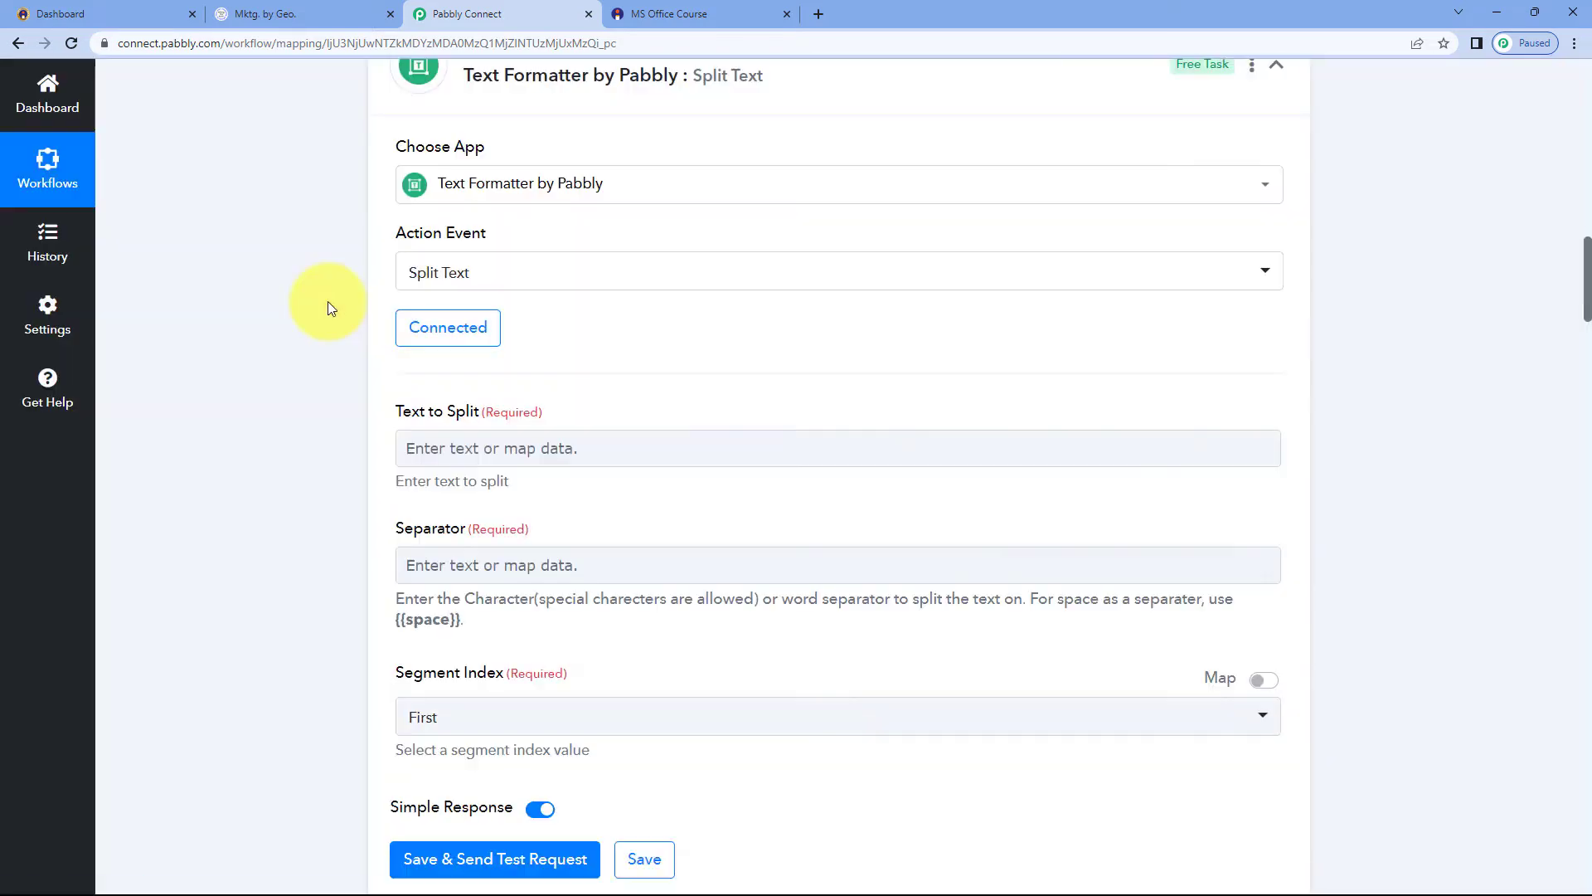
# Review the Buyer Name field and its value in the trigger's captured response
pyautogui.scroll(-1, 367, 357)
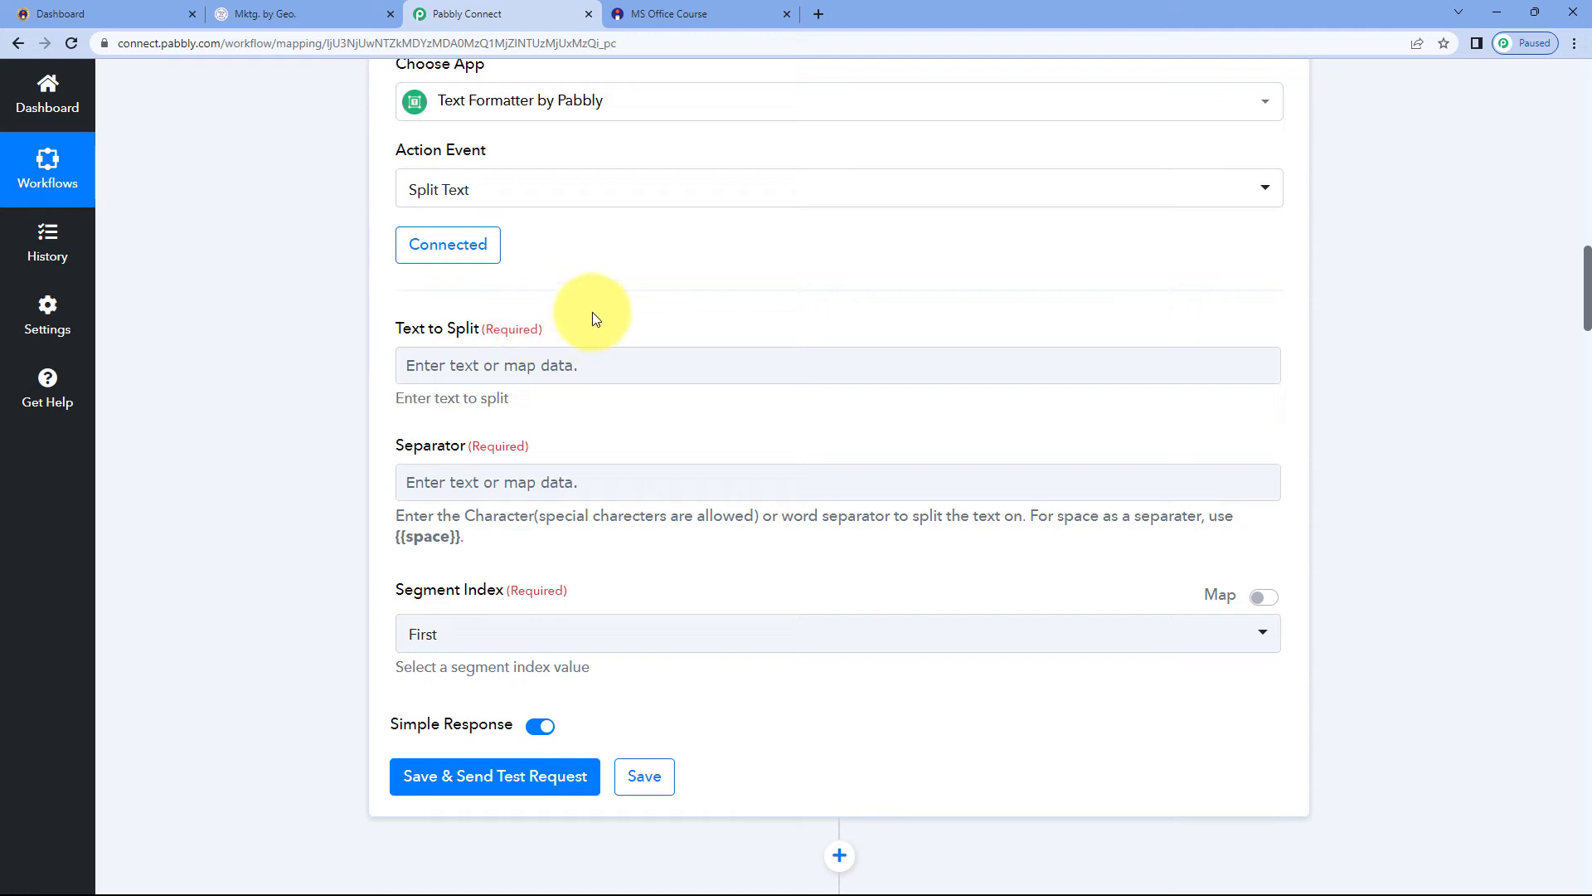
pyautogui.scroll(8, 658, 325)
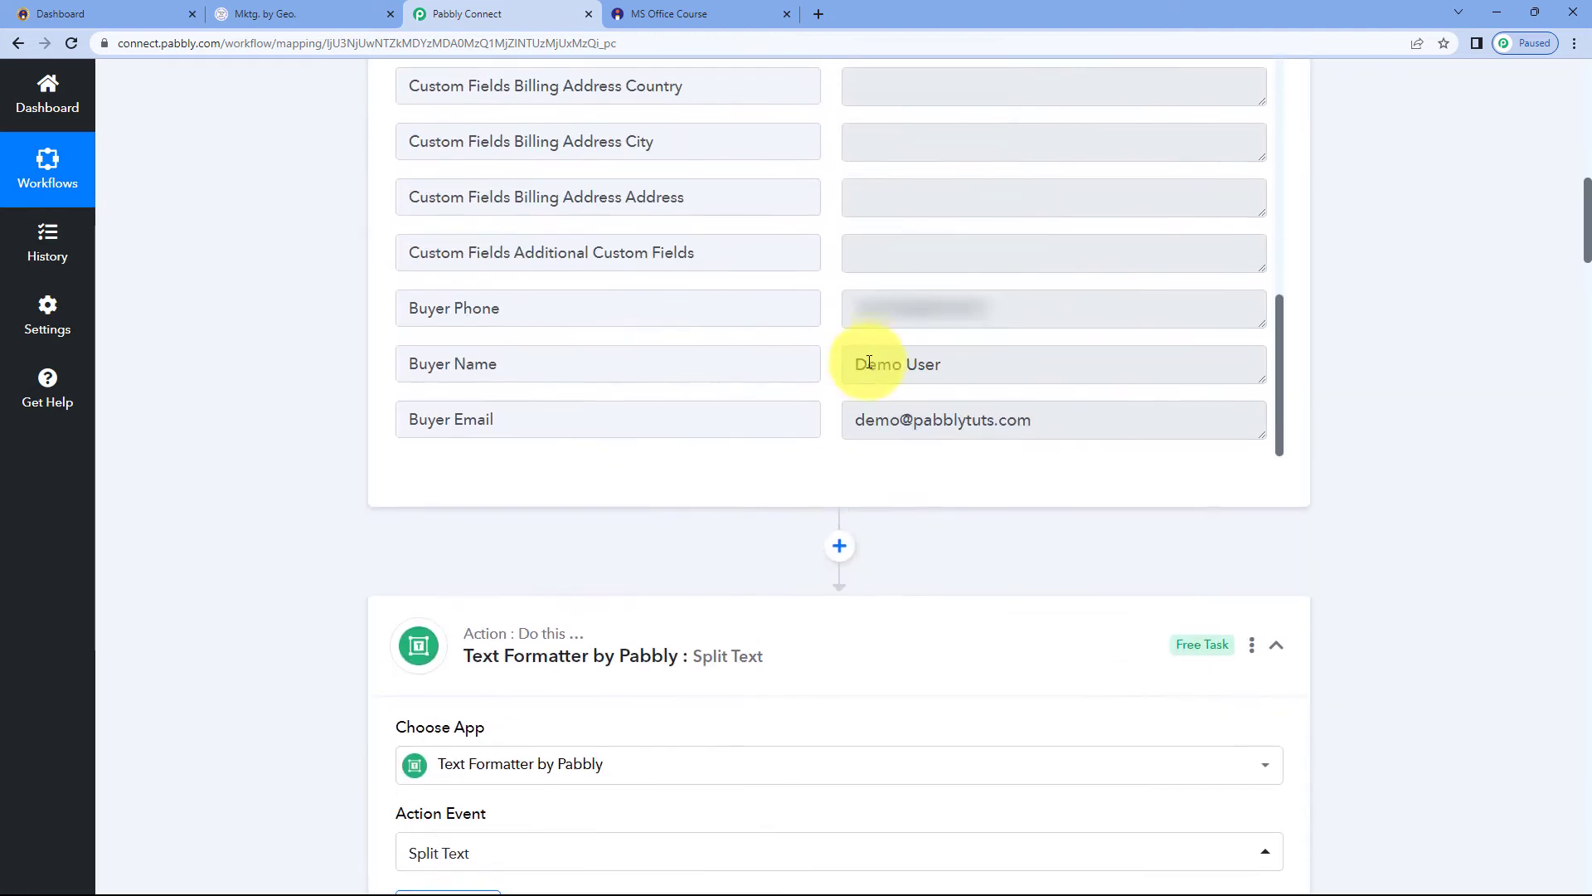
pyautogui.moveTo(952, 360); pyautogui.dragTo(832, 363)
pyautogui.click(831, 364)
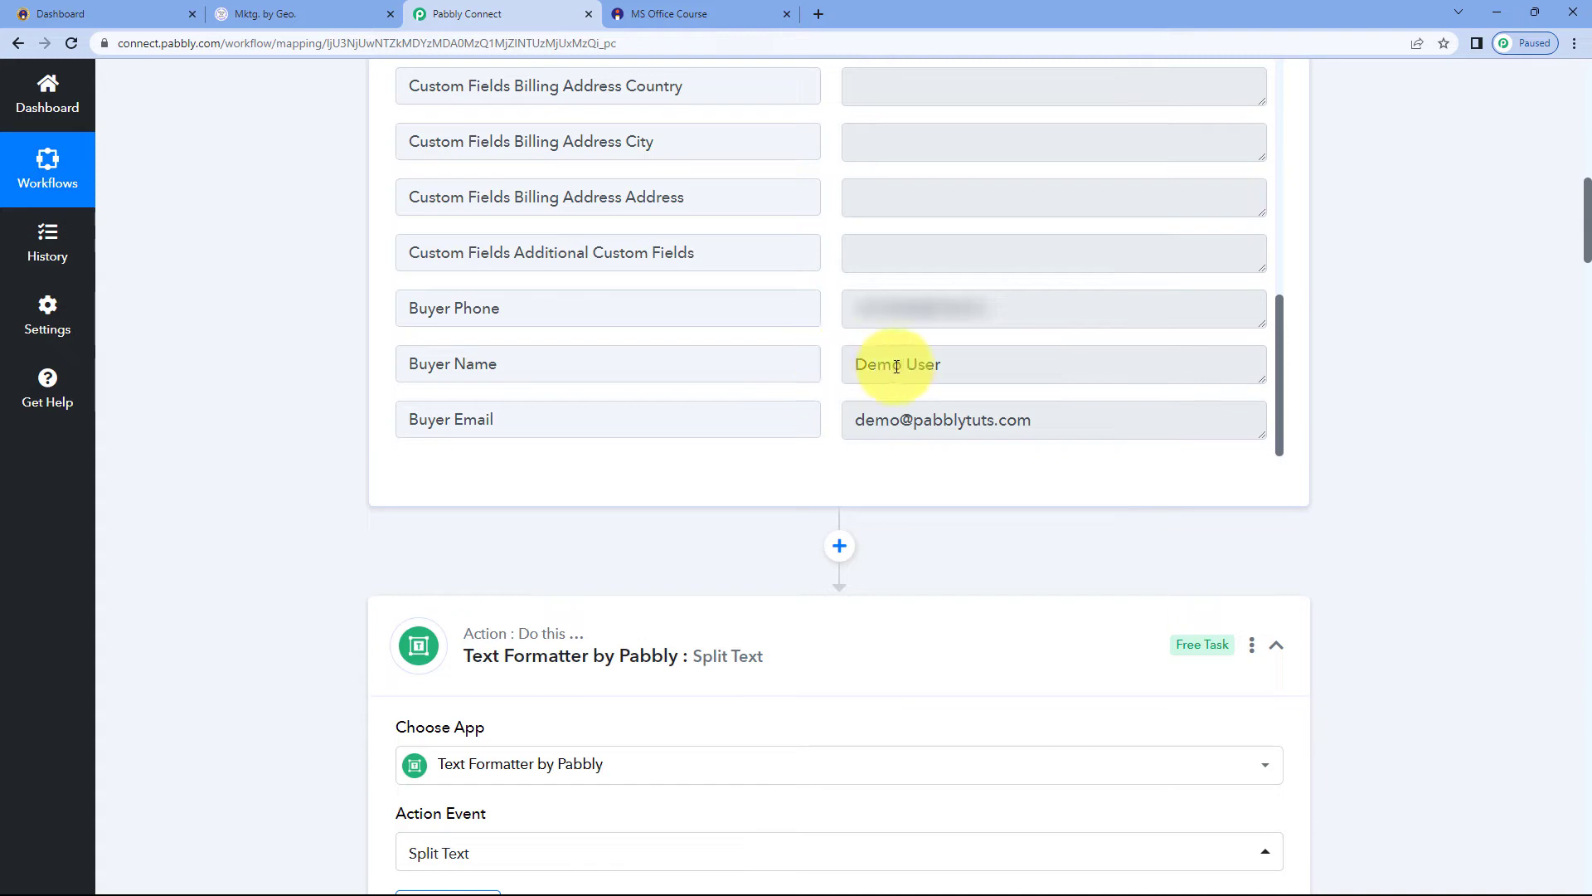
pyautogui.moveTo(953, 366); pyautogui.dragTo(819, 358)
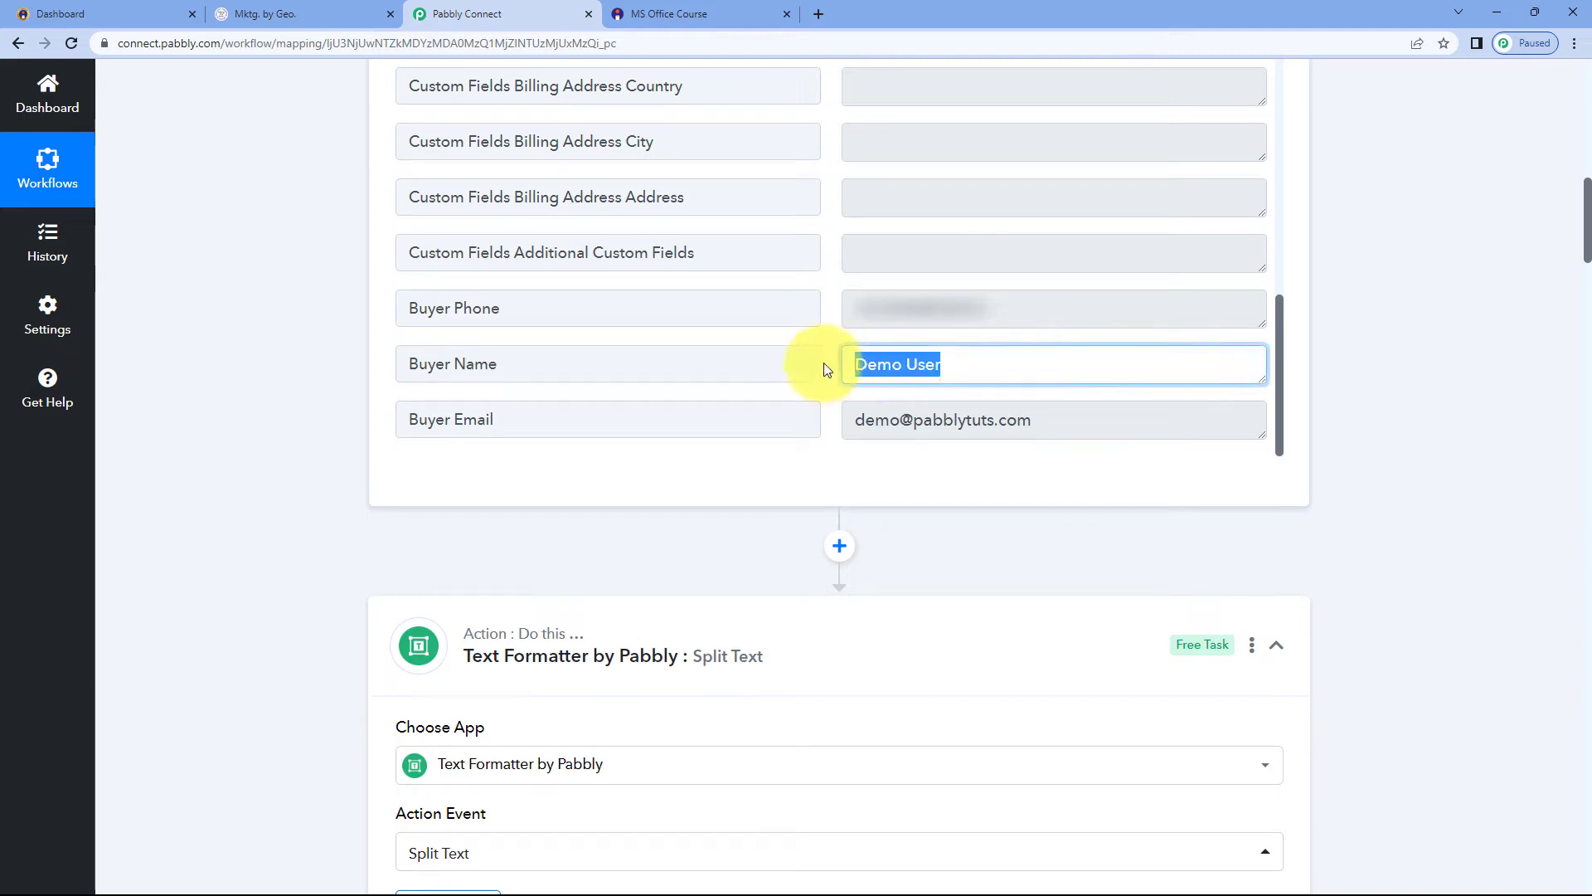
pyautogui.click(833, 355)
pyautogui.moveTo(506, 363); pyautogui.dragTo(366, 370)
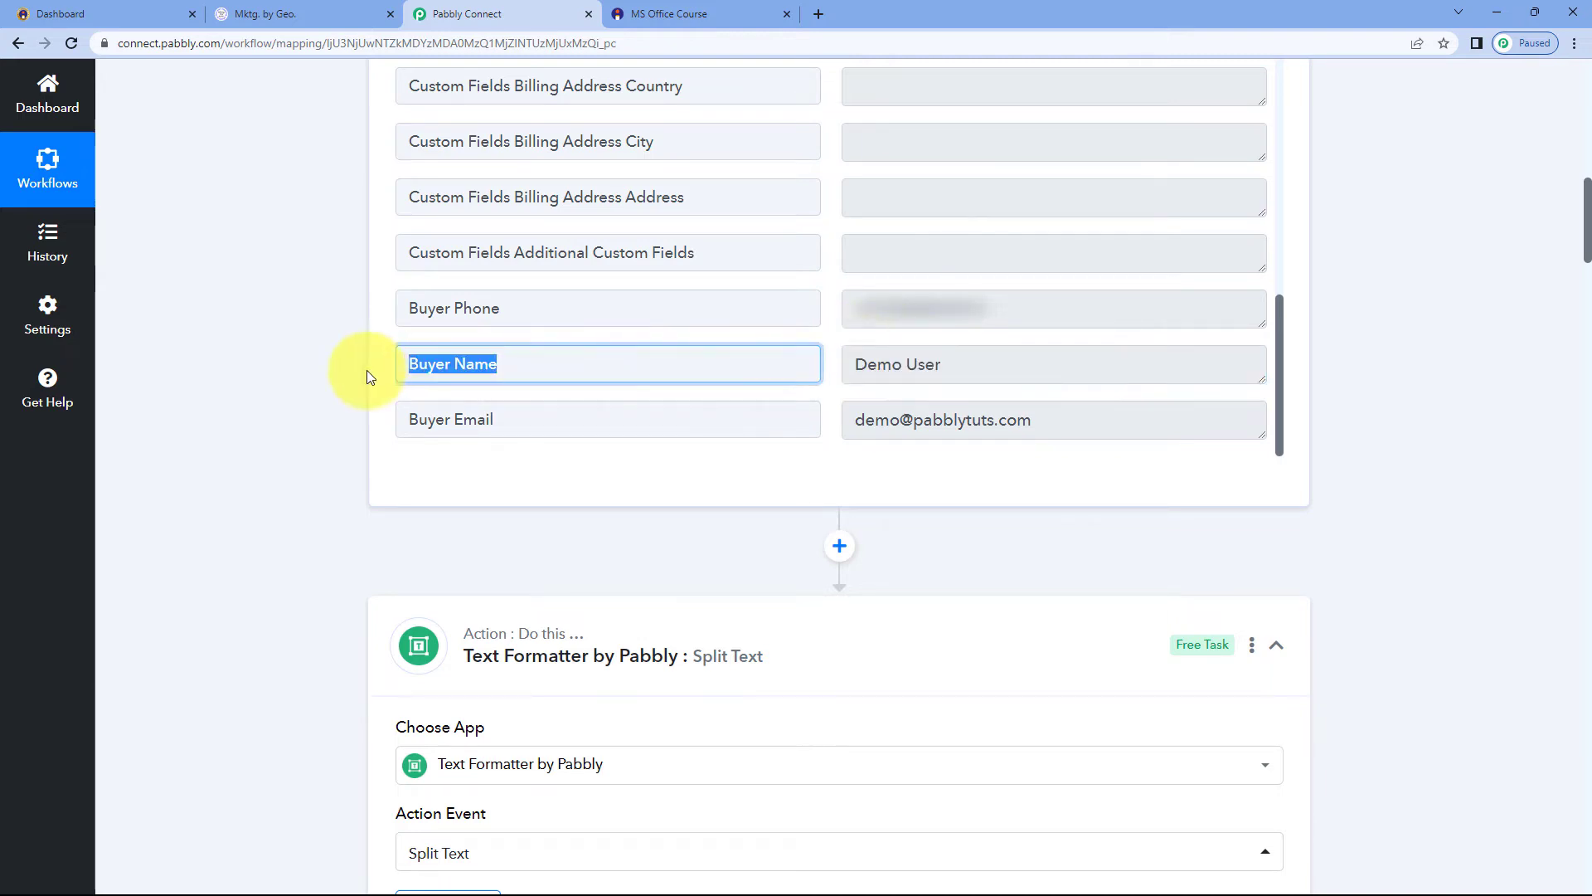
pyautogui.click(365, 370)
# Map the trigger's Buyer Name into the Text to Split field
pyautogui.scroll(-8, 351, 370)
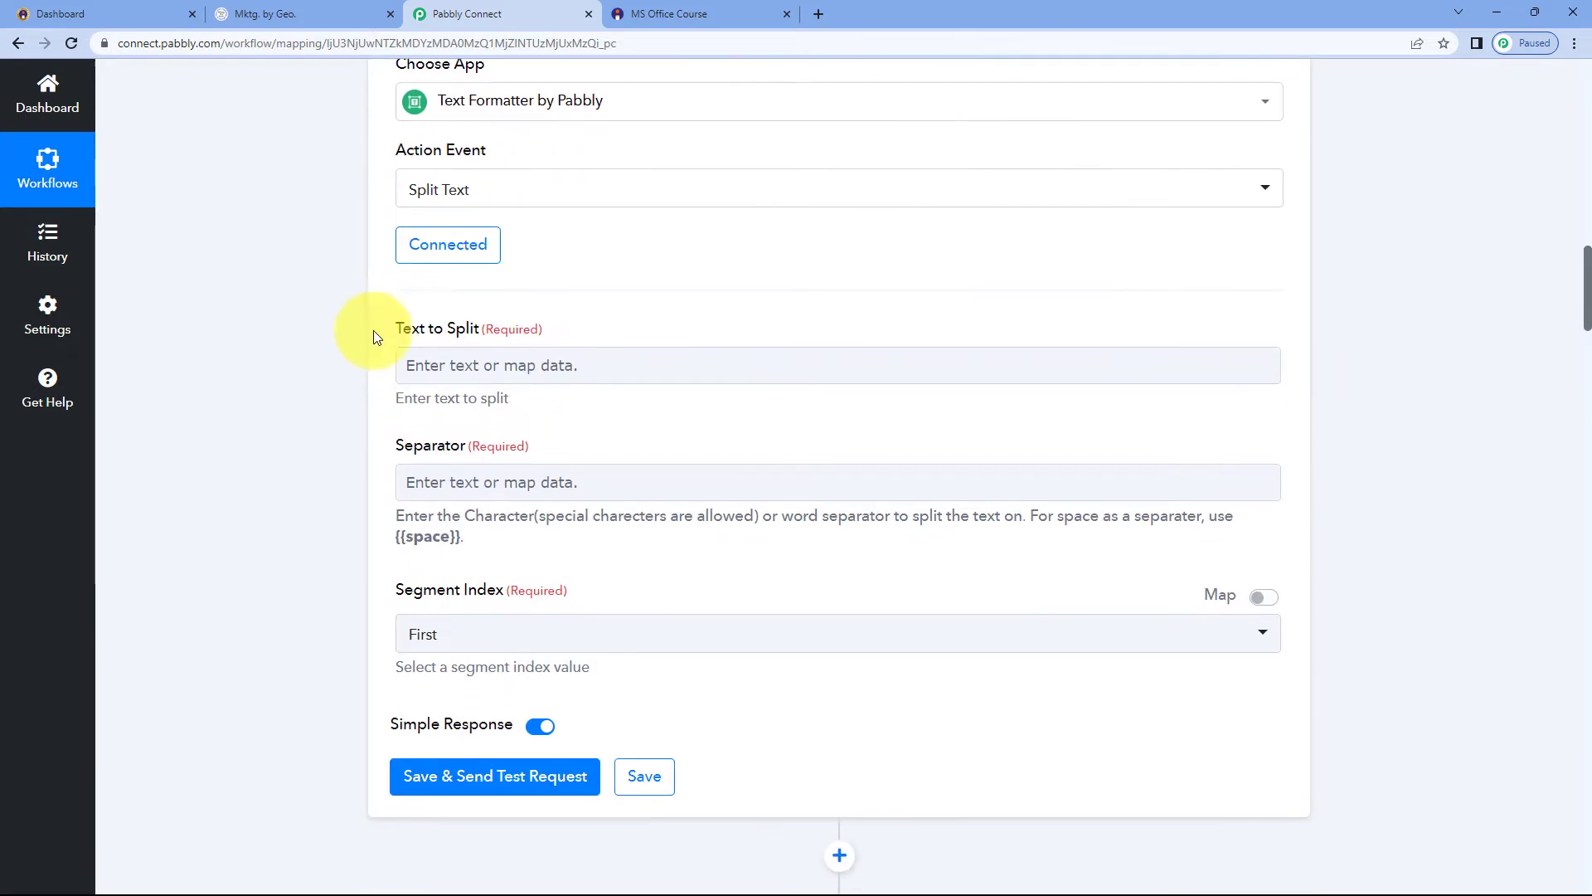
pyautogui.scroll(-1, 544, 335)
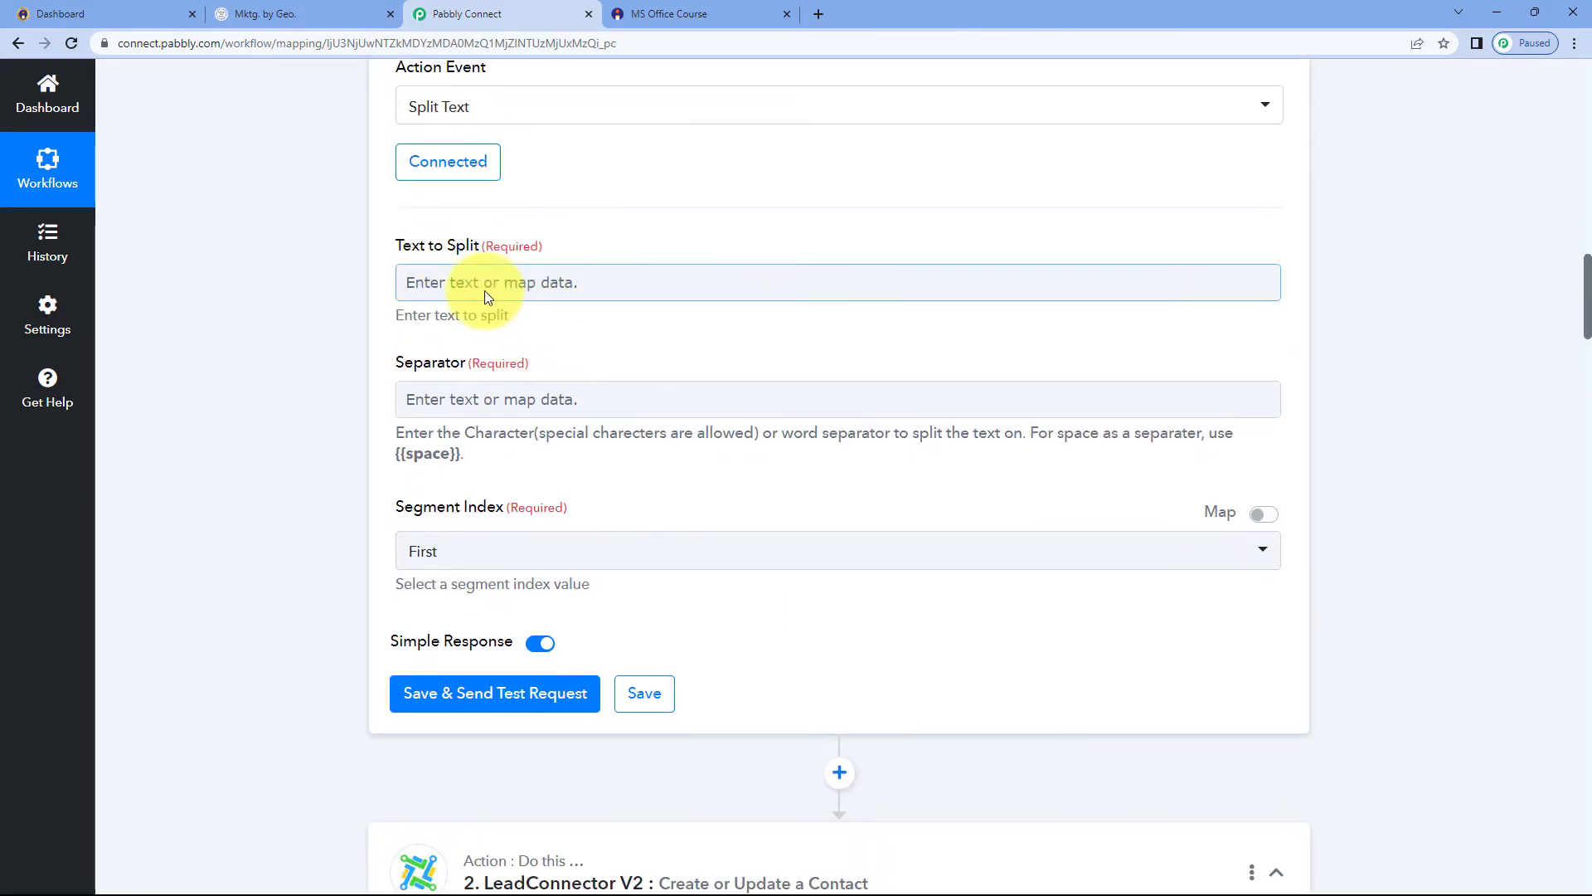
pyautogui.click(485, 287)
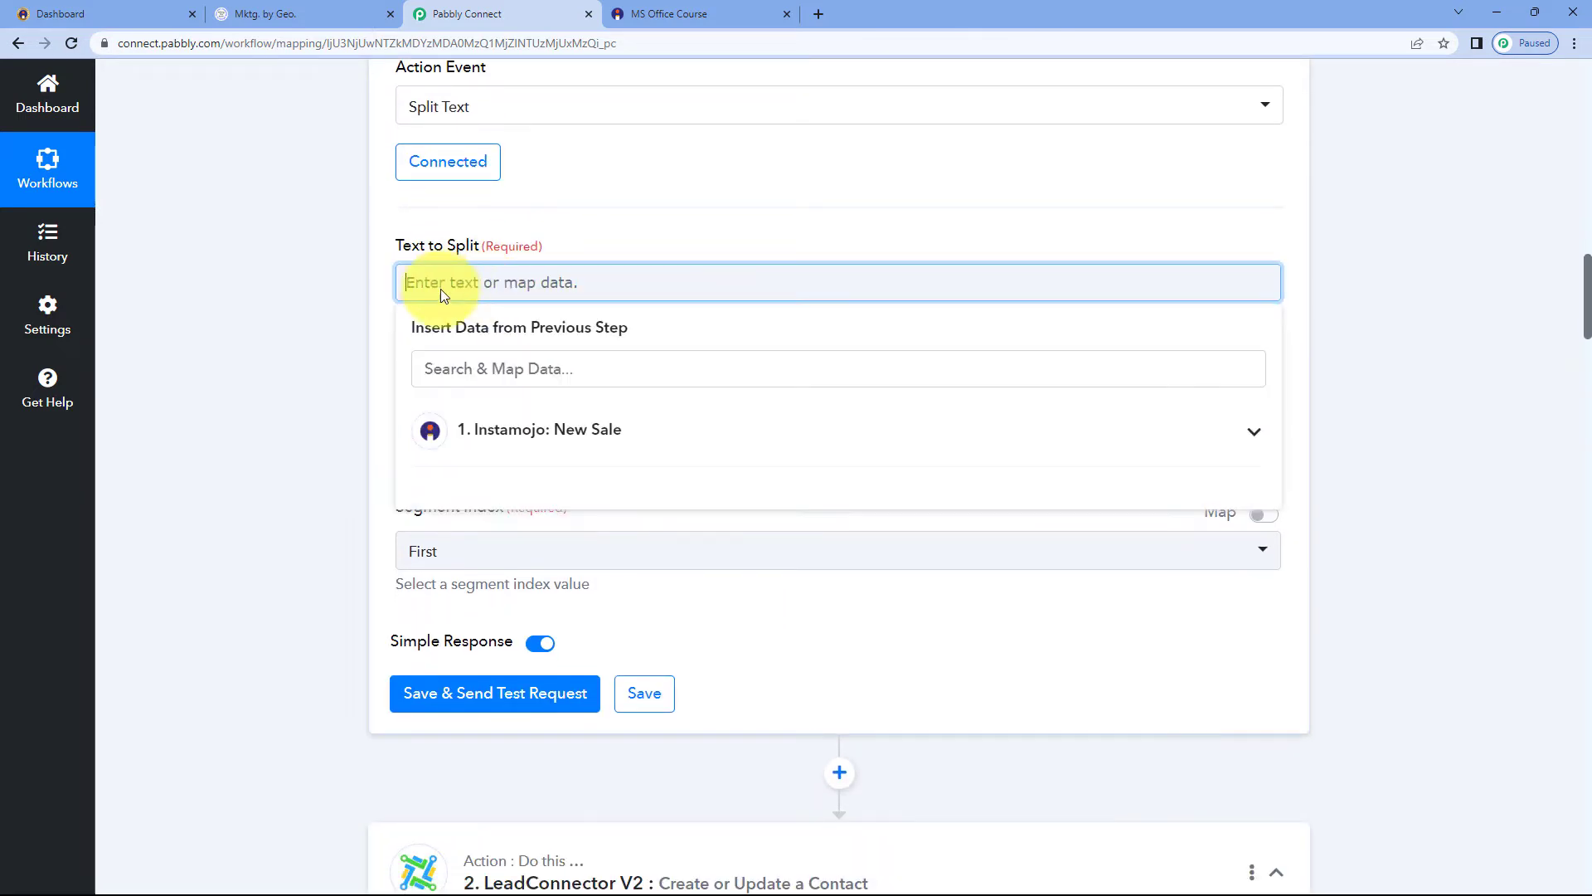
pyautogui.click(547, 431)
pyautogui.scroll(-1, 347, 415)
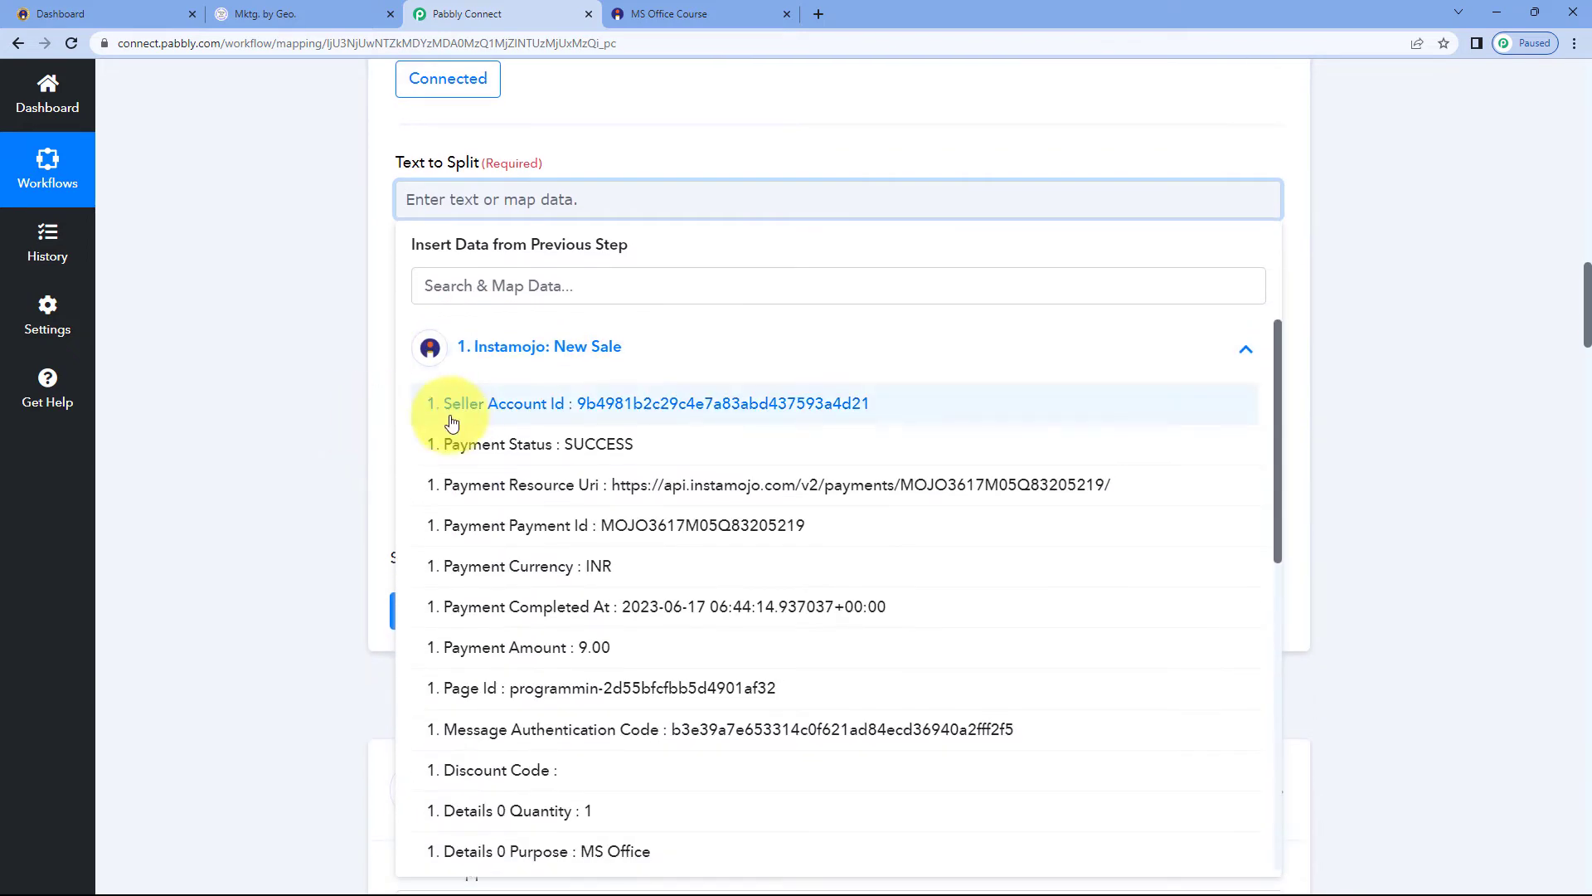
pyautogui.scroll(-1, 434, 401)
pyautogui.scroll(-7, 524, 443)
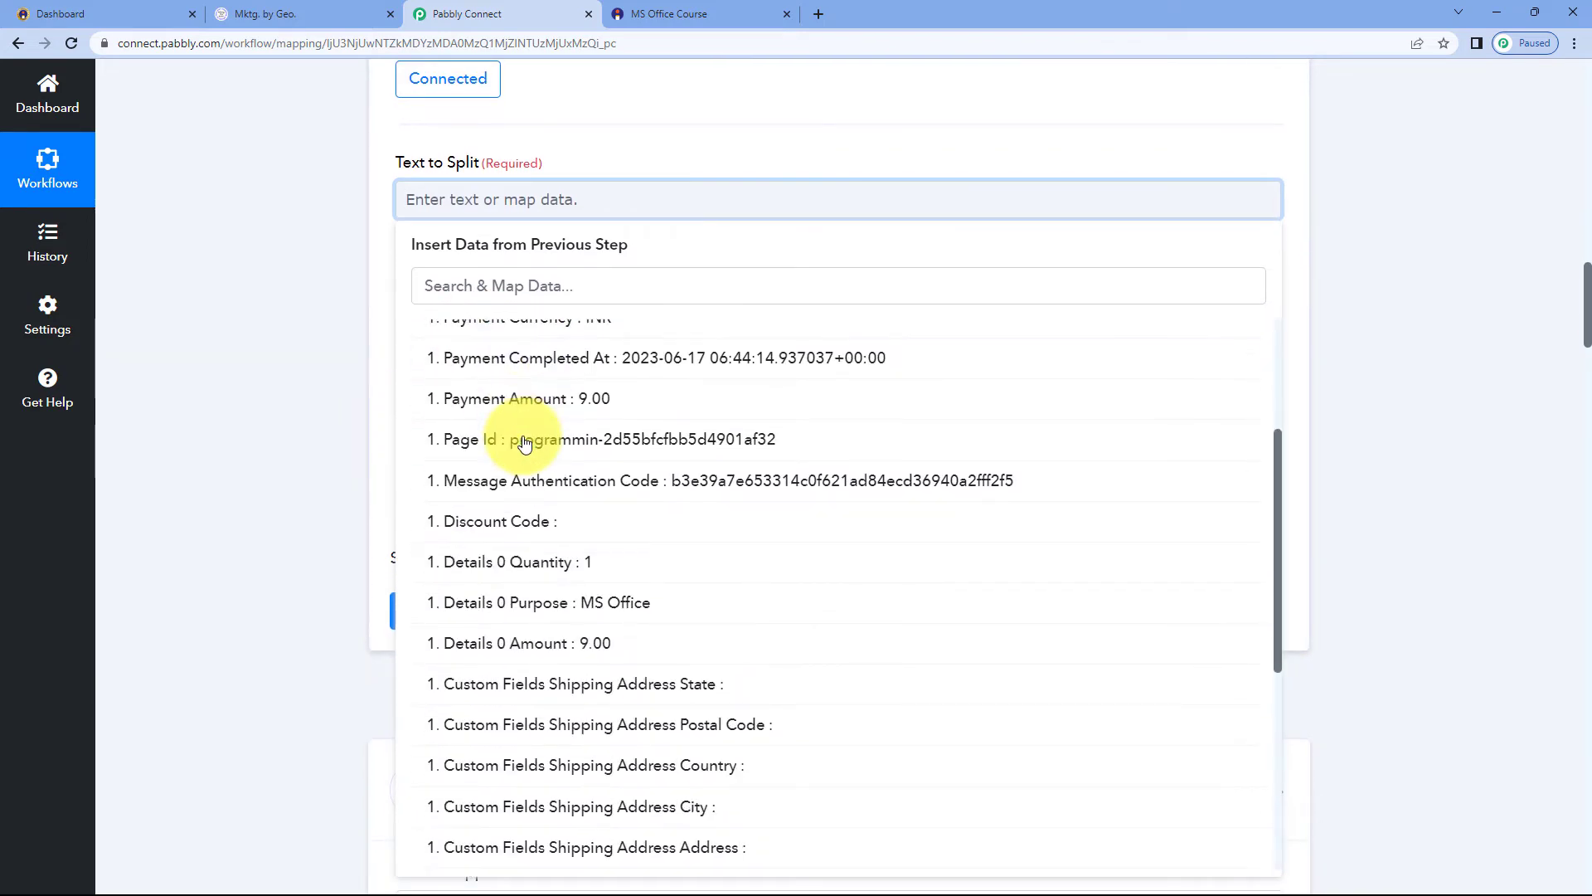
pyautogui.scroll(-1, 527, 448)
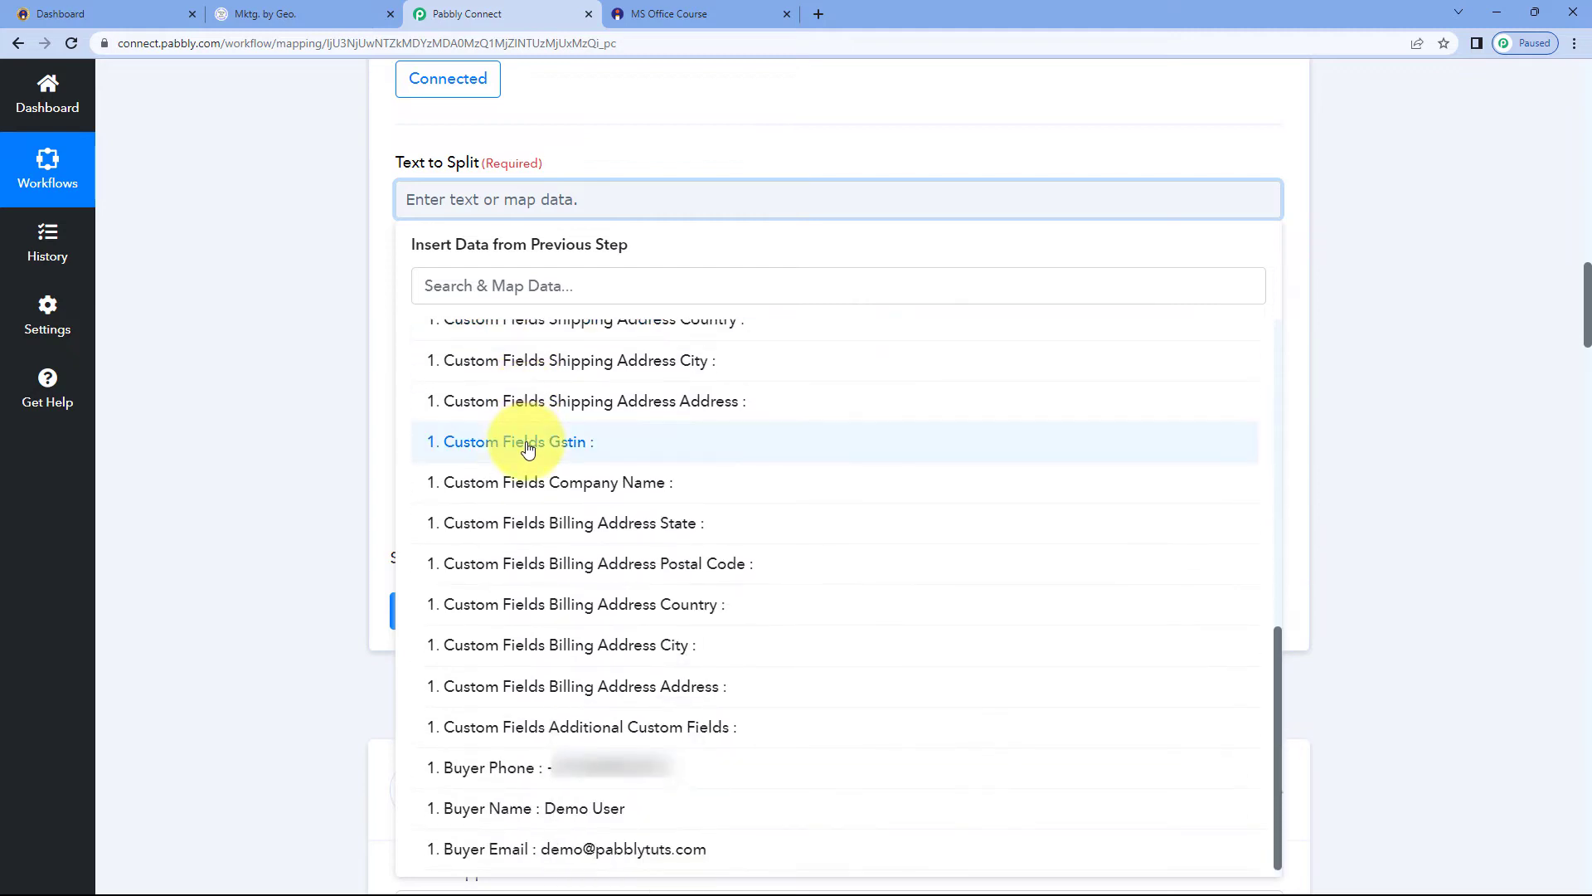
pyautogui.click(515, 808)
pyautogui.click(271, 316)
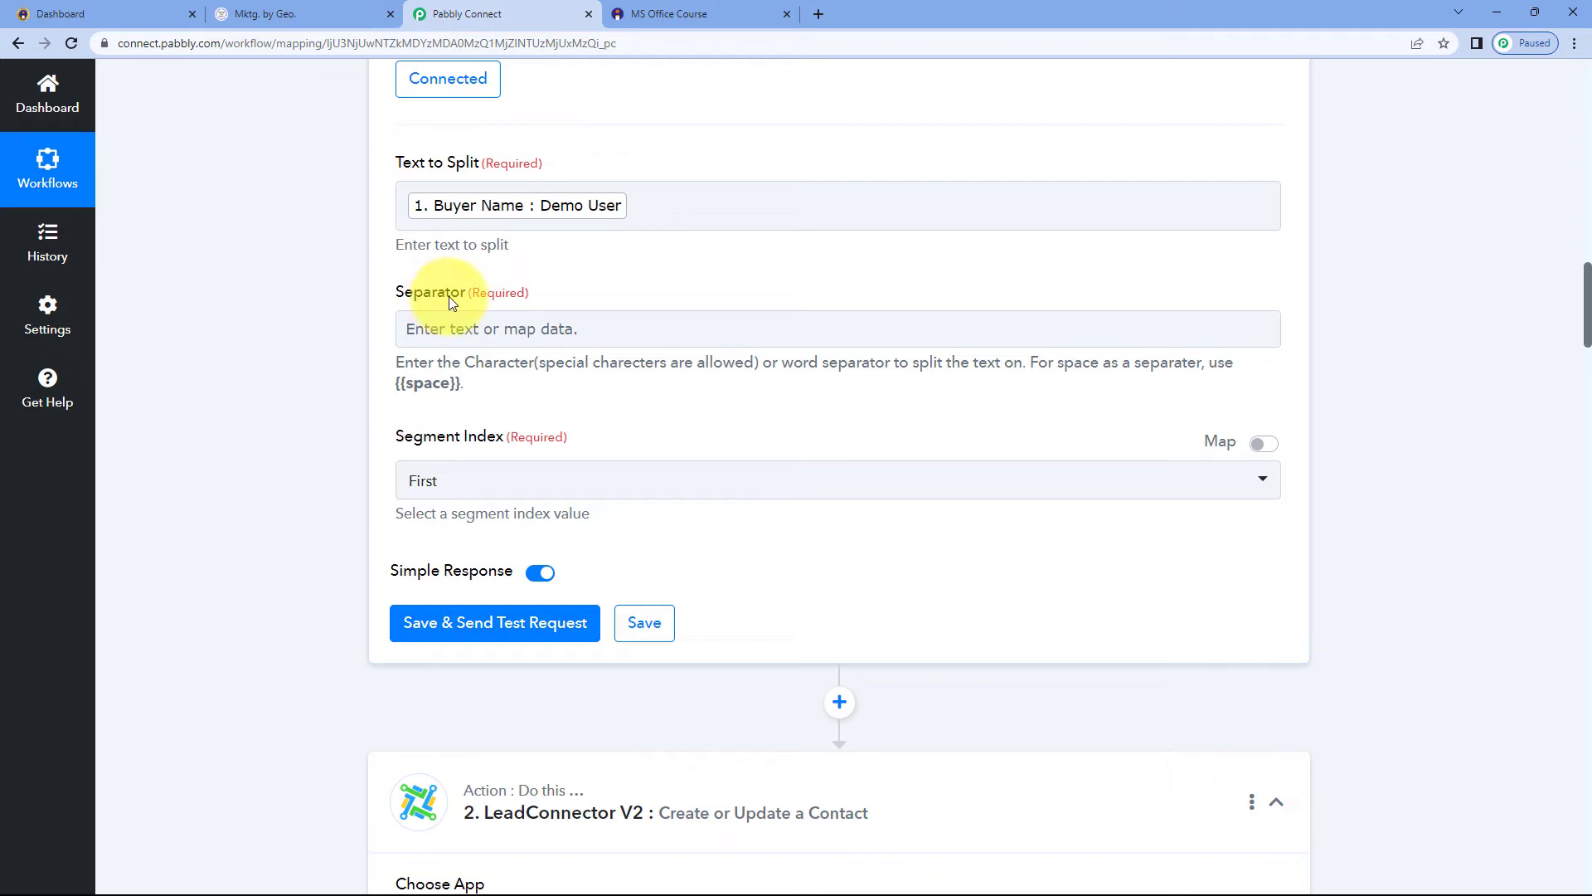
# Set the separator to {{space}} by copying it from the field's hint
pyautogui.moveTo(389, 384); pyautogui.dragTo(455, 391)
pyautogui.hotkey('ctrl', 'c')
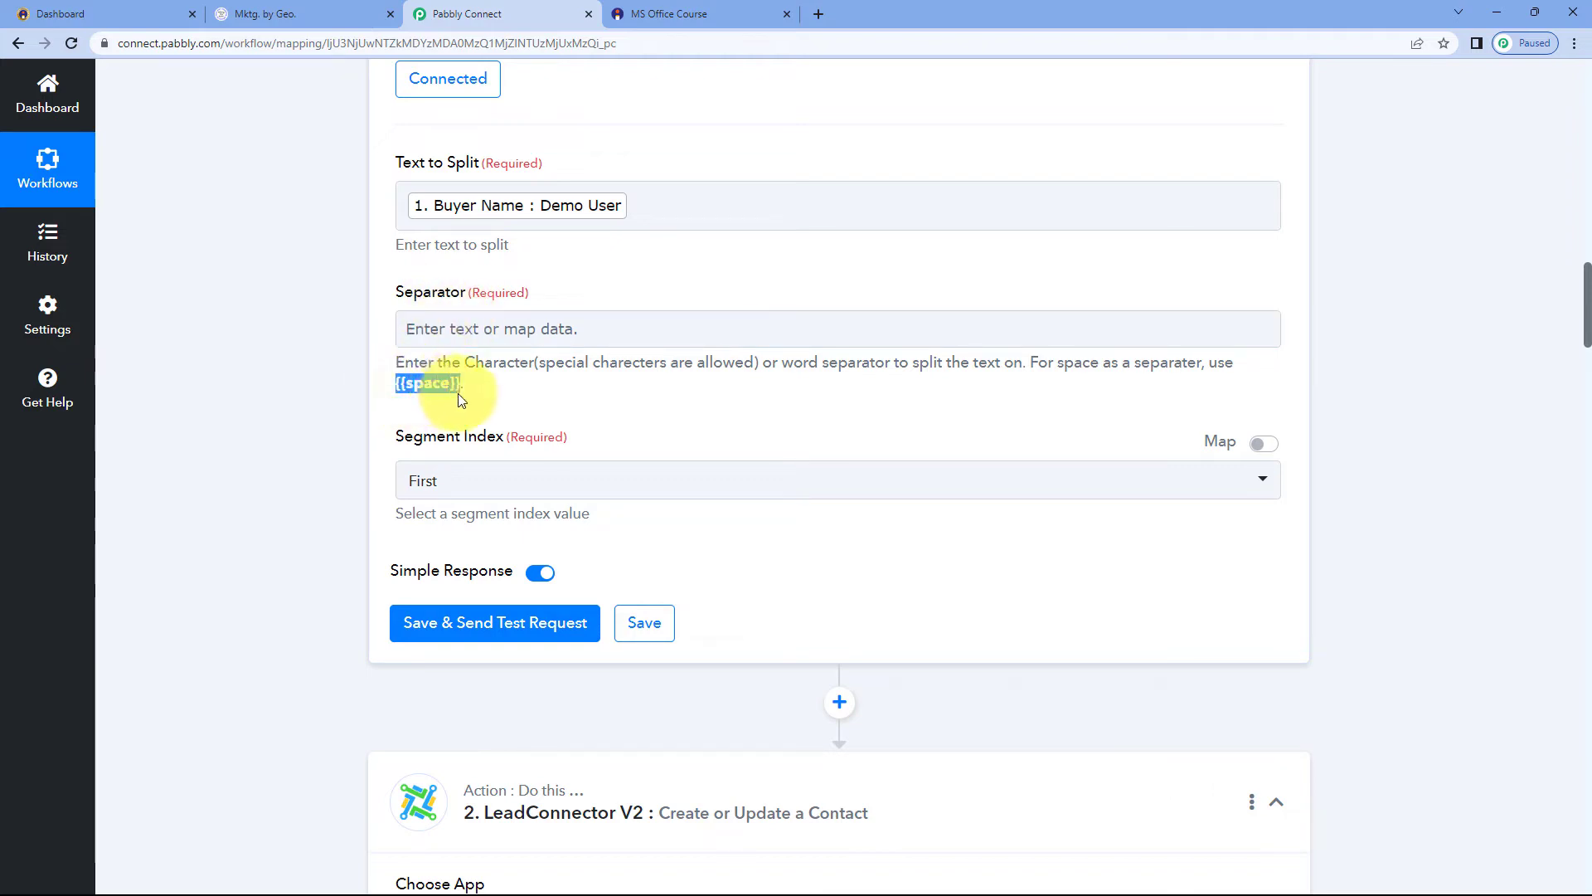
pyautogui.click(521, 294)
pyautogui.hotkey('ctrl', 'v')
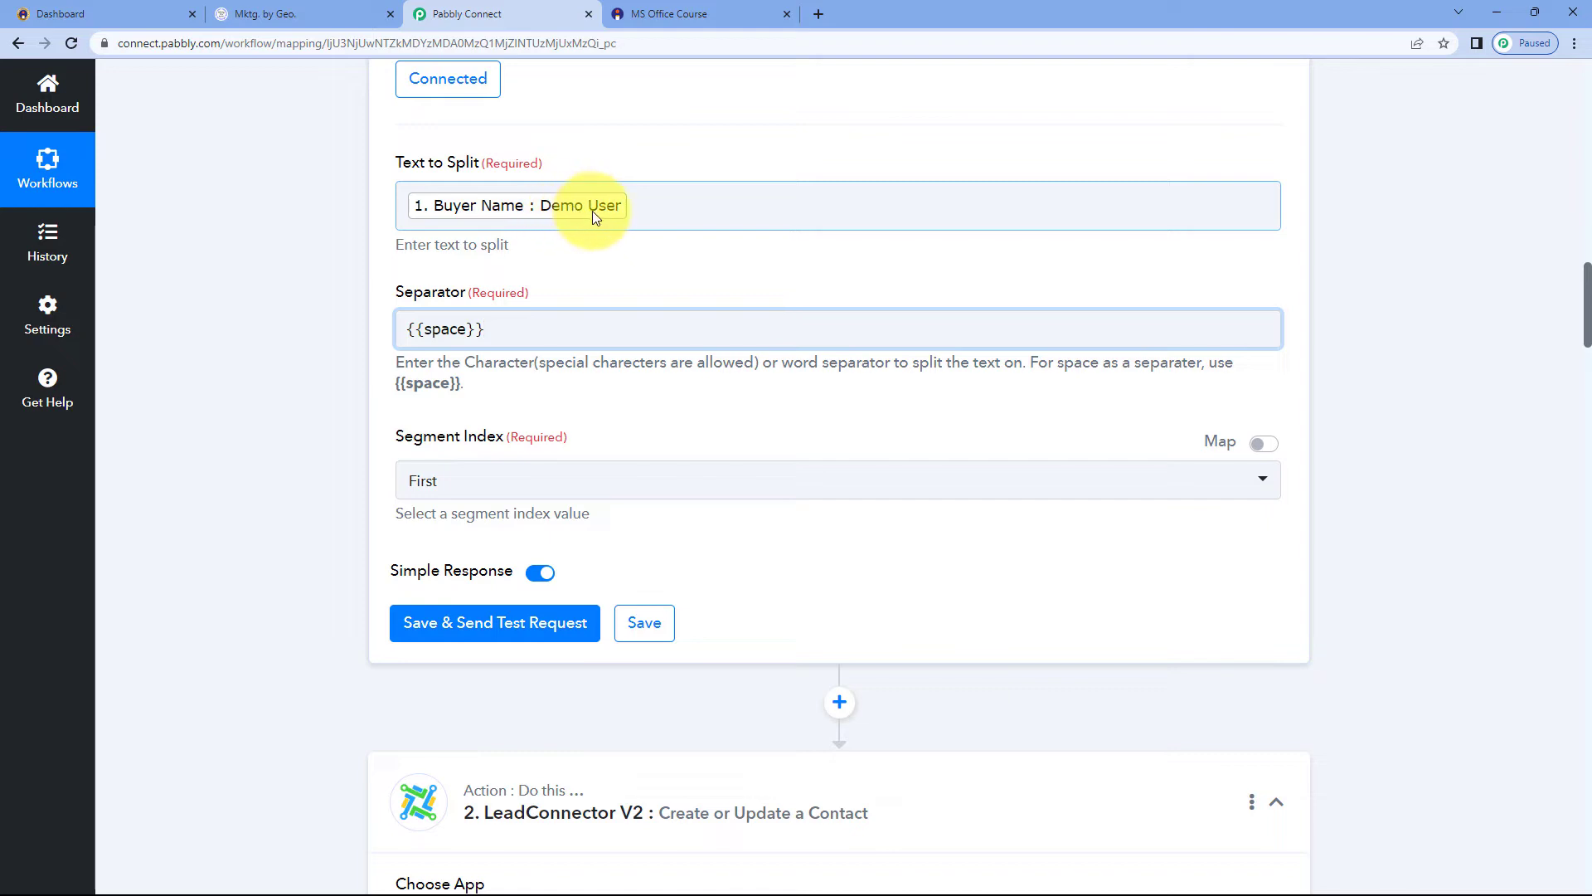
pyautogui.click(591, 262)
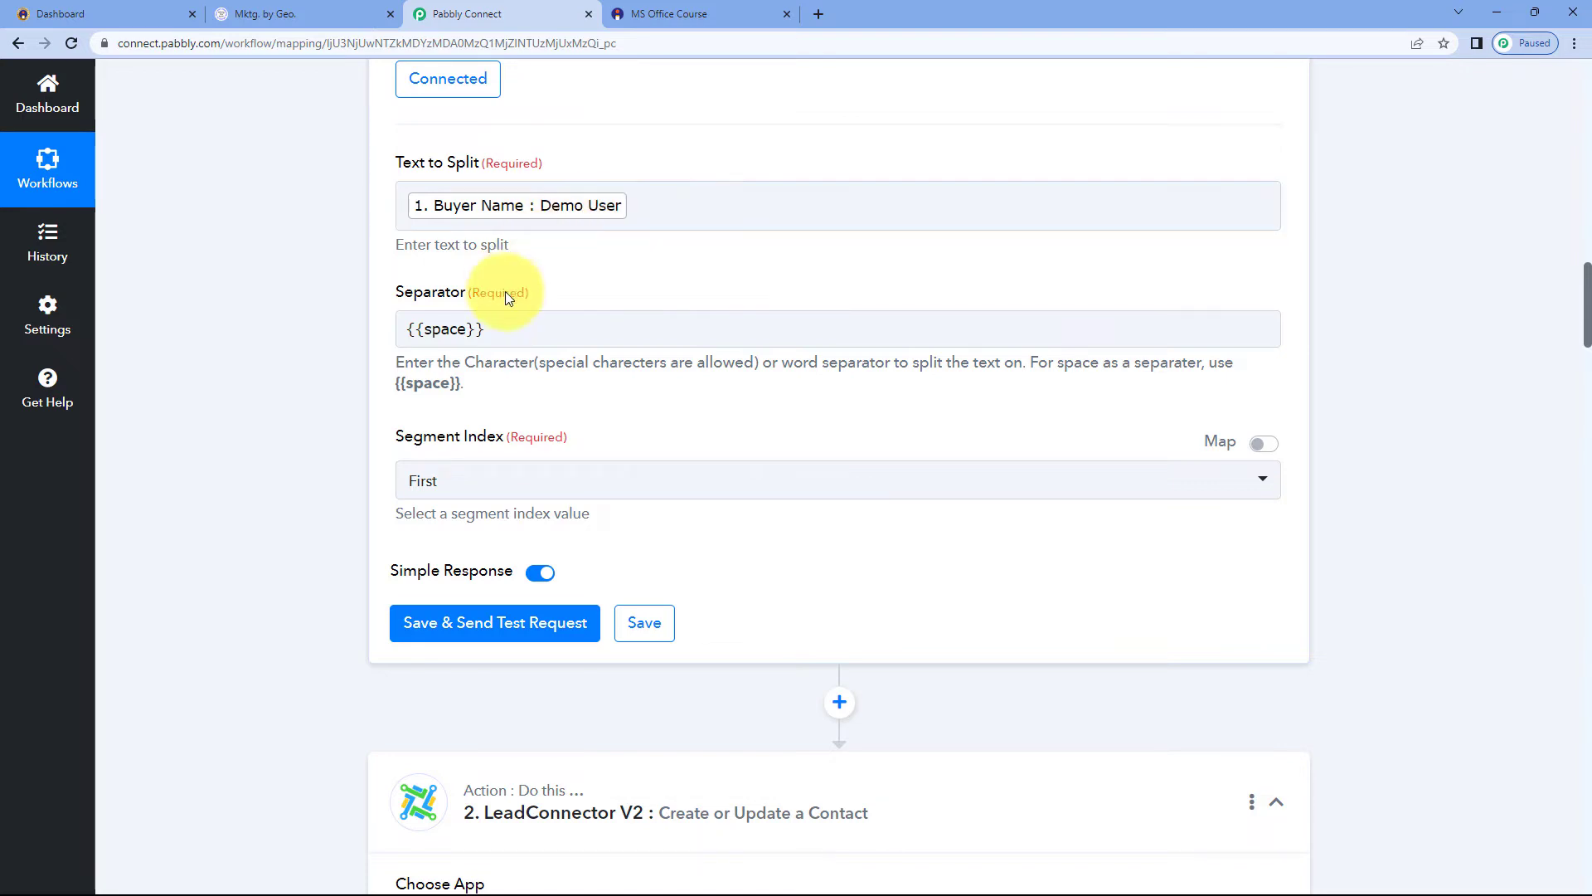
pyautogui.click(486, 315)
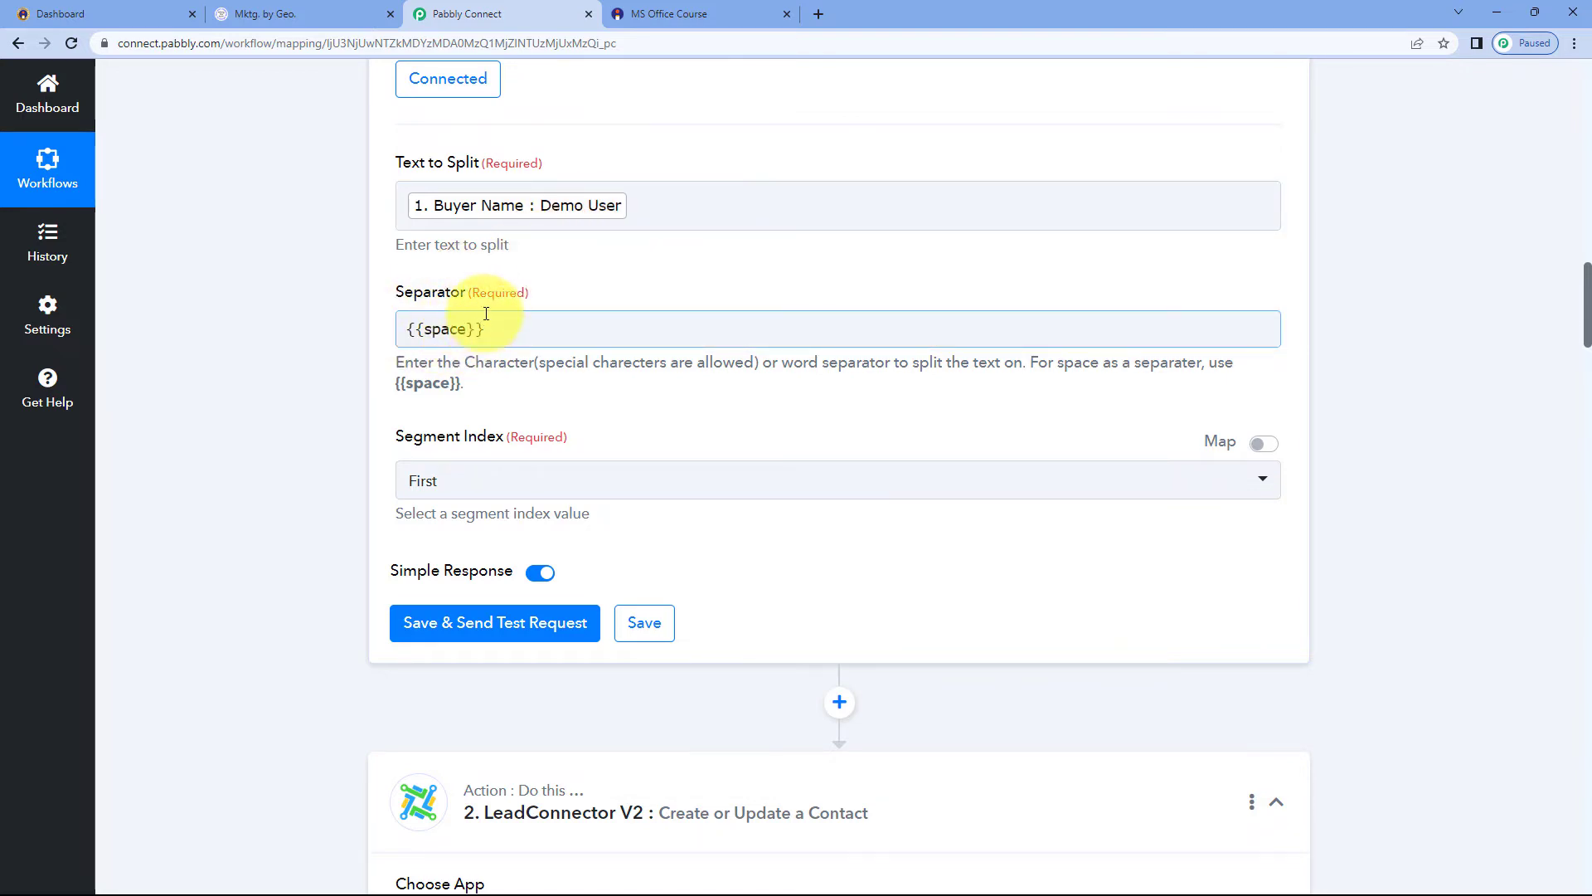
# Set the segment index to All and save the step with a test request
pyautogui.click(510, 481)
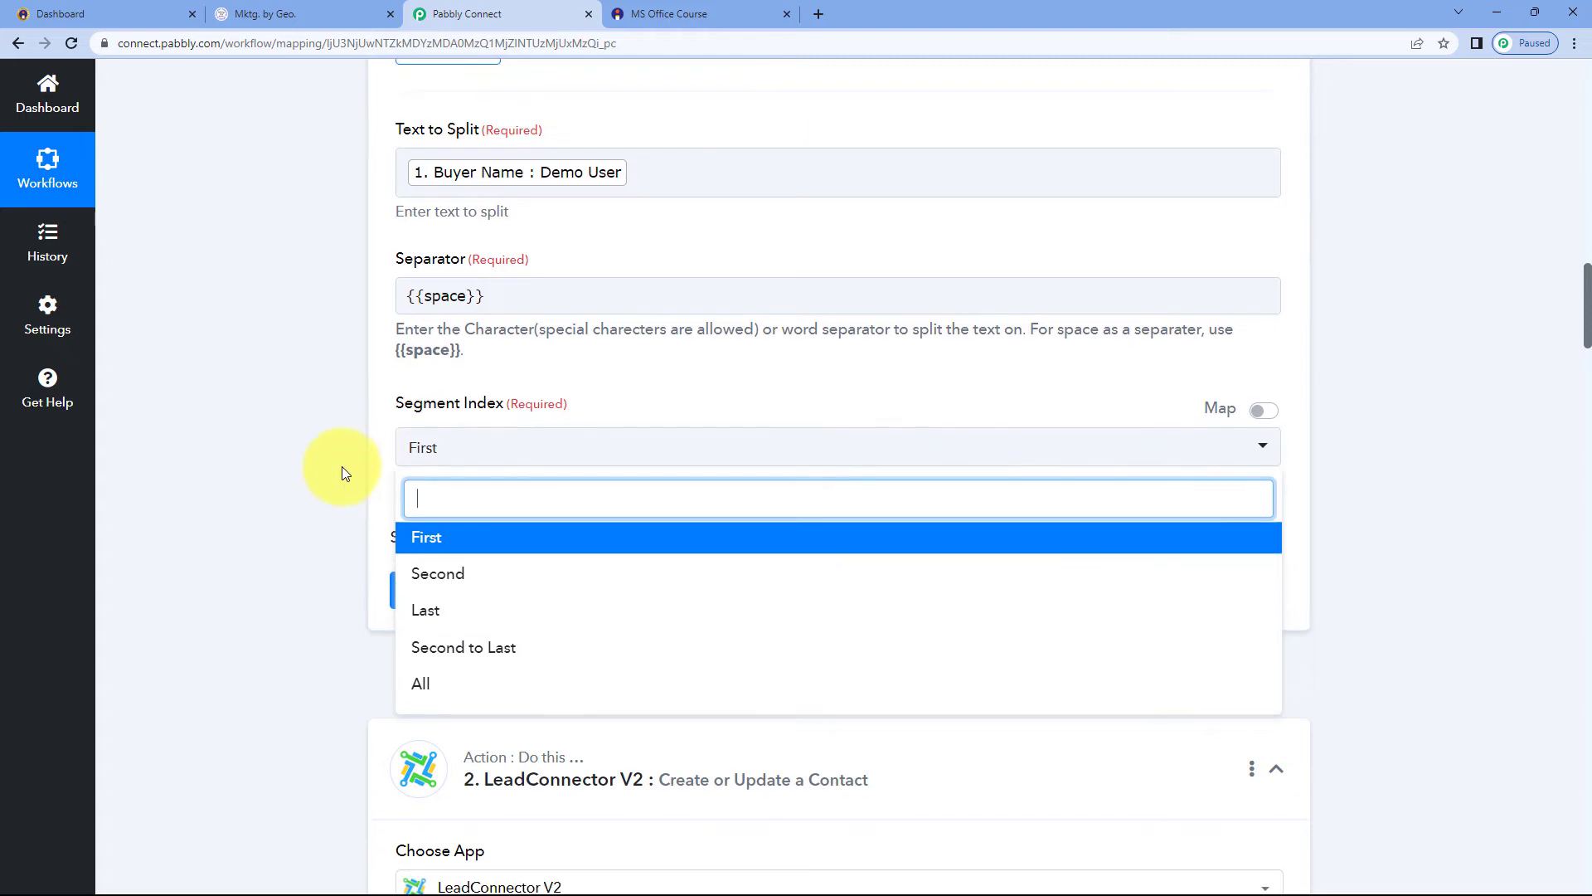
pyautogui.click(417, 713)
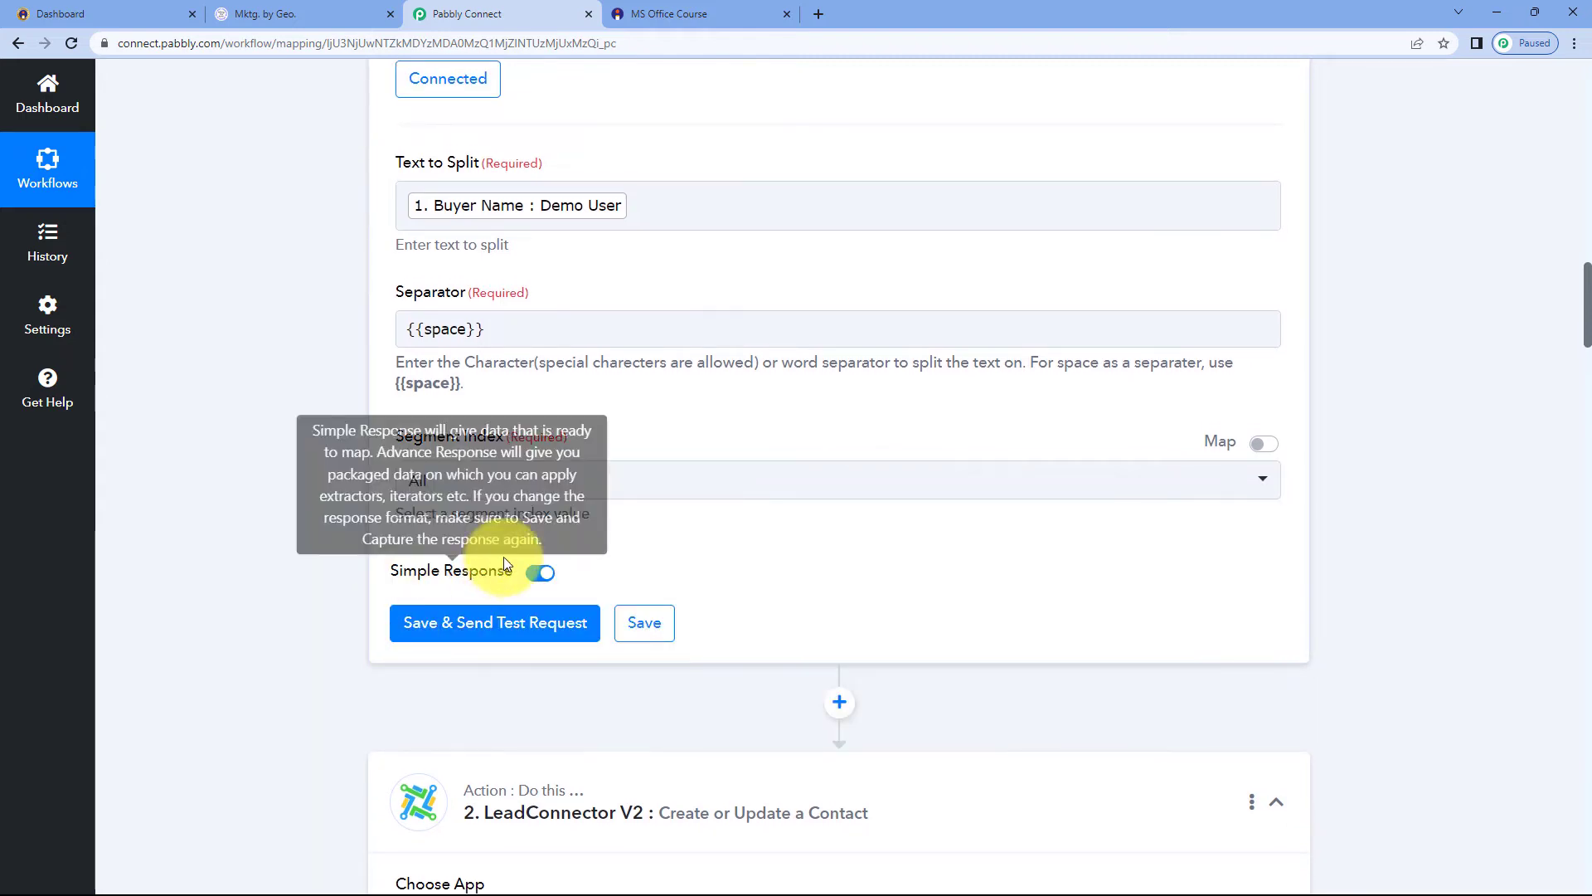
pyautogui.click(485, 630)
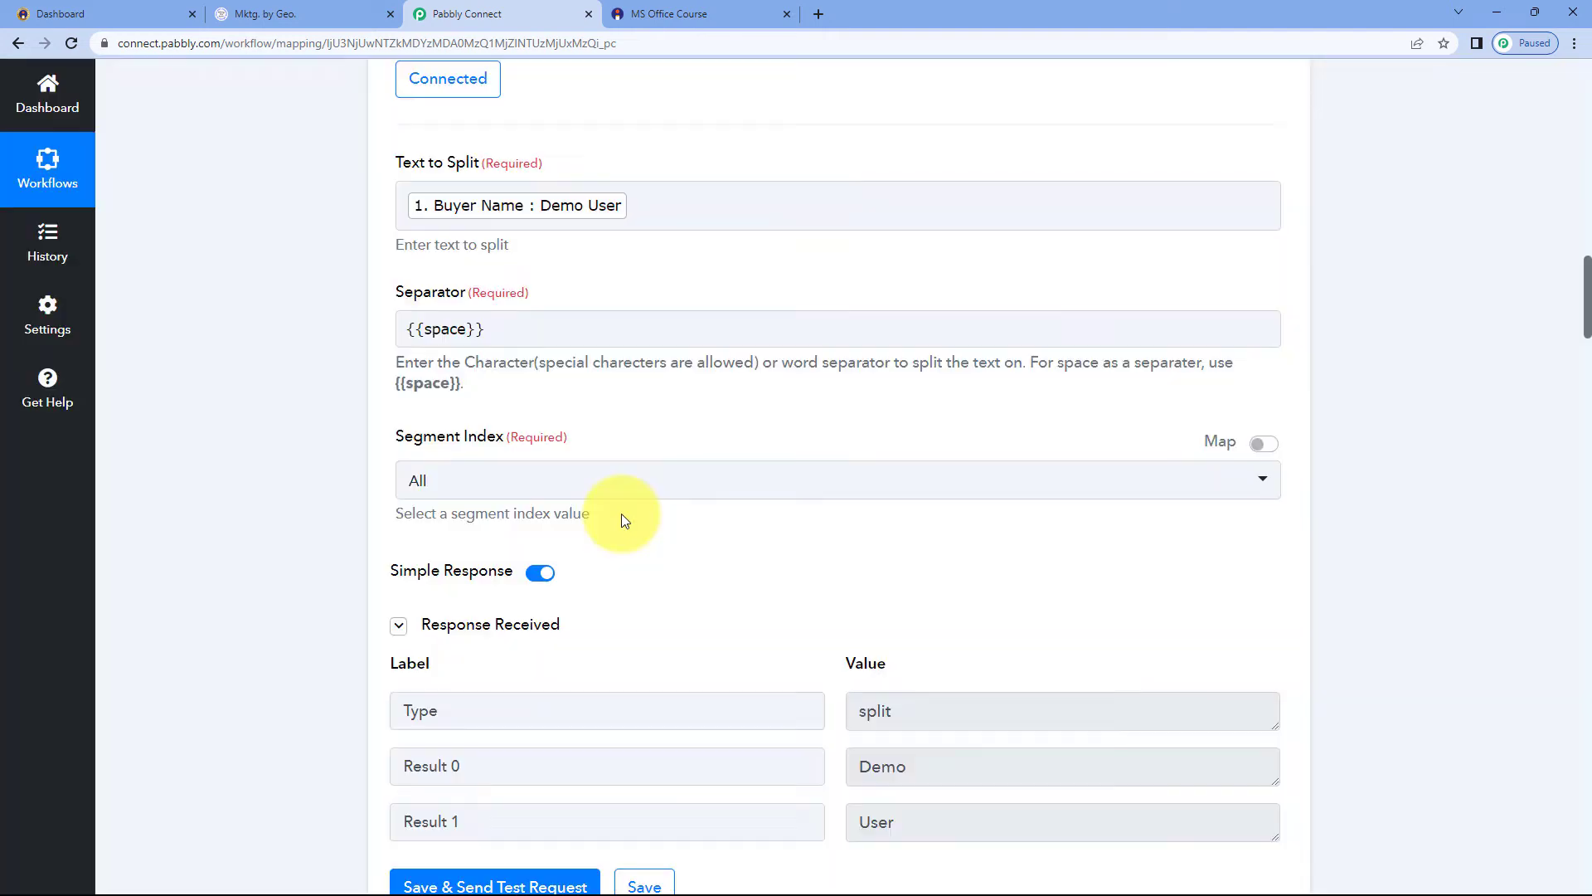
pyautogui.scroll(-1, 635, 526)
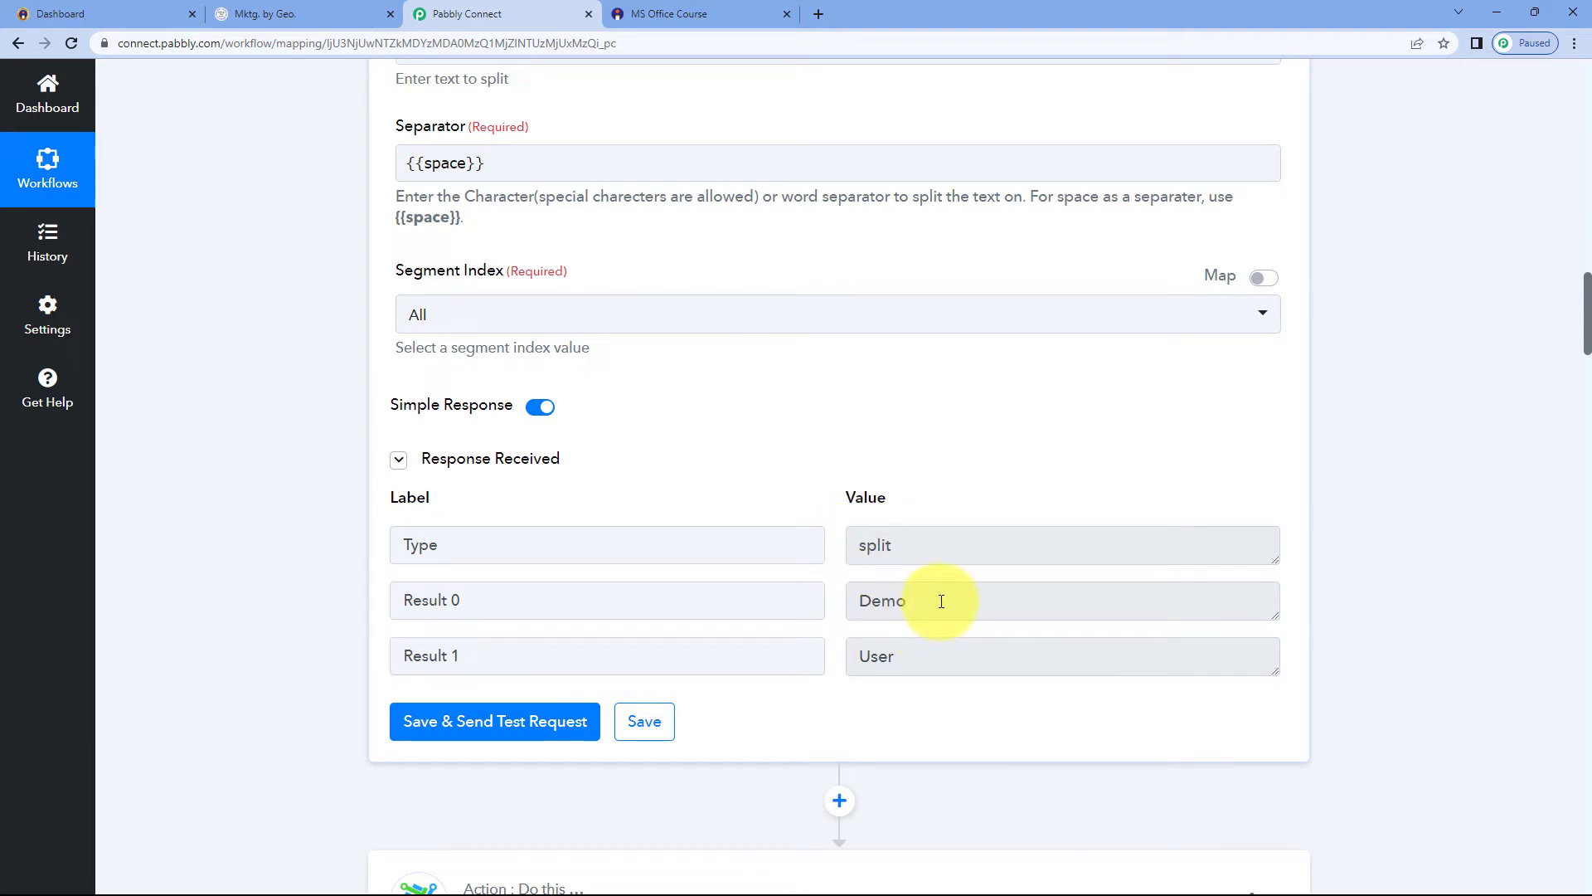
# Review the split step's Result 0 and Result 1 values in the received response
pyautogui.moveTo(941, 606); pyautogui.dragTo(799, 606)
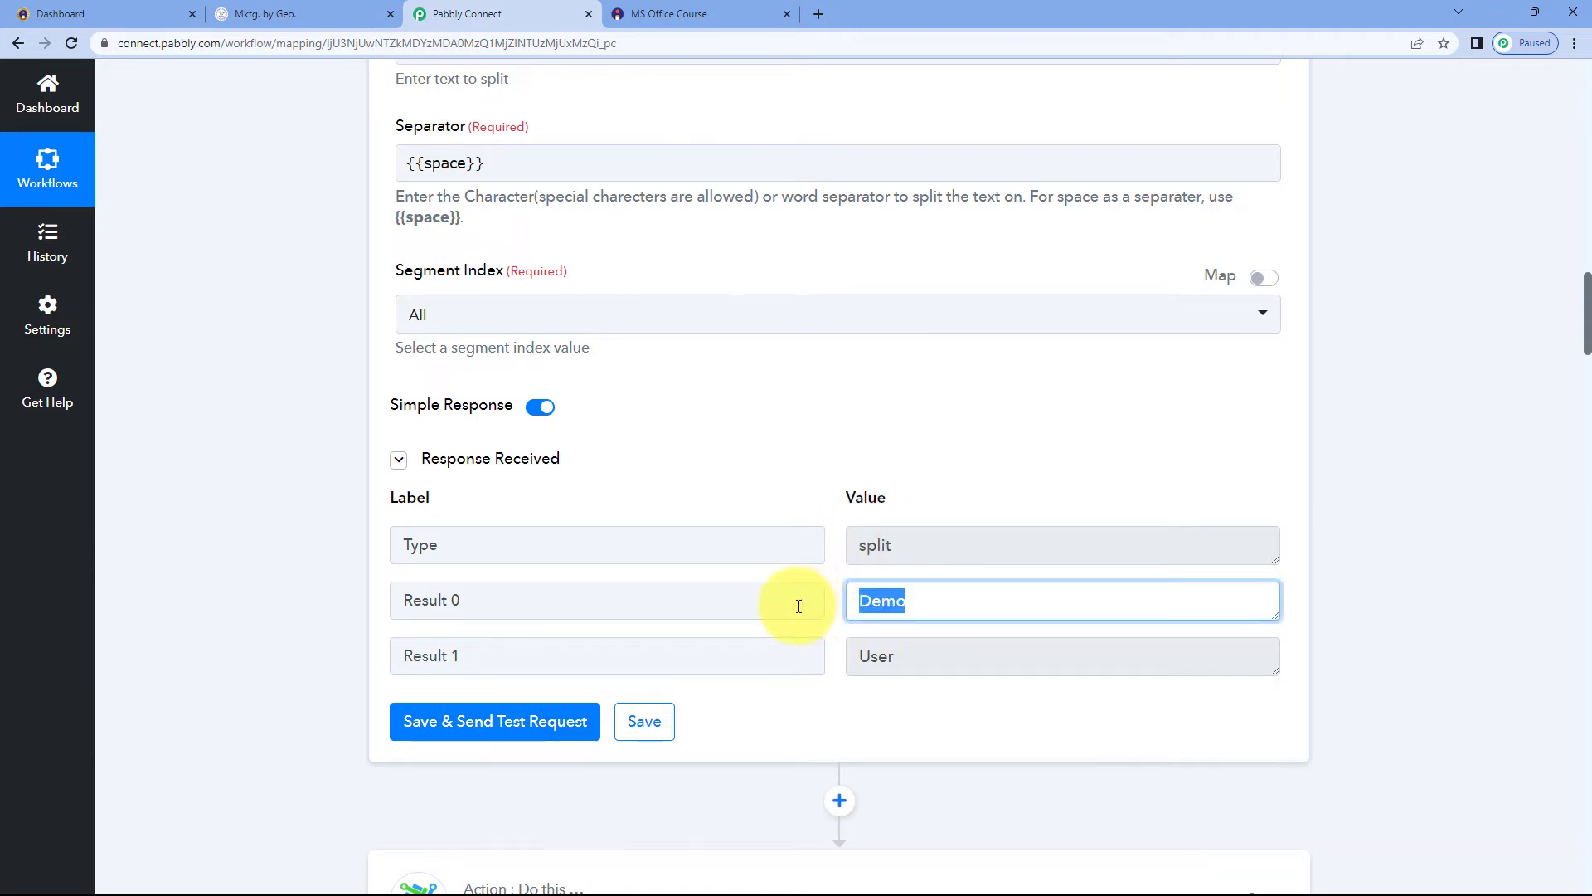
pyautogui.moveTo(916, 651); pyautogui.dragTo(843, 653)
pyautogui.click(834, 630)
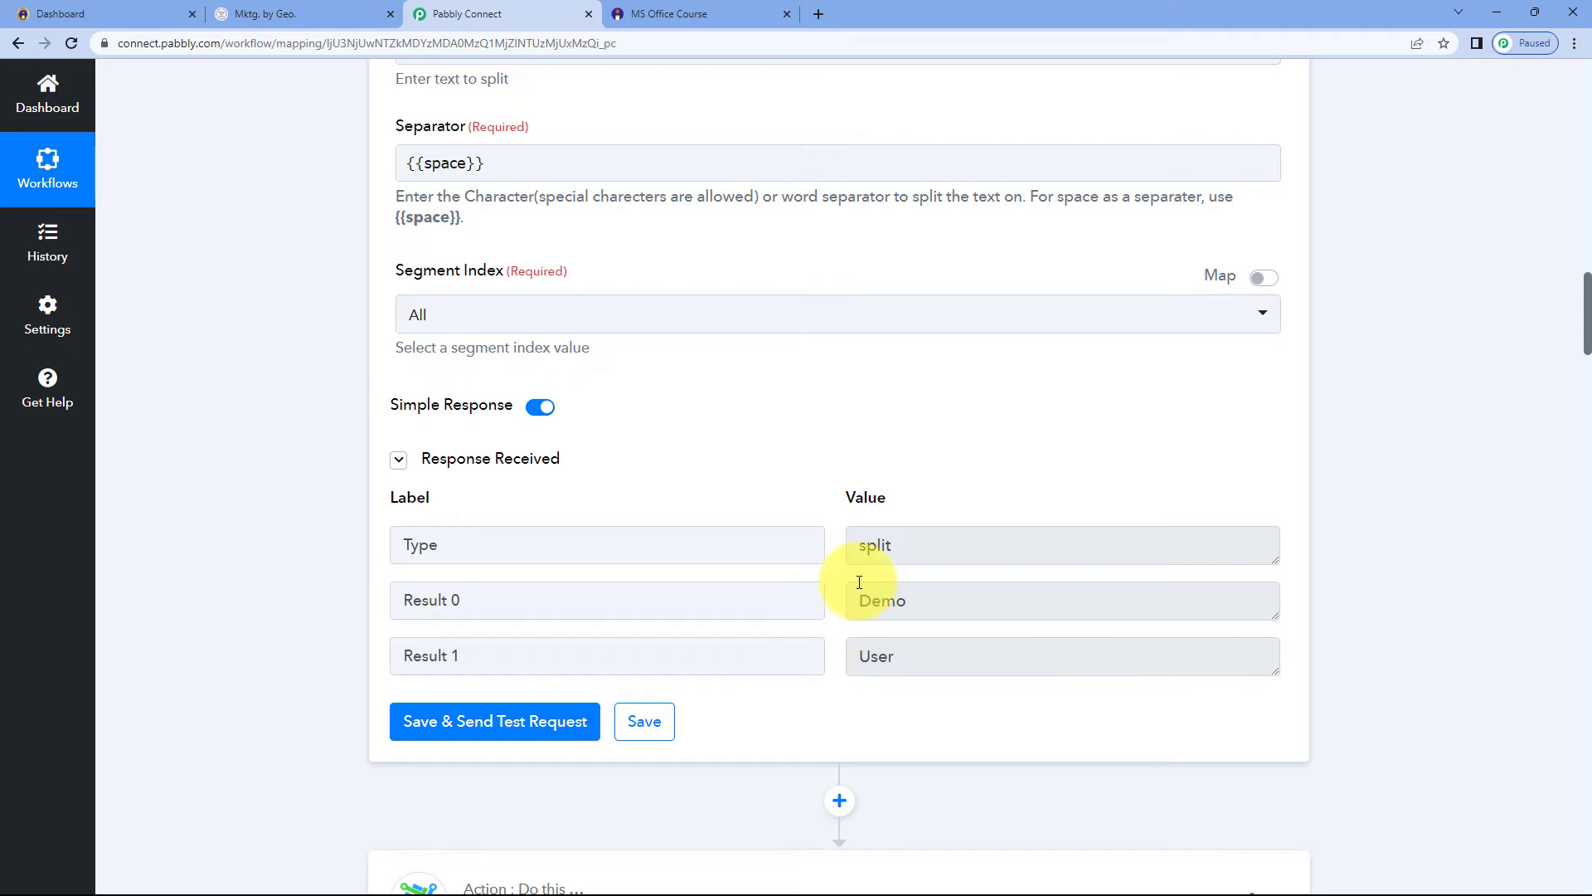
pyautogui.scroll(2, 711, 302)
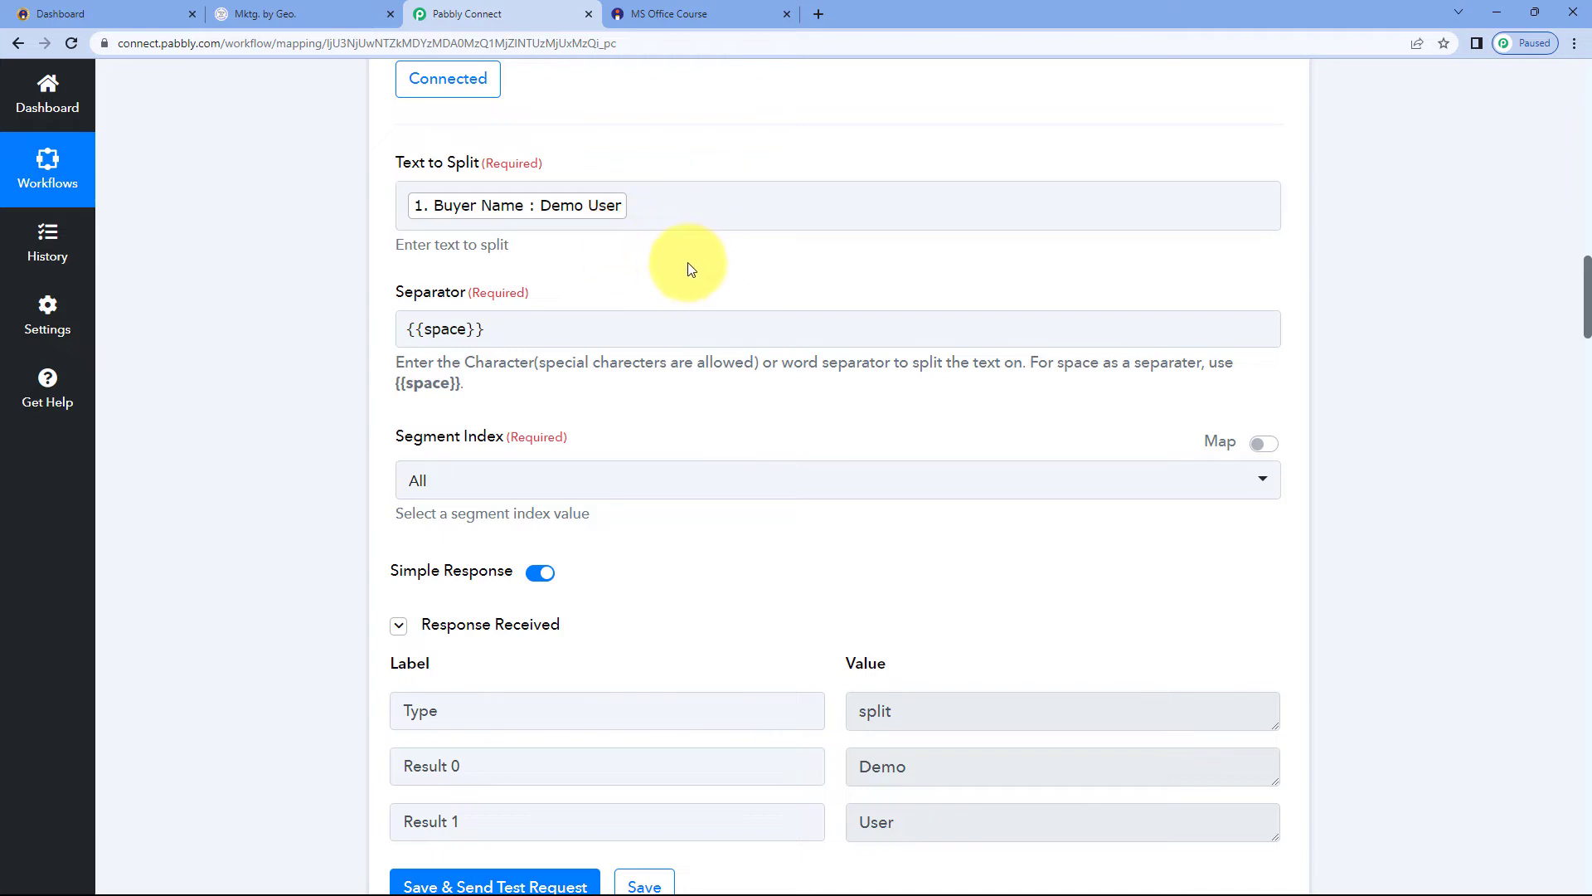
pyautogui.scroll(1, 689, 263)
pyautogui.scroll(-6, 696, 277)
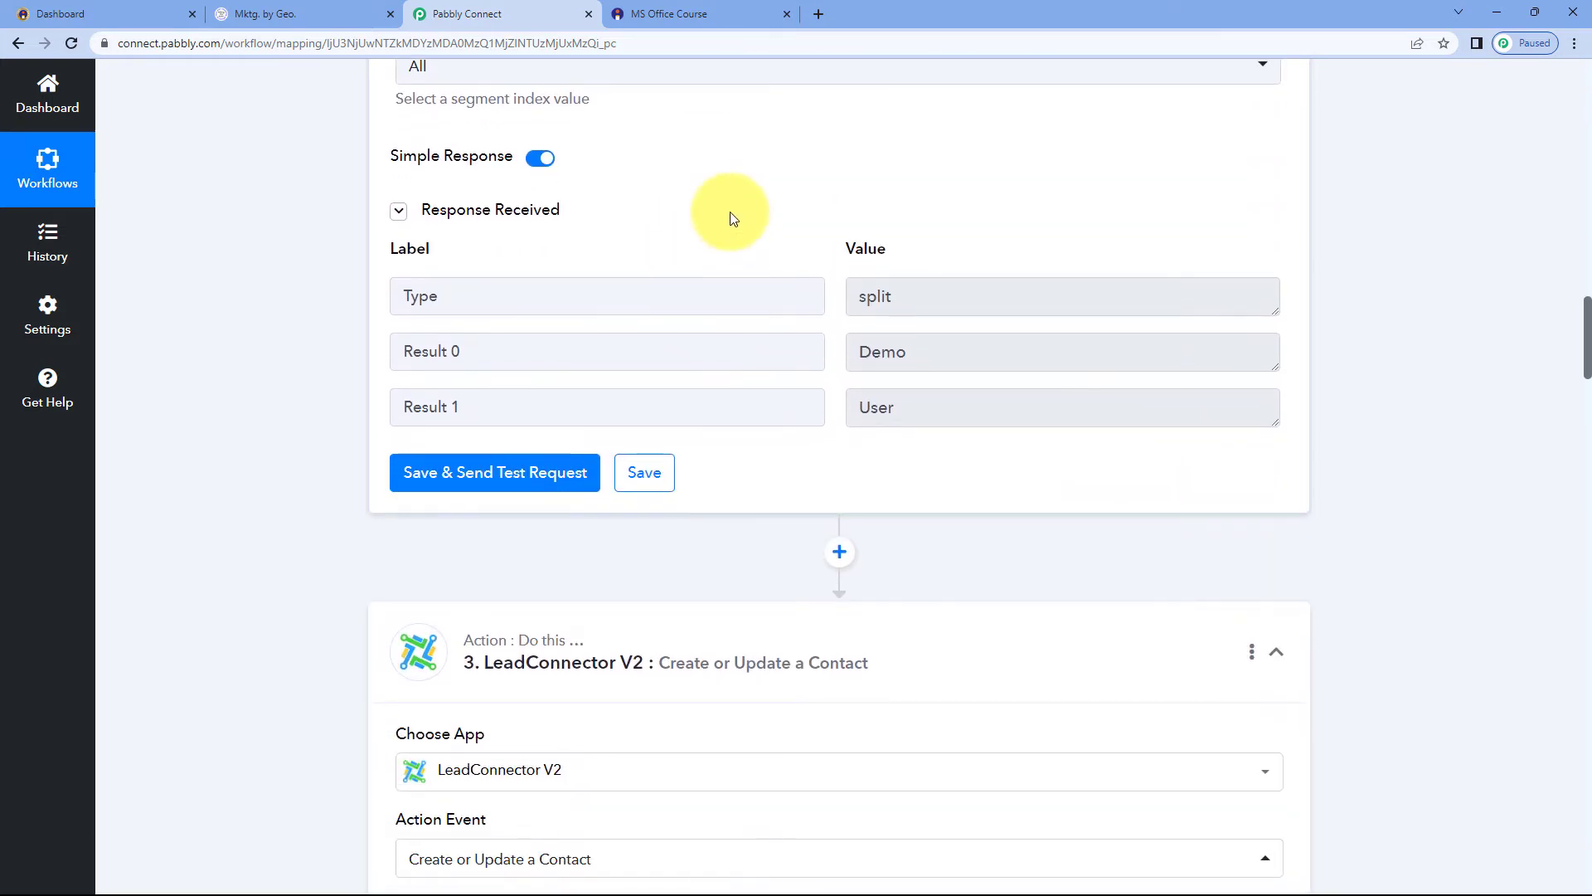
pyautogui.scroll(-1, 775, 256)
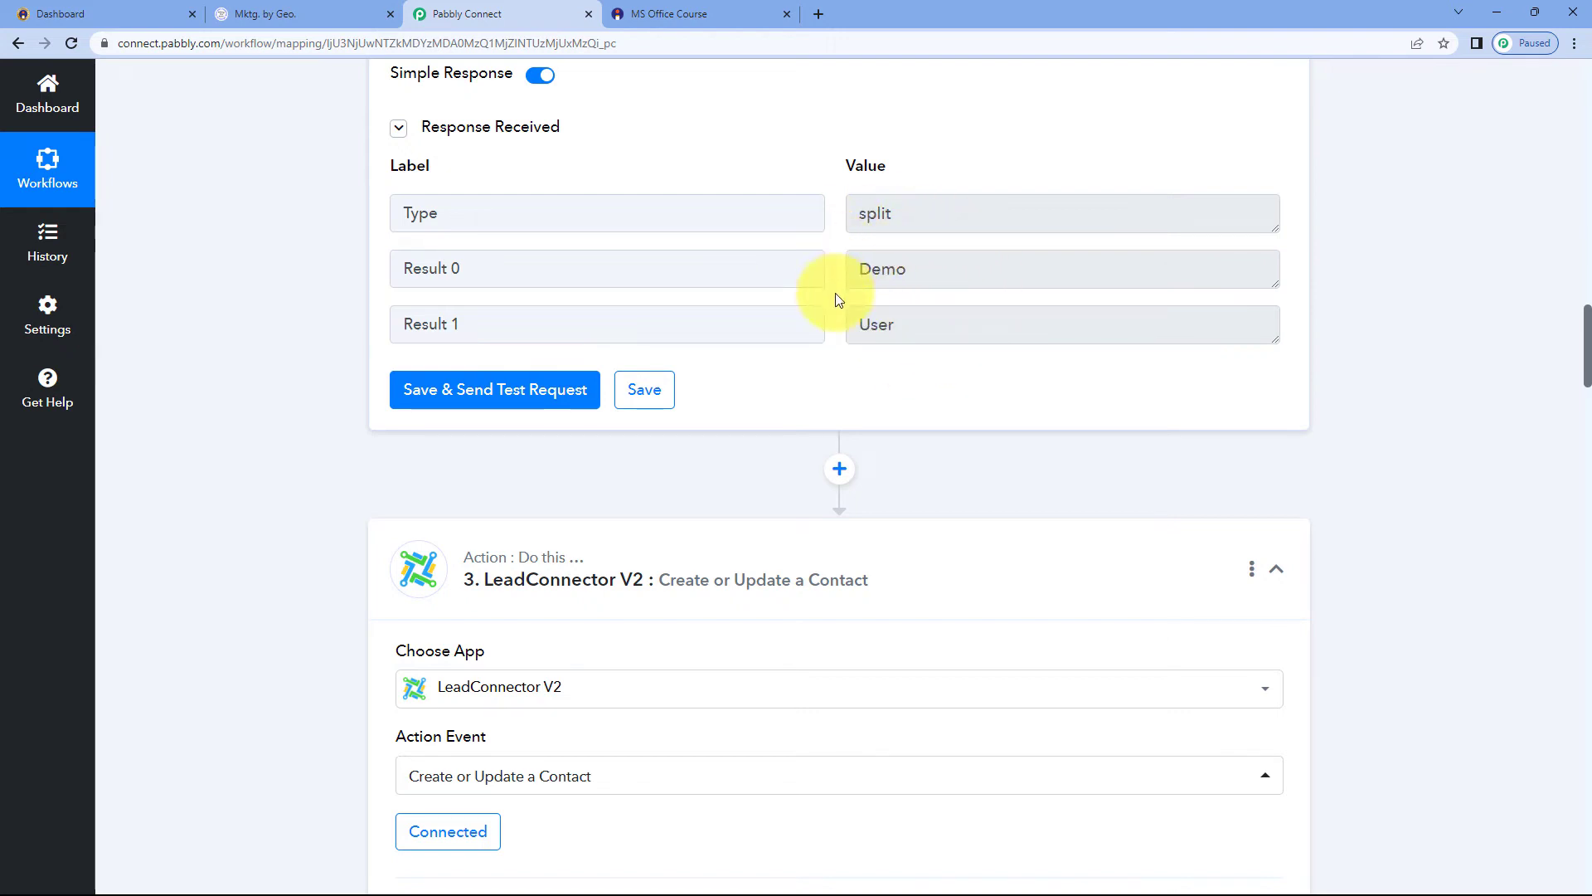
pyautogui.scroll(-7, 838, 298)
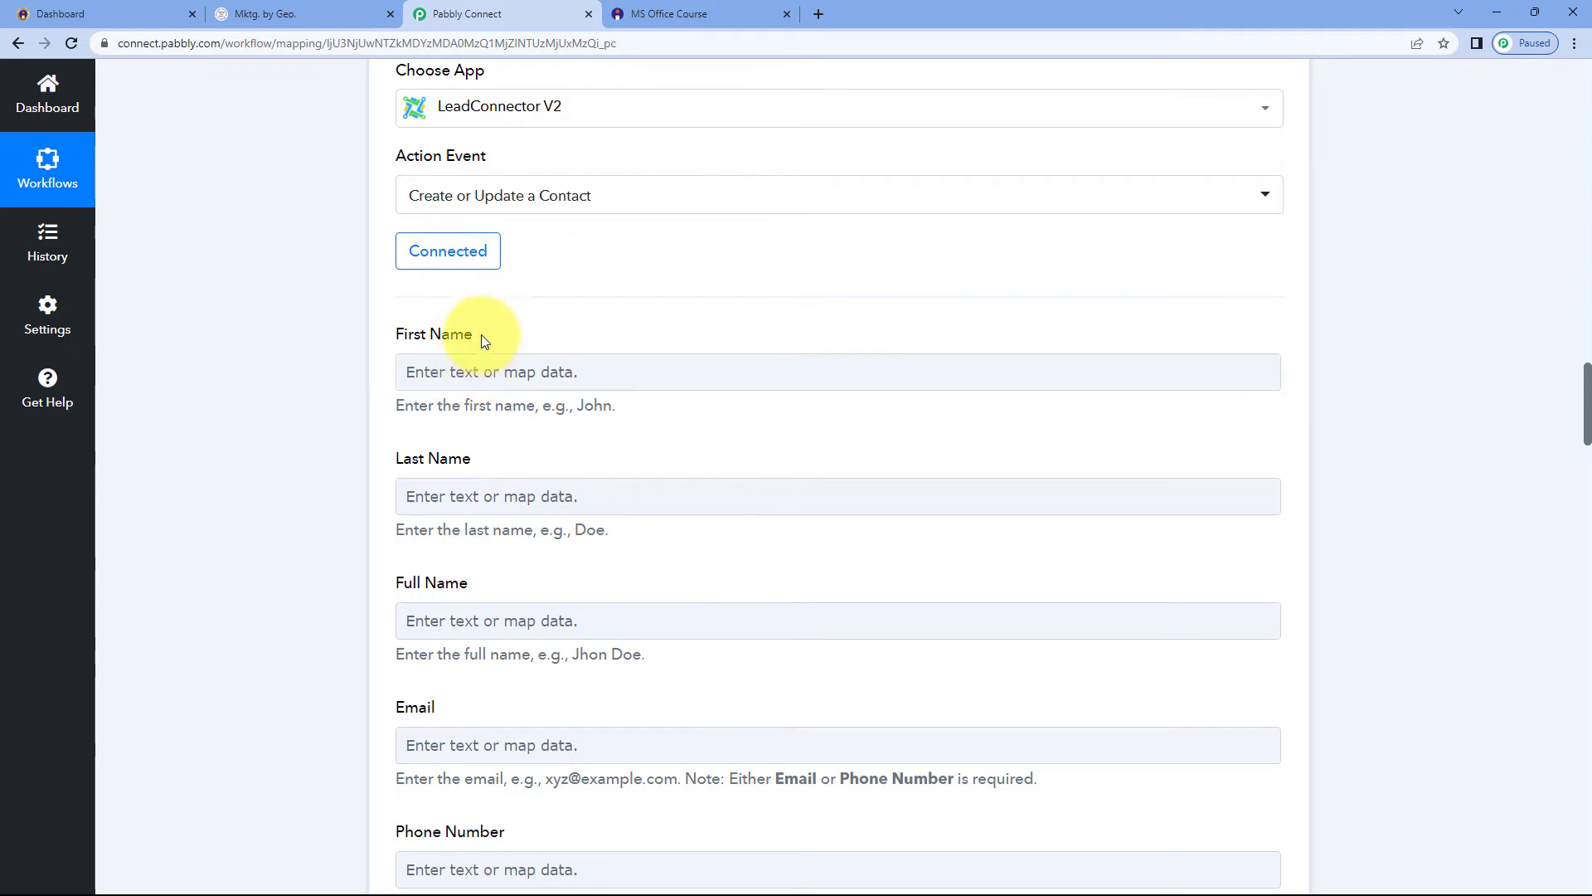
# Keep the existing LeadConnector V2 #3 connection for the Create or Update a Contact action and save it
pyautogui.click(445, 373)
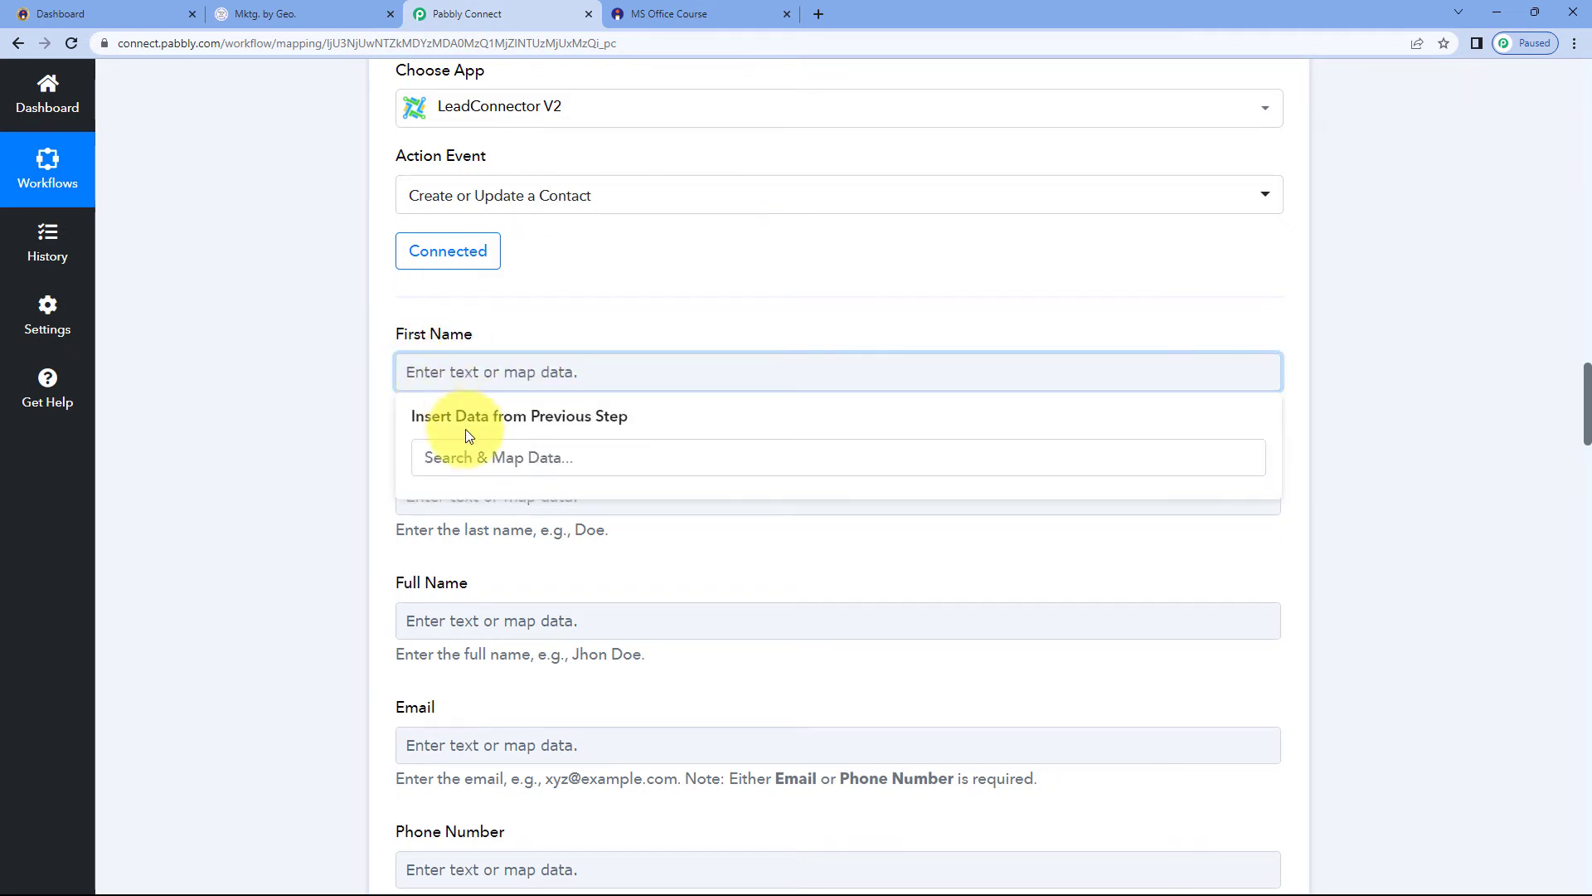
pyautogui.click(380, 392)
pyautogui.scroll(3, 676, 313)
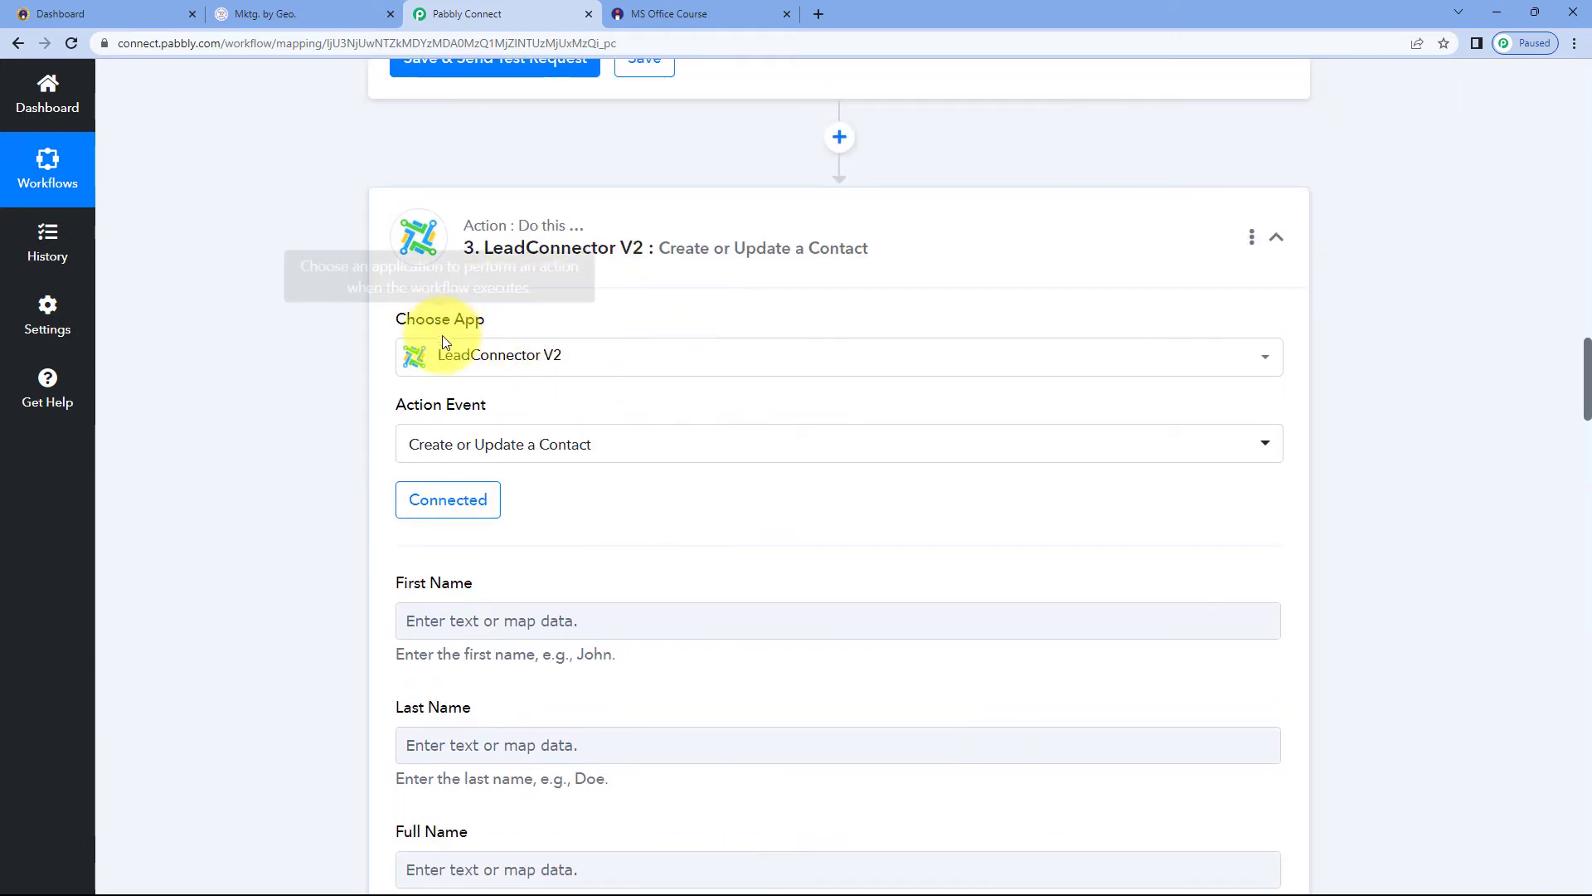
pyautogui.scroll(4, 653, 316)
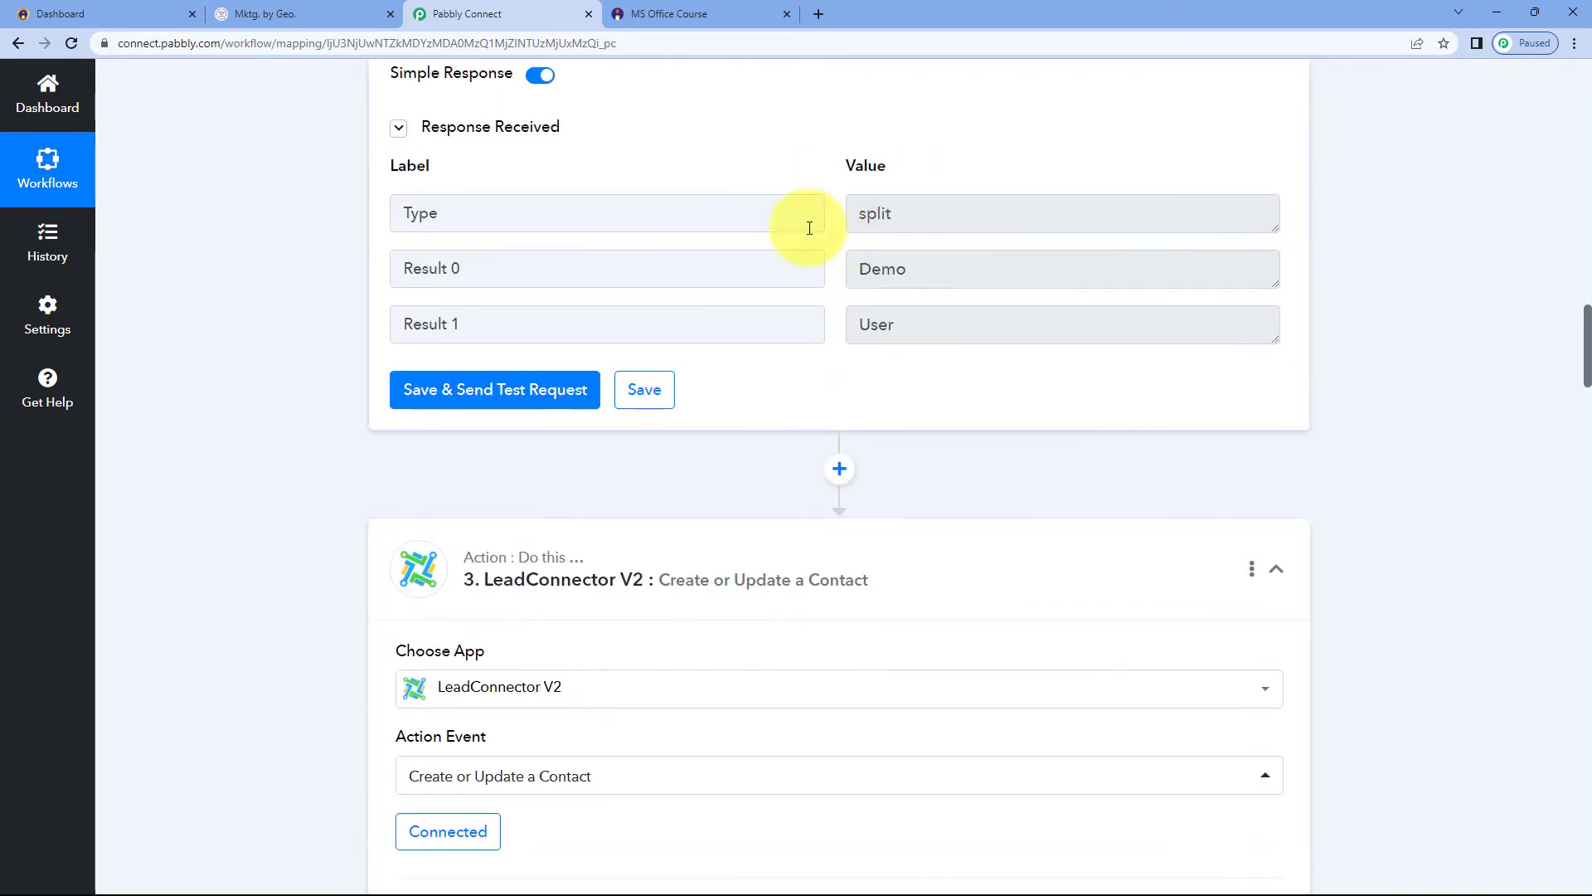
pyautogui.scroll(-6, 782, 256)
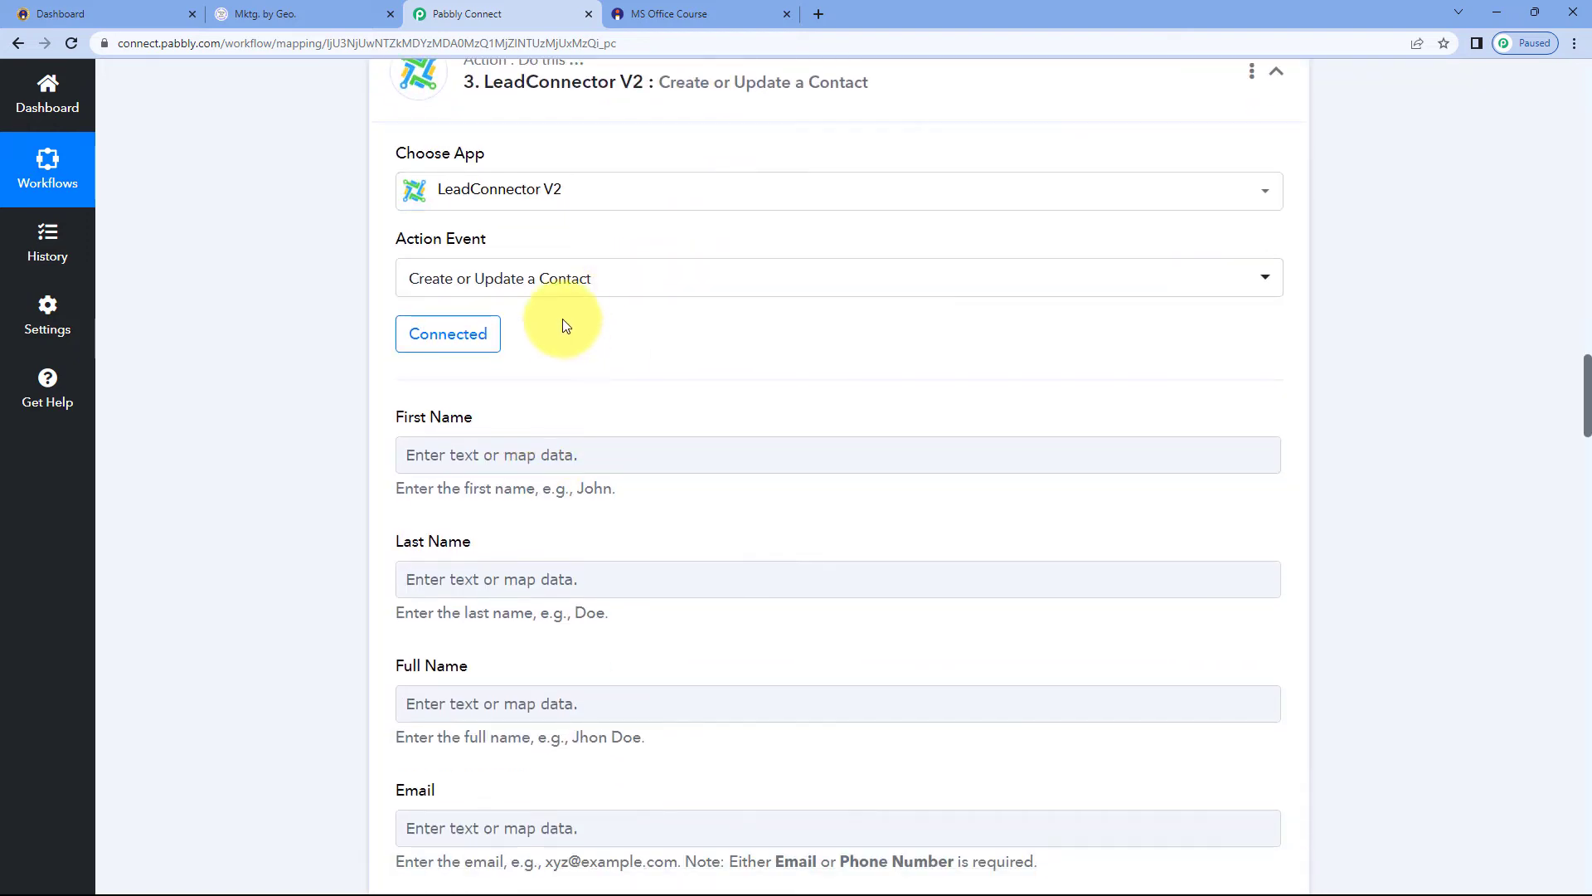
pyautogui.click(450, 342)
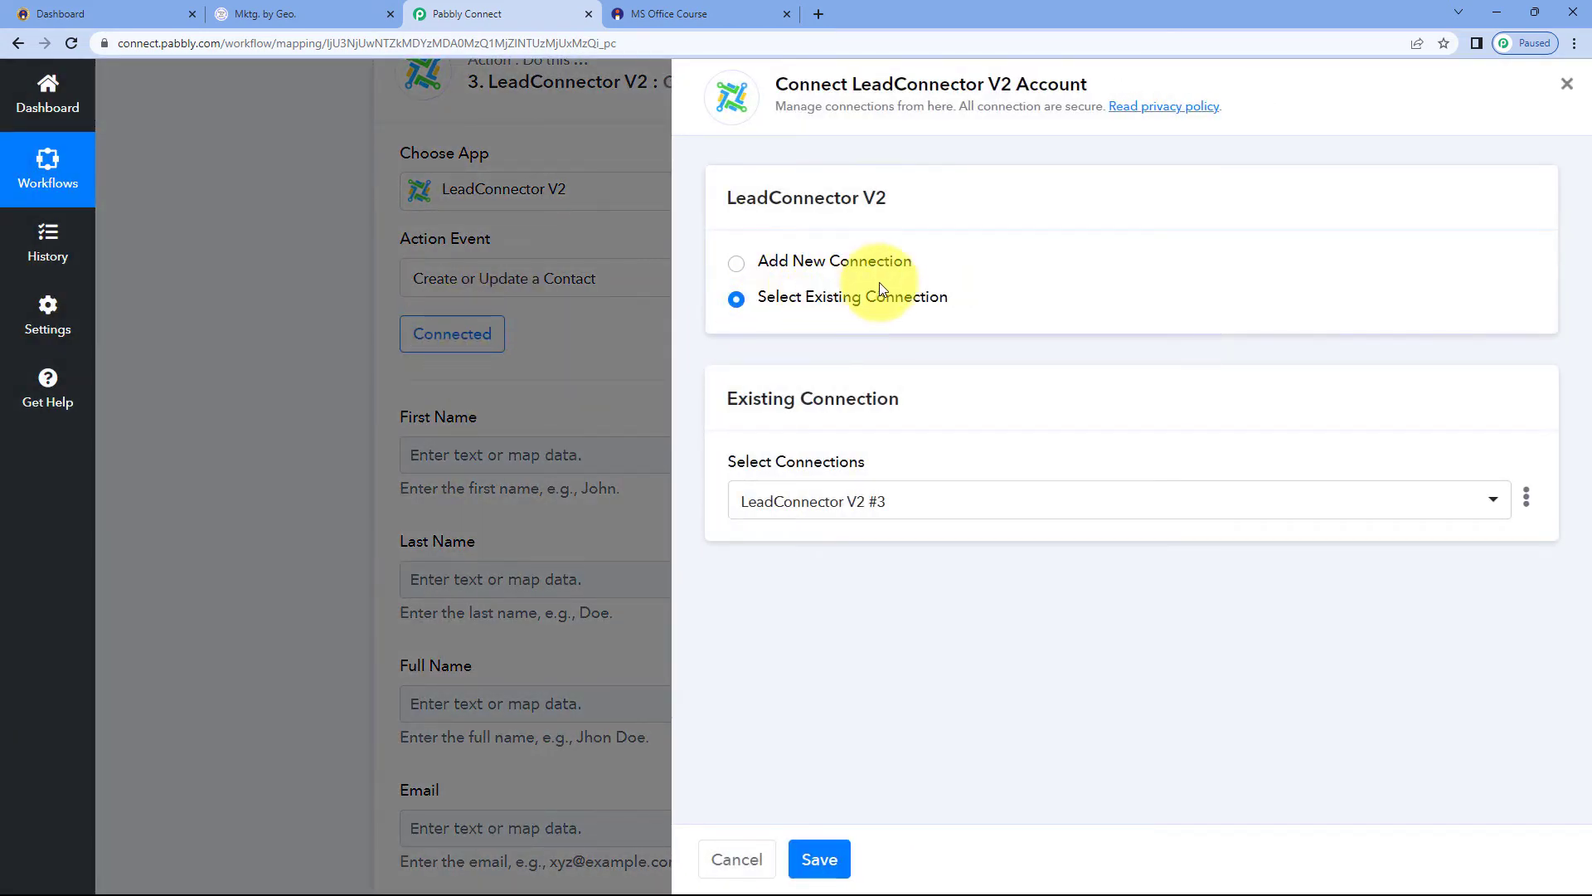
pyautogui.click(817, 860)
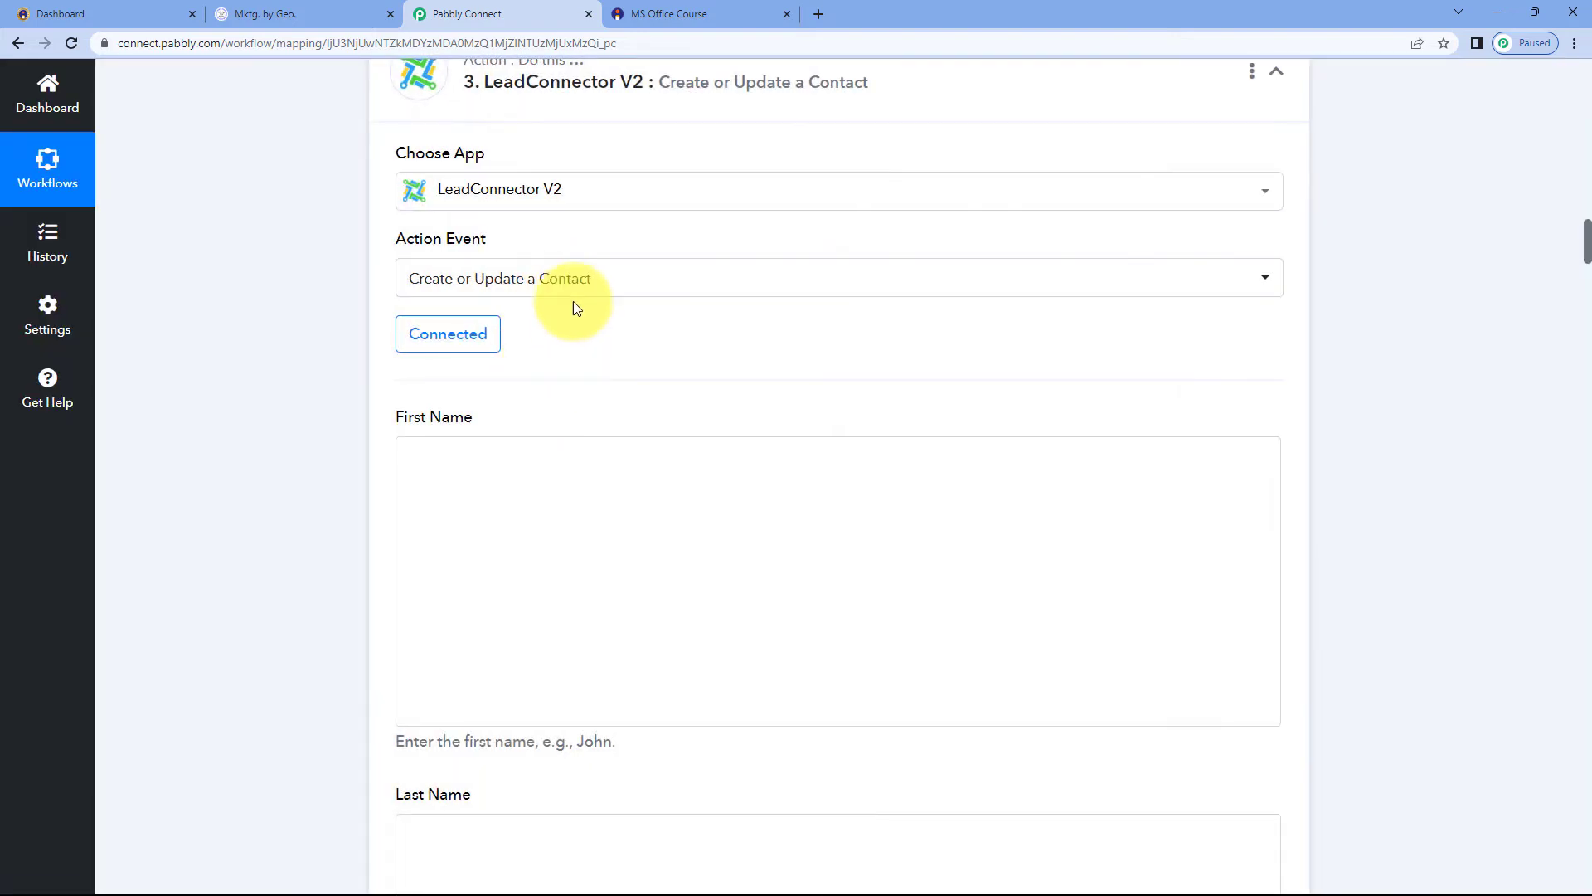
# Map the Text Formatter's Result 0 into the contact's First Name field
pyautogui.scroll(-1, 547, 340)
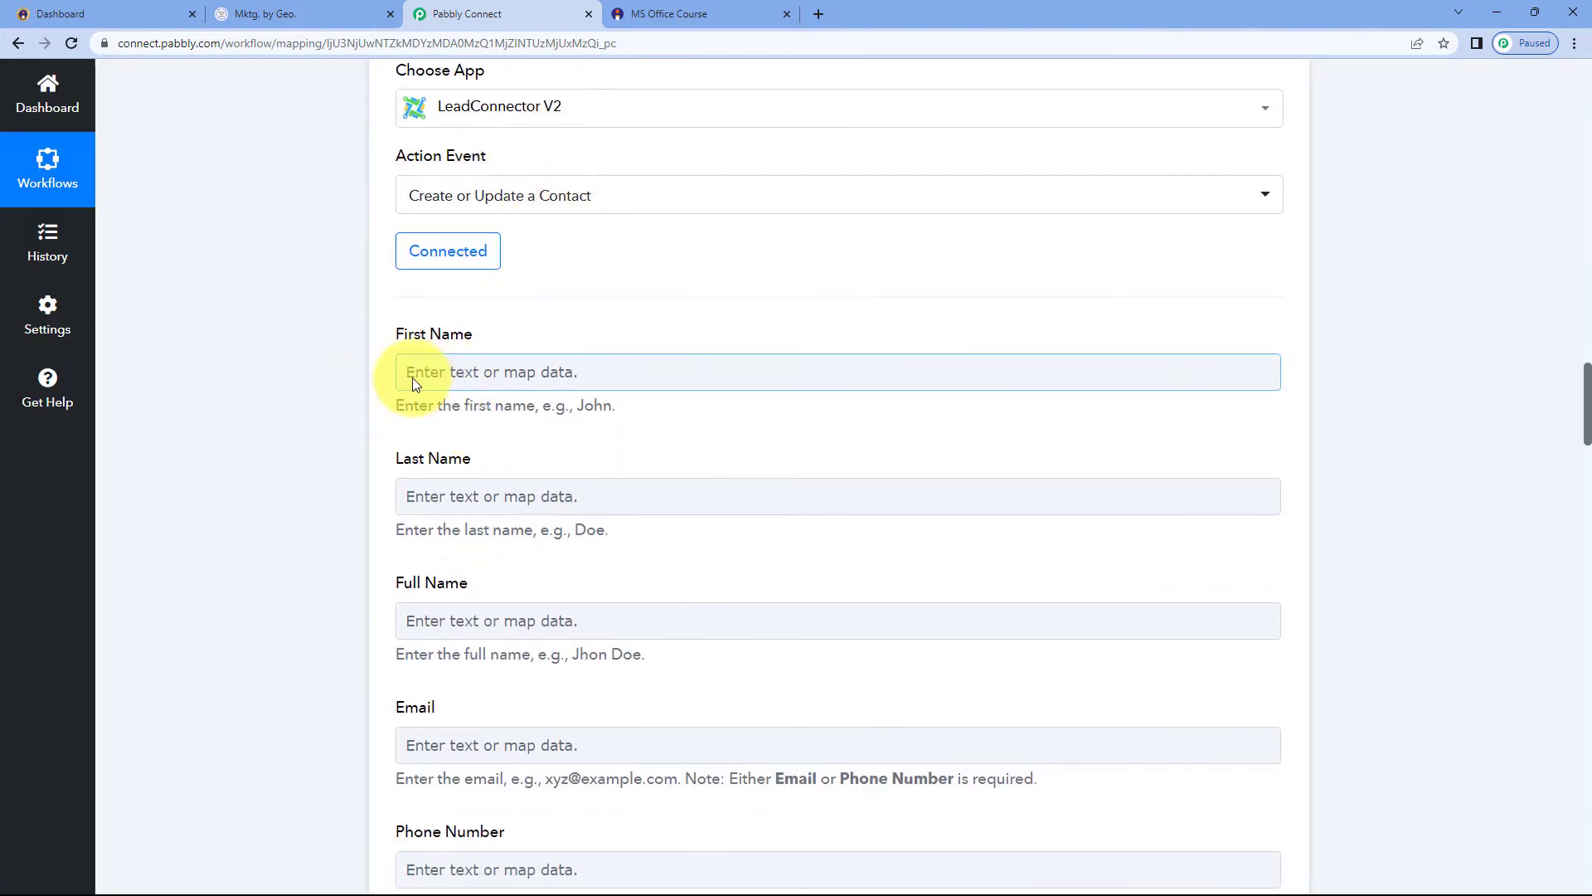
pyautogui.click(440, 372)
pyautogui.scroll(-1, 367, 377)
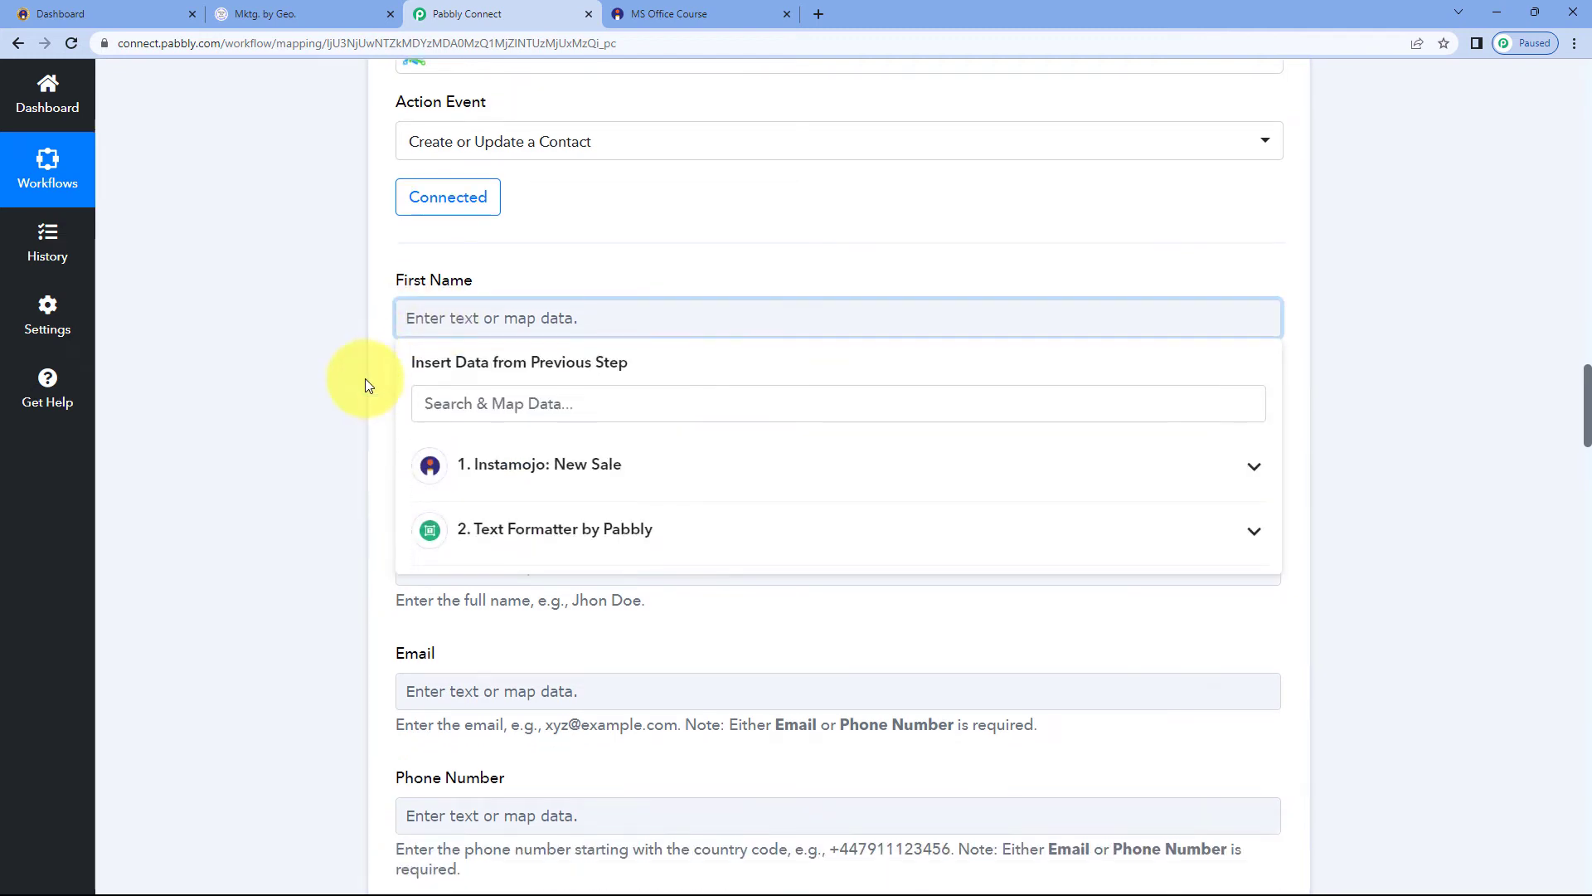
pyautogui.doubleClick(564, 442)
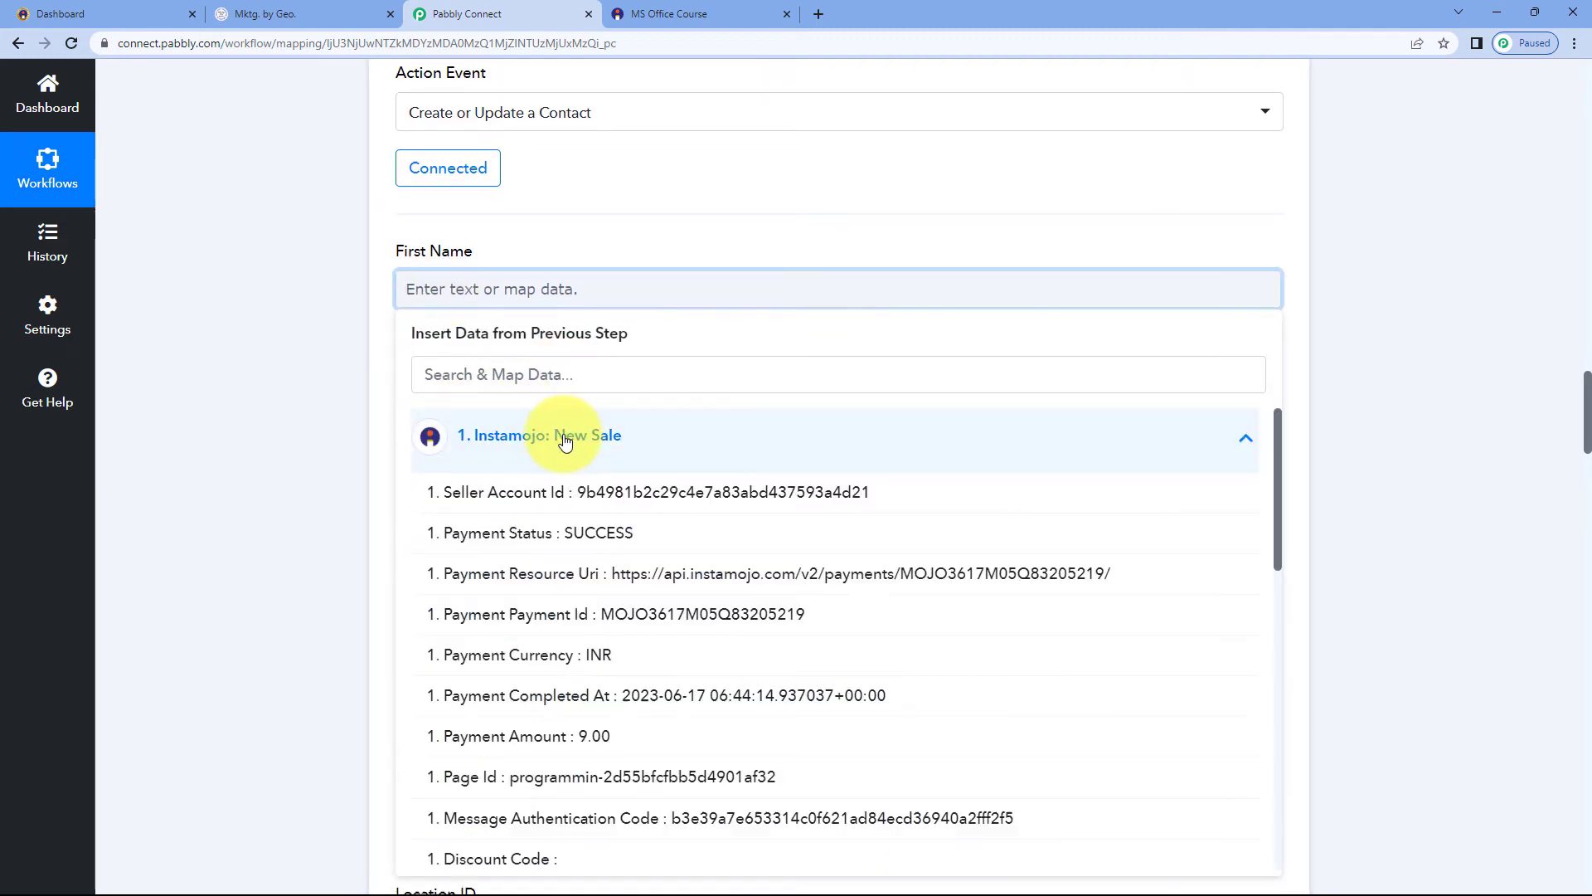
pyautogui.click(515, 497)
pyautogui.click(526, 501)
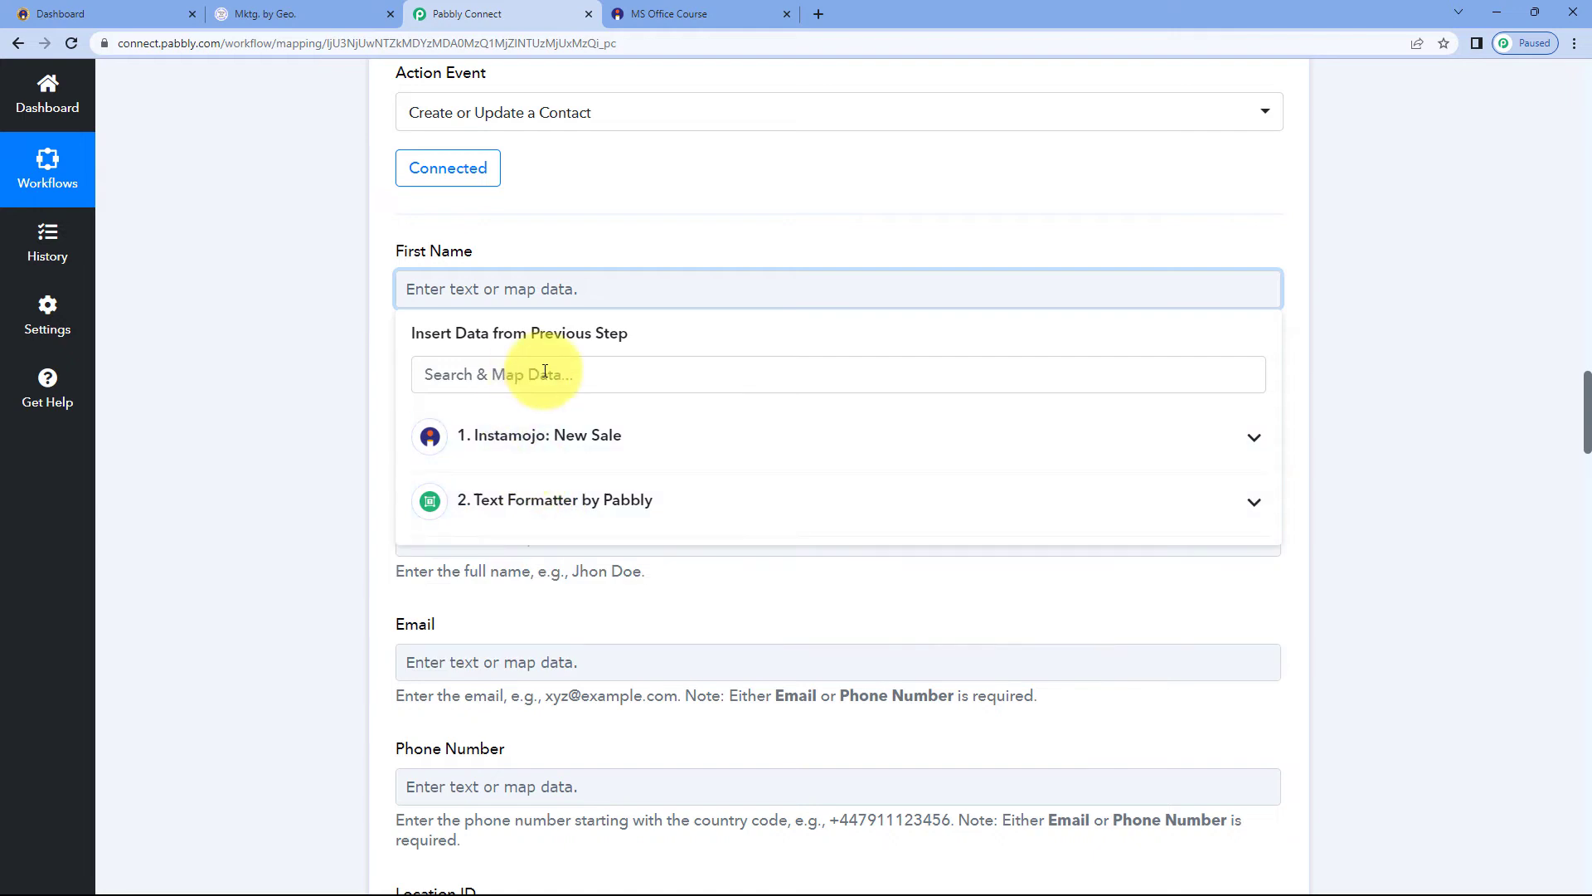
pyautogui.click(555, 498)
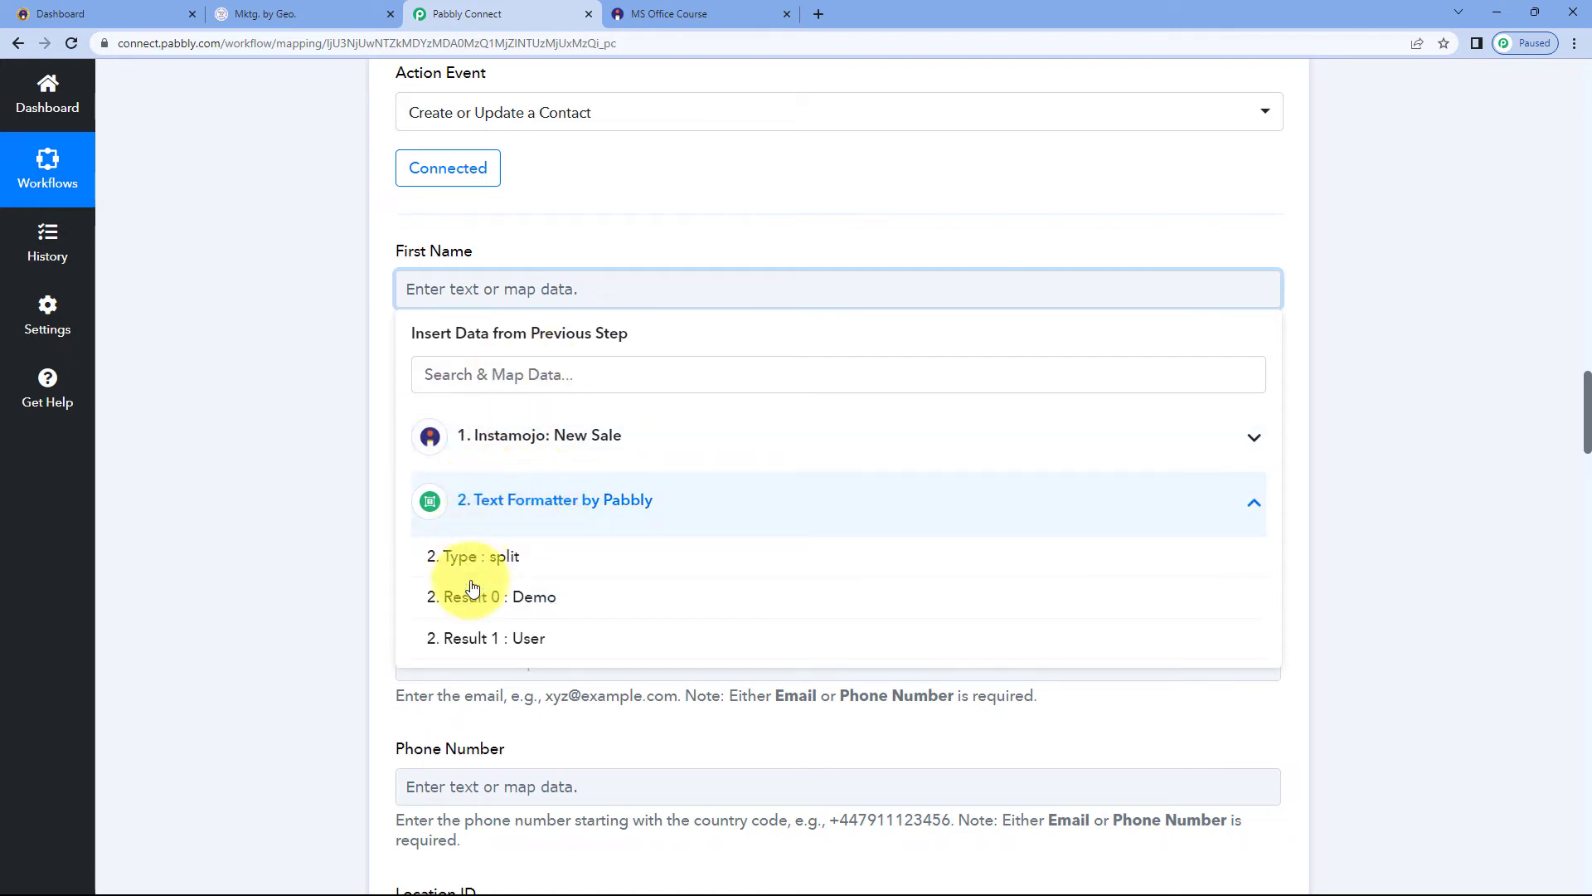
pyautogui.click(483, 607)
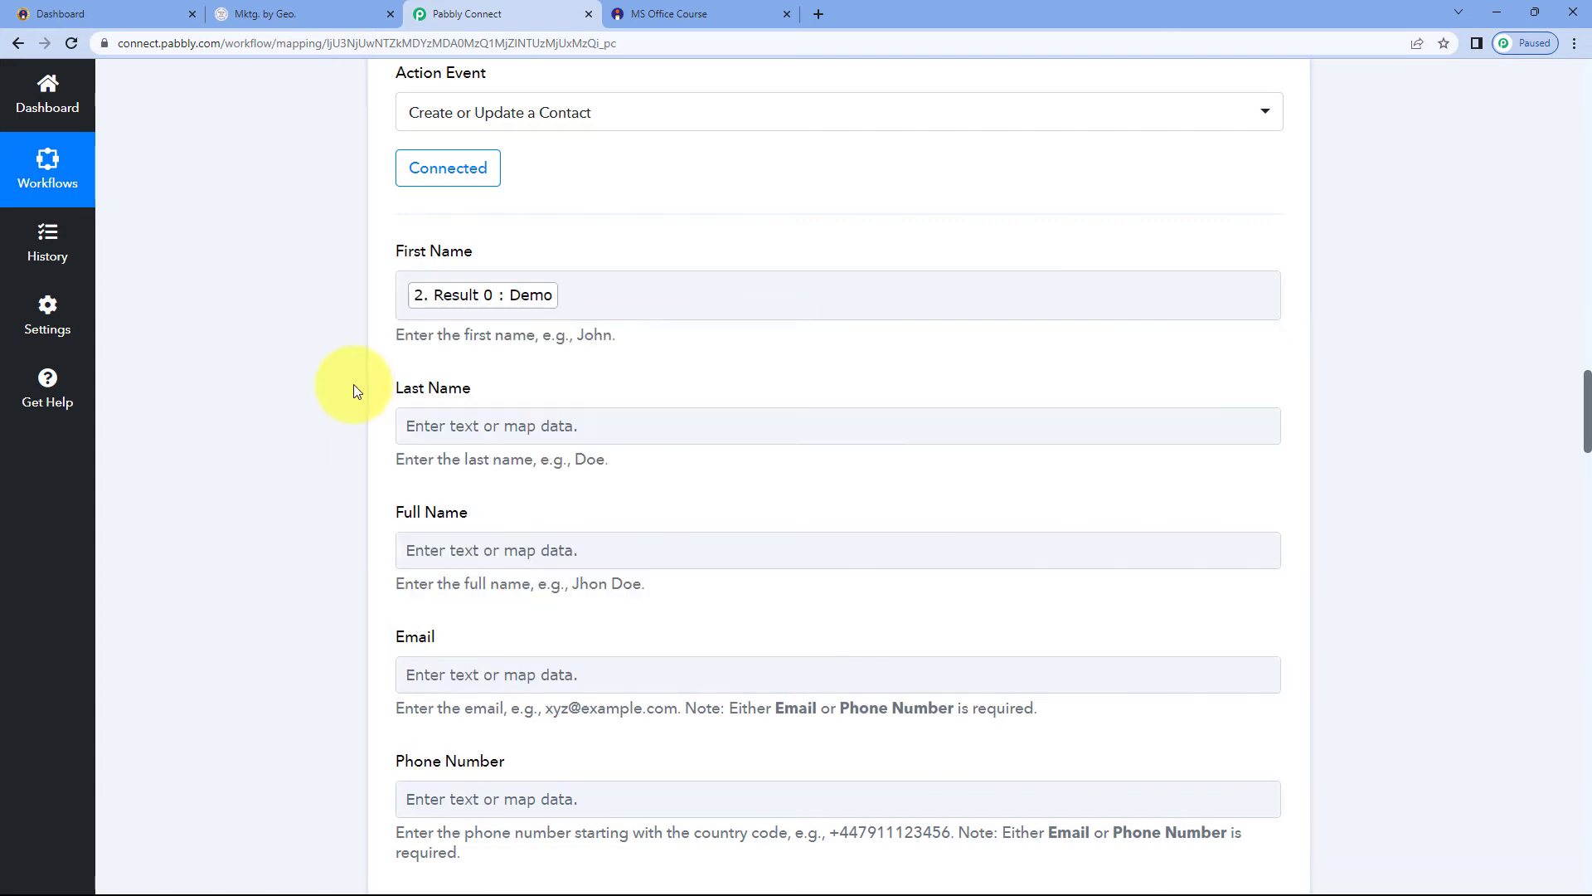
# Map the Text Formatter's Result 1 into the Last Name field
pyautogui.scroll(-1, 353, 385)
pyautogui.click(495, 341)
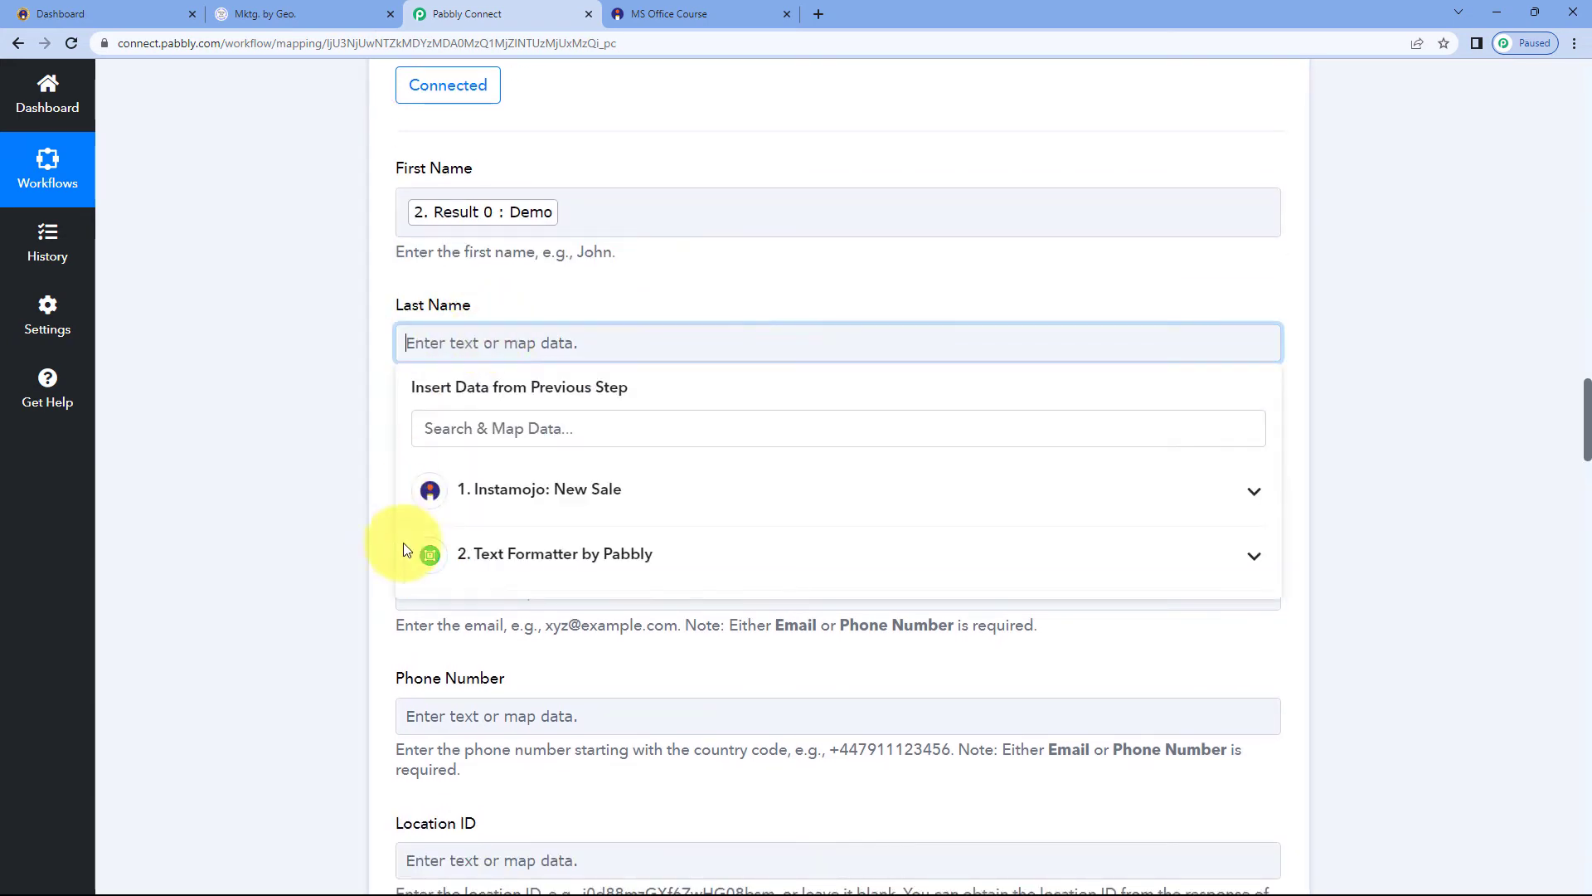
pyautogui.click(510, 580)
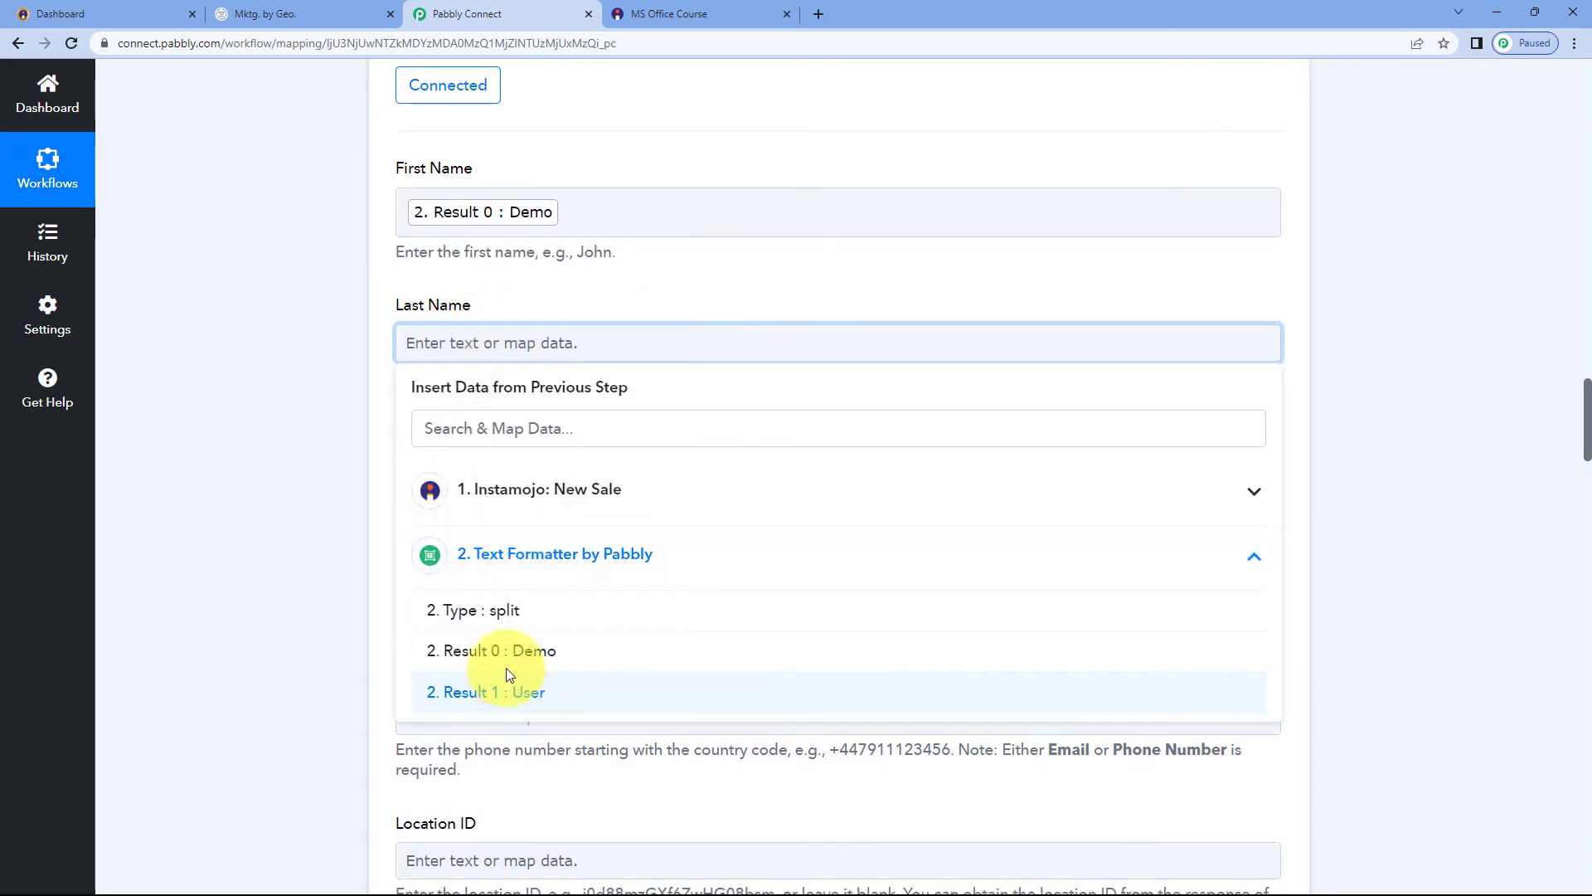
pyautogui.click(510, 688)
# Map the Instamojo trigger's Buyer Name into the Full Name field
pyautogui.scroll(-2, 365, 381)
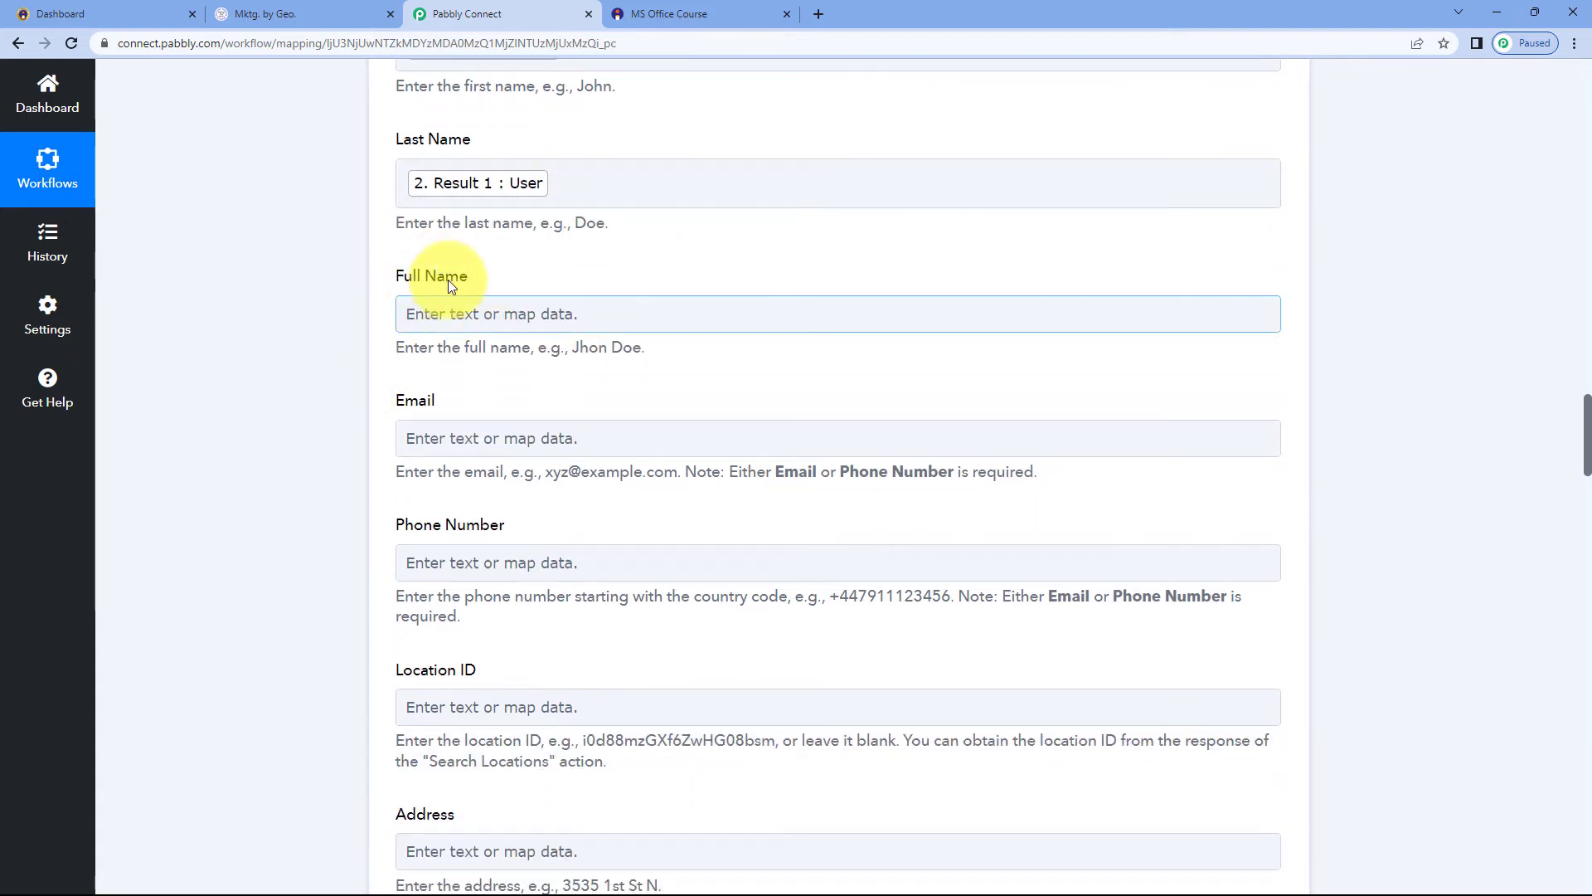
pyautogui.click(463, 312)
pyautogui.scroll(-1, 366, 345)
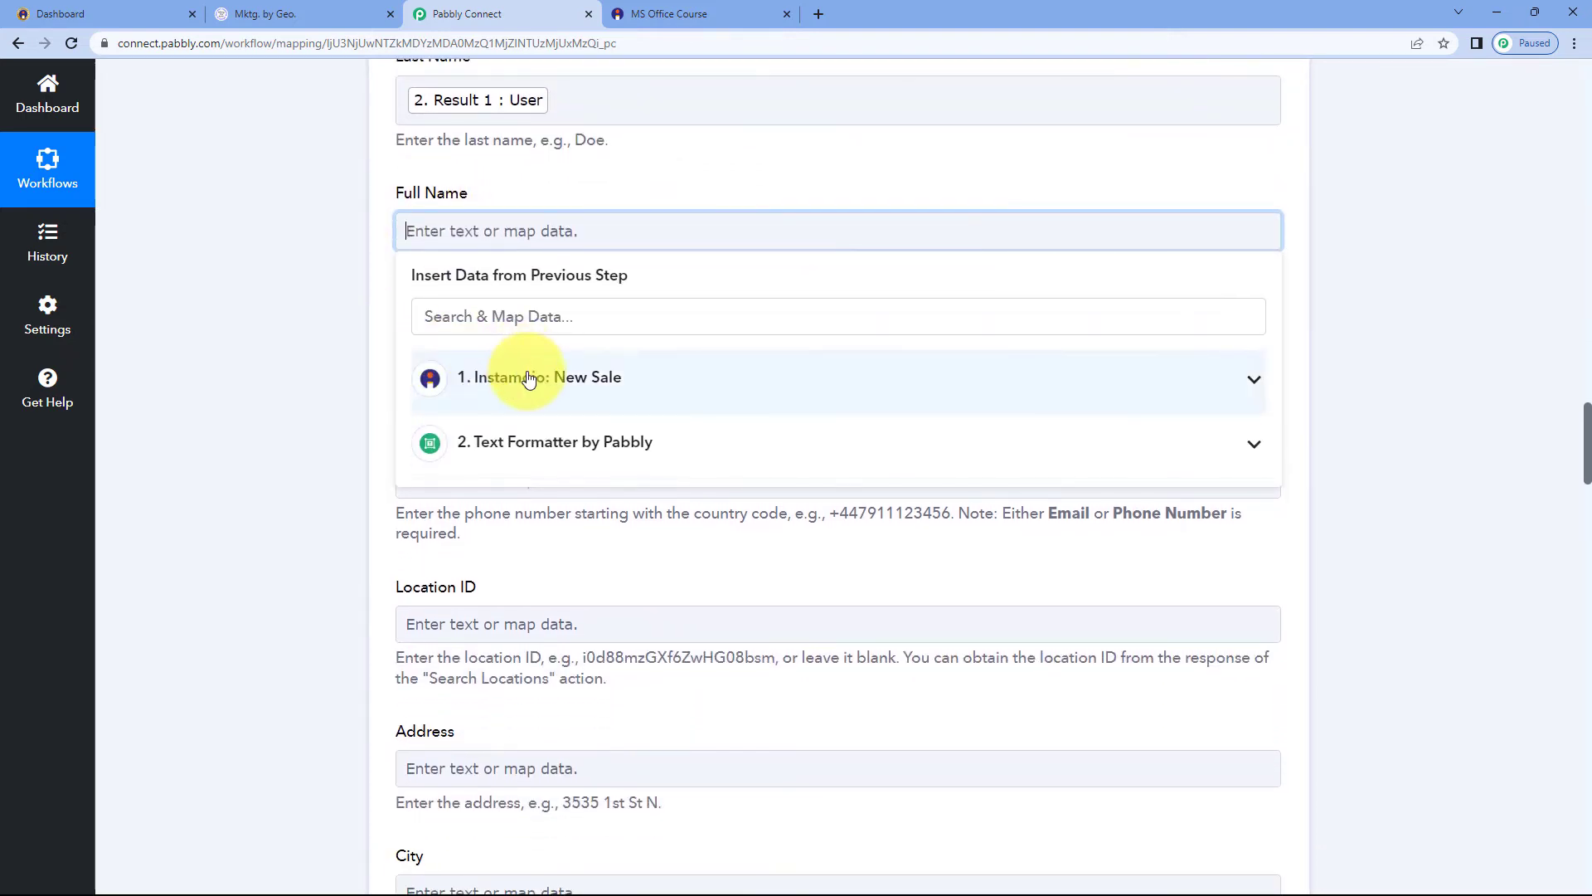
pyautogui.click(497, 372)
pyautogui.scroll(-10, 588, 575)
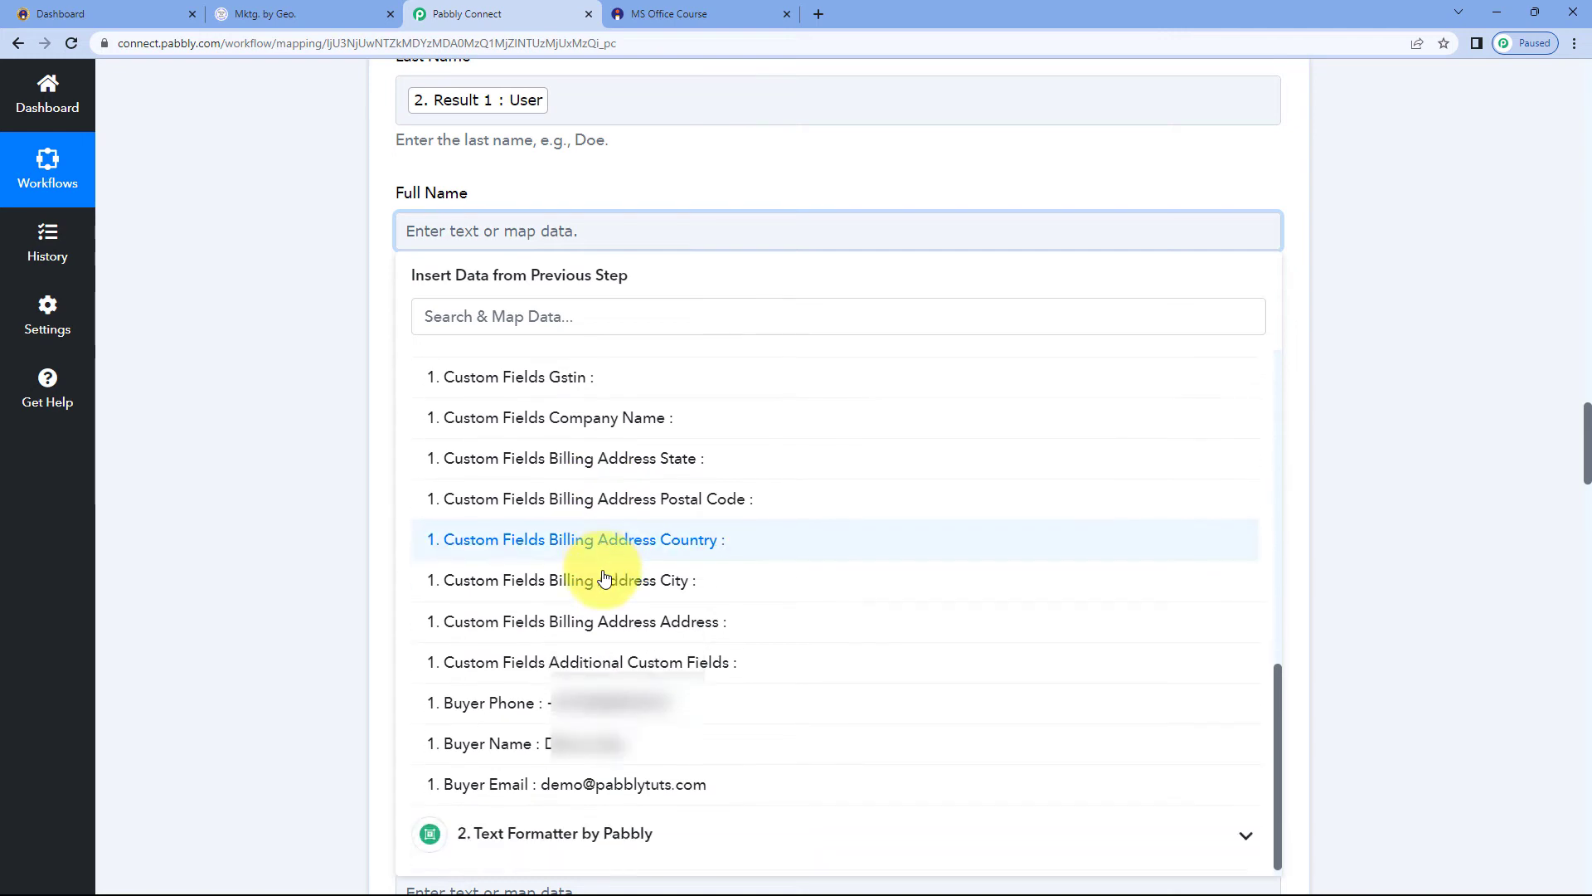
pyautogui.click(581, 743)
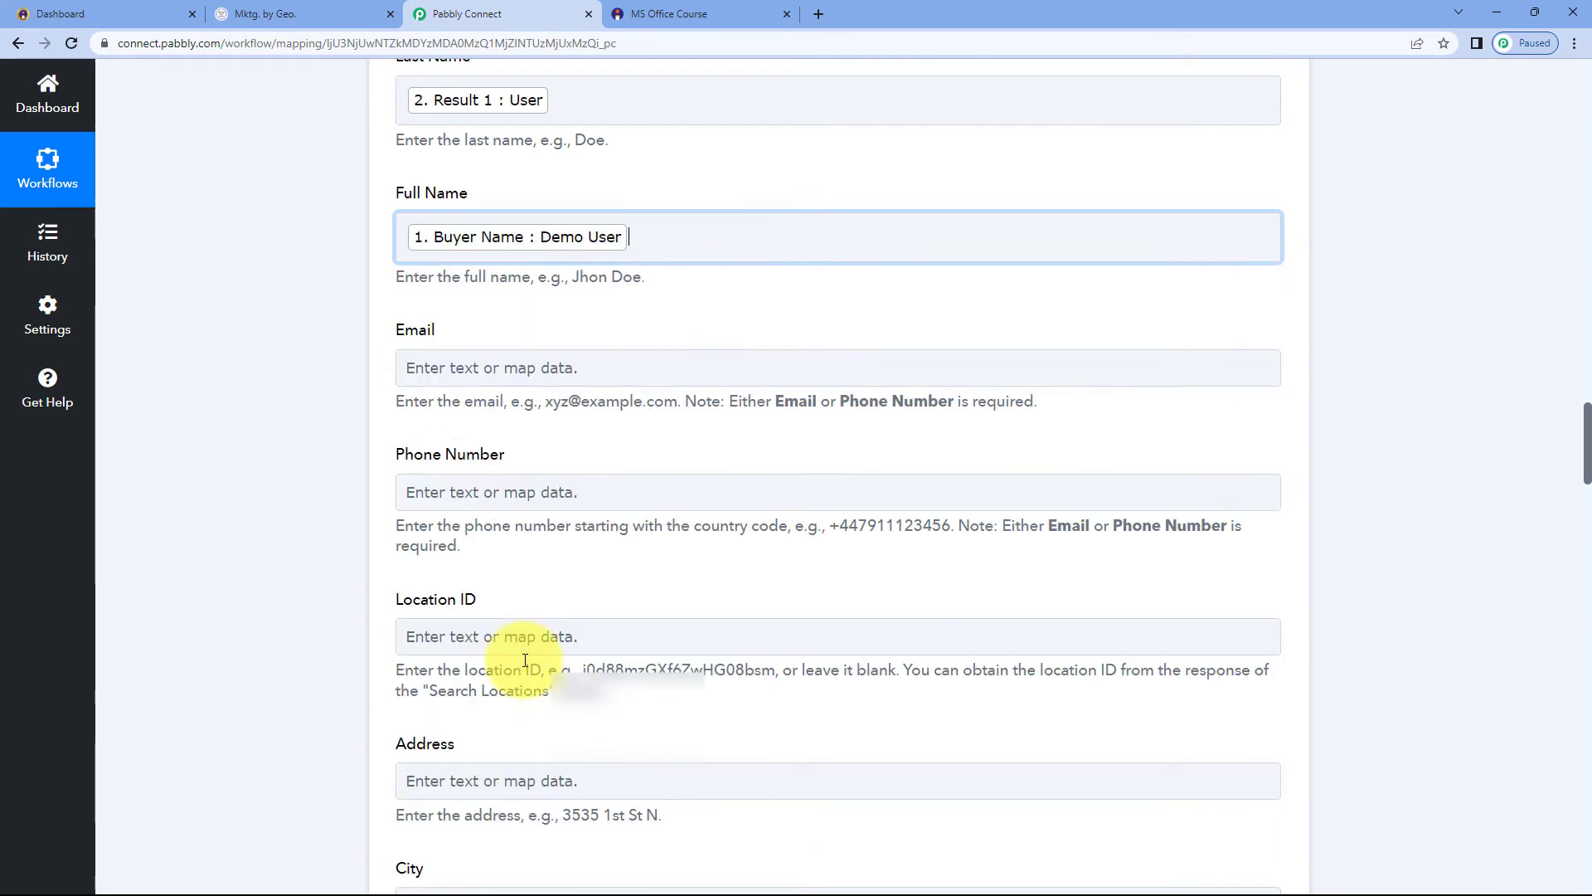
pyautogui.click(321, 322)
# Map the trigger's Buyer Email into the Email field
pyautogui.scroll(-2, 496, 283)
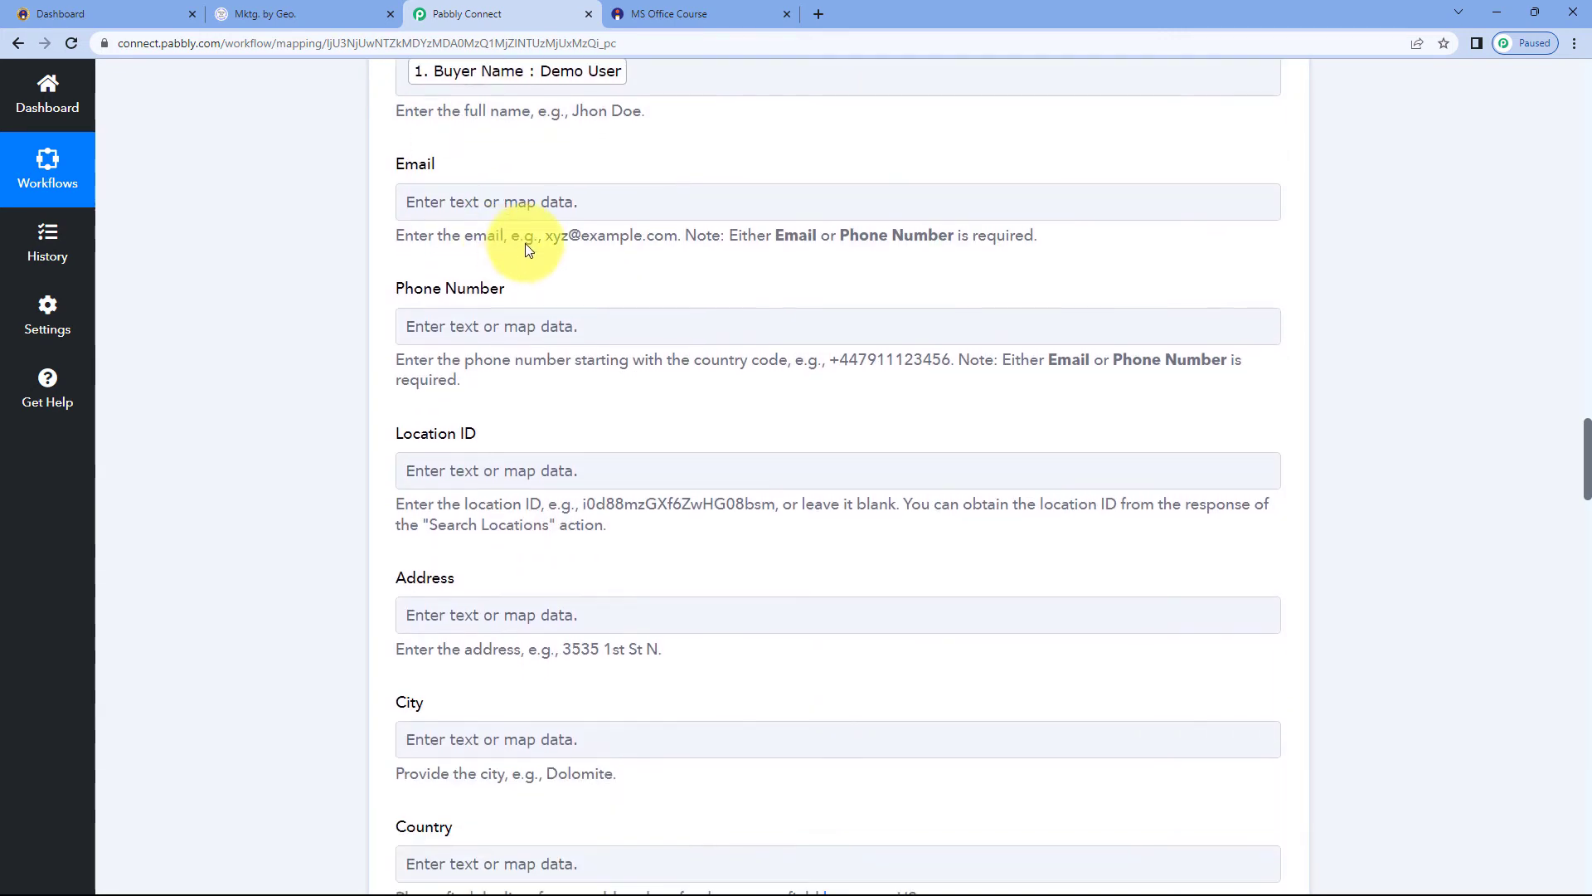
pyautogui.click(481, 207)
pyautogui.click(535, 372)
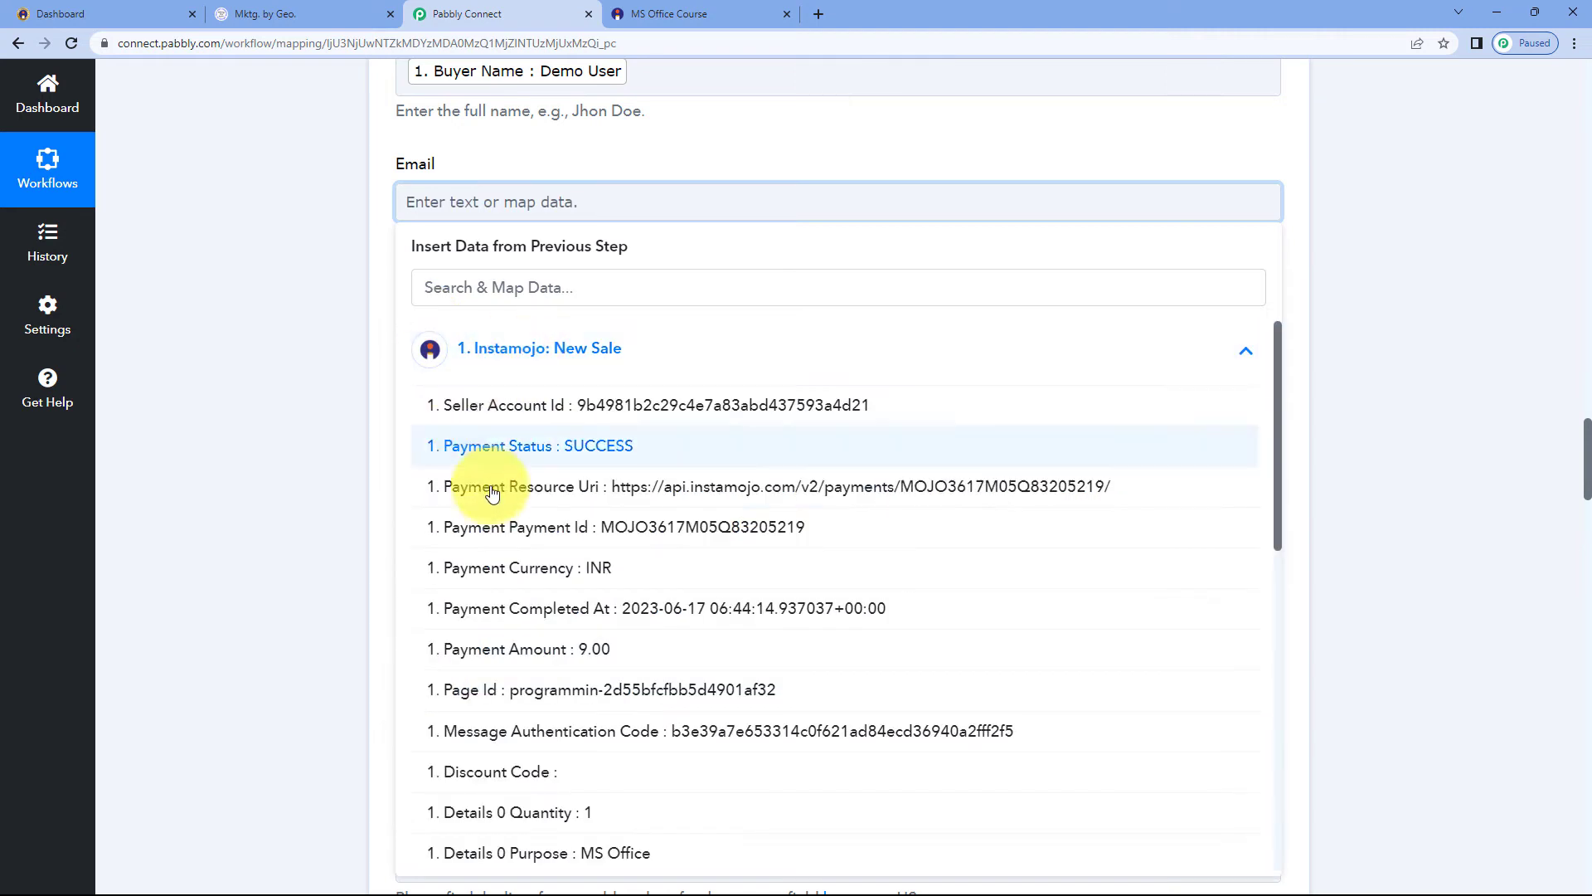
pyautogui.scroll(-9, 557, 490)
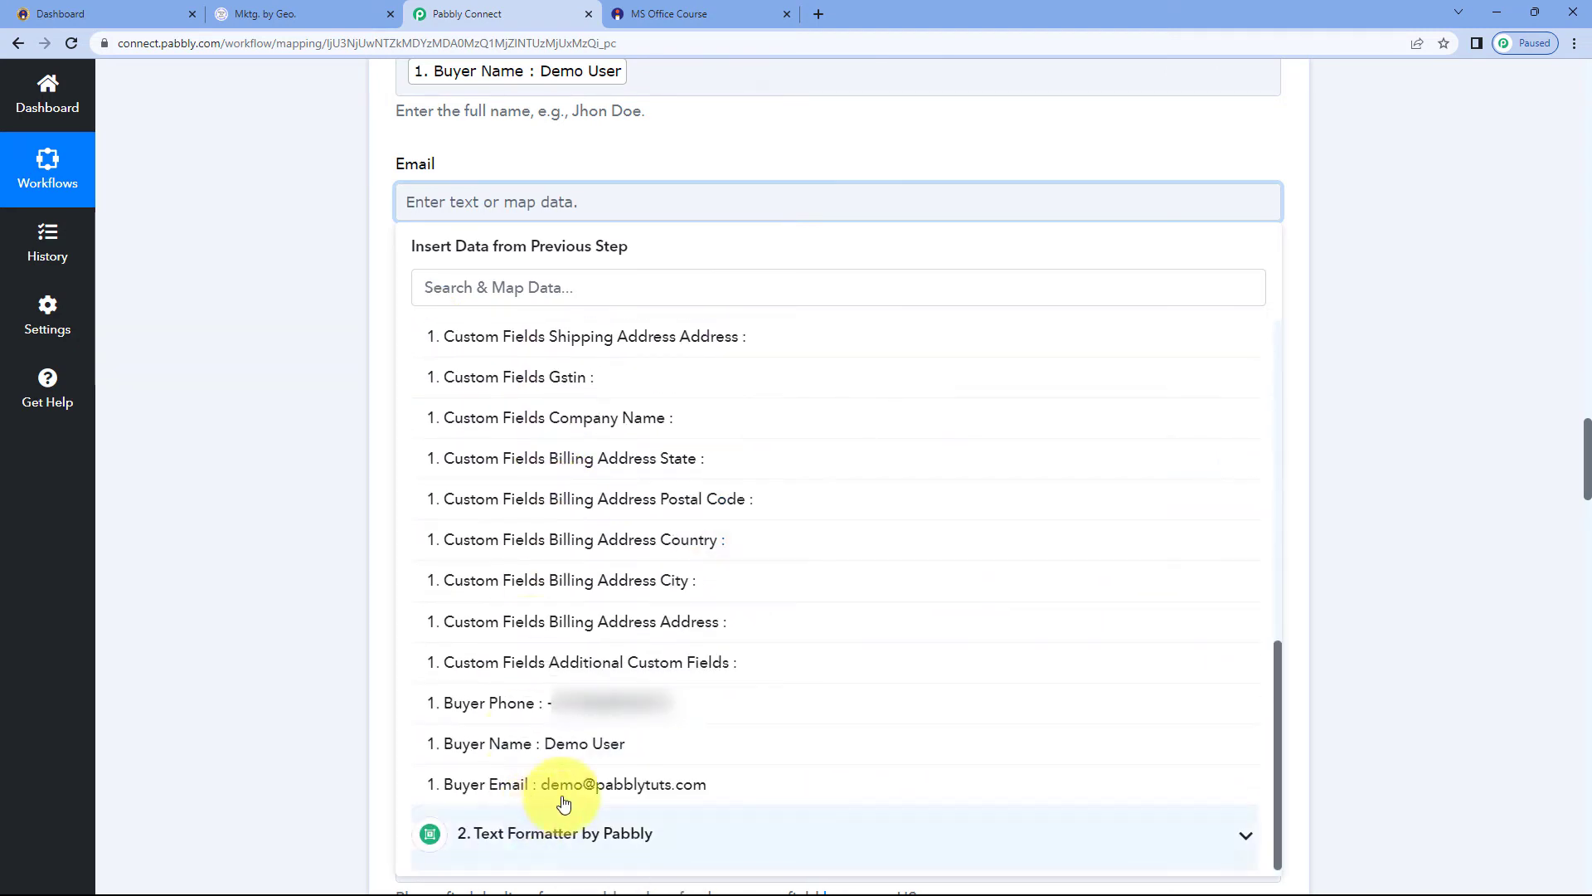
pyautogui.click(566, 786)
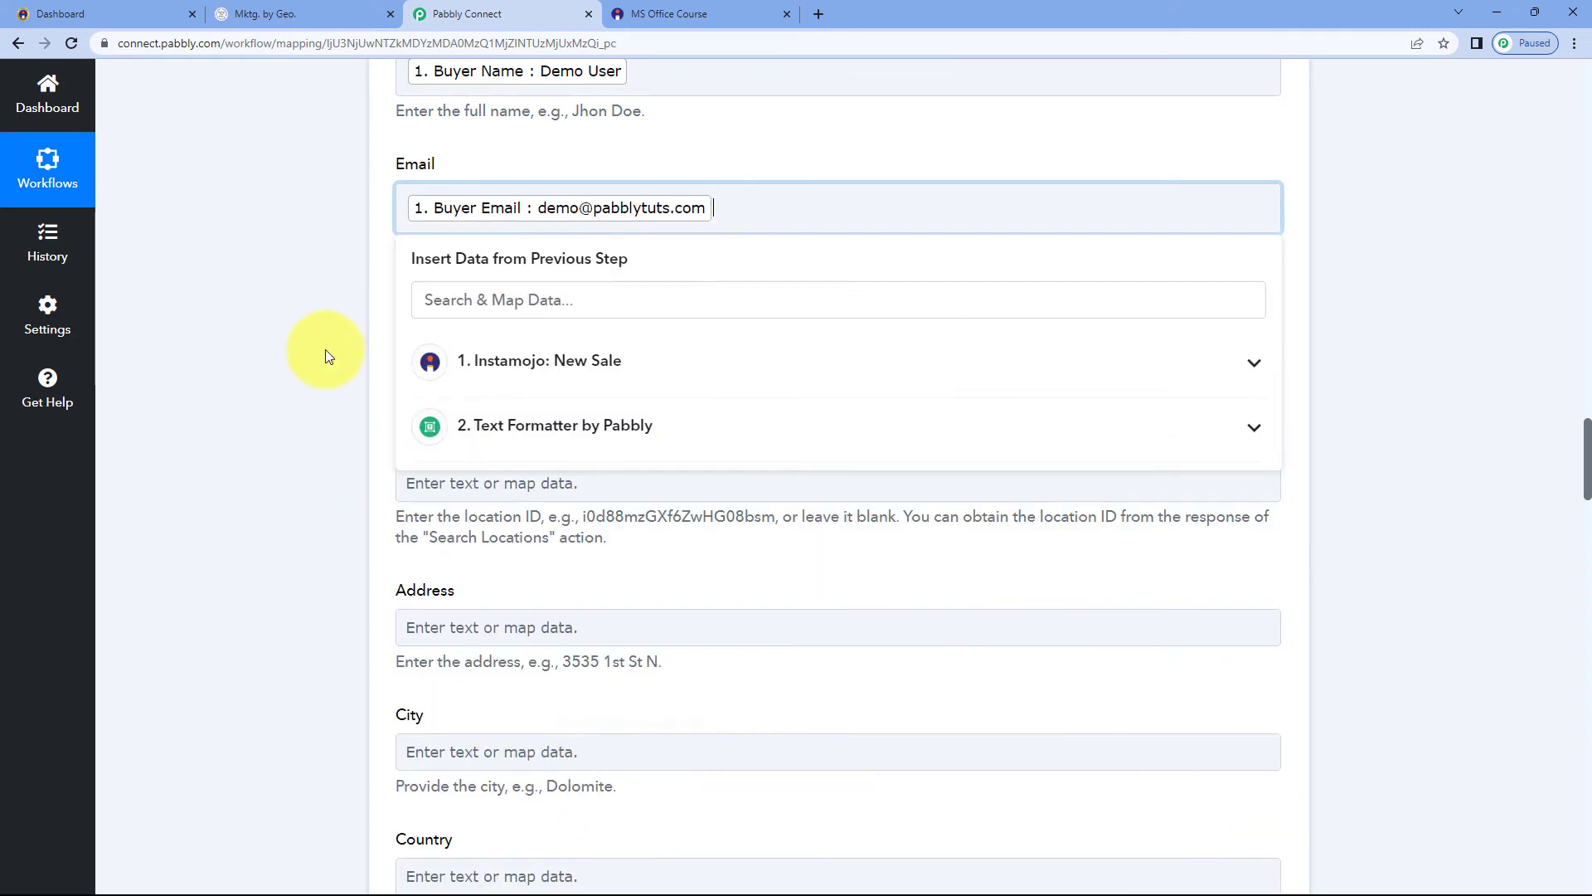
pyautogui.click(321, 287)
# Map the trigger's Buyer Phone into the Phone Number field
pyautogui.click(478, 339)
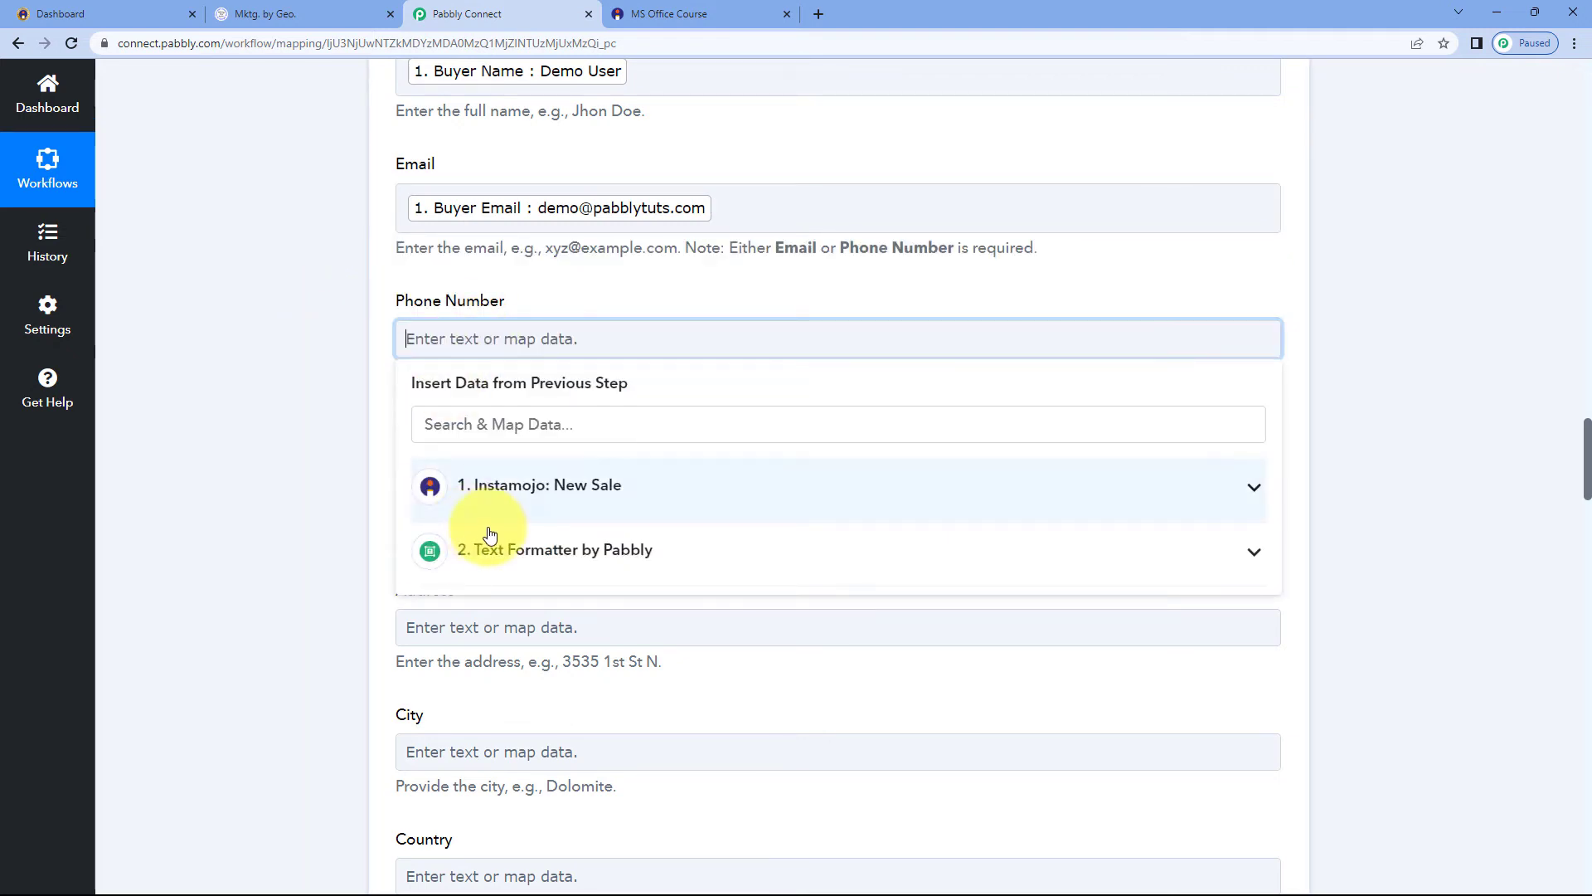
pyautogui.click(464, 486)
pyautogui.scroll(-10, 551, 562)
pyautogui.scroll(-10, 548, 569)
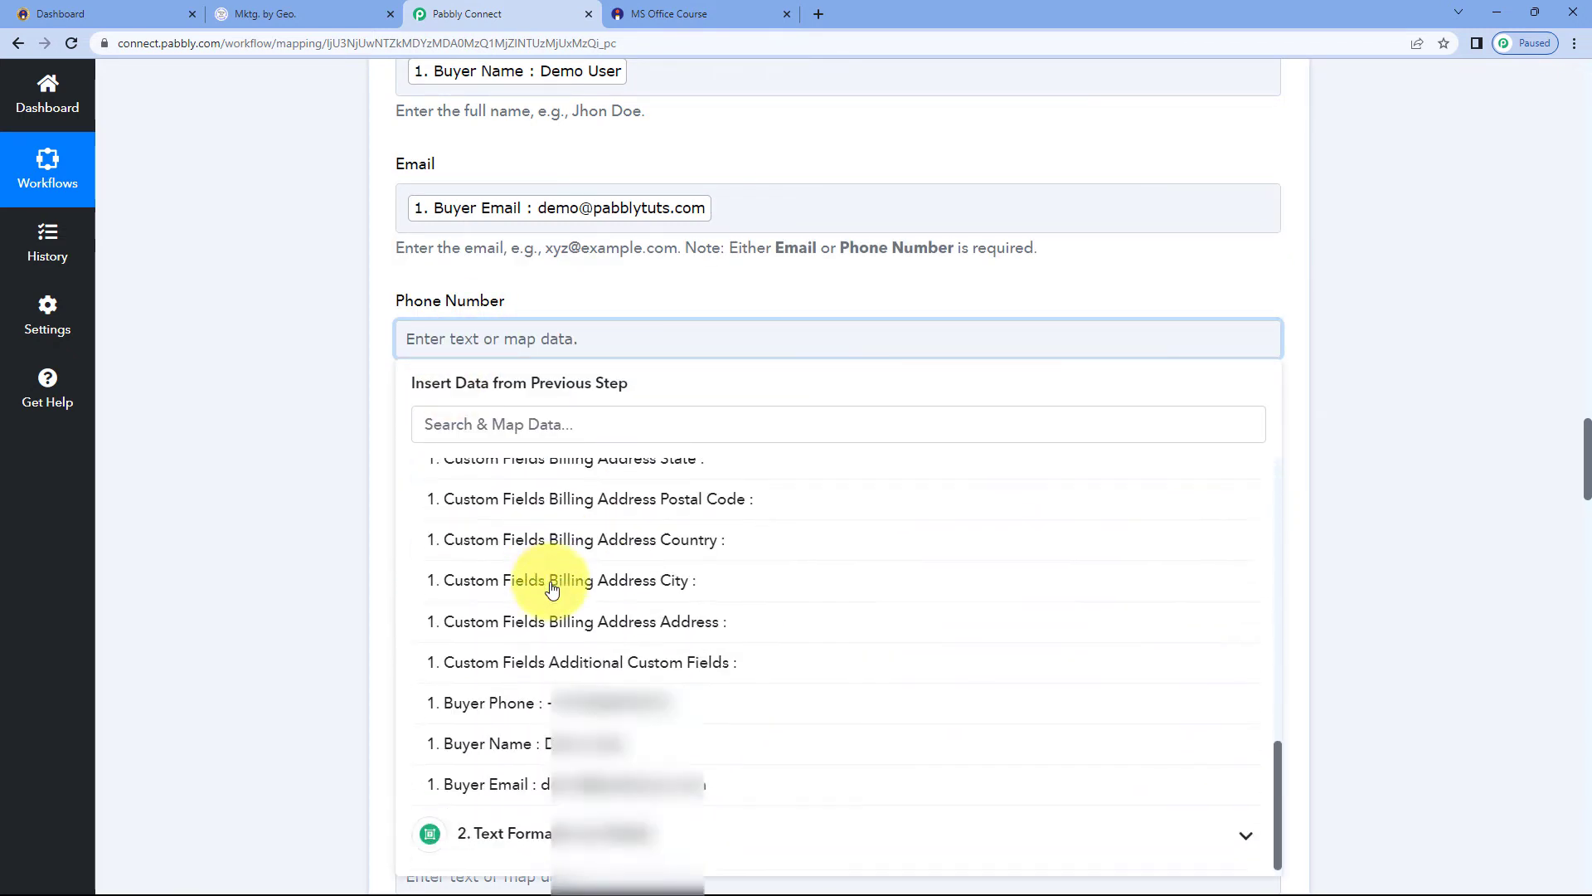
pyautogui.click(576, 702)
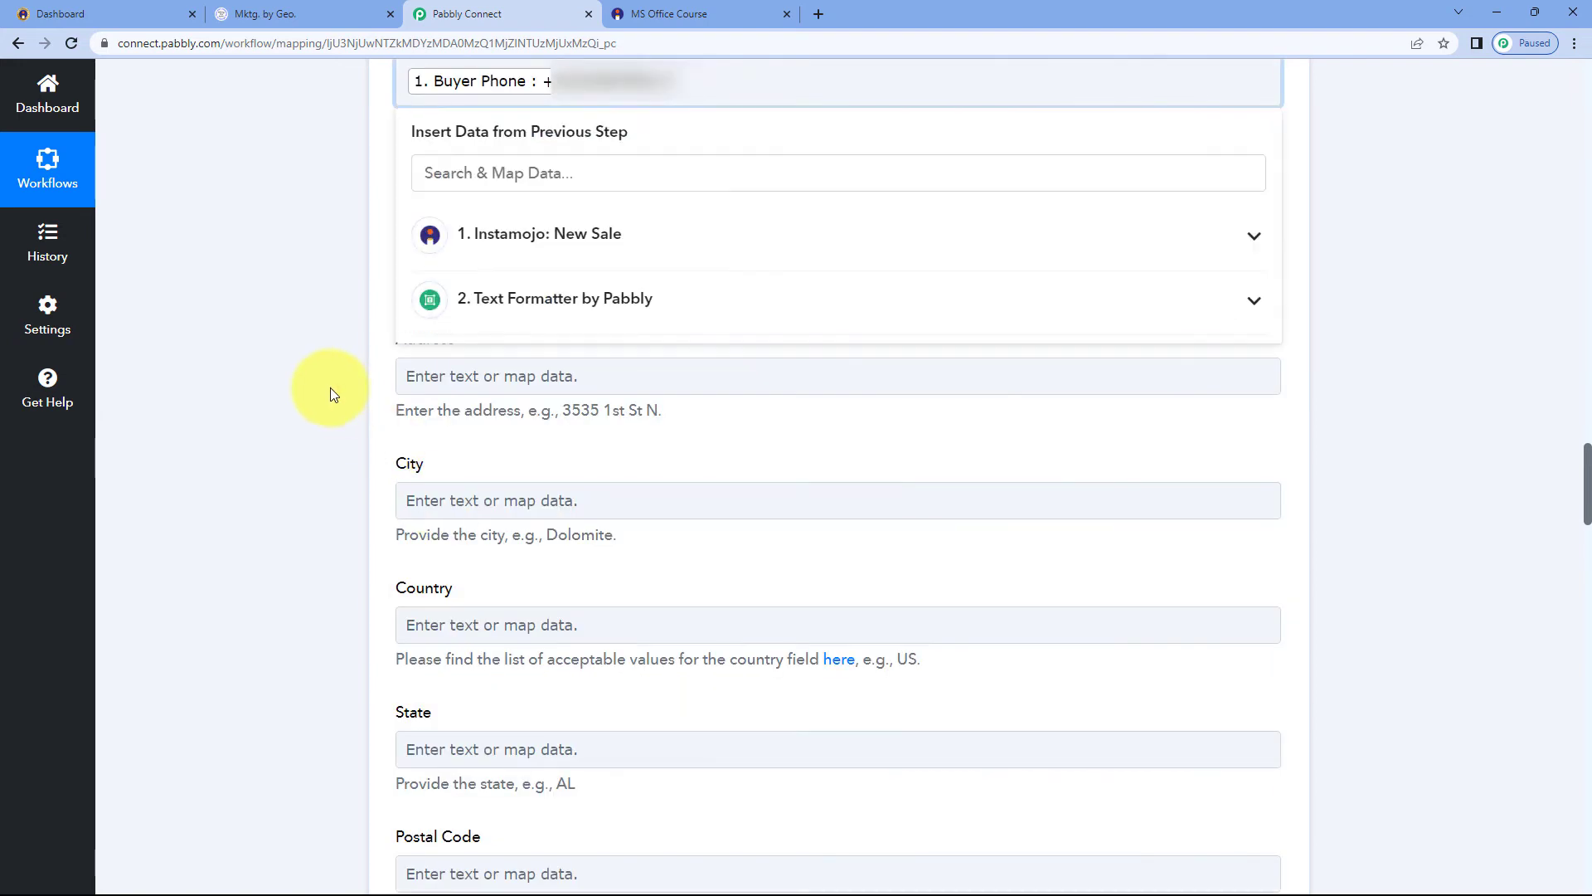
pyautogui.click(328, 386)
# Review the mapped contact fields and the remaining optional address fields
pyautogui.scroll(1, 442, 370)
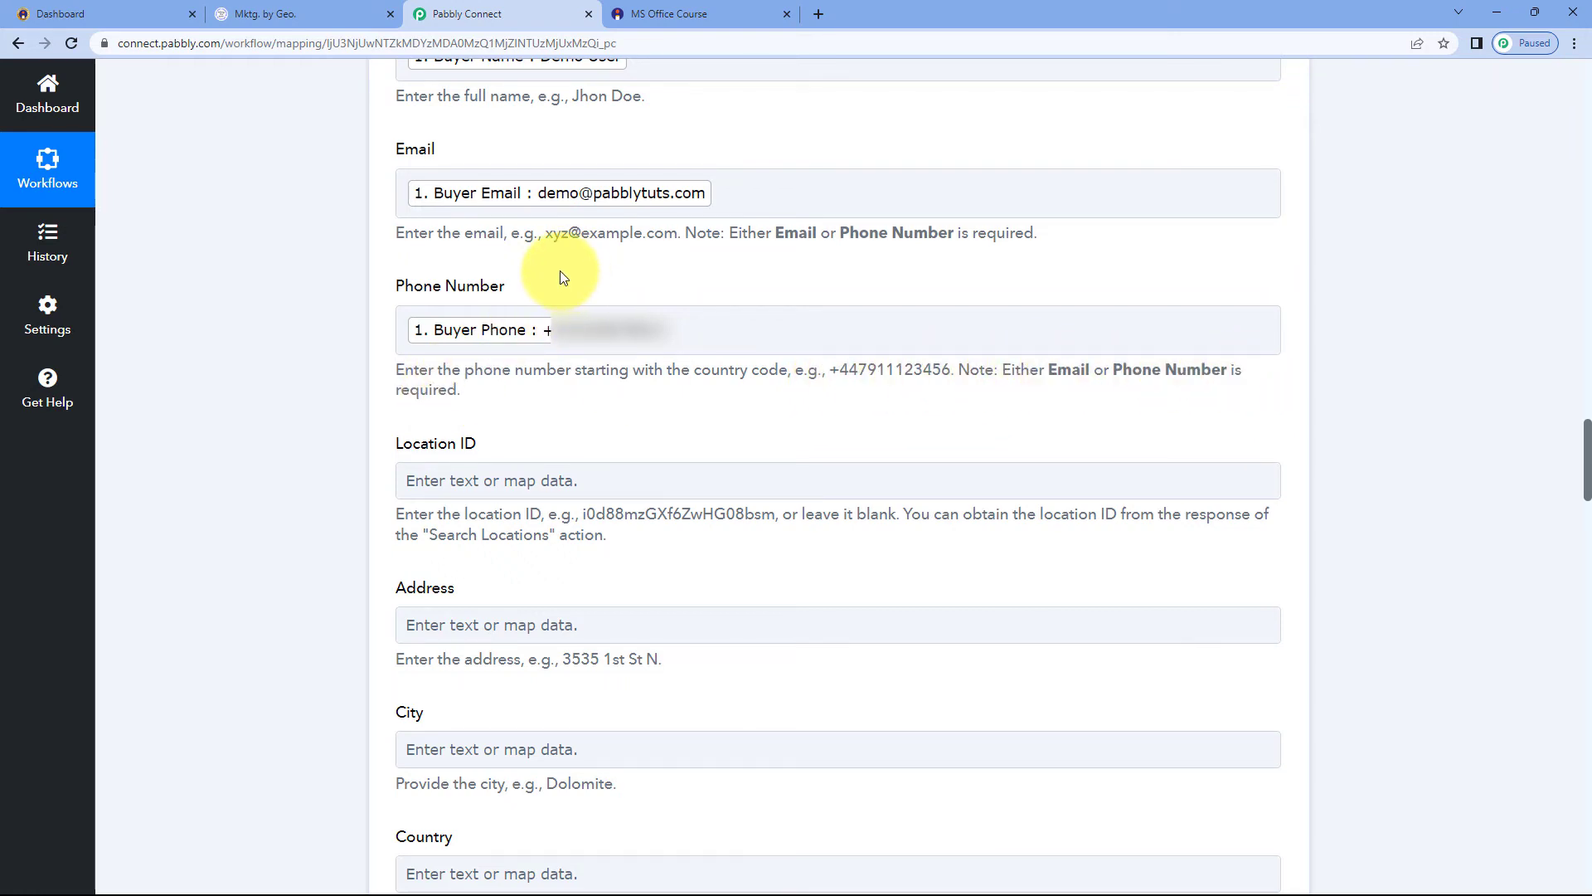
pyautogui.scroll(1, 561, 276)
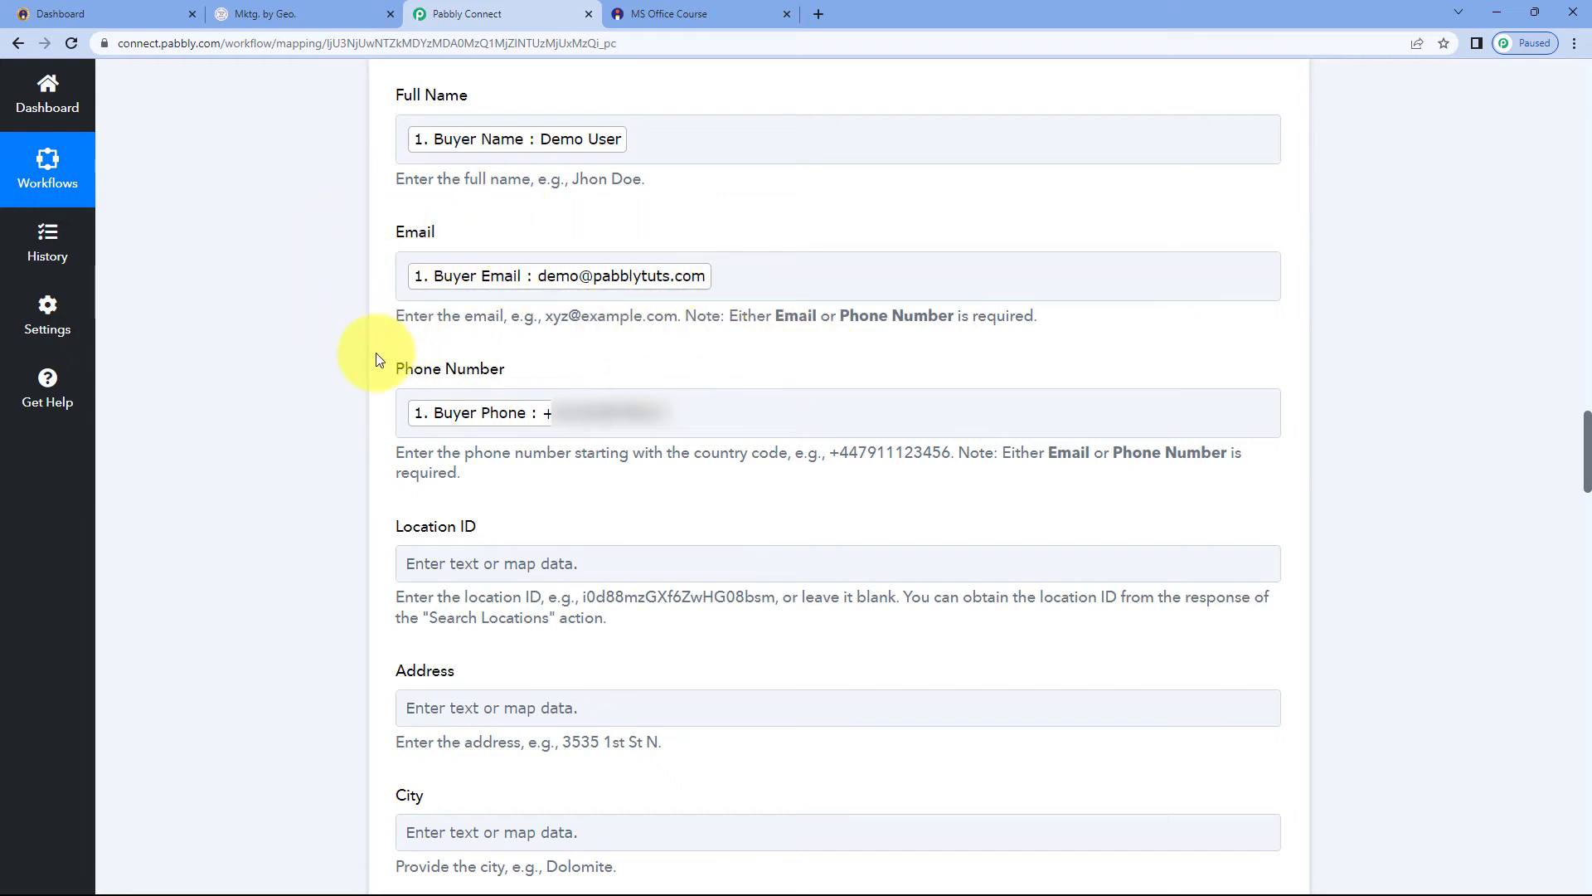
pyautogui.scroll(-4, 375, 352)
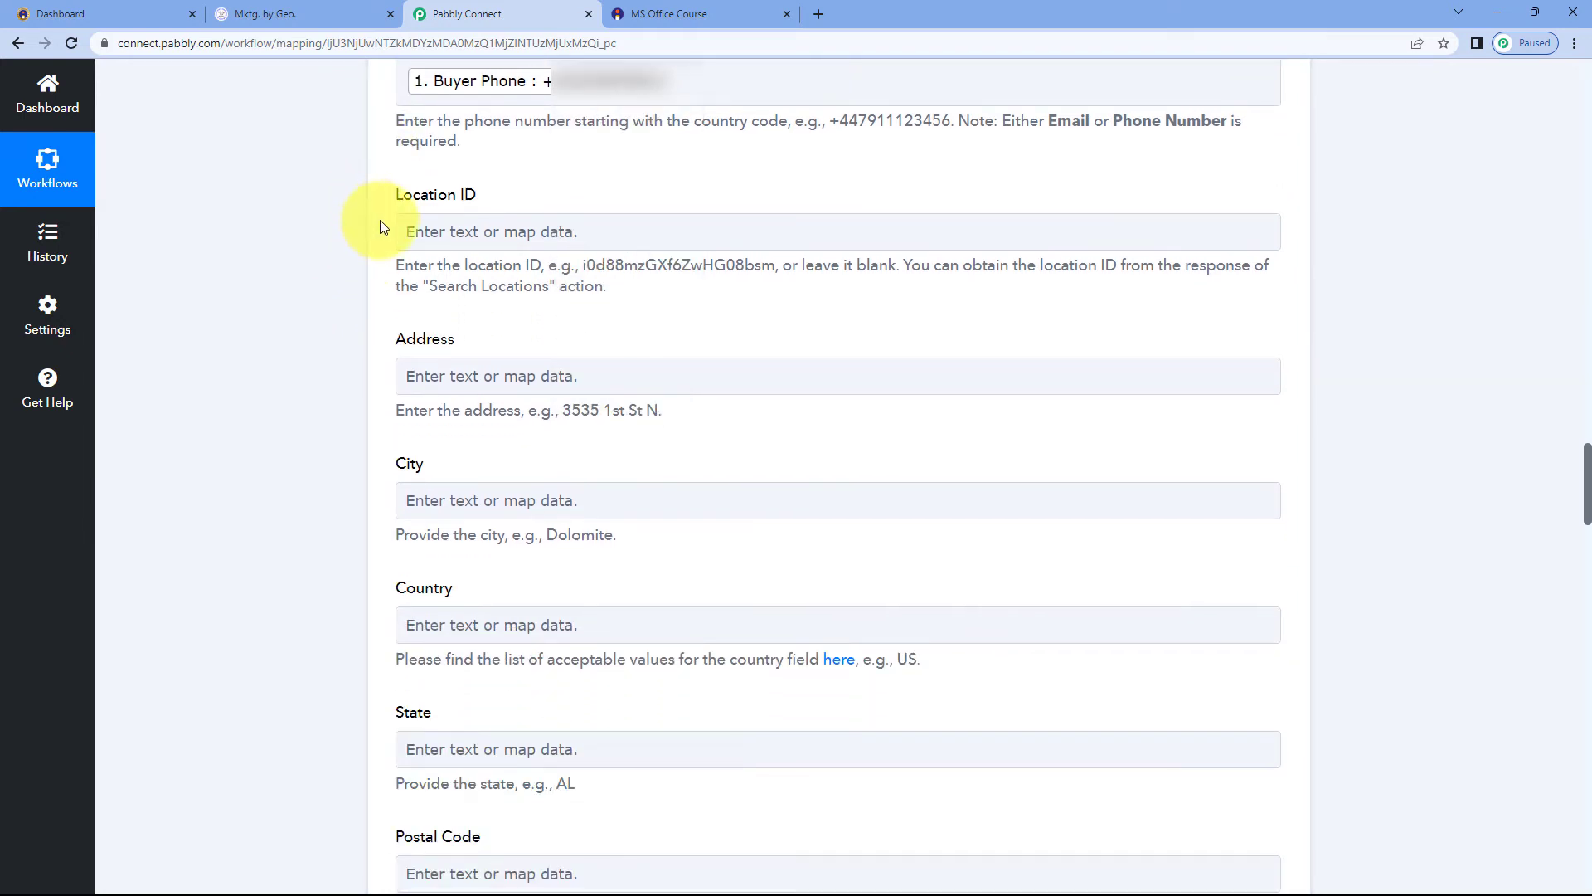
pyautogui.scroll(-4, 379, 290)
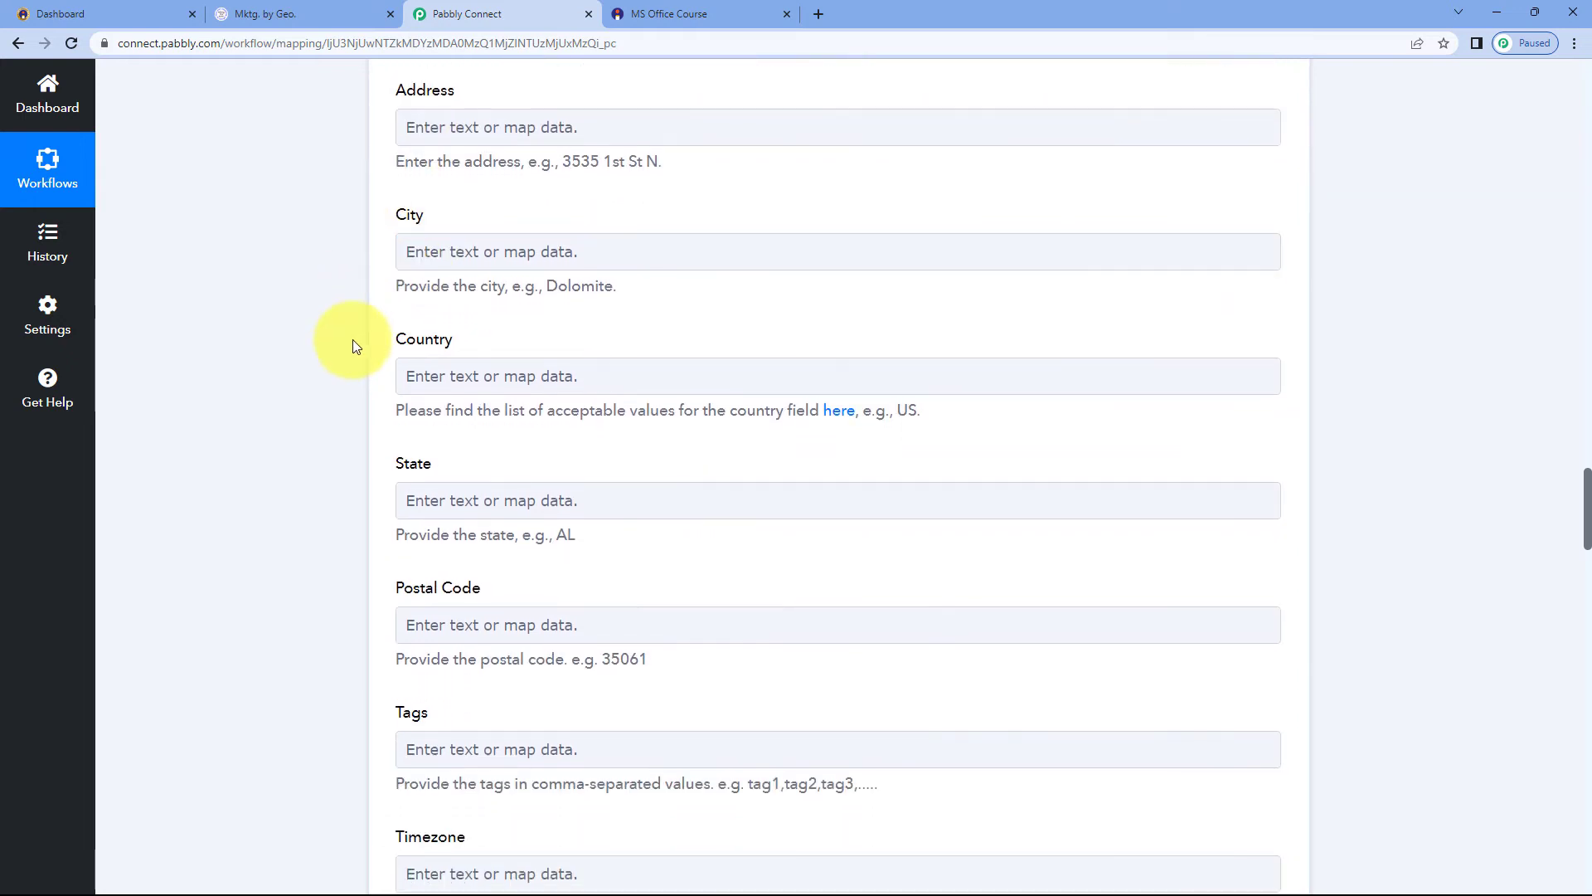
# Save the LeadConnector Create or Update a Contact action and send a test request
pyautogui.scroll(-10, 375, 357)
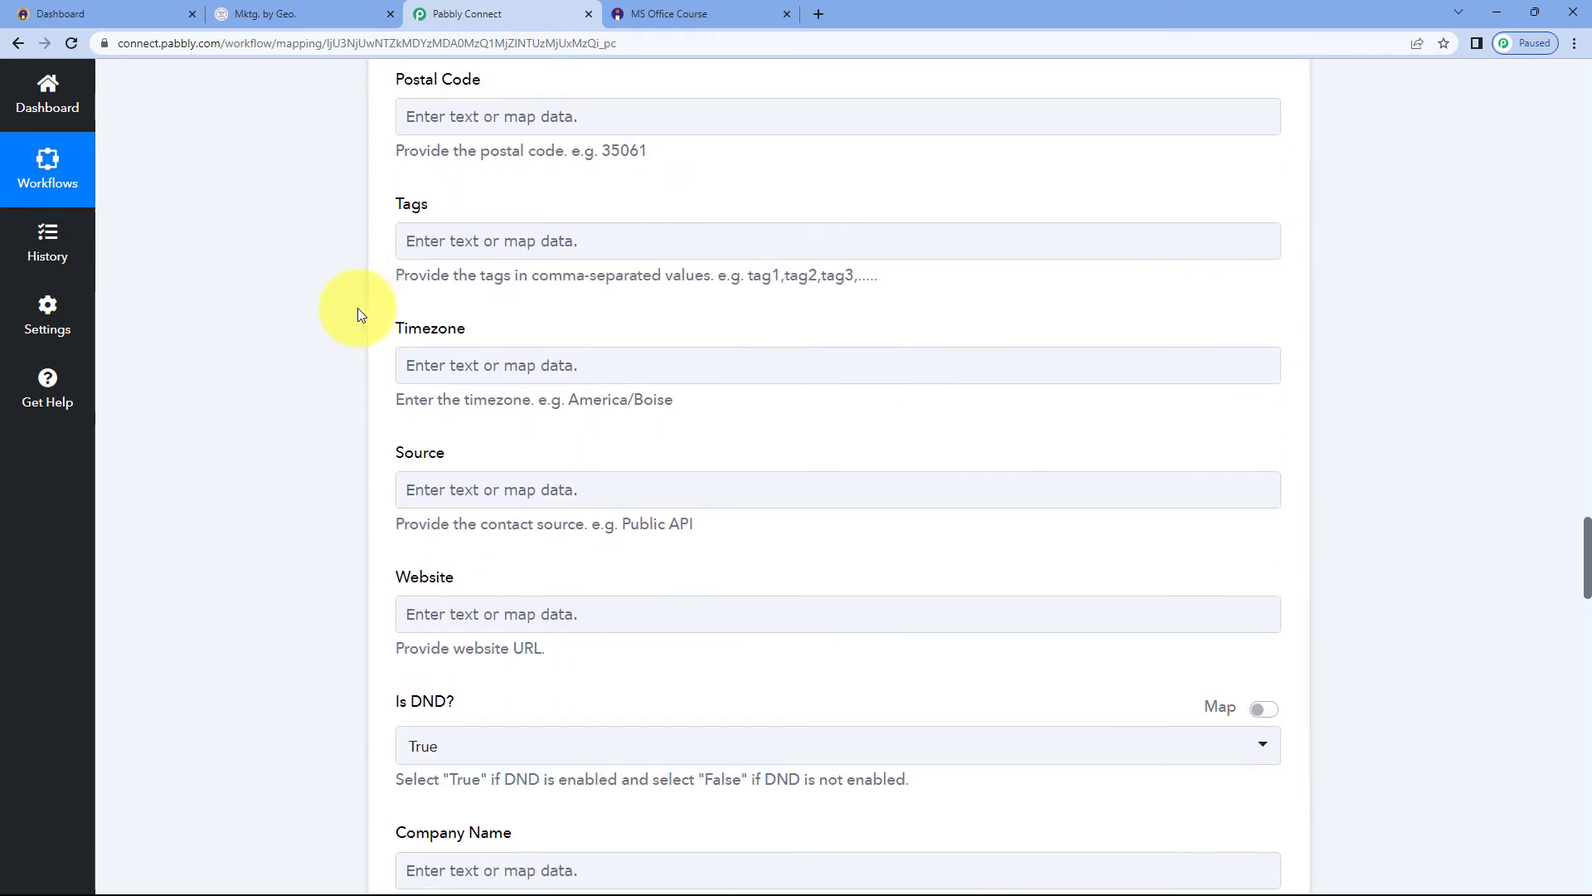
pyautogui.scroll(-2, 356, 331)
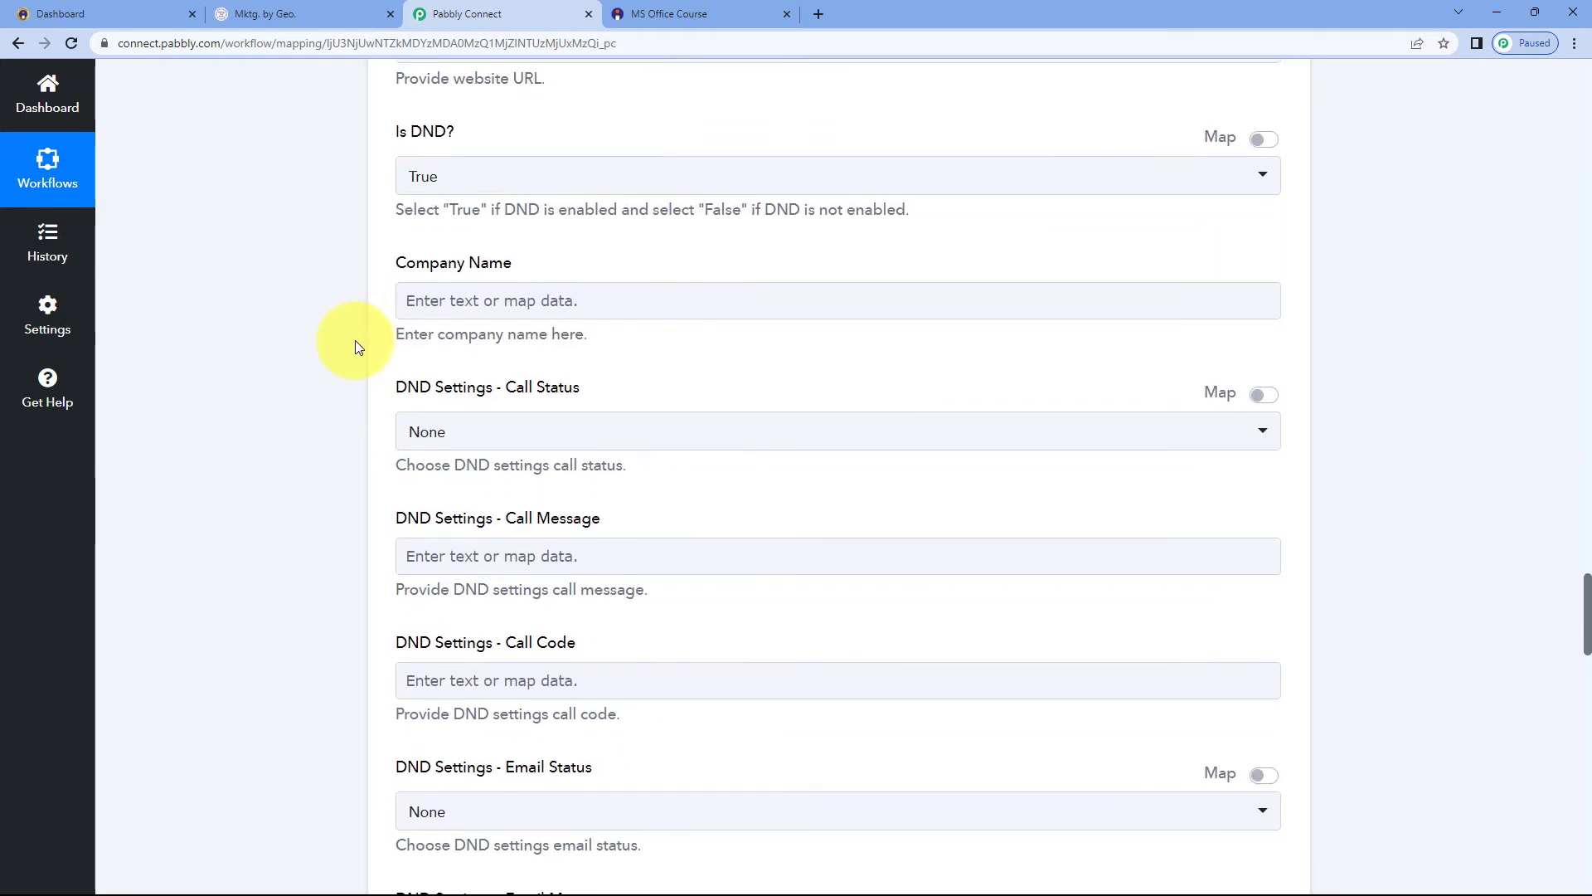
pyautogui.scroll(-2, 356, 340)
pyautogui.scroll(12, 354, 340)
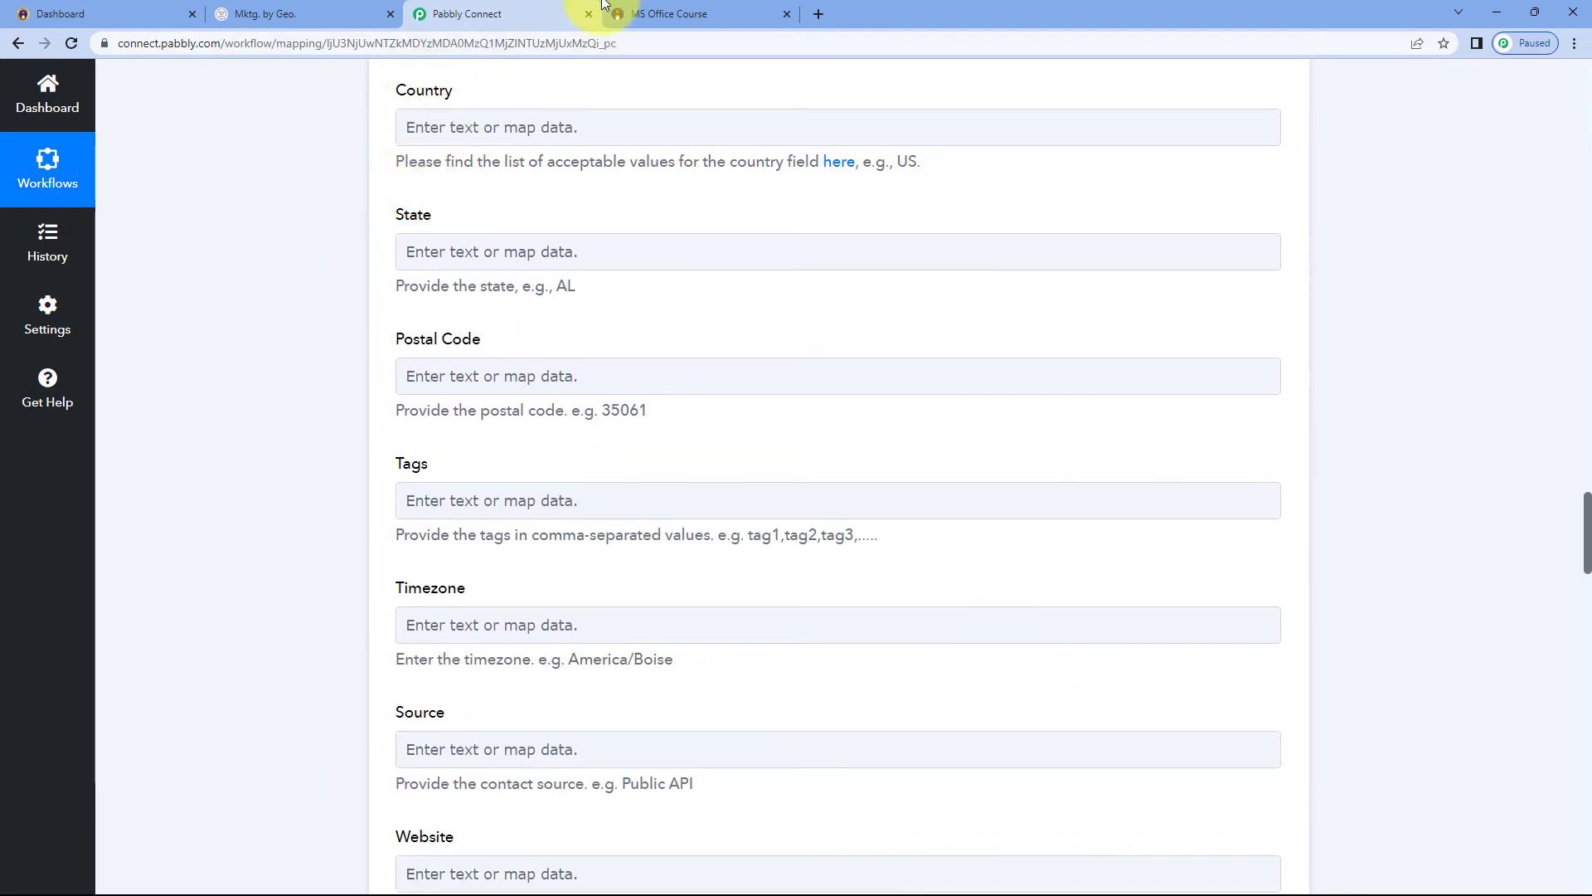
pyautogui.scroll(11, 483, 281)
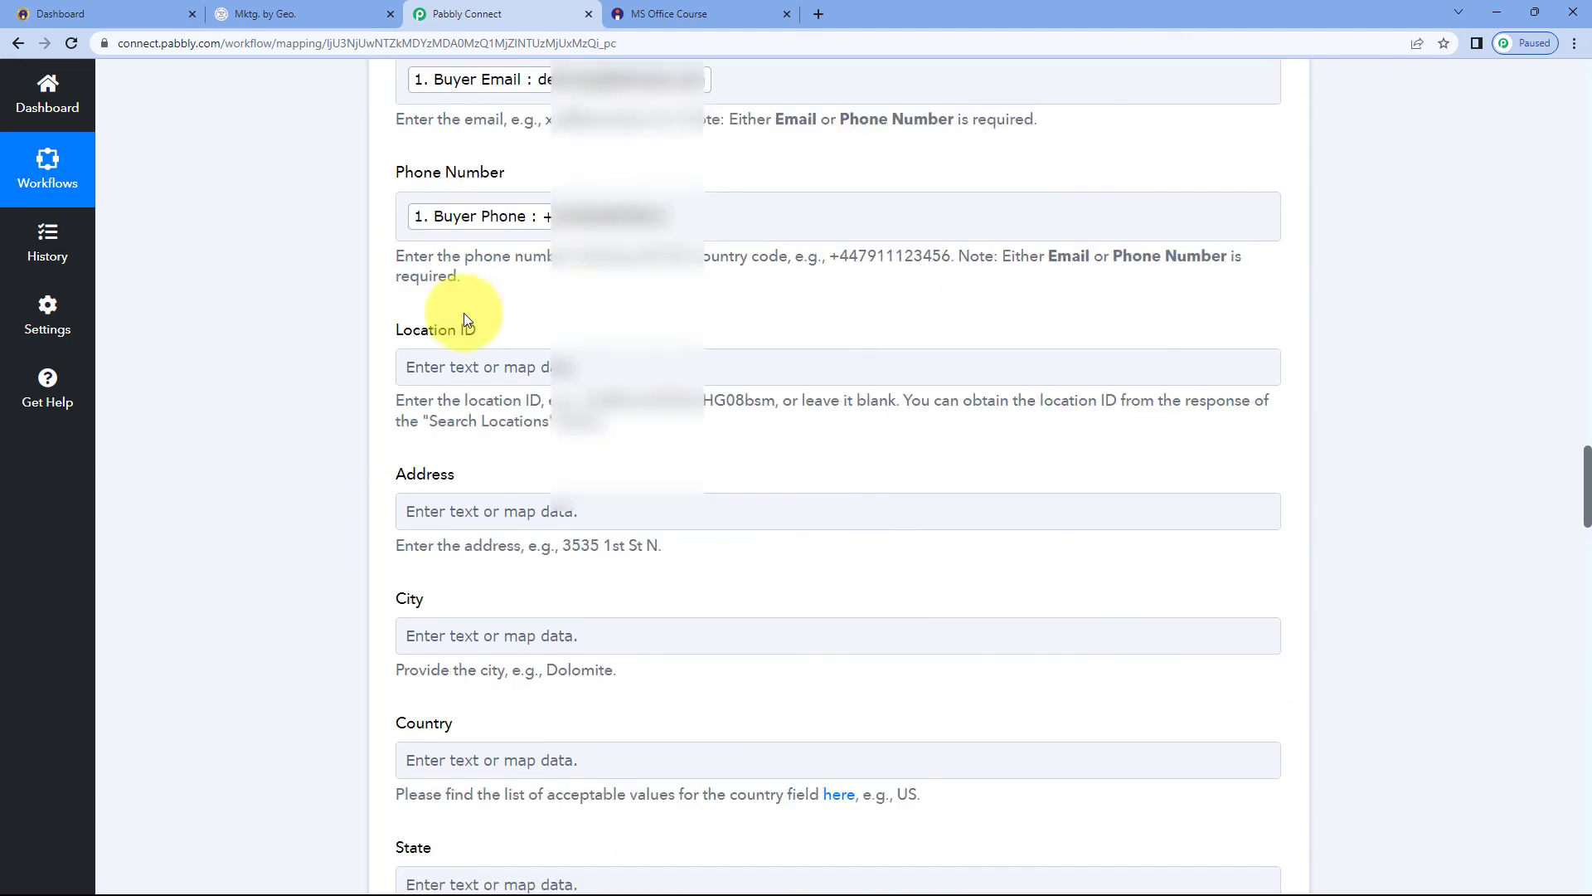
pyautogui.scroll(3, 481, 348)
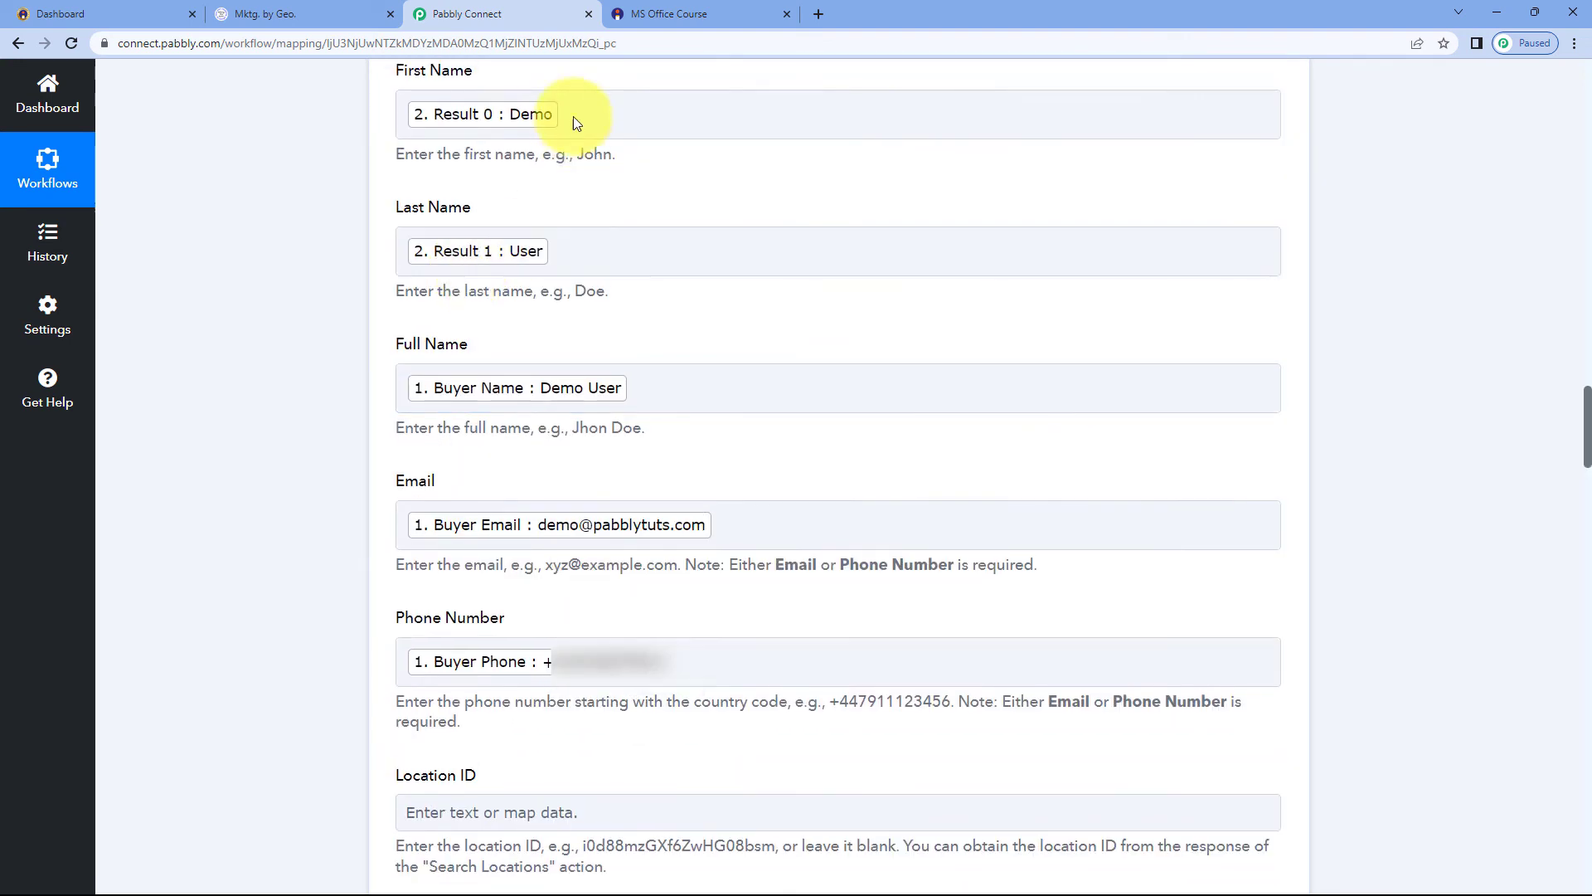
pyautogui.click(680, 14)
pyautogui.click(514, 15)
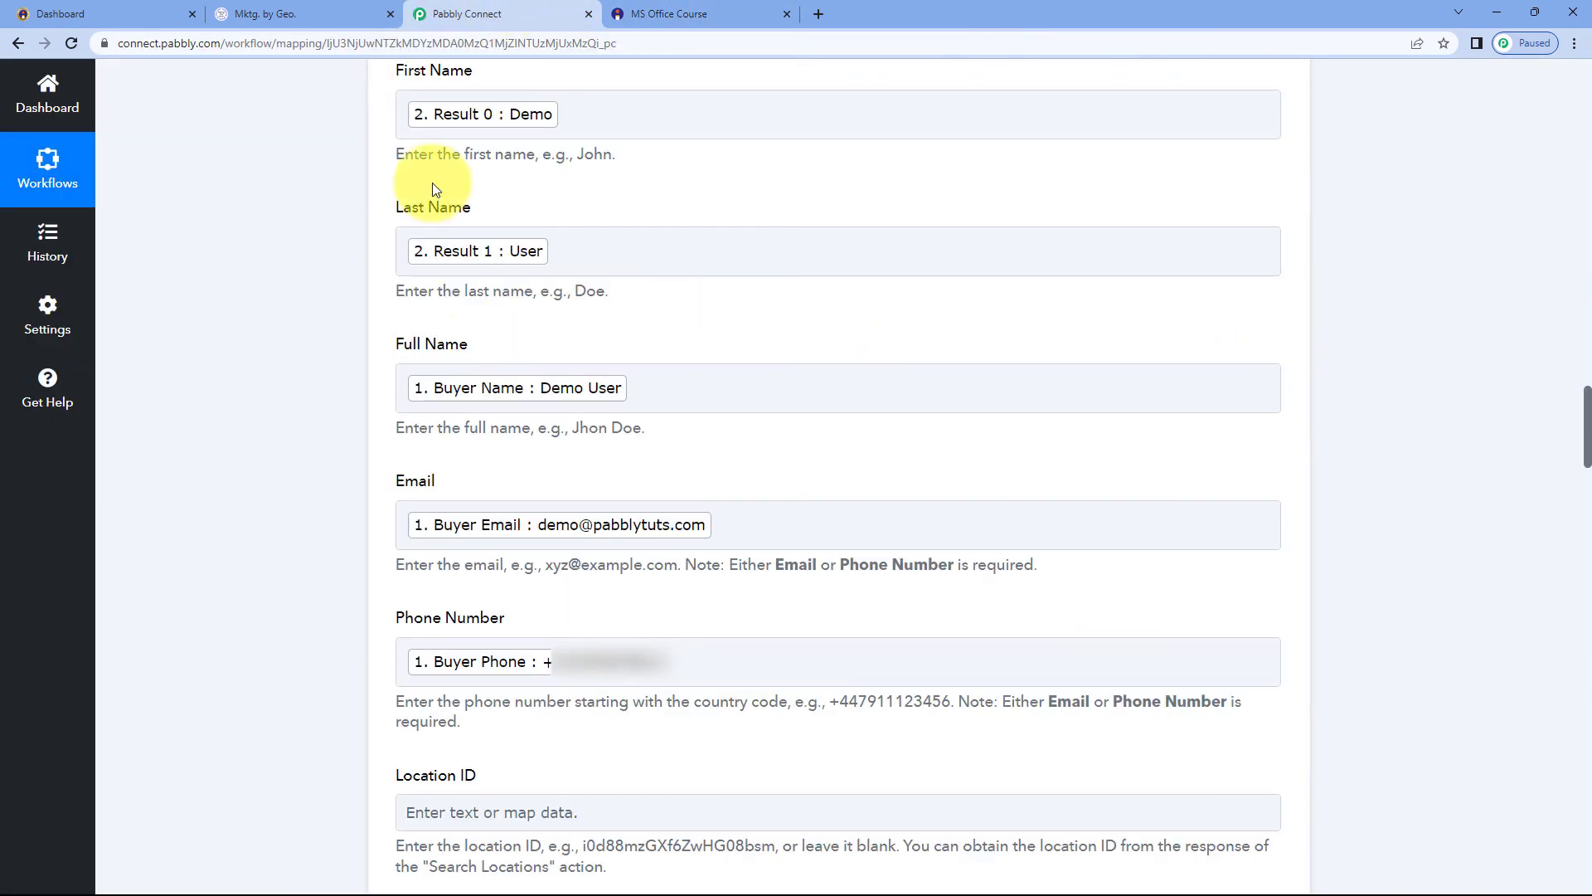
pyautogui.scroll(-6, 356, 365)
pyautogui.scroll(-1, 356, 365)
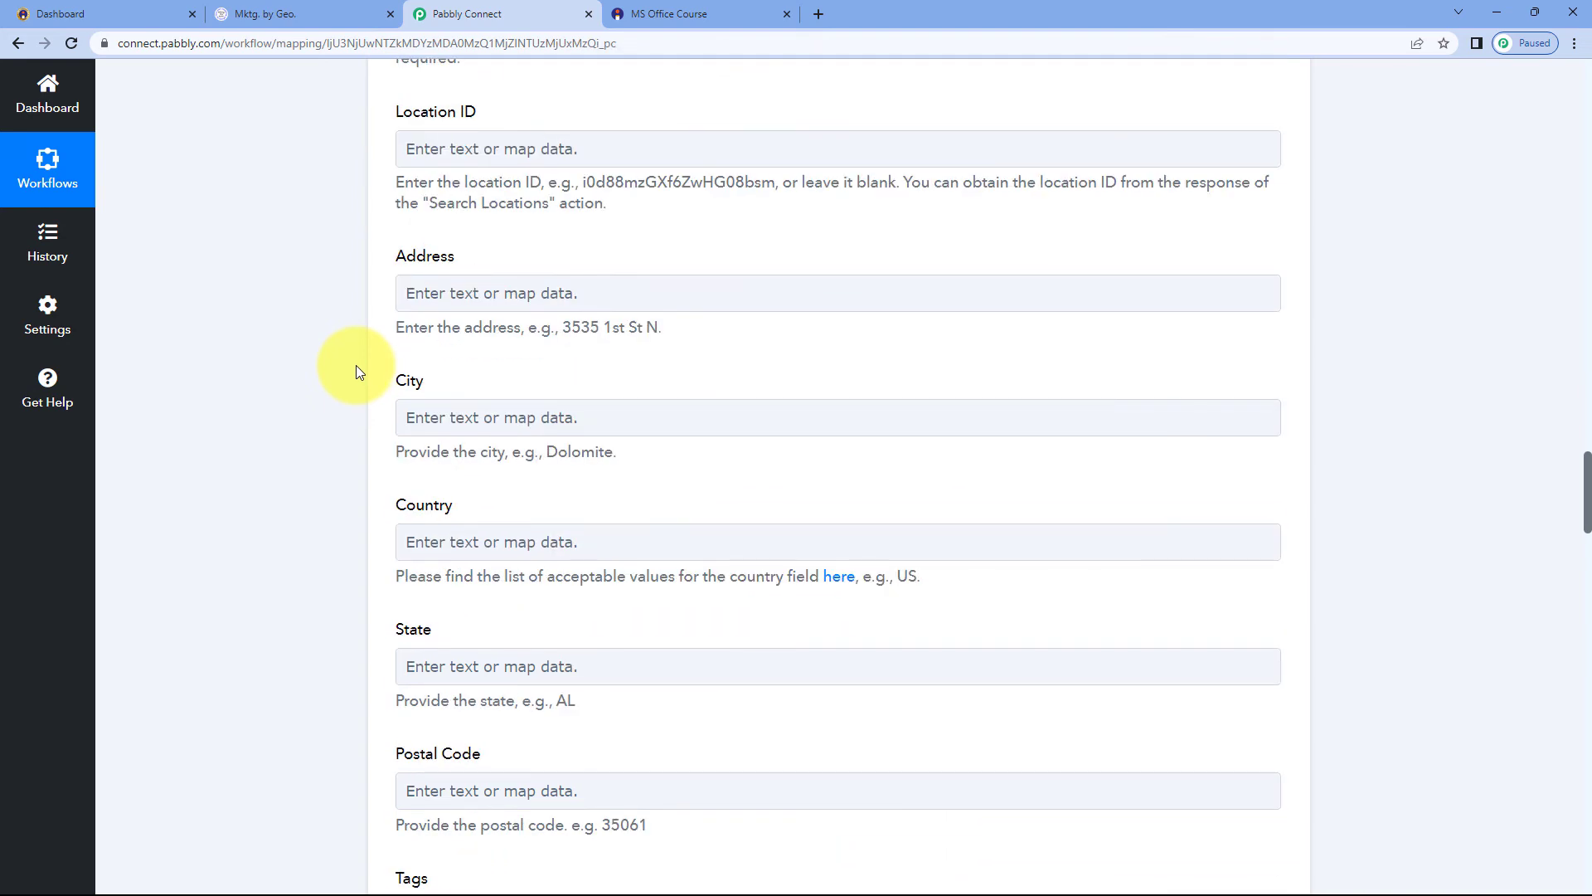
pyautogui.scroll(2, 448, 328)
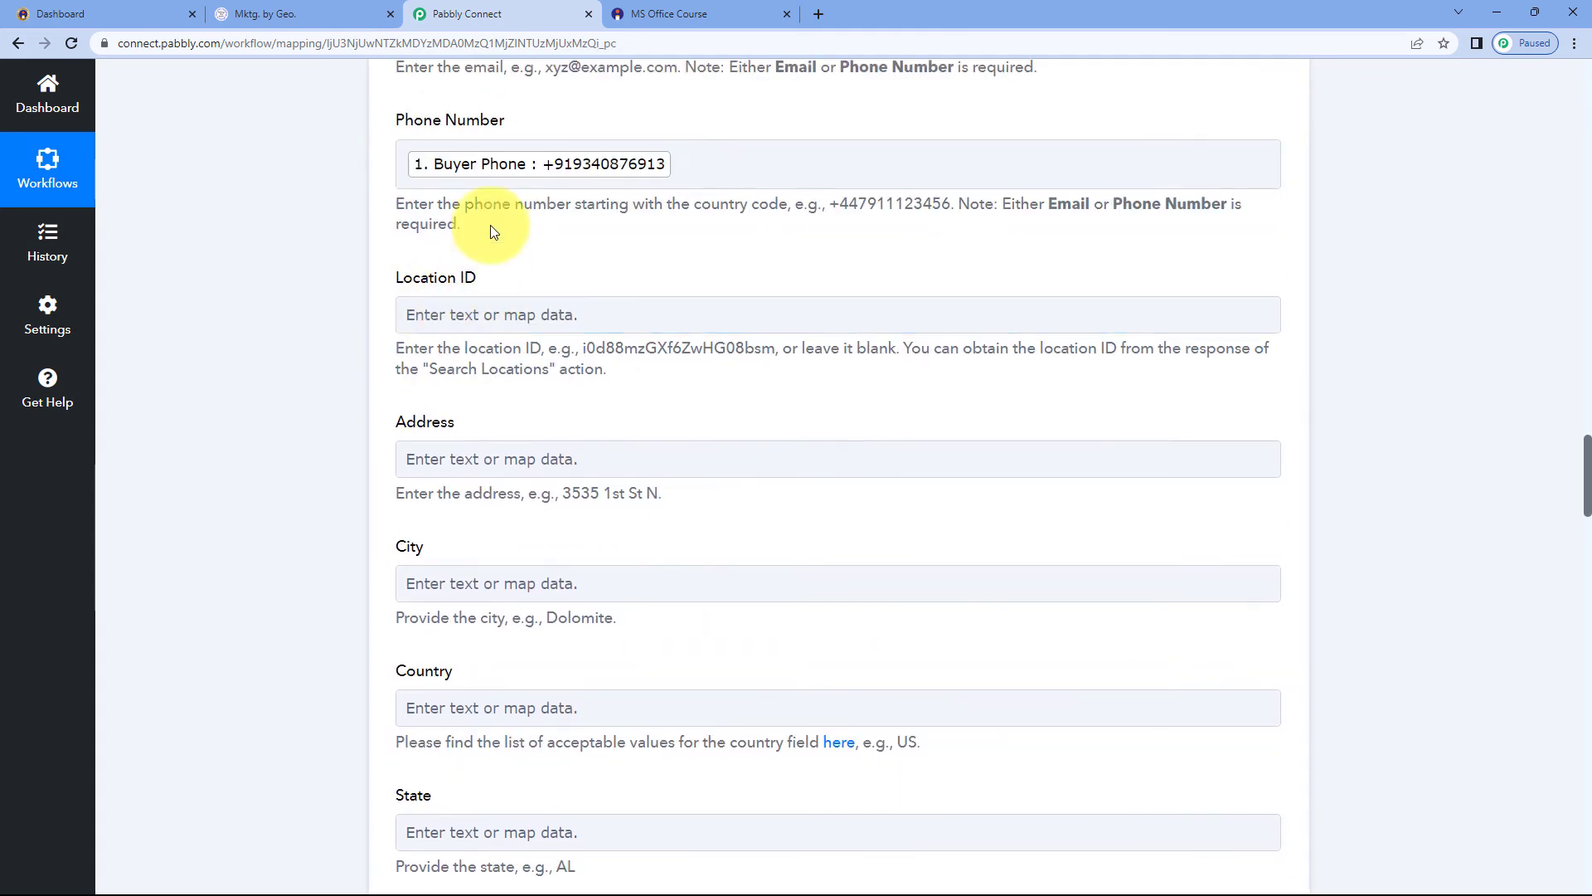
pyautogui.scroll(-2, 386, 249)
pyautogui.scroll(-17, 393, 279)
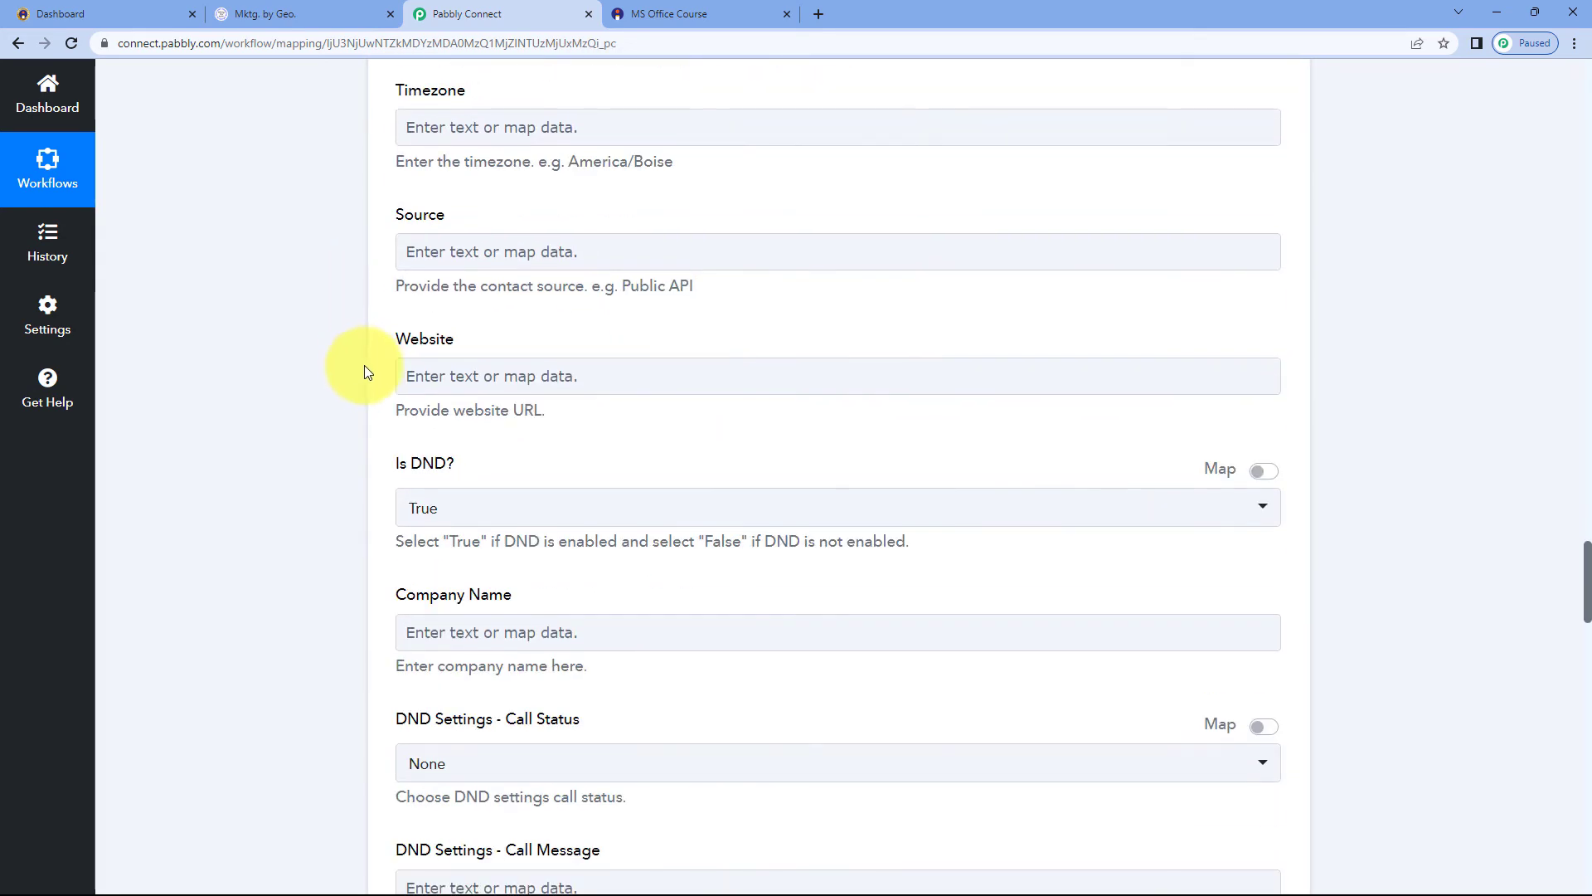
pyautogui.scroll(-15, 365, 397)
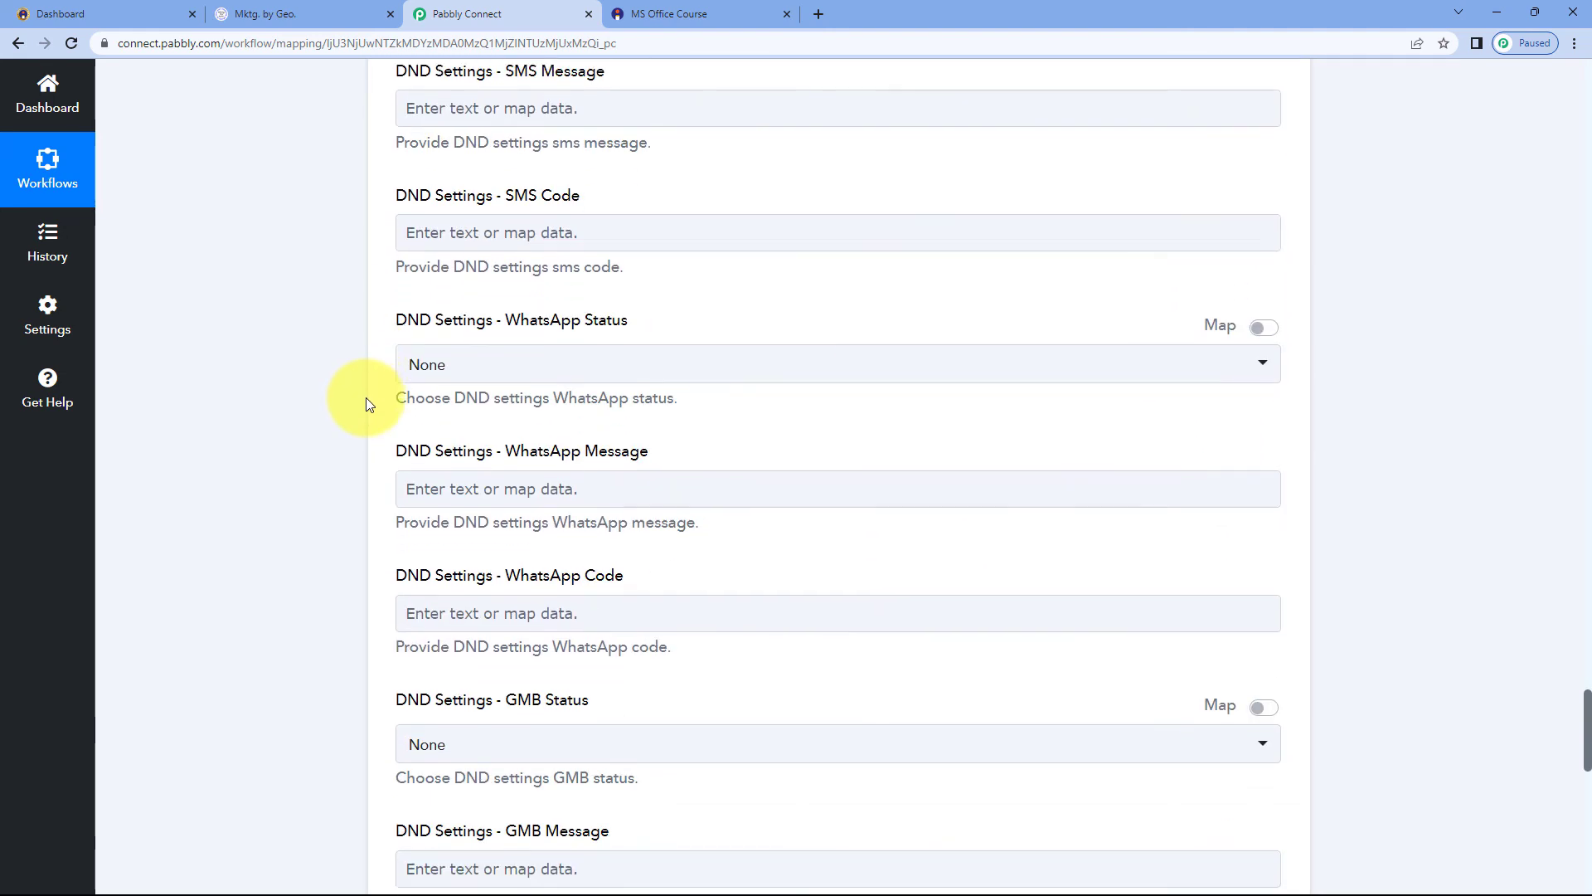
pyautogui.scroll(-3, 361, 396)
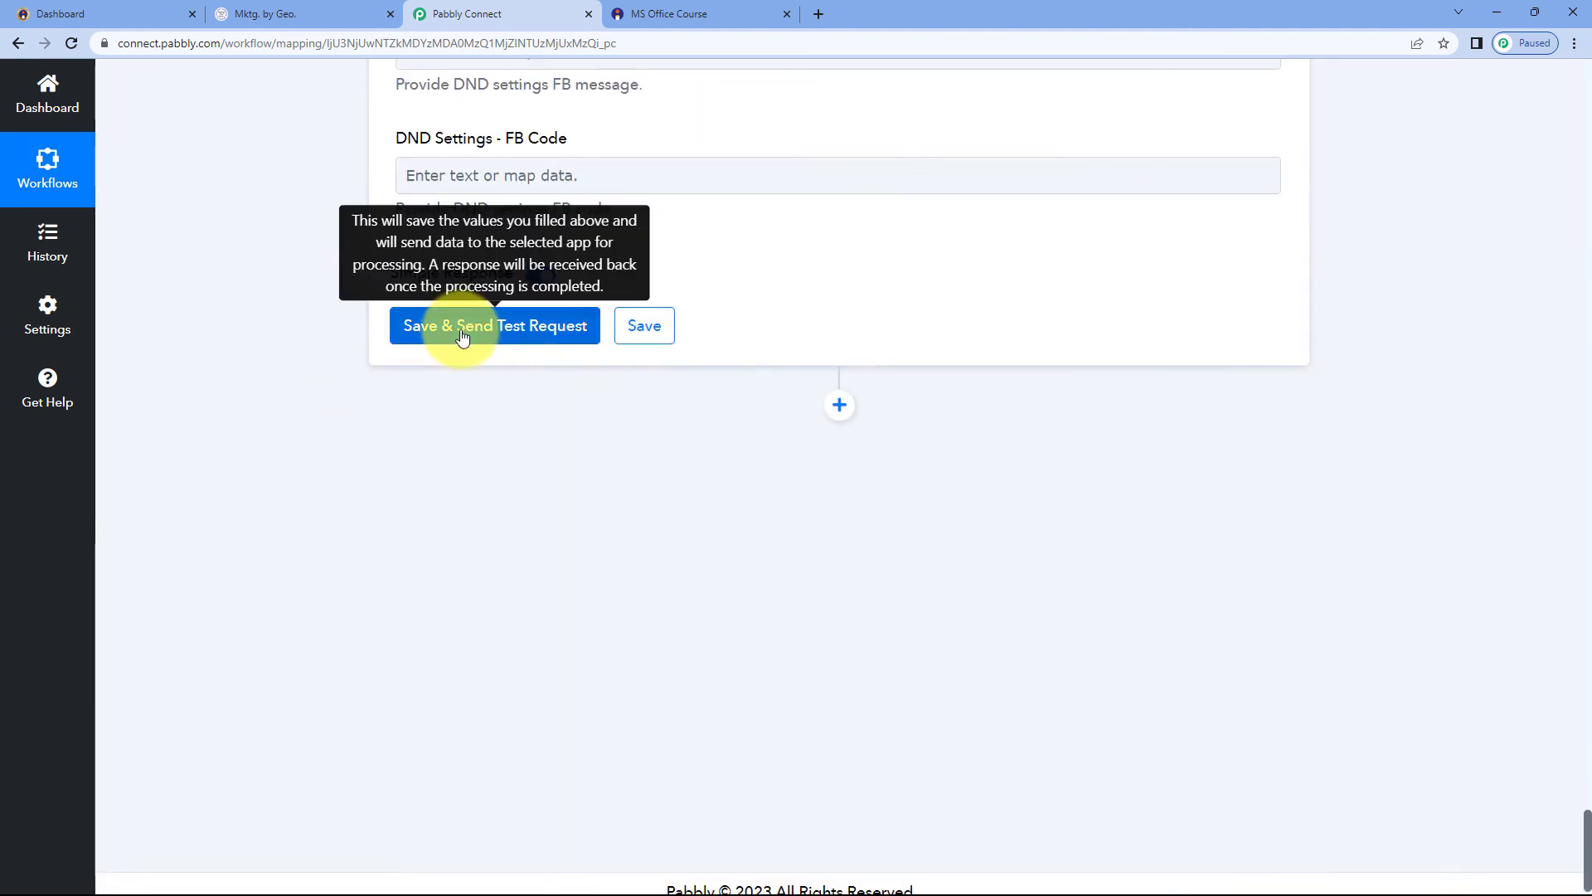
pyautogui.click(465, 327)
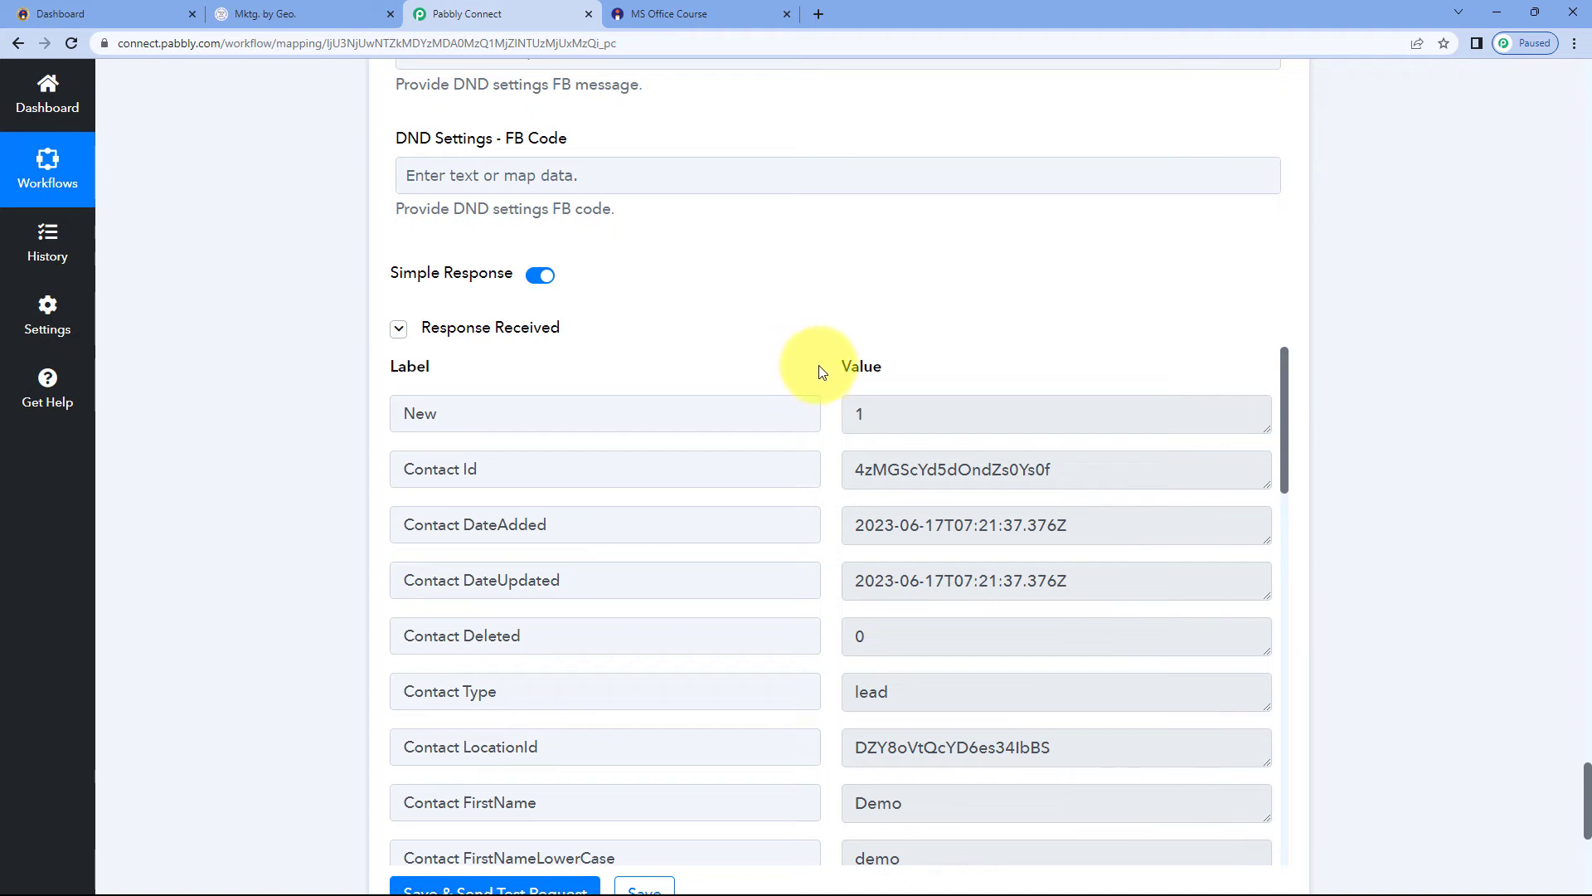
# Review the response received from the LeadConnector test request
pyautogui.scroll(-1, 819, 370)
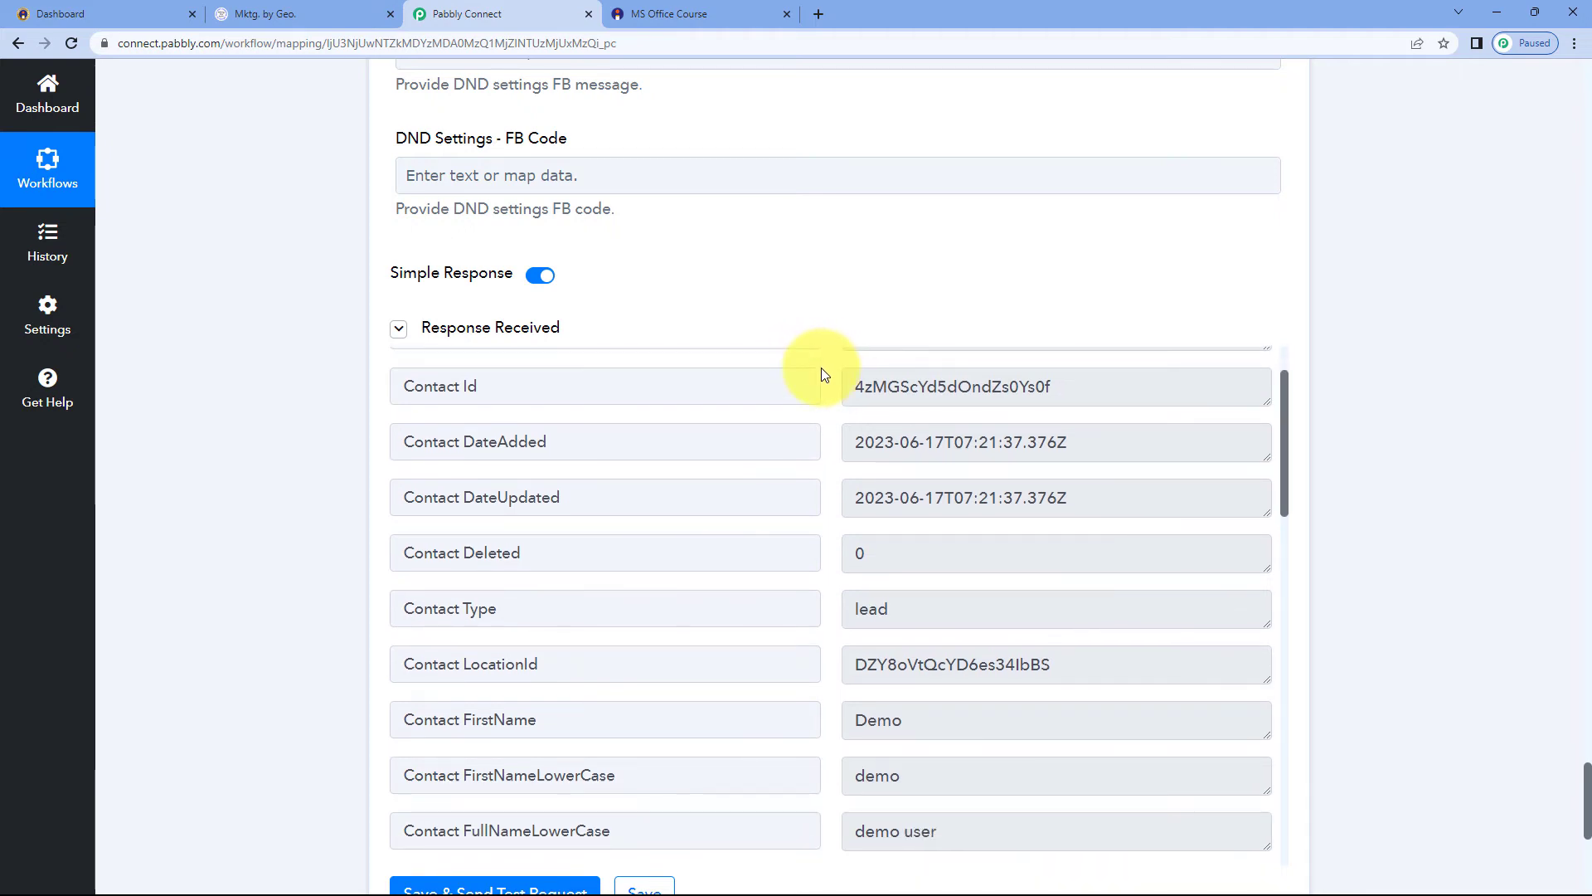
pyautogui.scroll(-3, 823, 373)
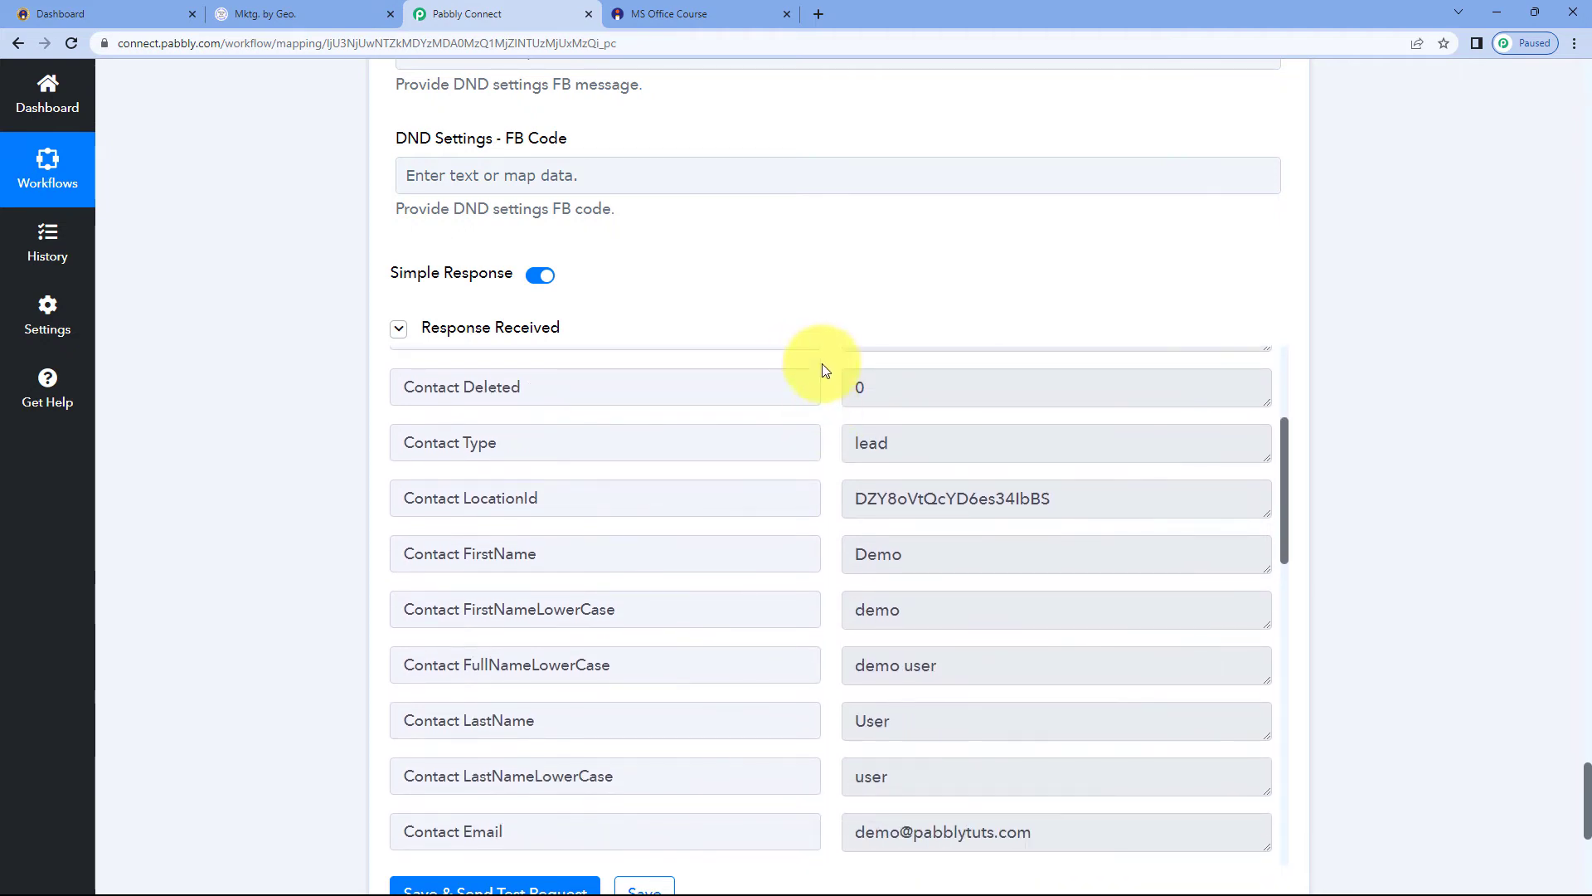
pyautogui.scroll(20, 823, 371)
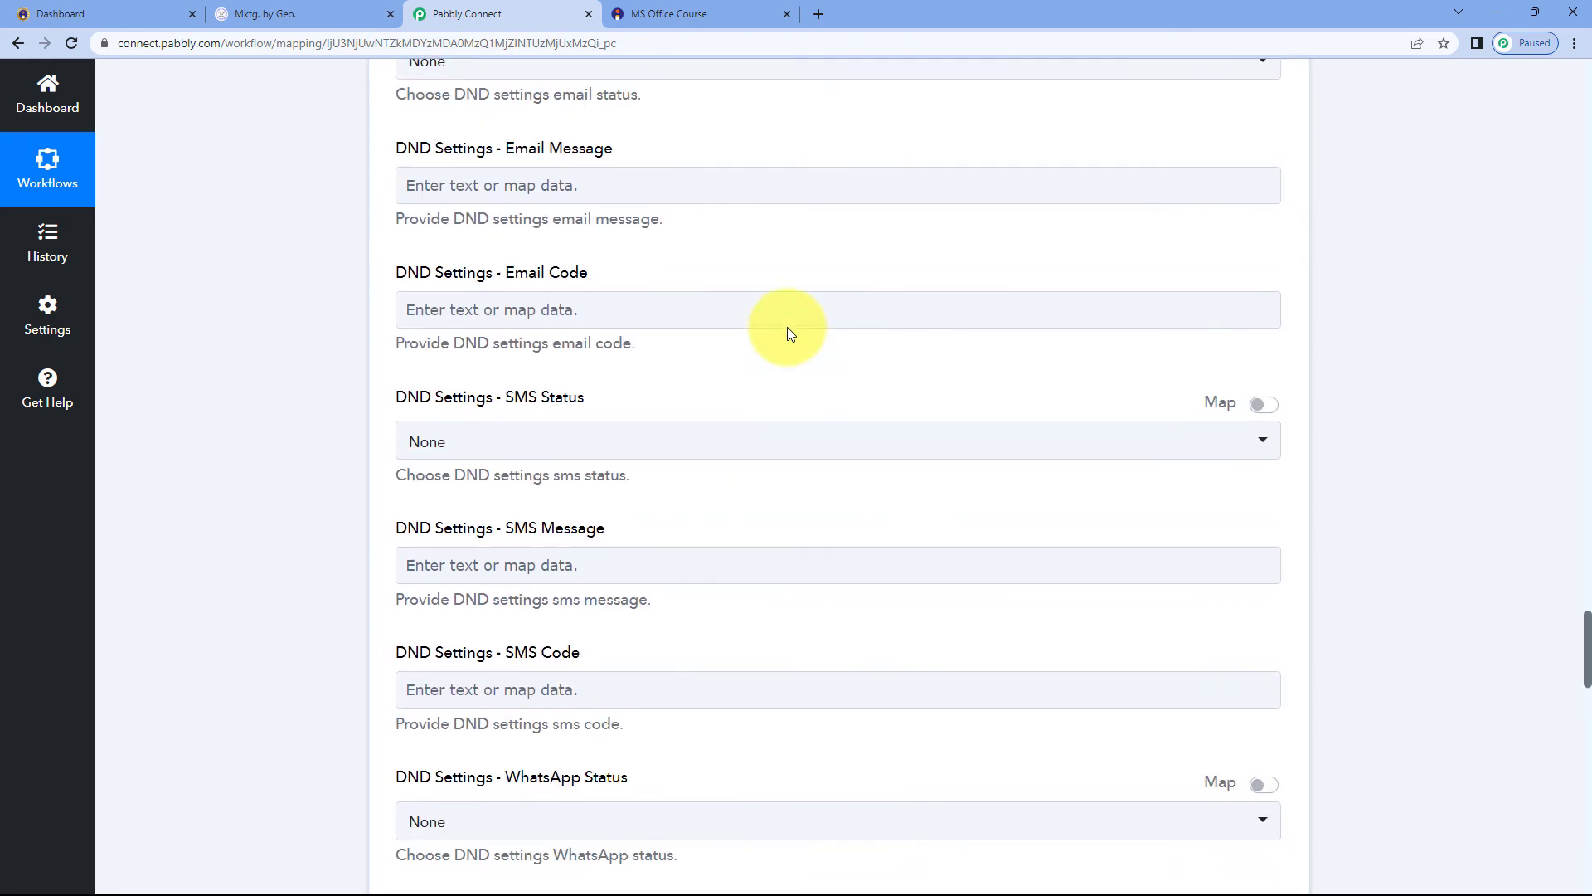
pyautogui.scroll(20, 786, 327)
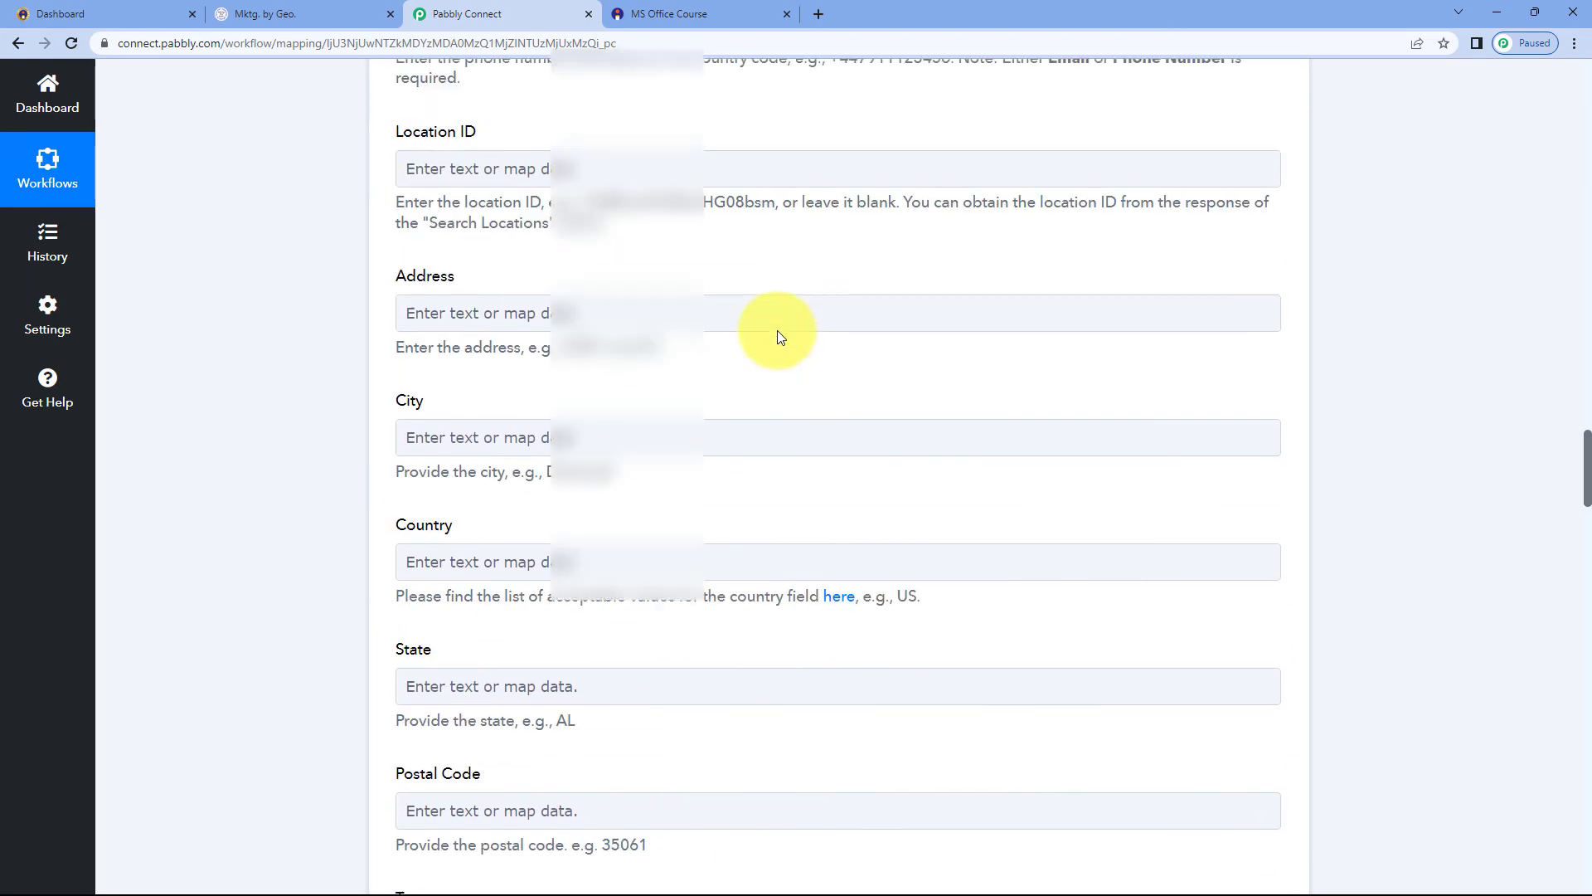
pyautogui.scroll(7, 777, 336)
pyautogui.click(733, 6)
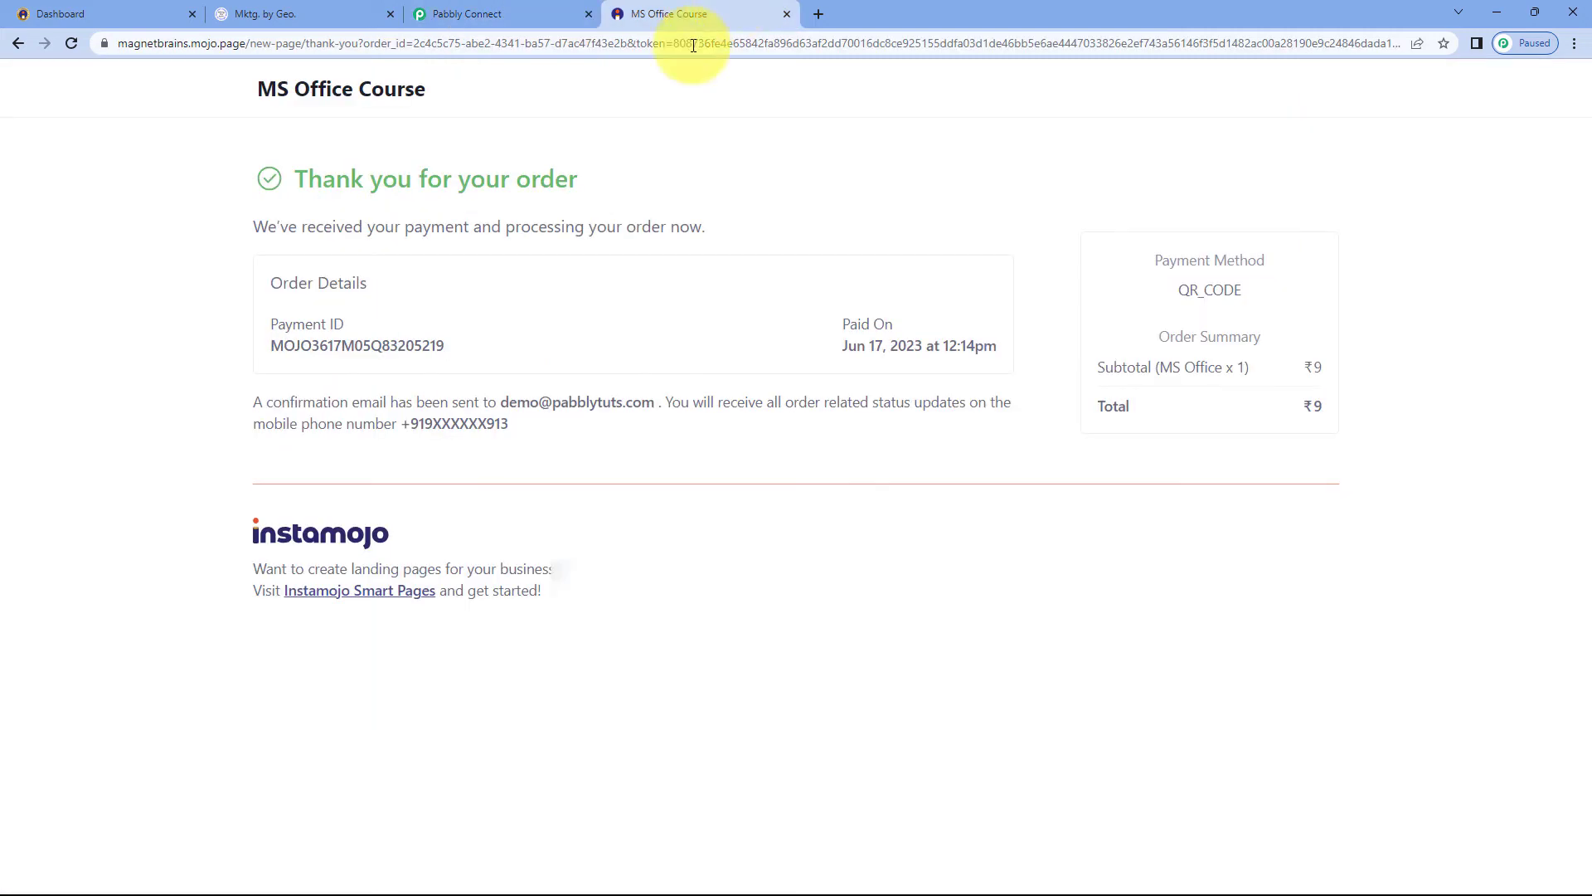
pyautogui.click(490, 8)
pyautogui.scroll(4, 720, 221)
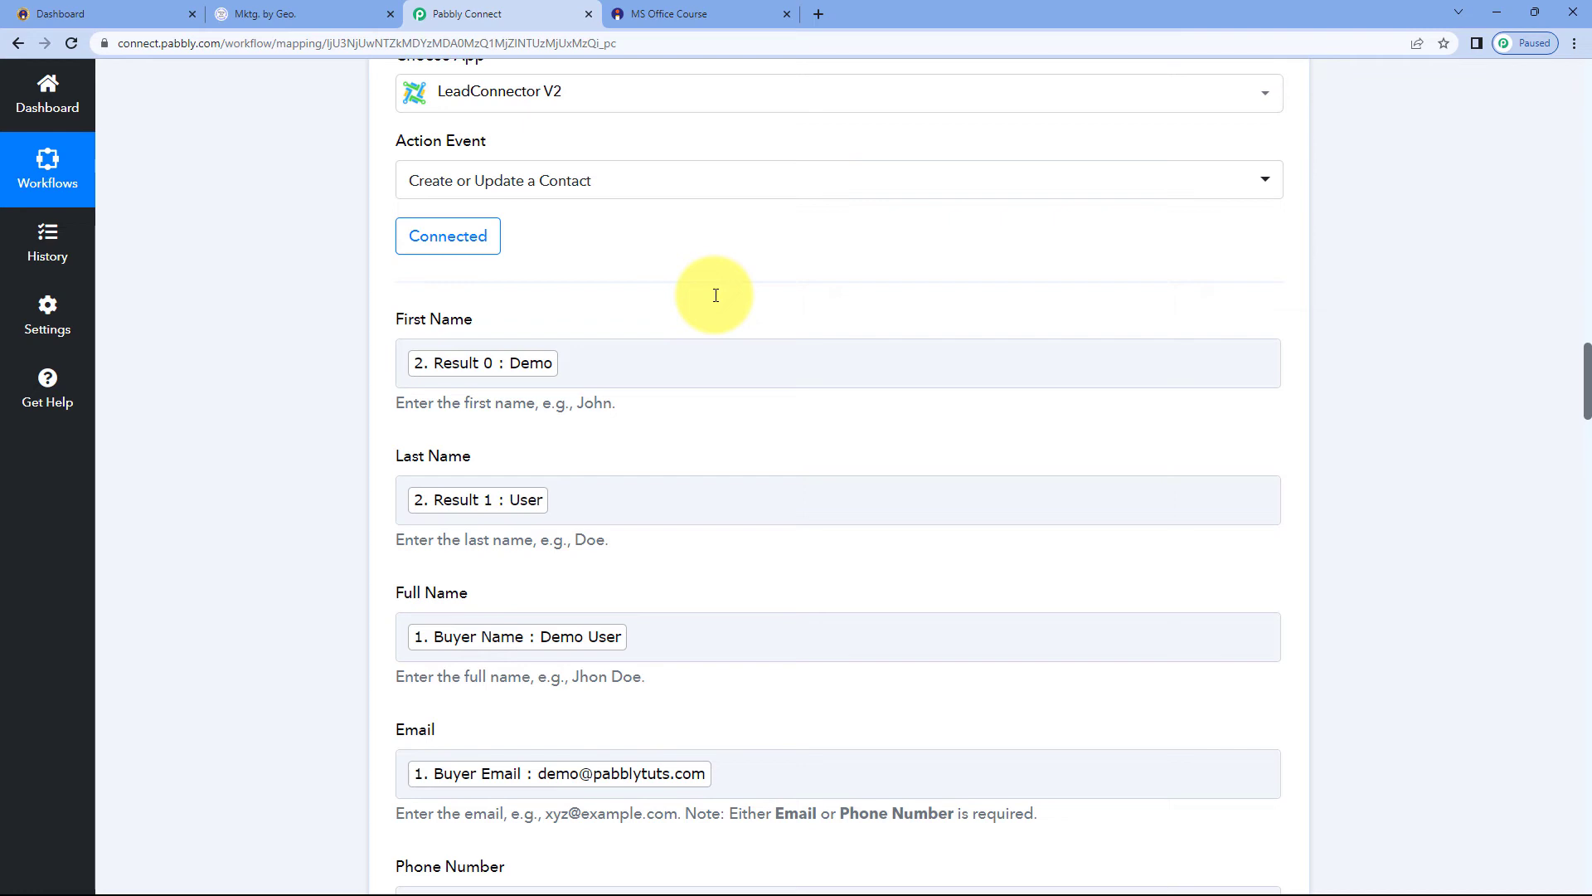
# Switch to the LeadConnector account, open Contacts and inspect the newly created test contact's name, email and phone fields
pyautogui.click(330, 10)
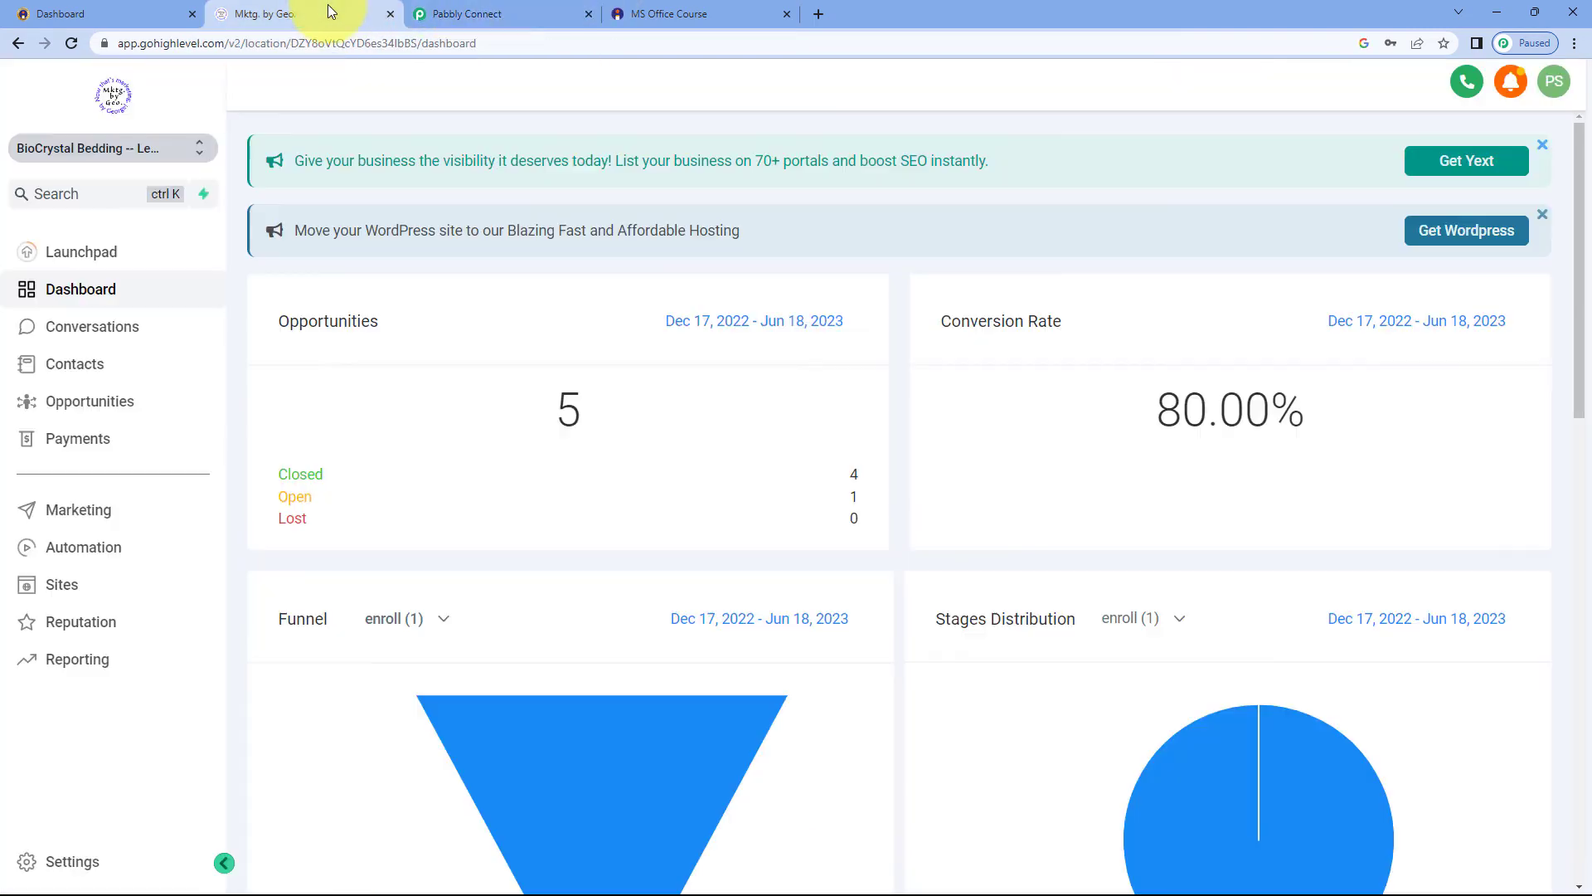
pyautogui.click(67, 43)
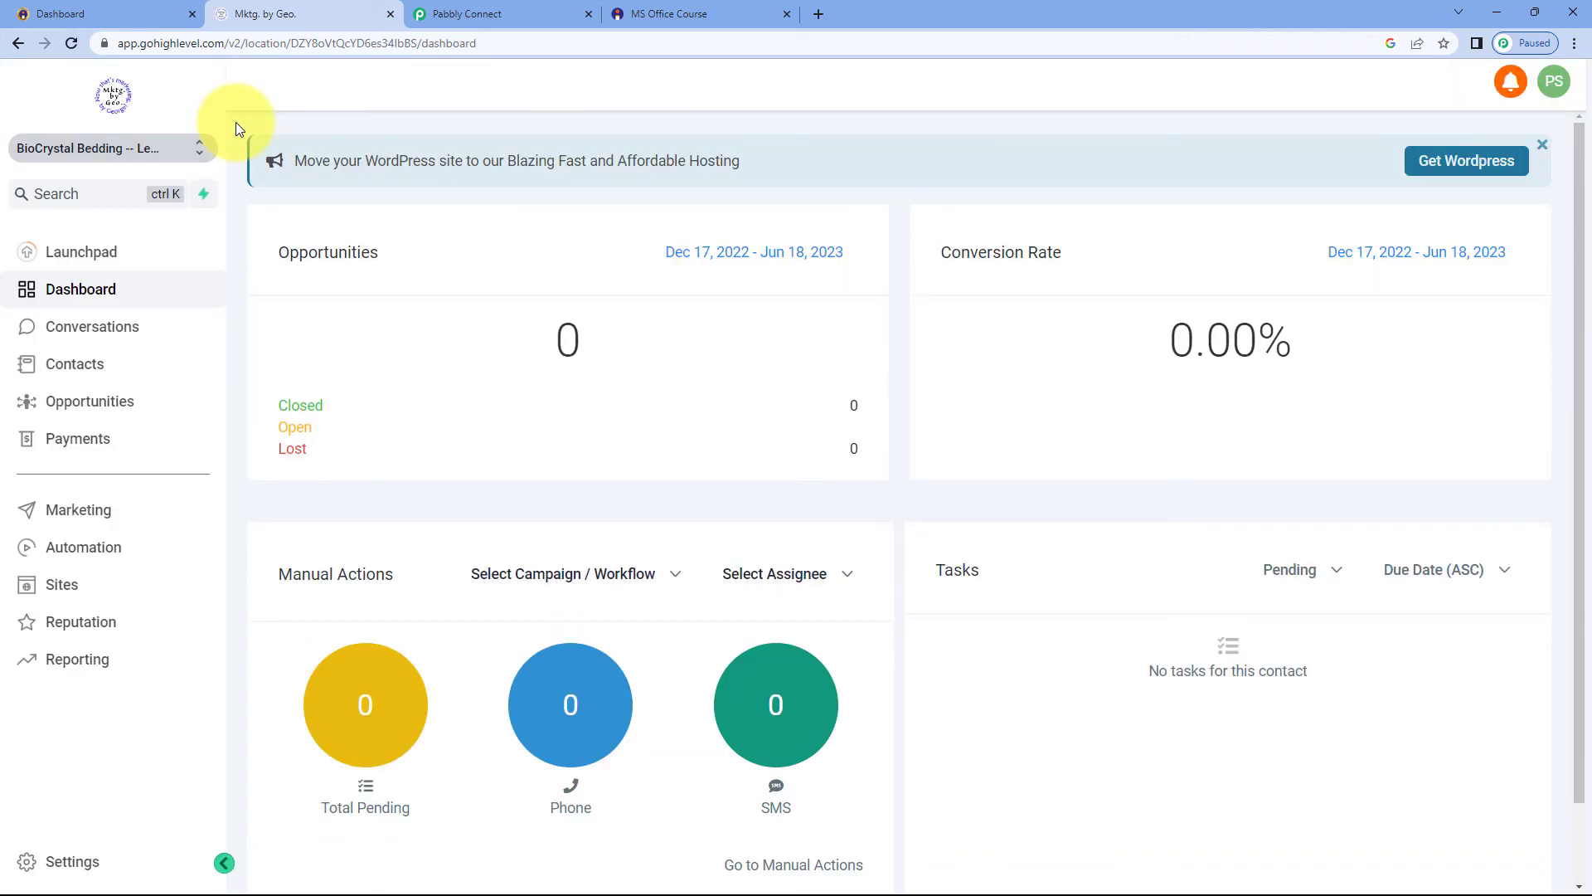
pyautogui.click(104, 364)
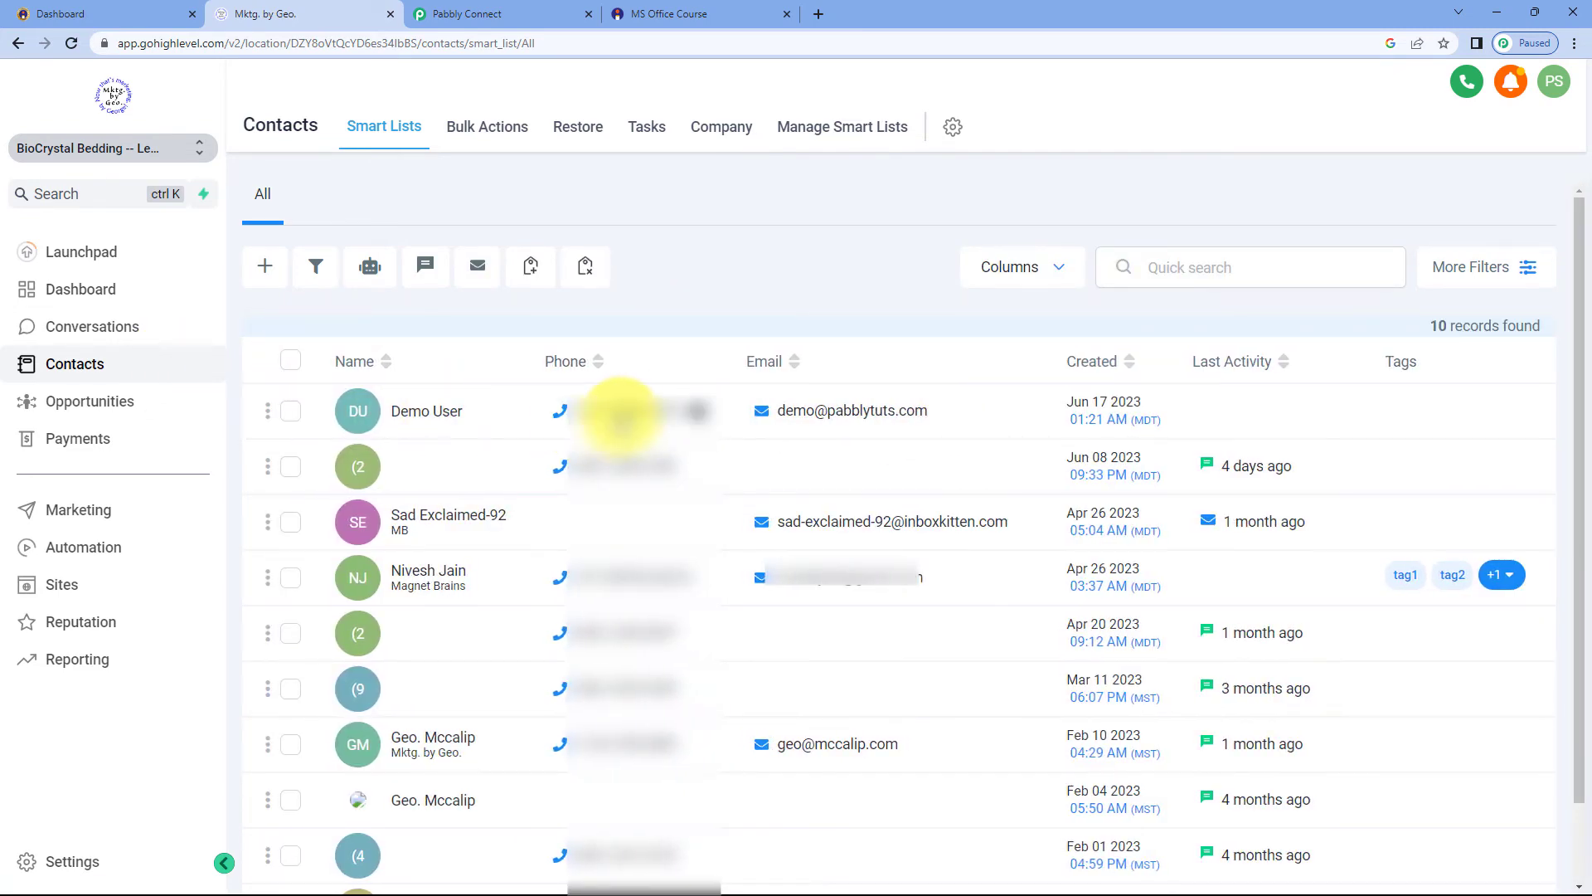
pyautogui.click(439, 412)
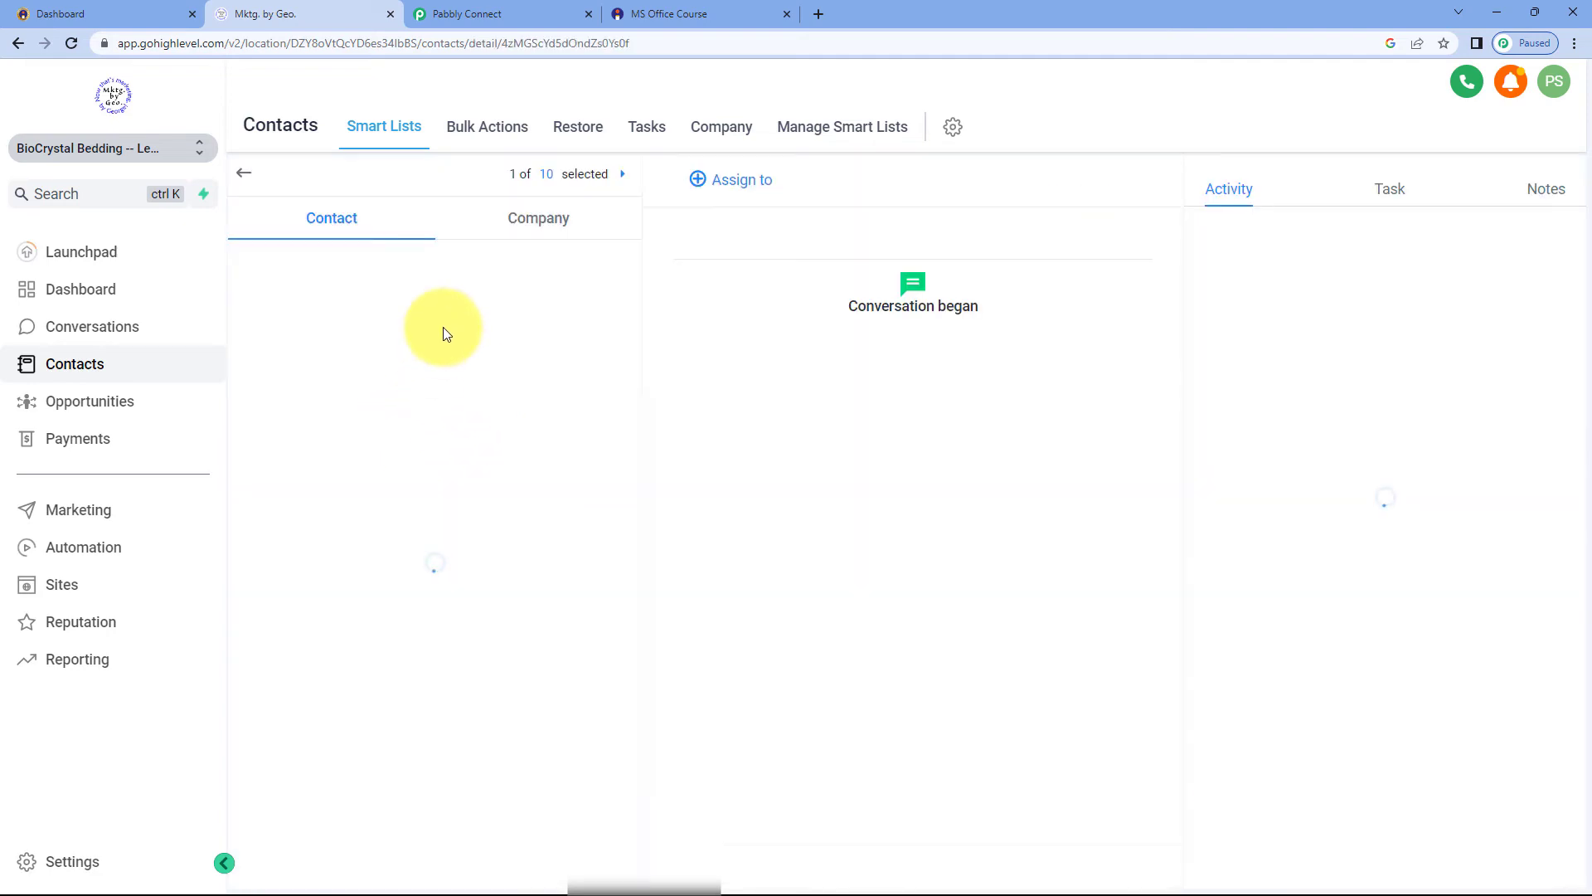
pyautogui.click(677, 9)
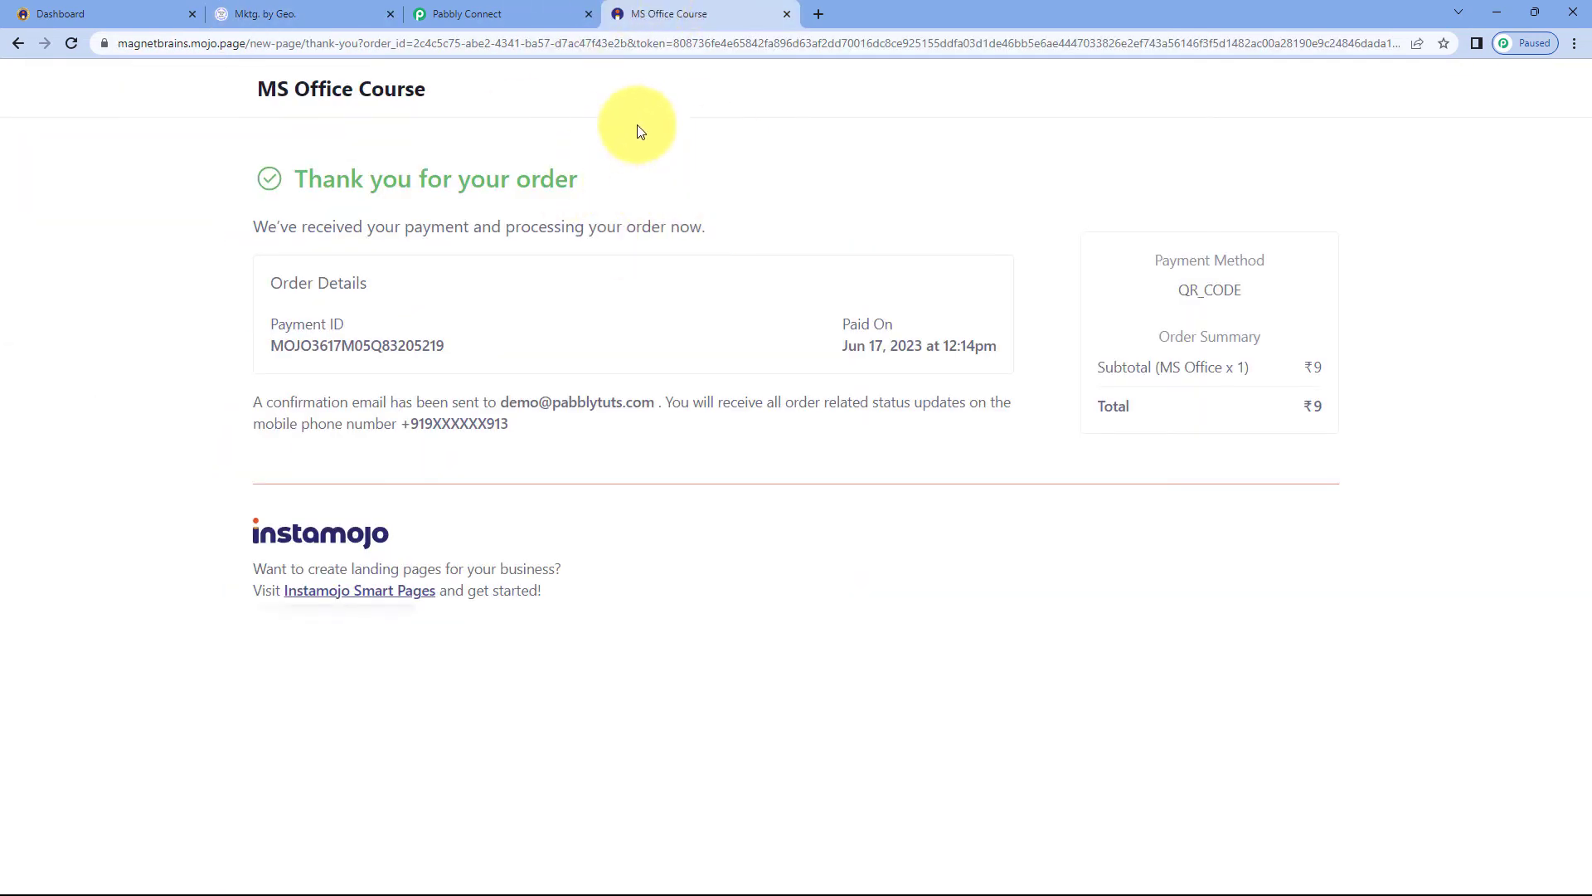
pyautogui.click(345, 10)
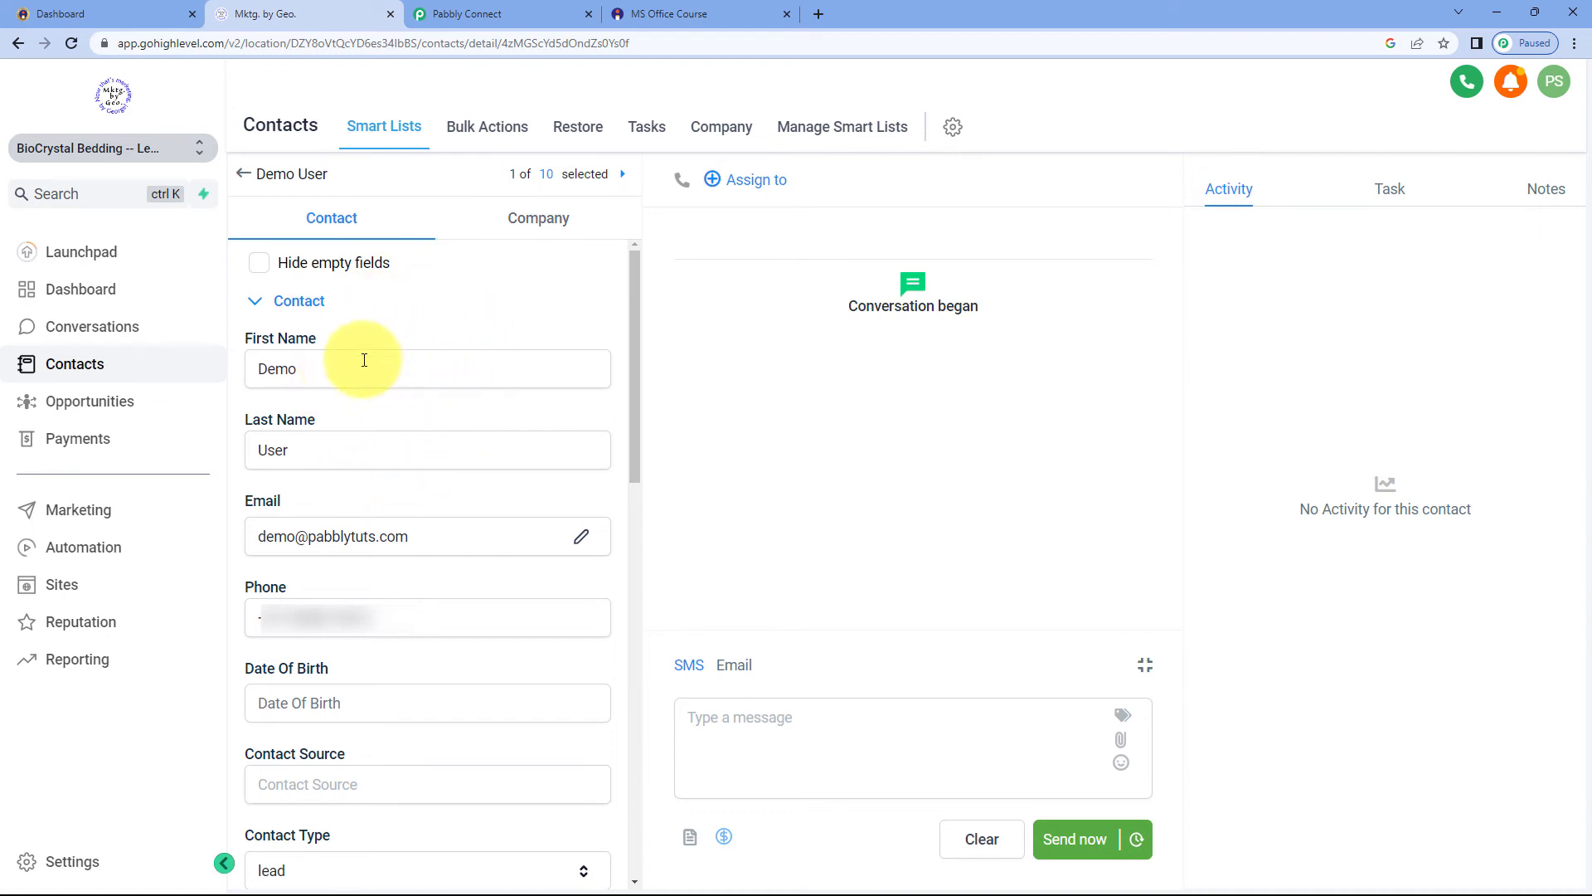
pyautogui.doubleClick(320, 367)
pyautogui.doubleClick(347, 447)
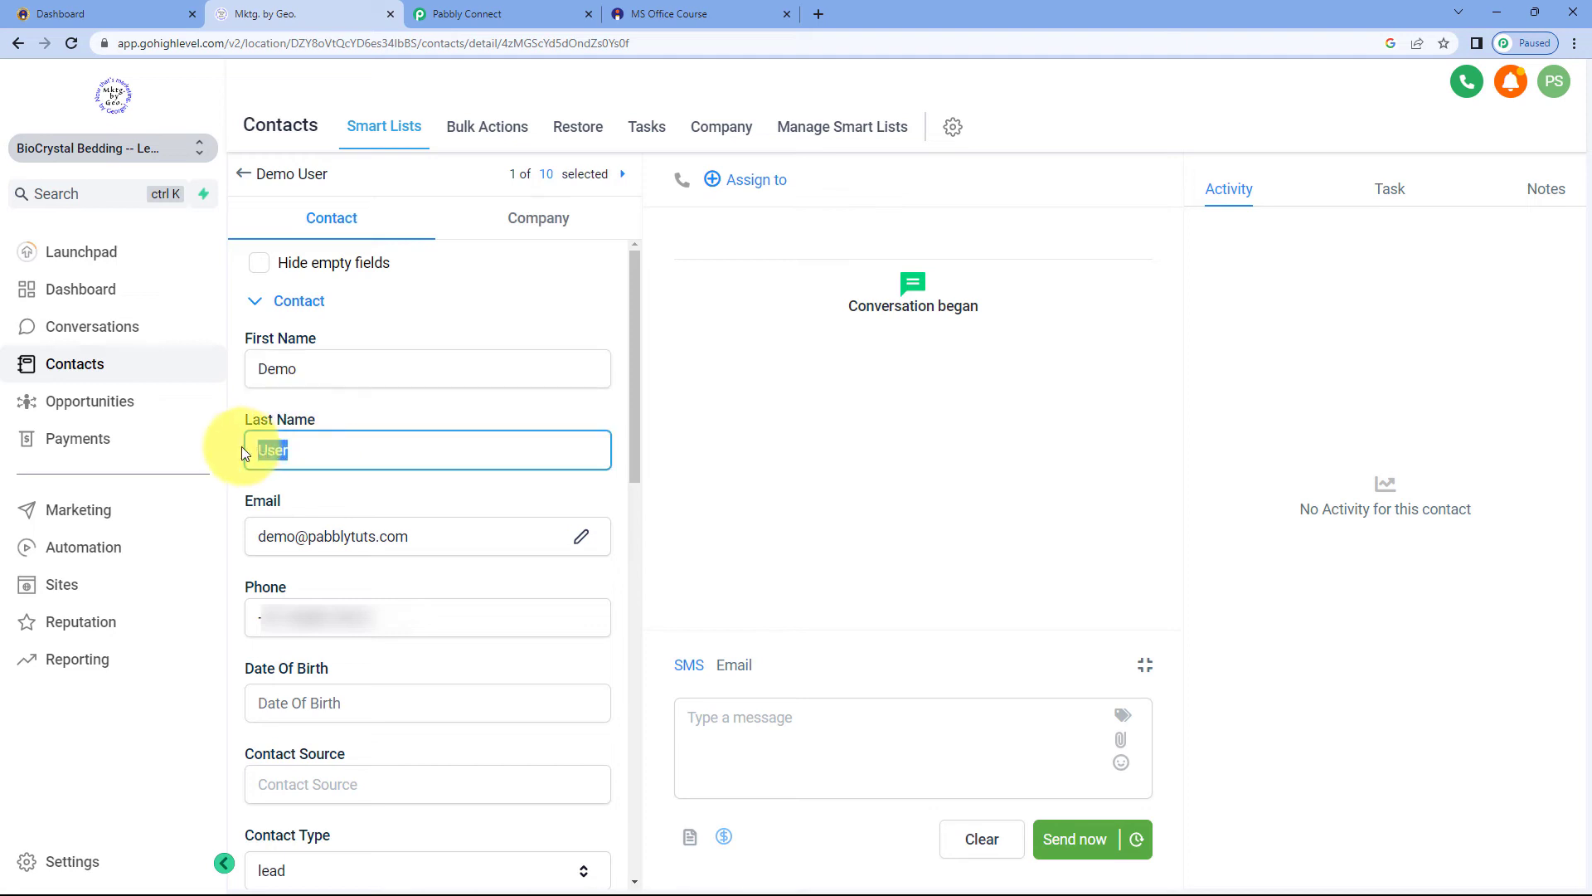
pyautogui.press('Tab')
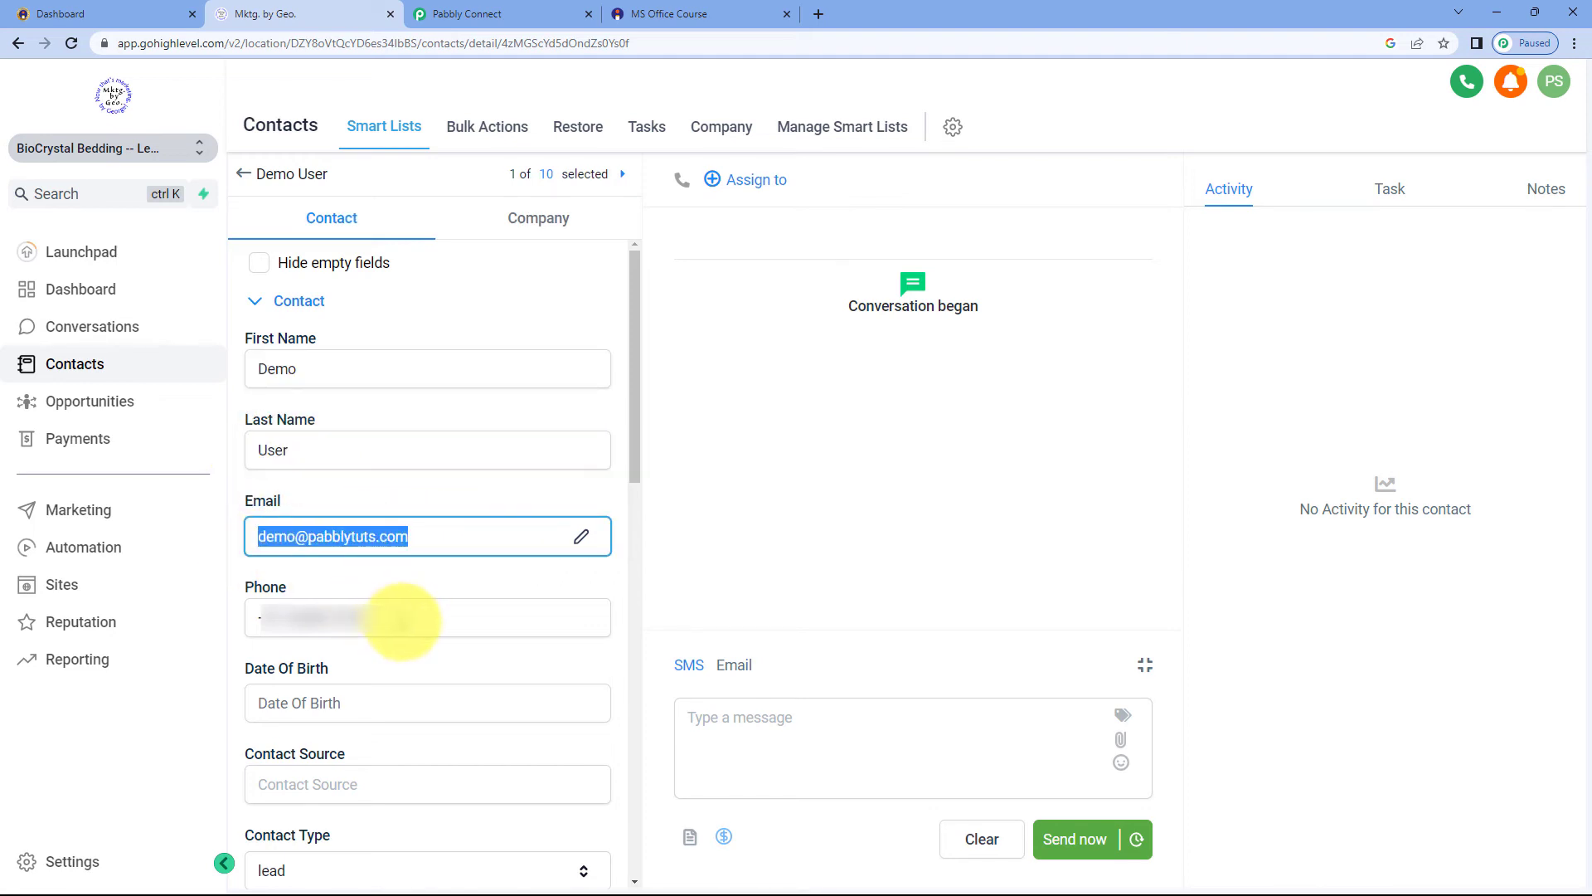
pyautogui.press('Tab')
pyautogui.click(365, 582)
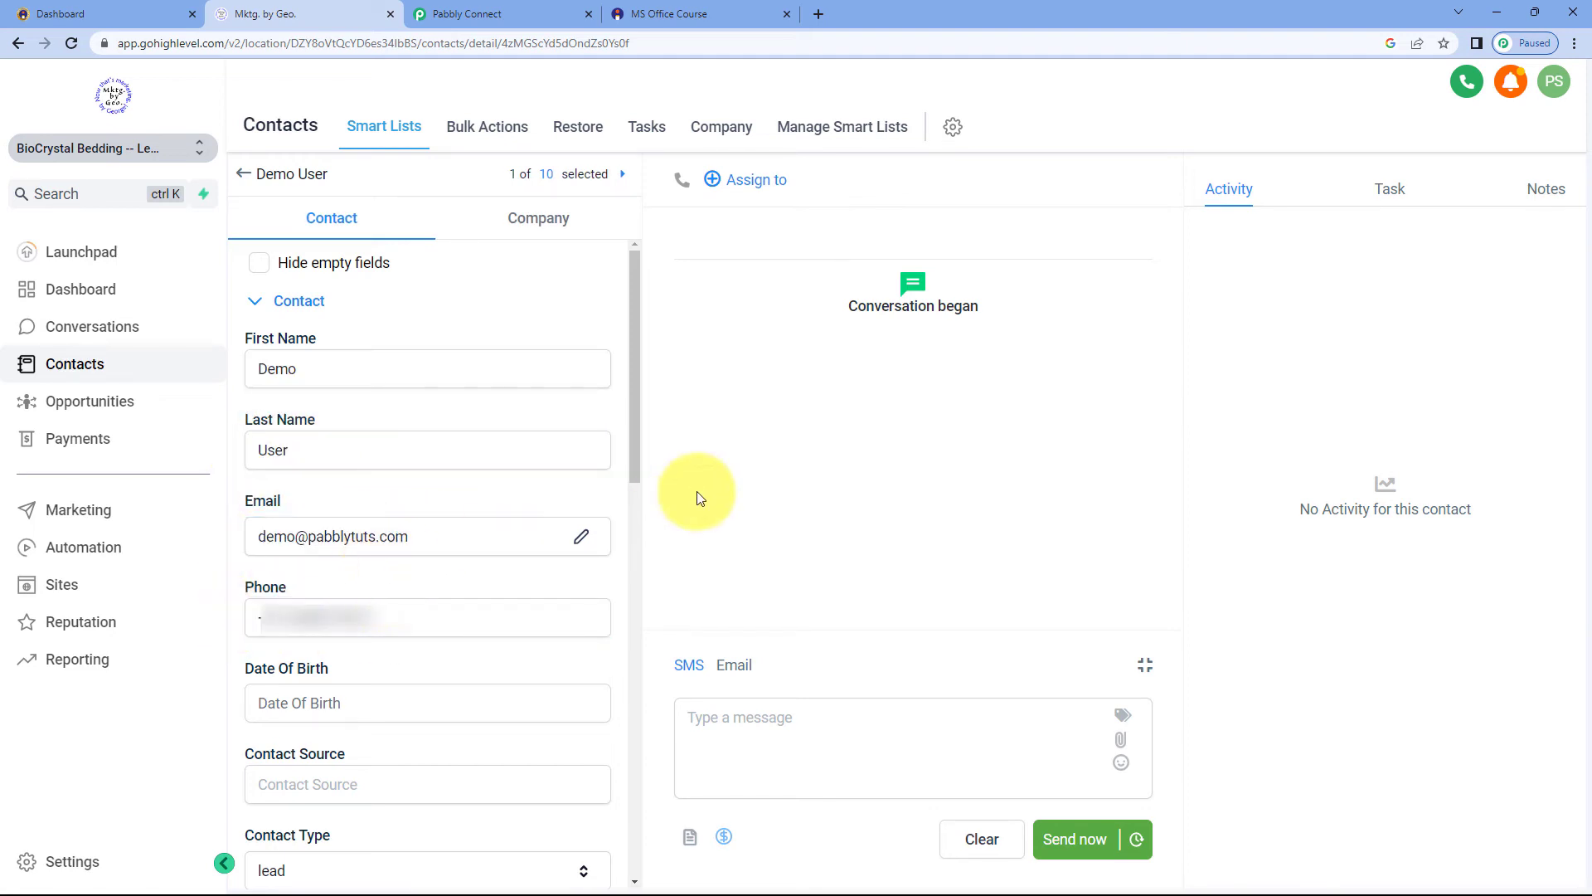
# Return to the workflow and collapse the LeadConnector, Text Formatter and Instamojo steps to see the overview
pyautogui.click(560, 4)
pyautogui.scroll(3, 1309, 223)
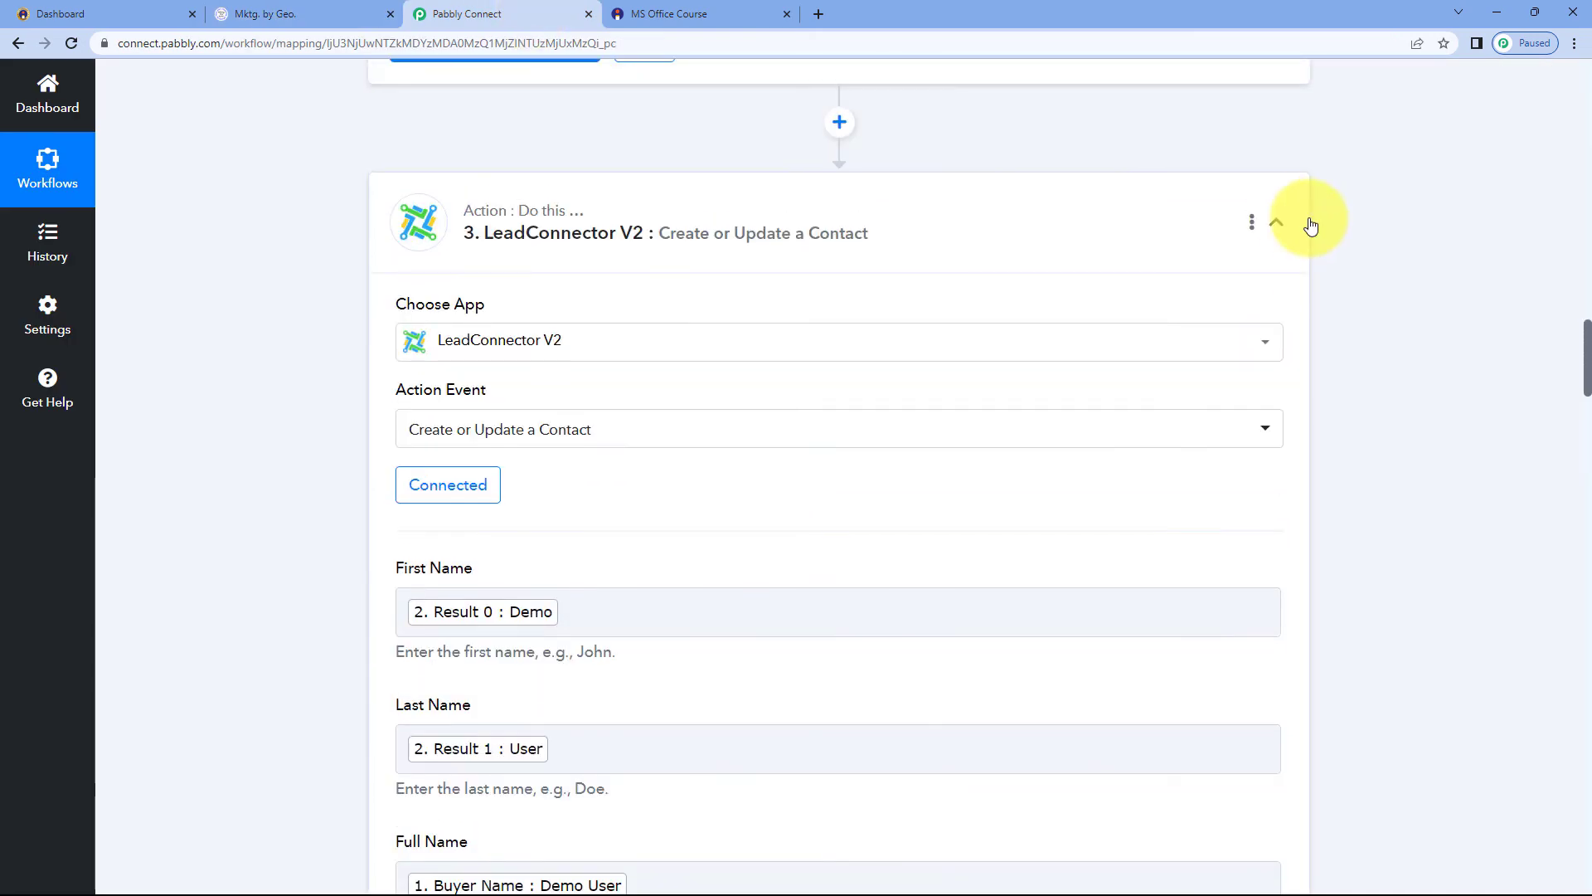
pyautogui.click(1319, 222)
pyautogui.scroll(10, 1320, 236)
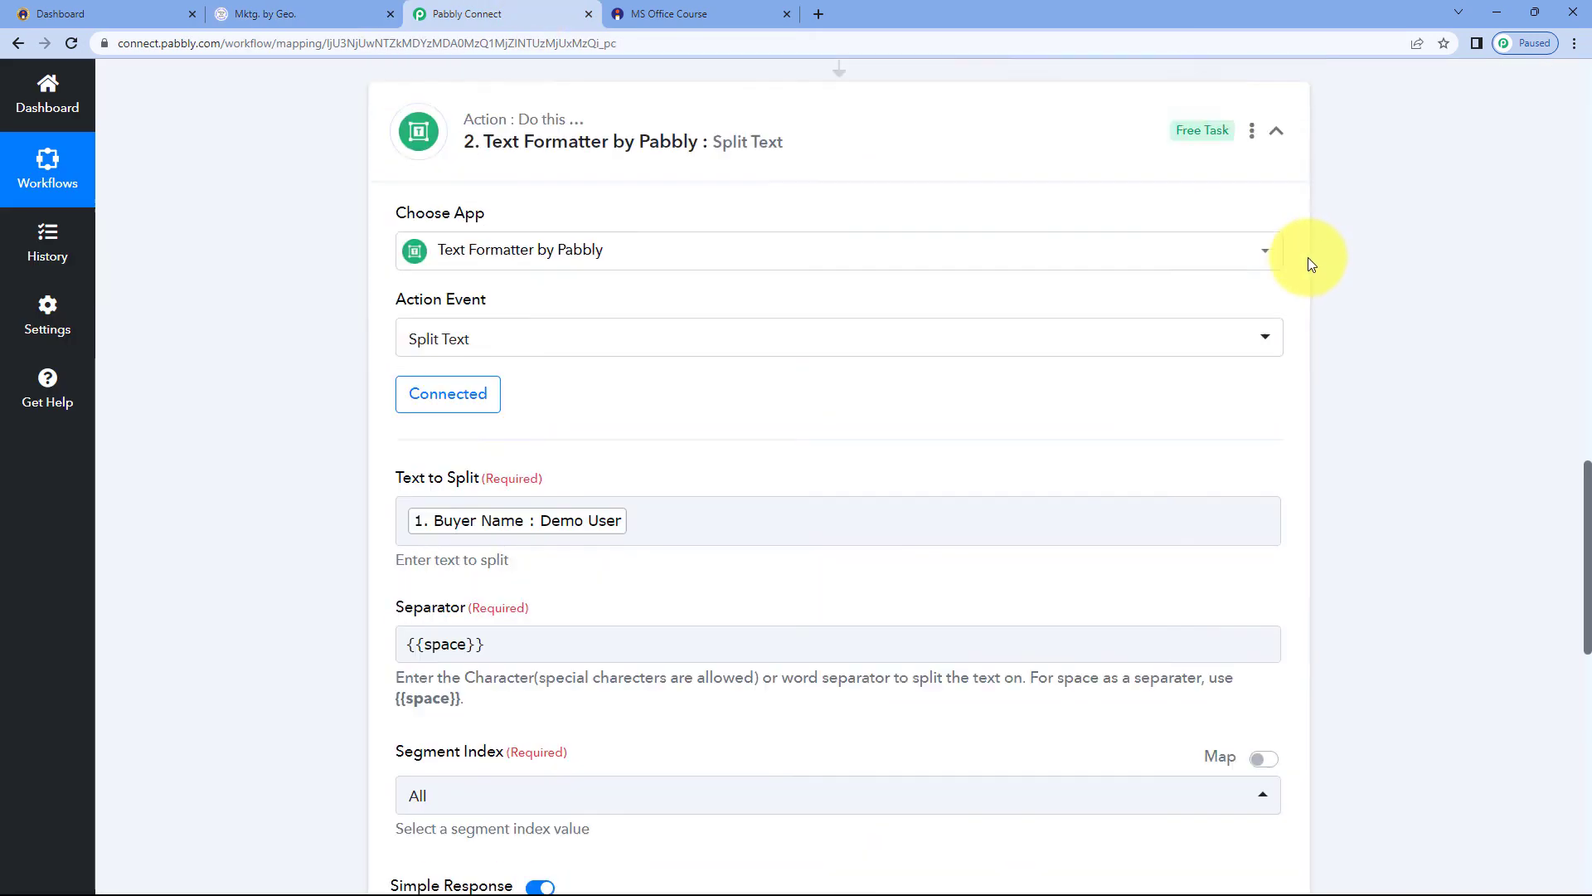
pyautogui.scroll(15, 1301, 290)
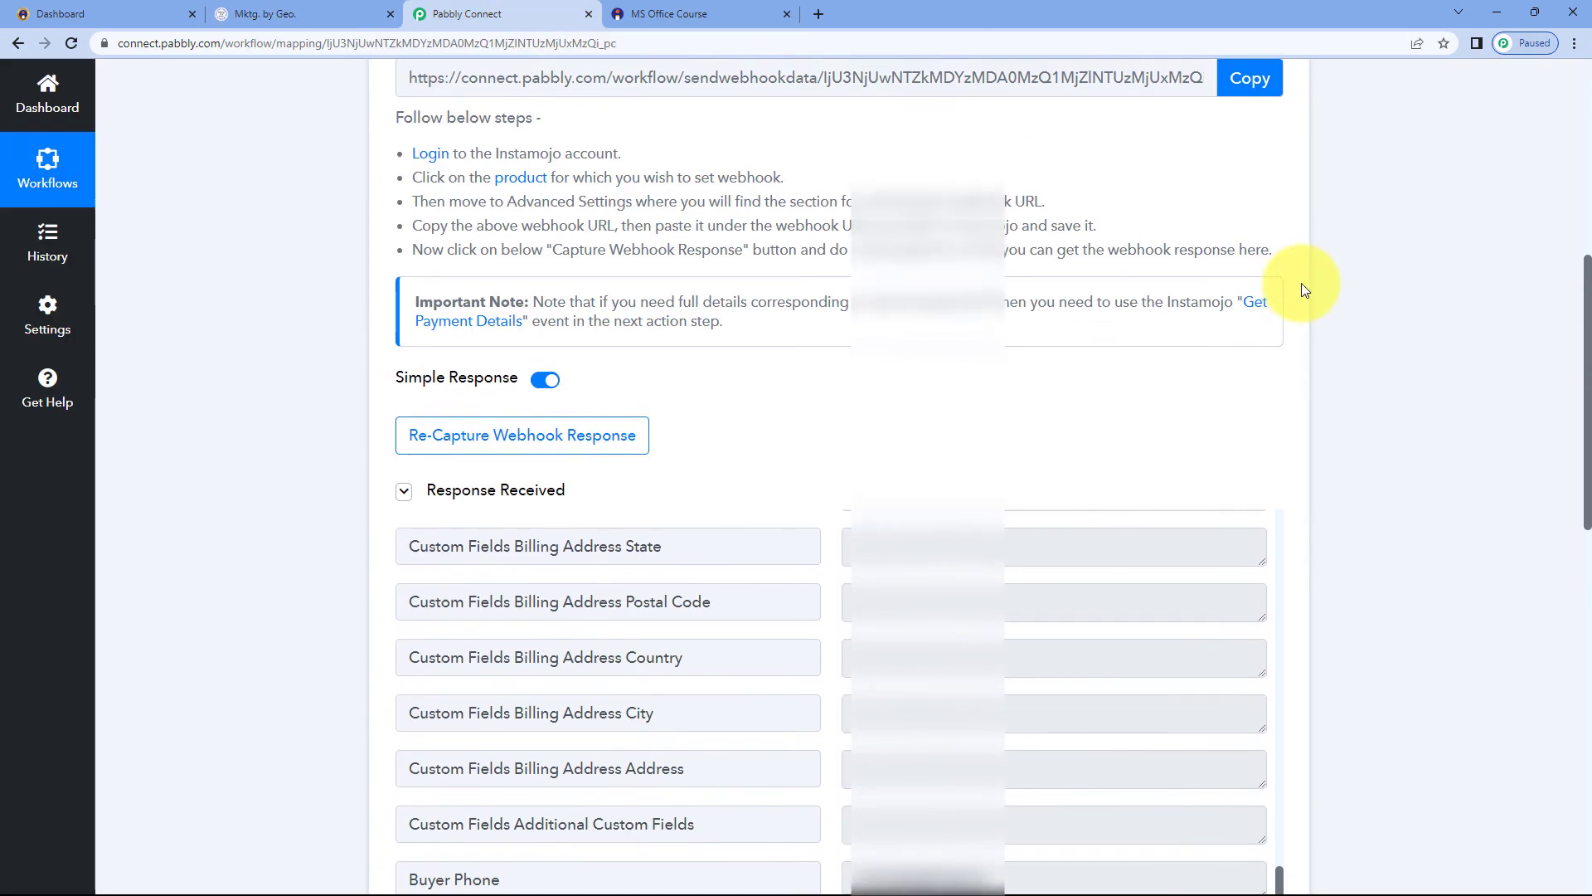
pyautogui.click(1275, 351)
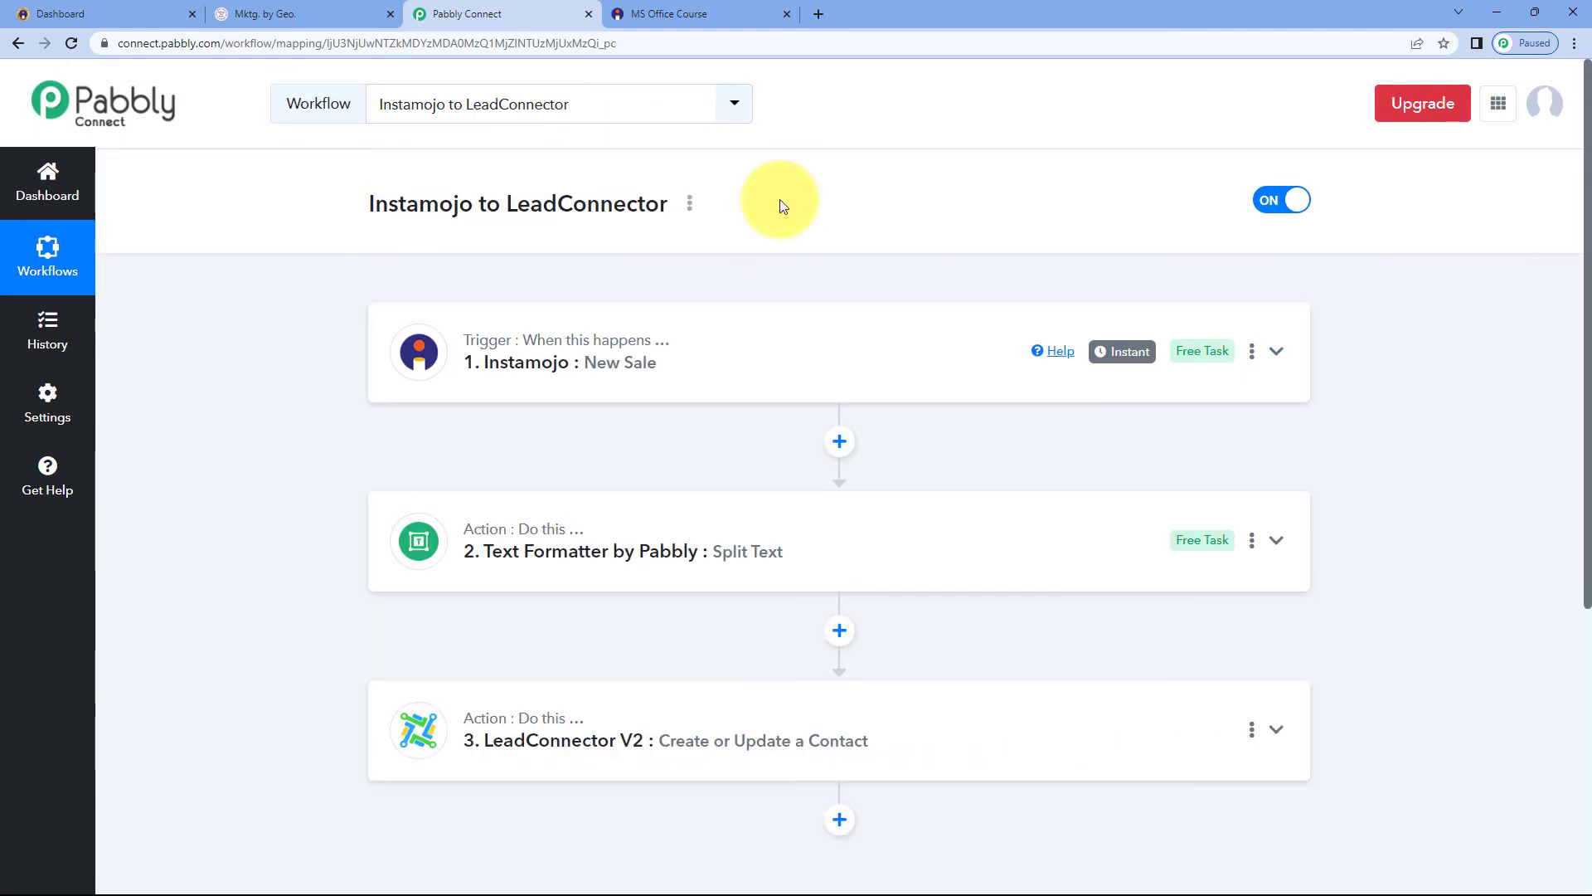
# Switch to the Instamojo dashboard's Smart Pages list
pyautogui.click(688, 14)
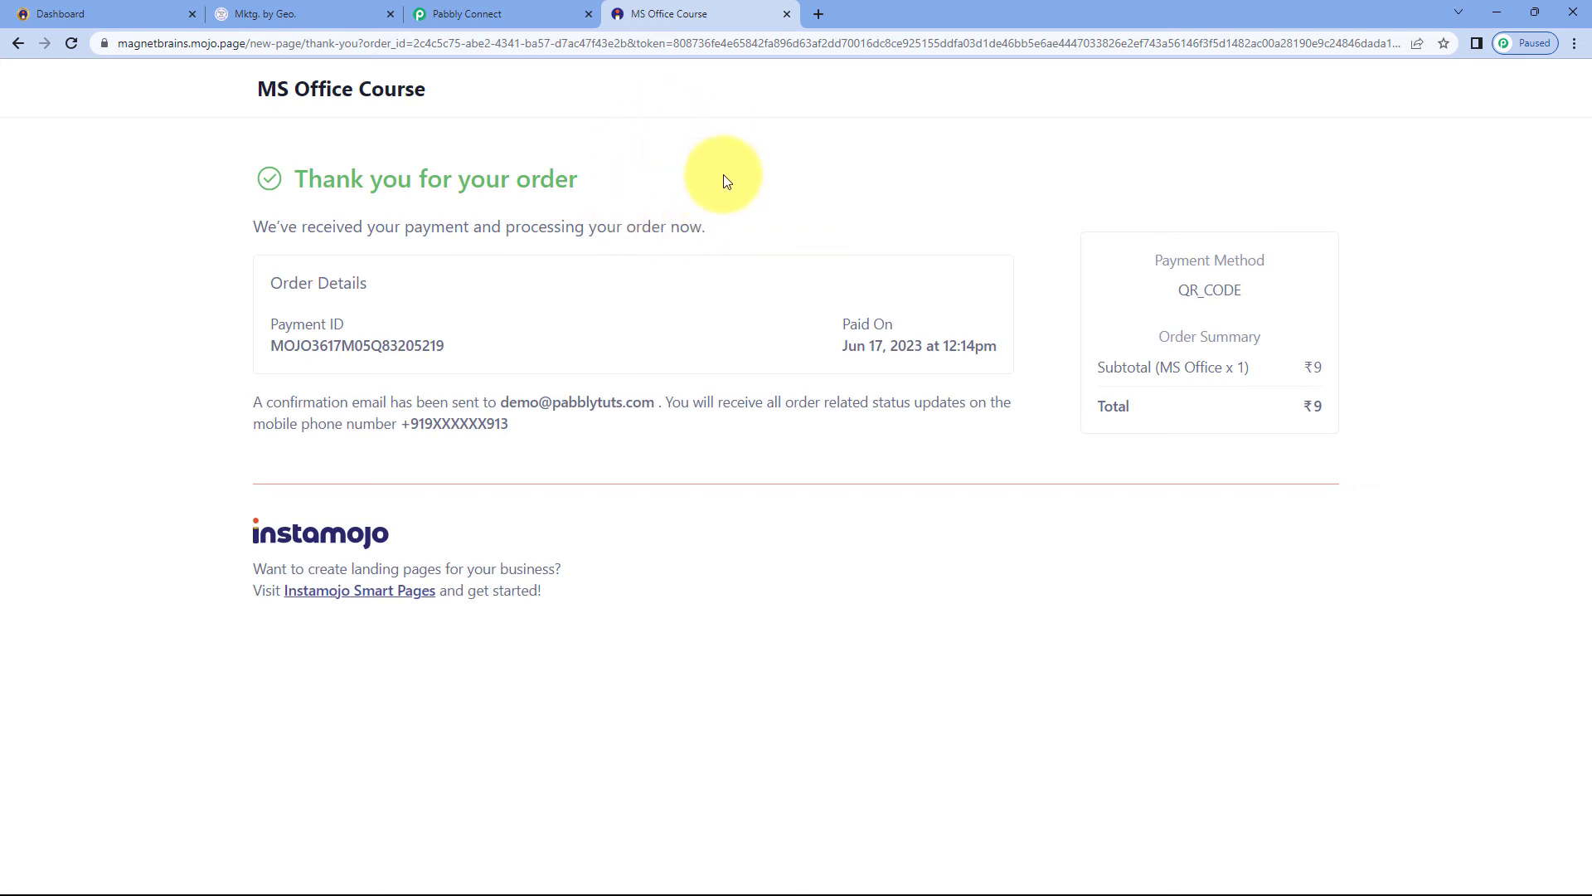
pyautogui.click(495, 12)
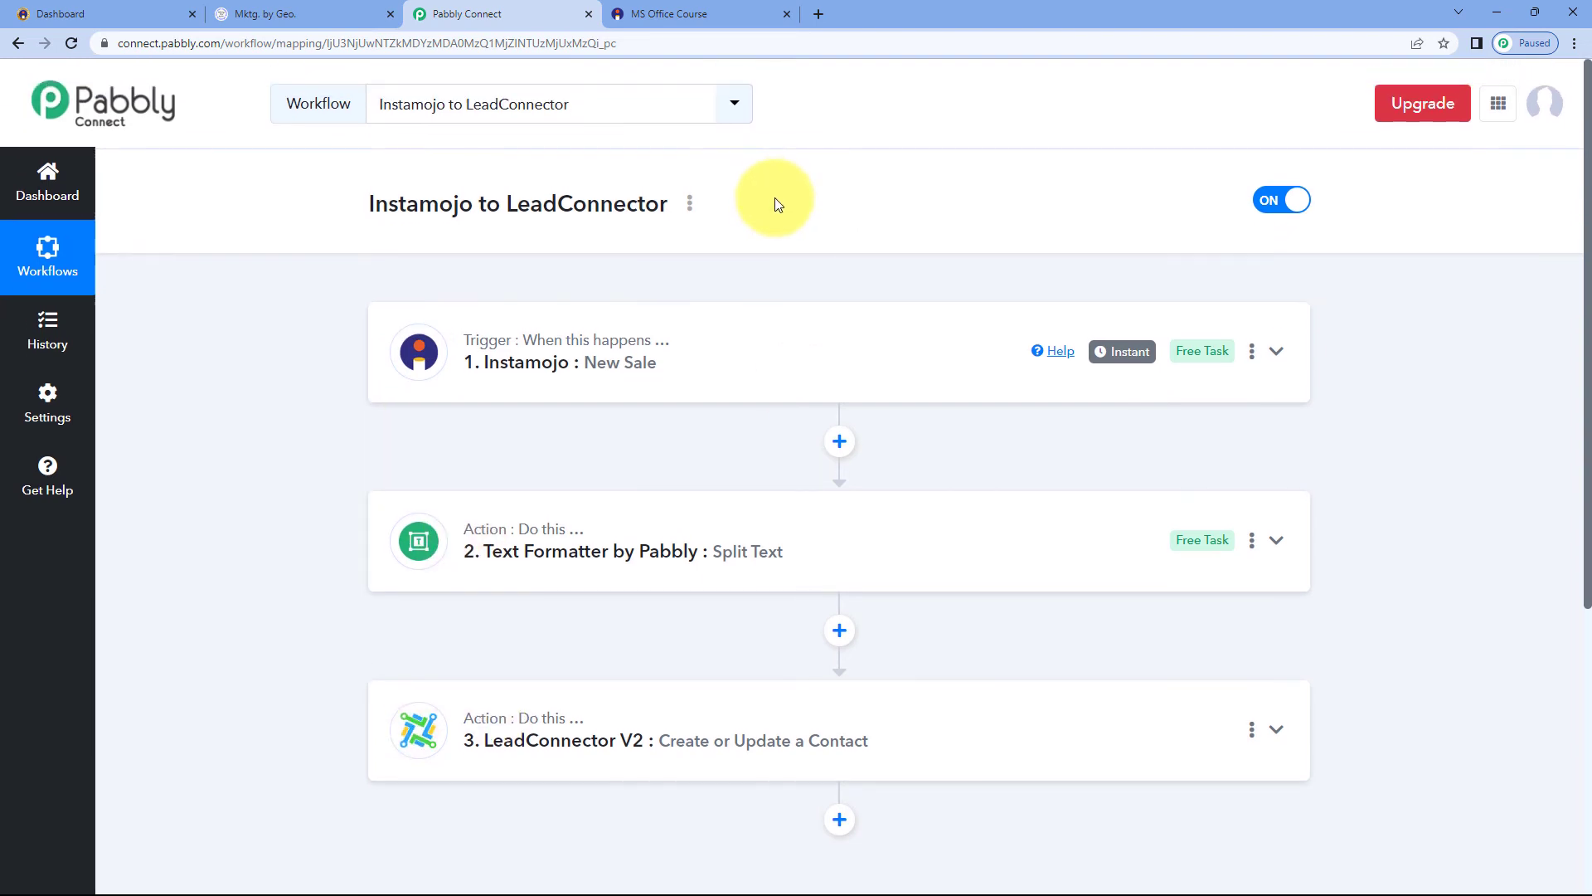
pyautogui.scroll(-1, 773, 200)
pyautogui.scroll(1, 758, 180)
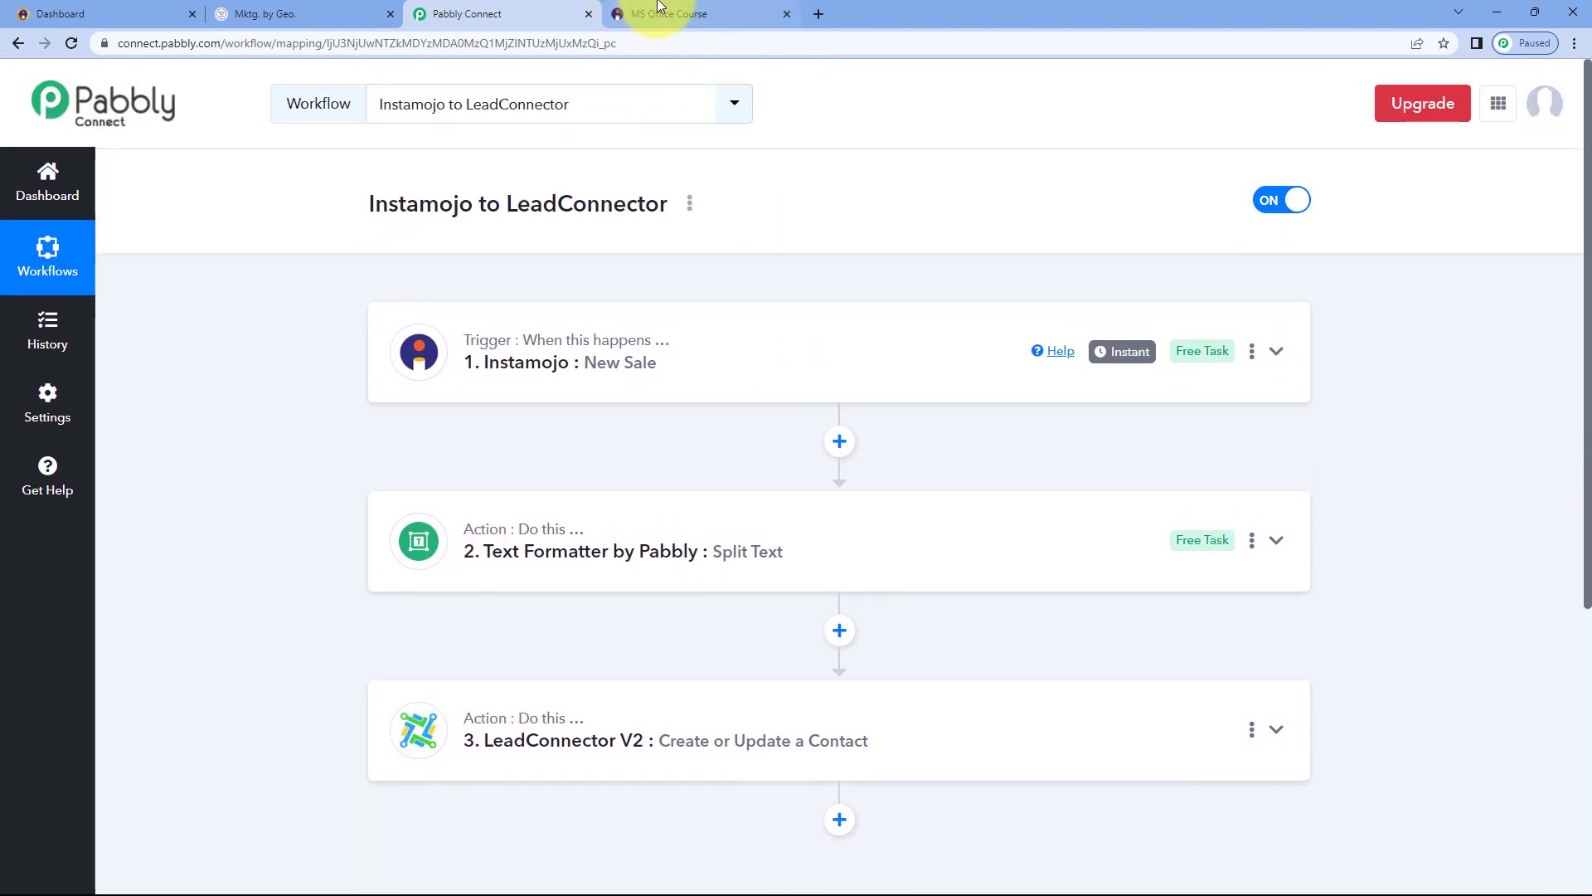
pyautogui.click(83, 13)
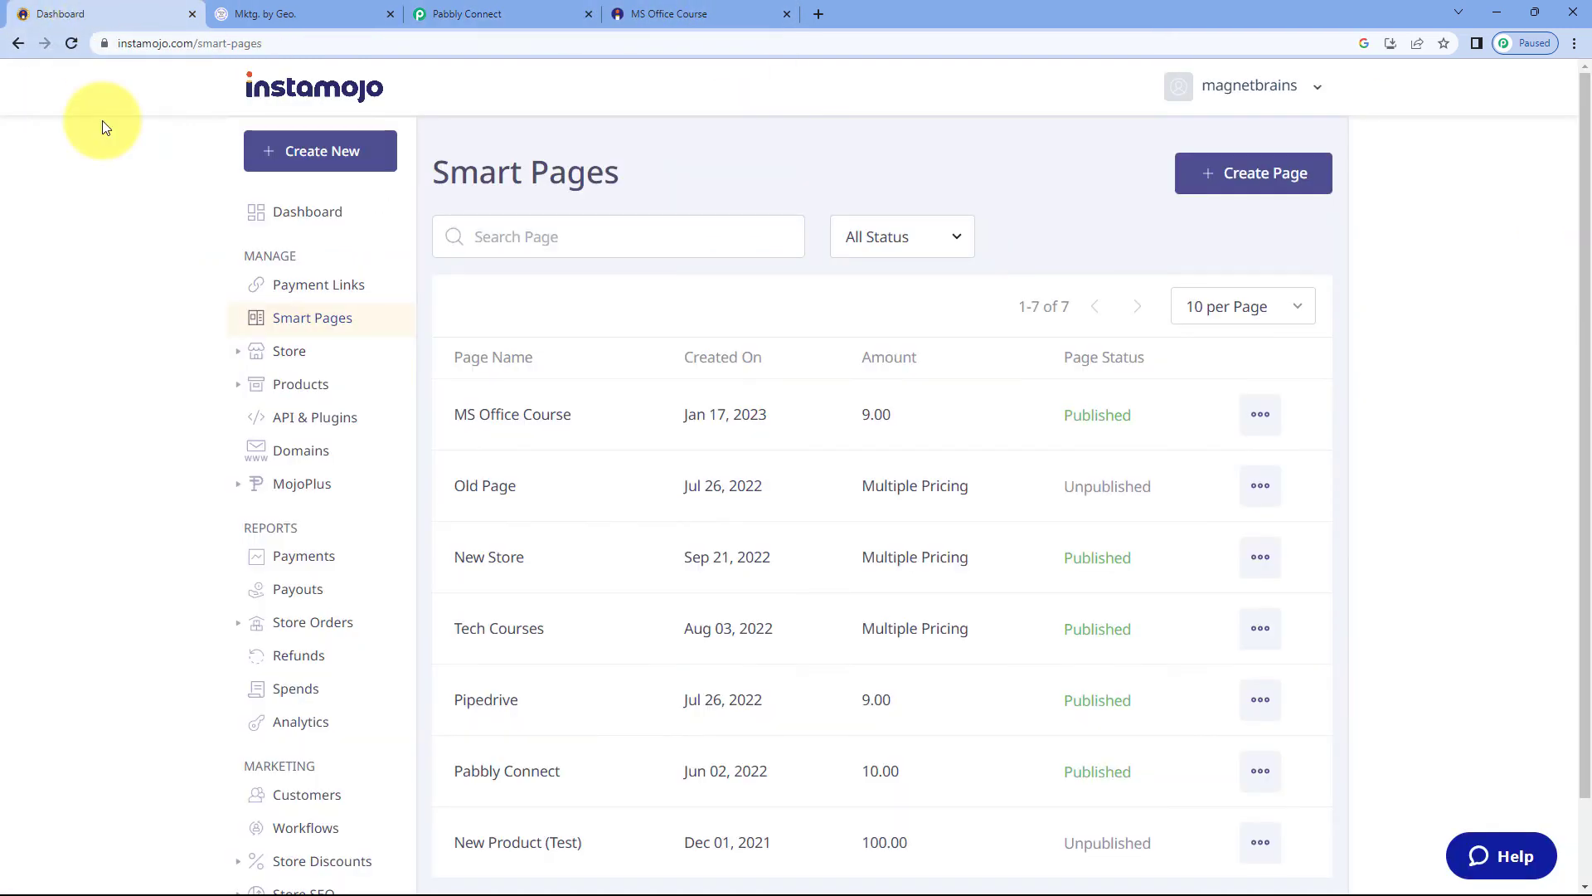
# Copy the share link of the MS Office Course smart page and open it in a new browser tab
pyautogui.click(1262, 414)
pyautogui.click(1157, 470)
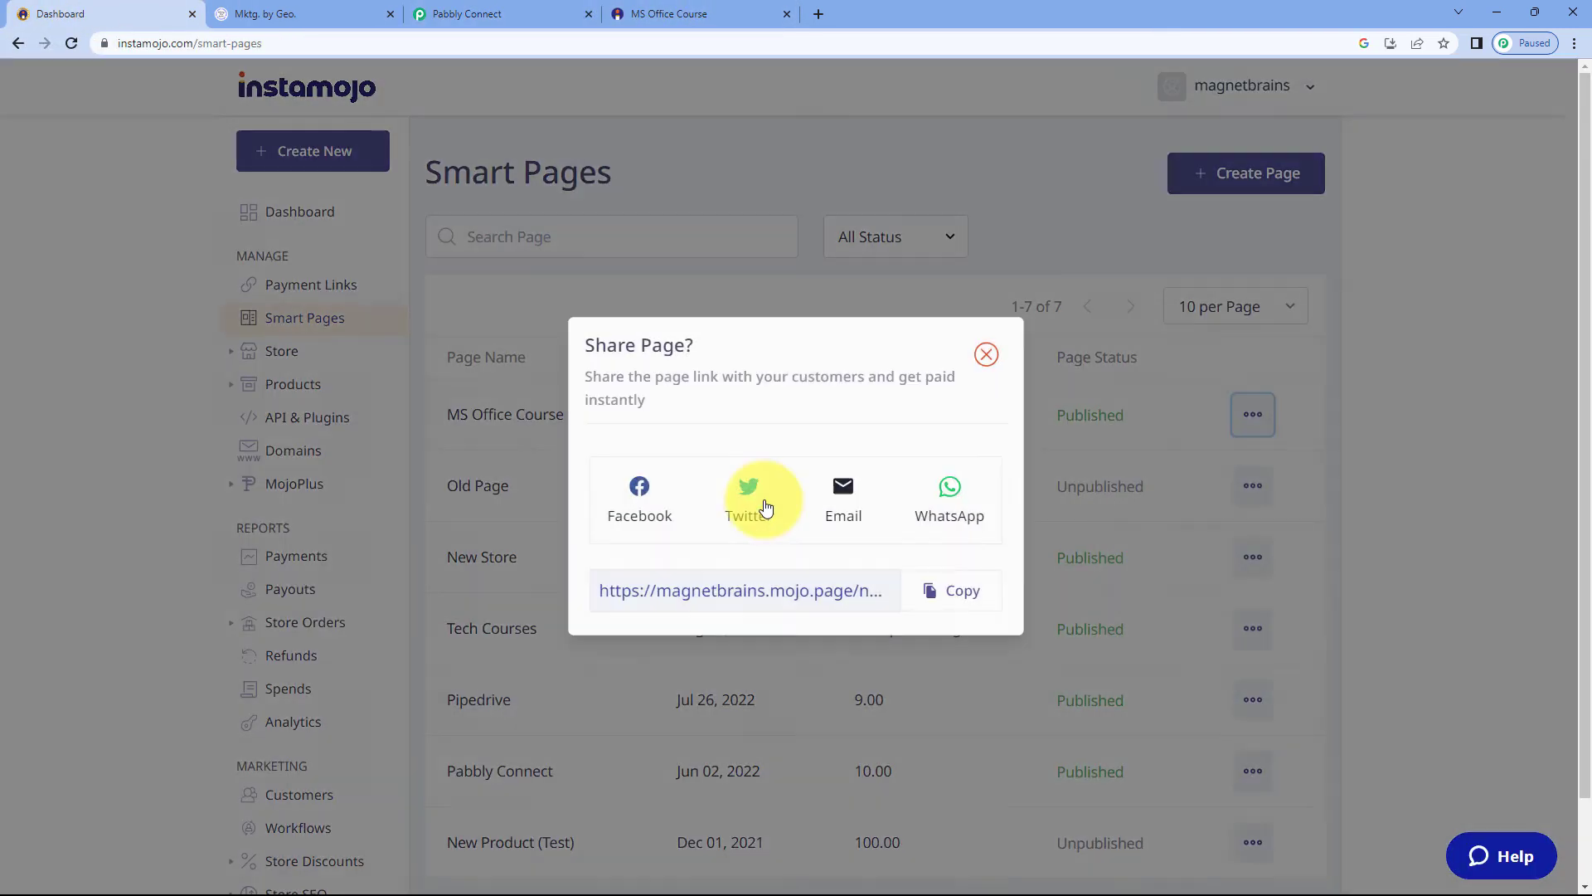
pyautogui.click(937, 591)
pyautogui.click(816, 12)
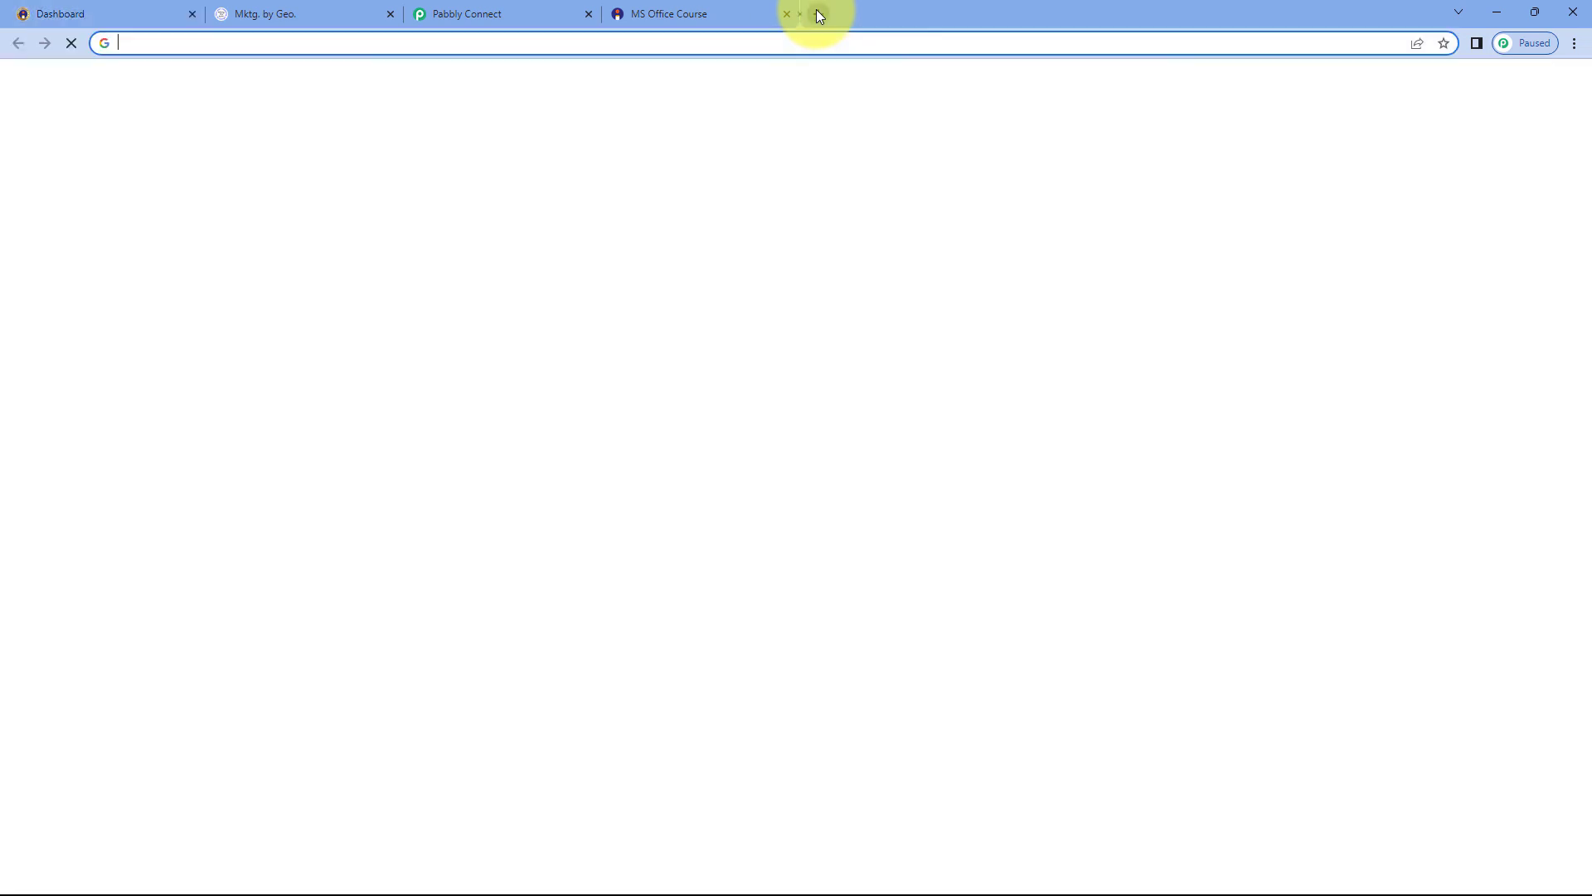
pyautogui.hotkey('ctrl', 'v')
pyautogui.press('Return')
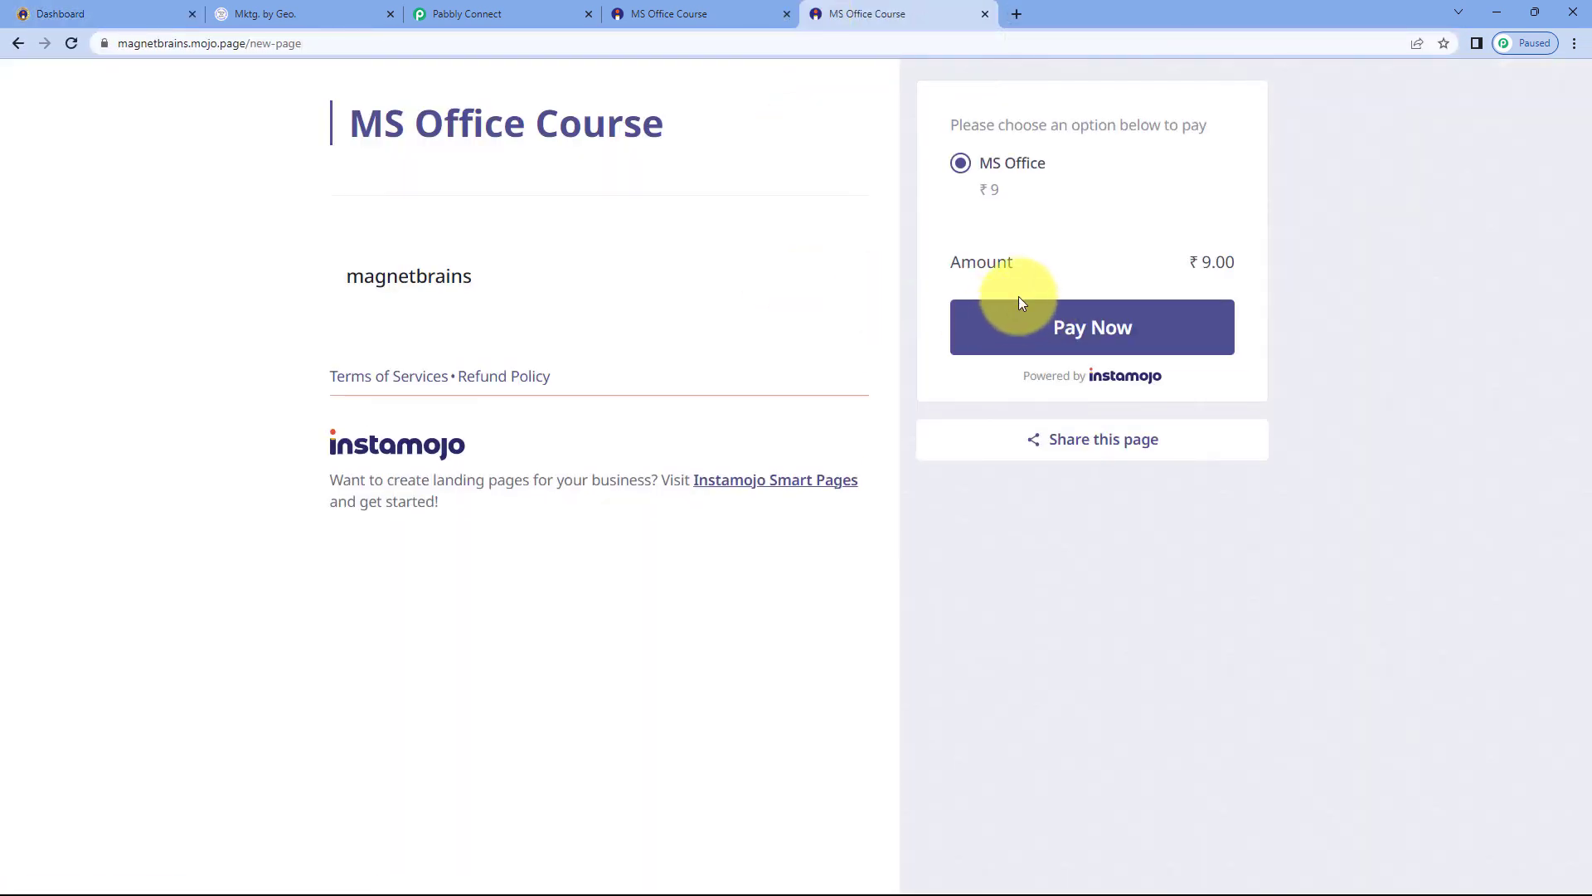
# Start checkout and fill in the first name Test, last name User and the buyer's email address
pyautogui.click(1010, 313)
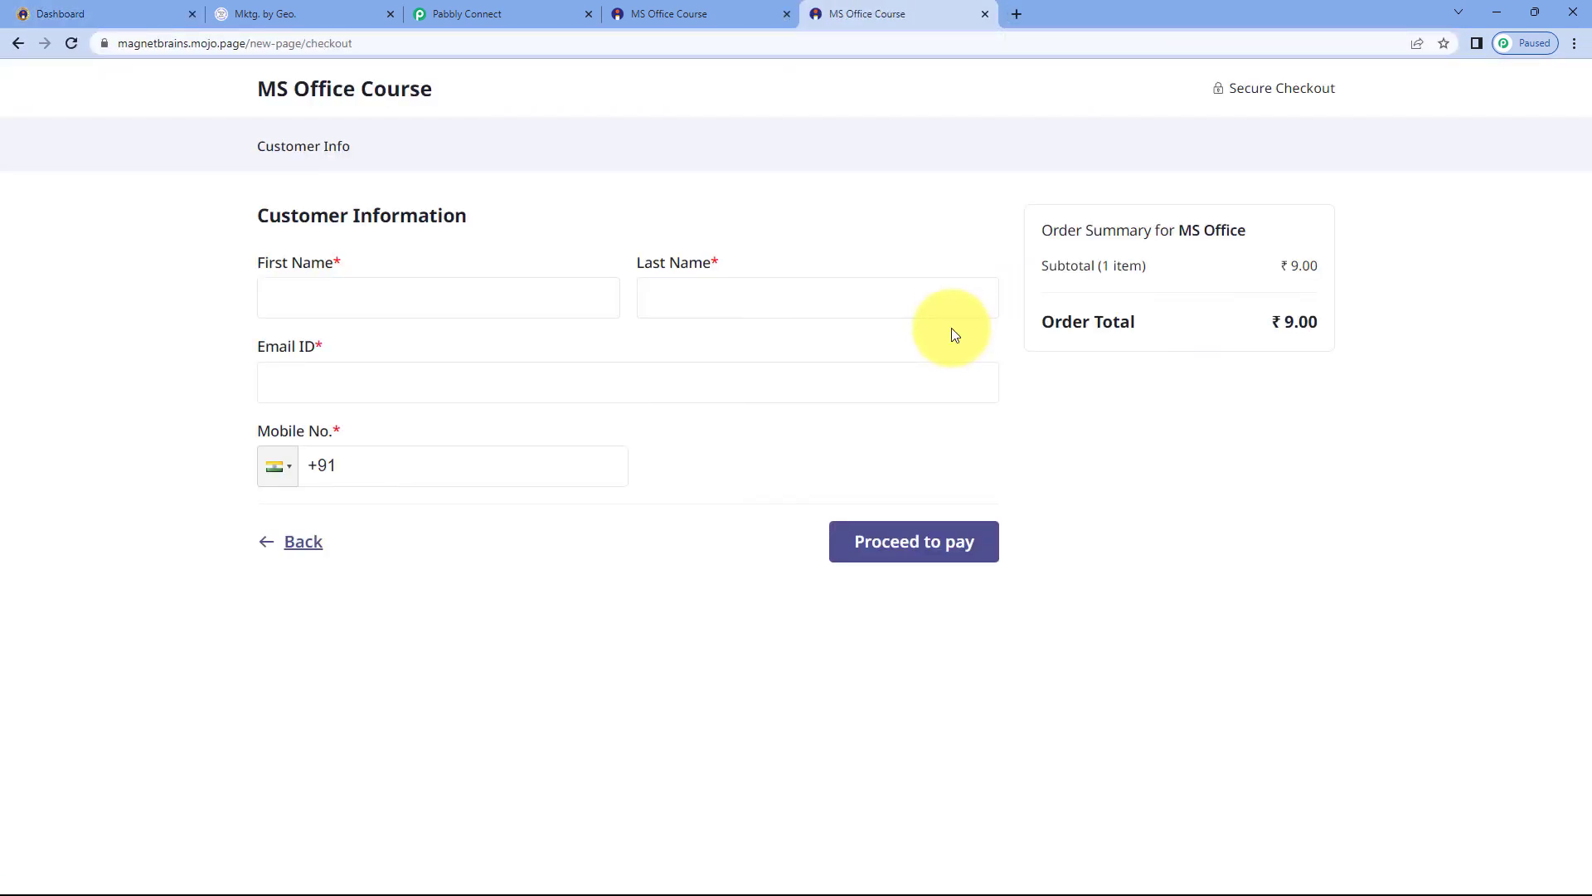
pyautogui.click(429, 298)
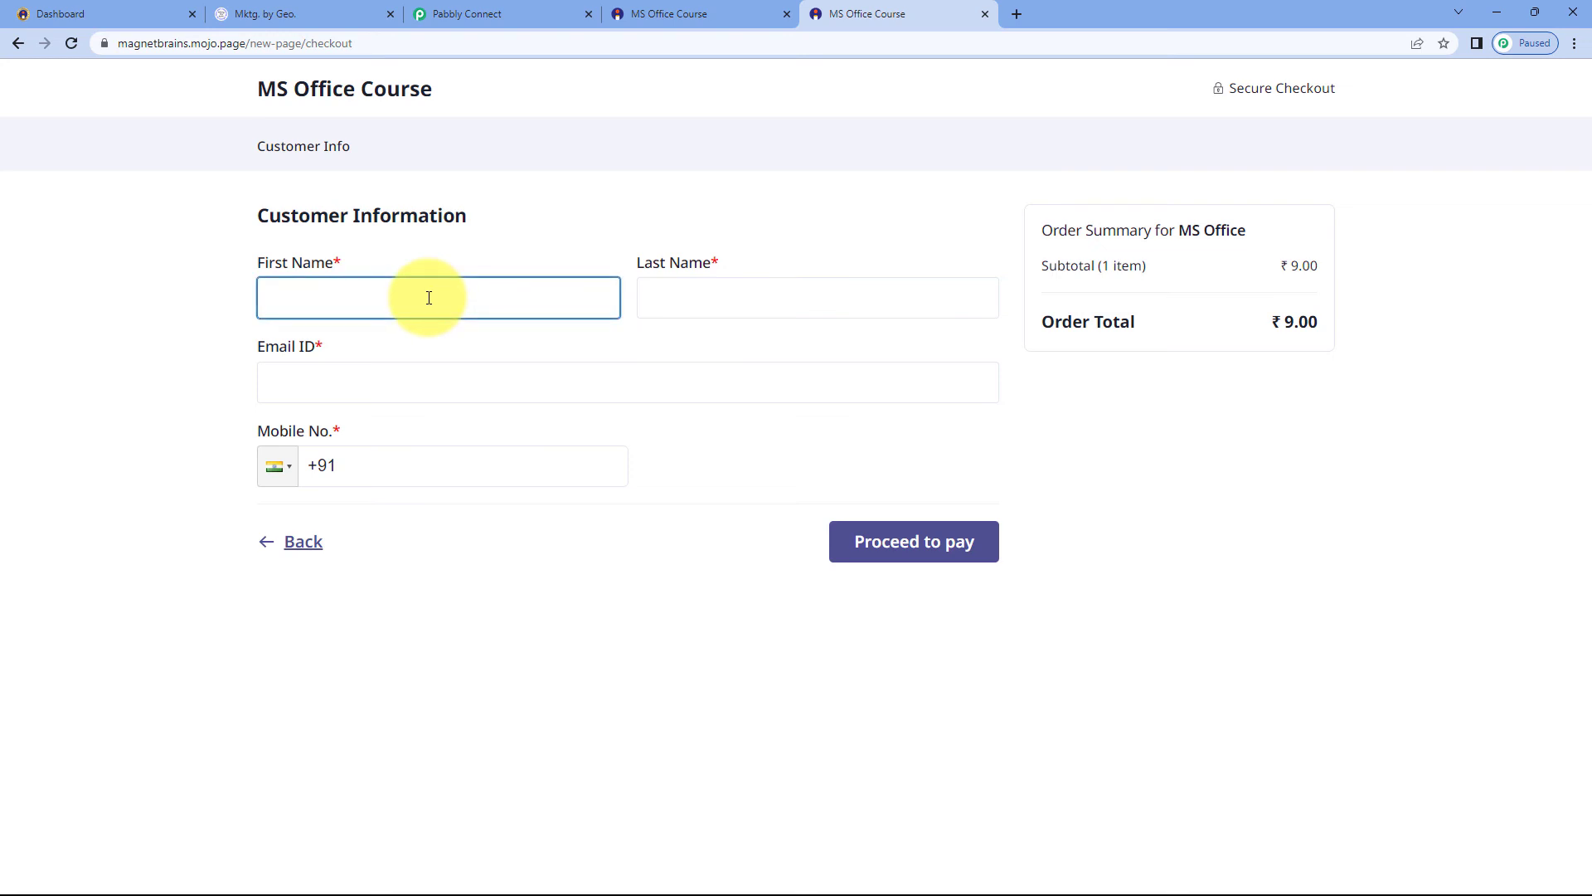
pyautogui.write('Test')
pyautogui.press('Tab')
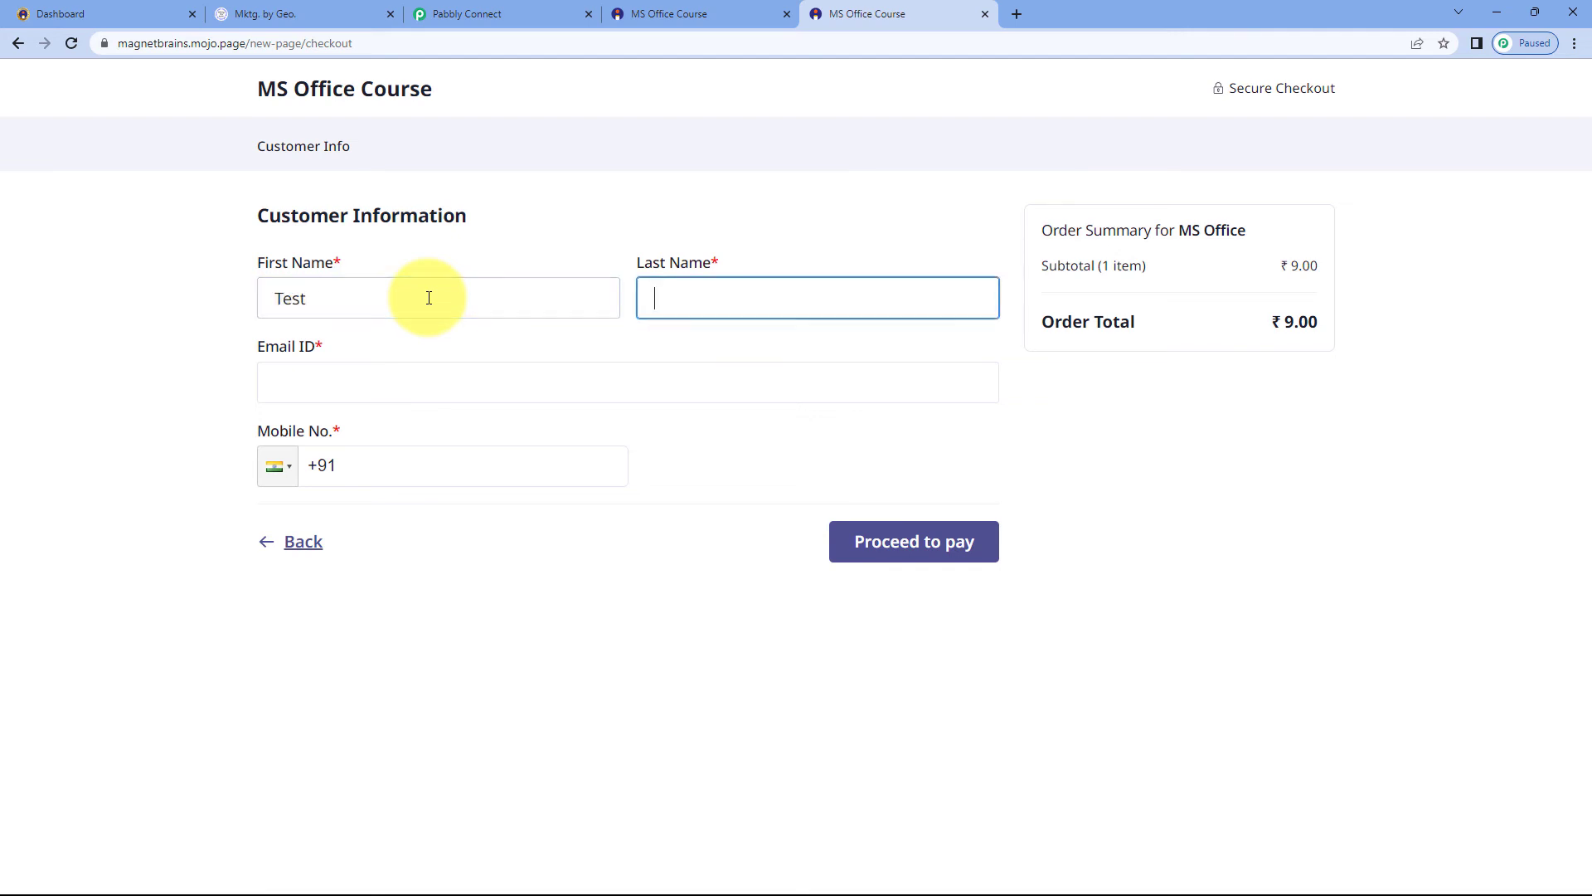
pyautogui.write('User')
pyautogui.press('Tab')
pyautogui.write('y')
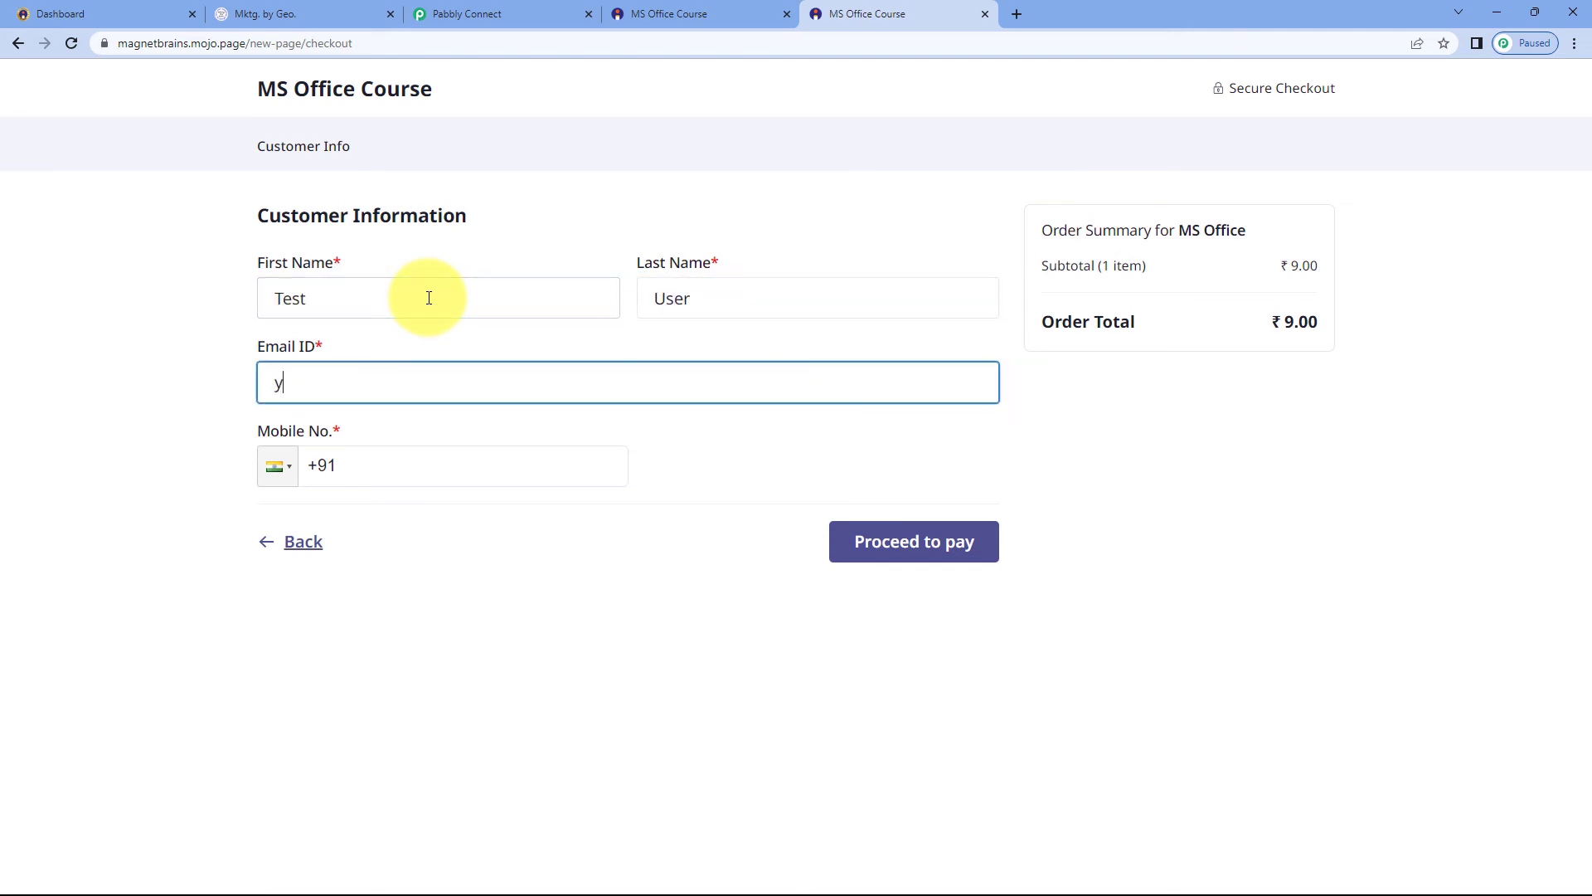
pyautogui.press('BackSpace')
pyautogui.press('Tab')
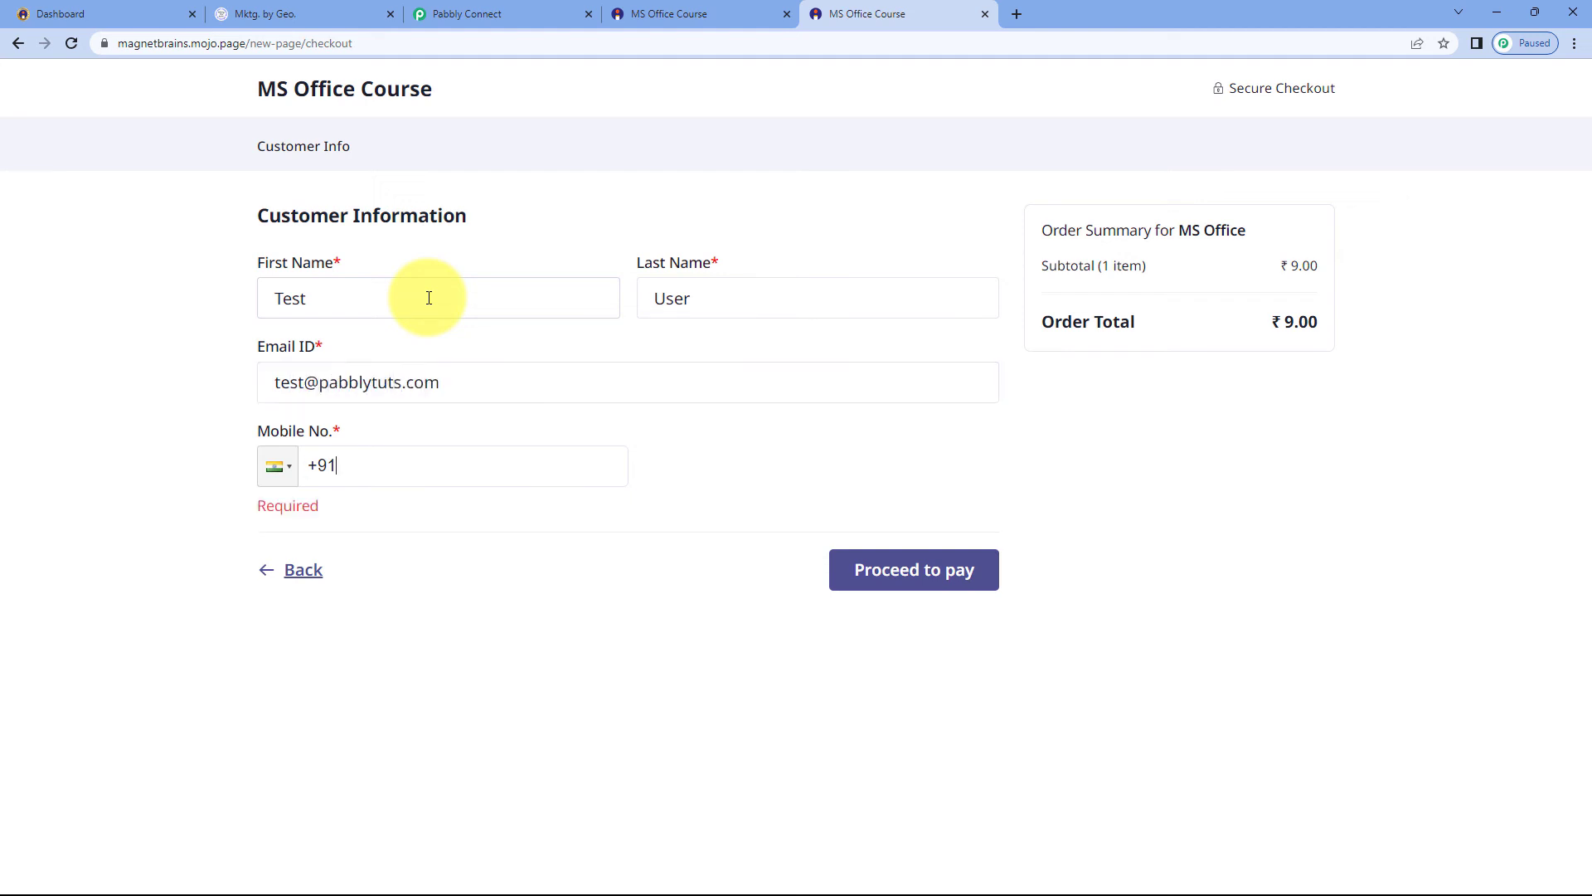
# Enter the buyer's mobile number and proceed to pay for the MS Office Course order
pyautogui.write('83')
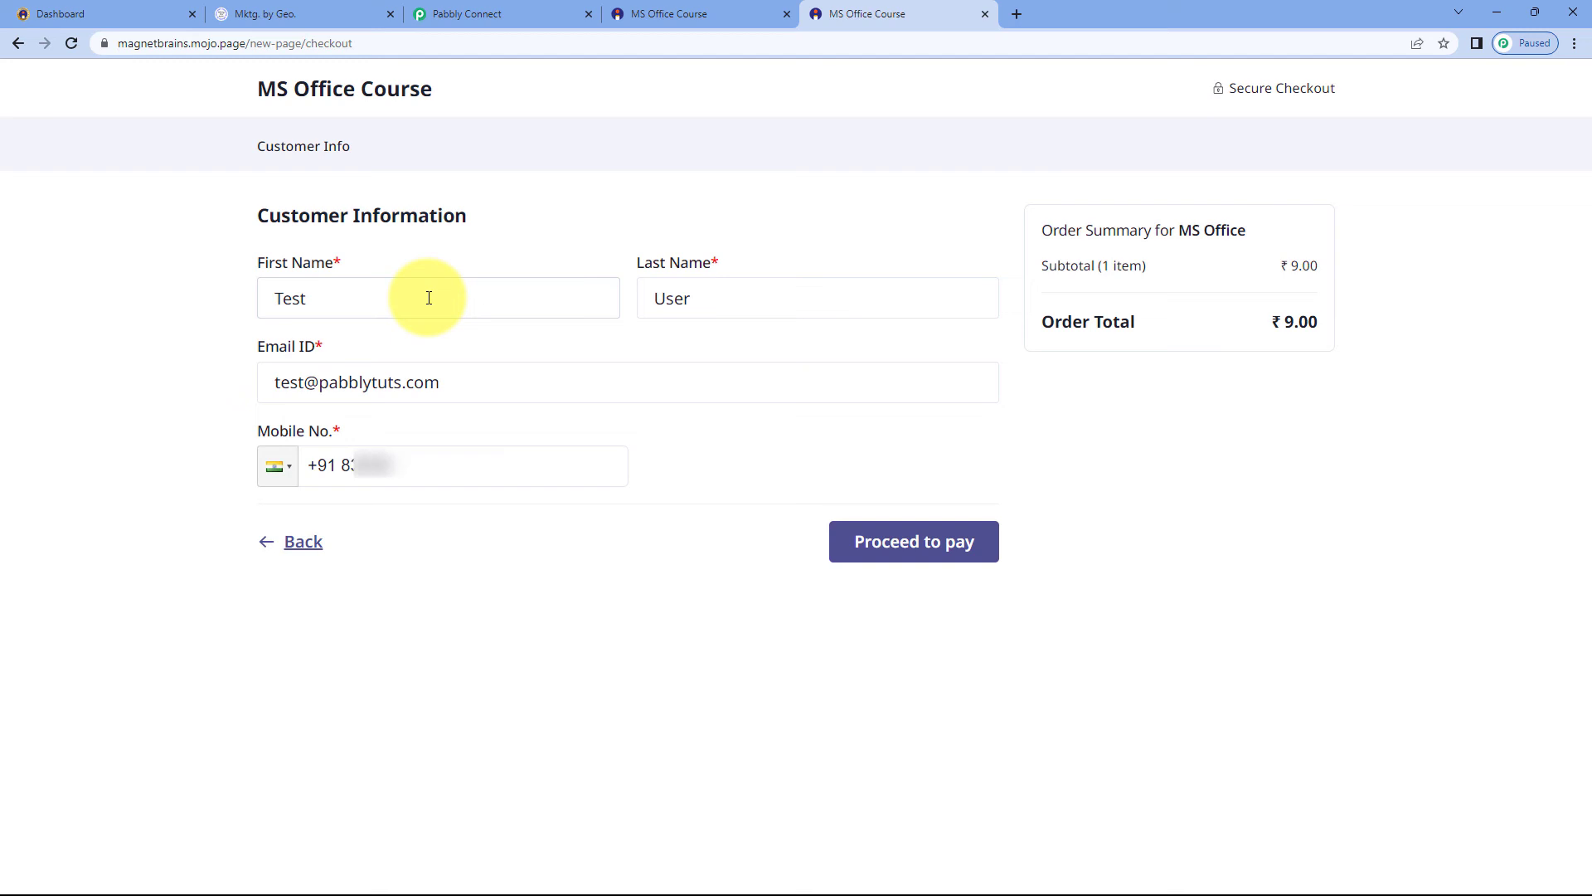
pyautogui.press('BackSpace')
pyautogui.press('BackSpace')
pyautogui.write('?????')
pyautogui.click(904, 543)
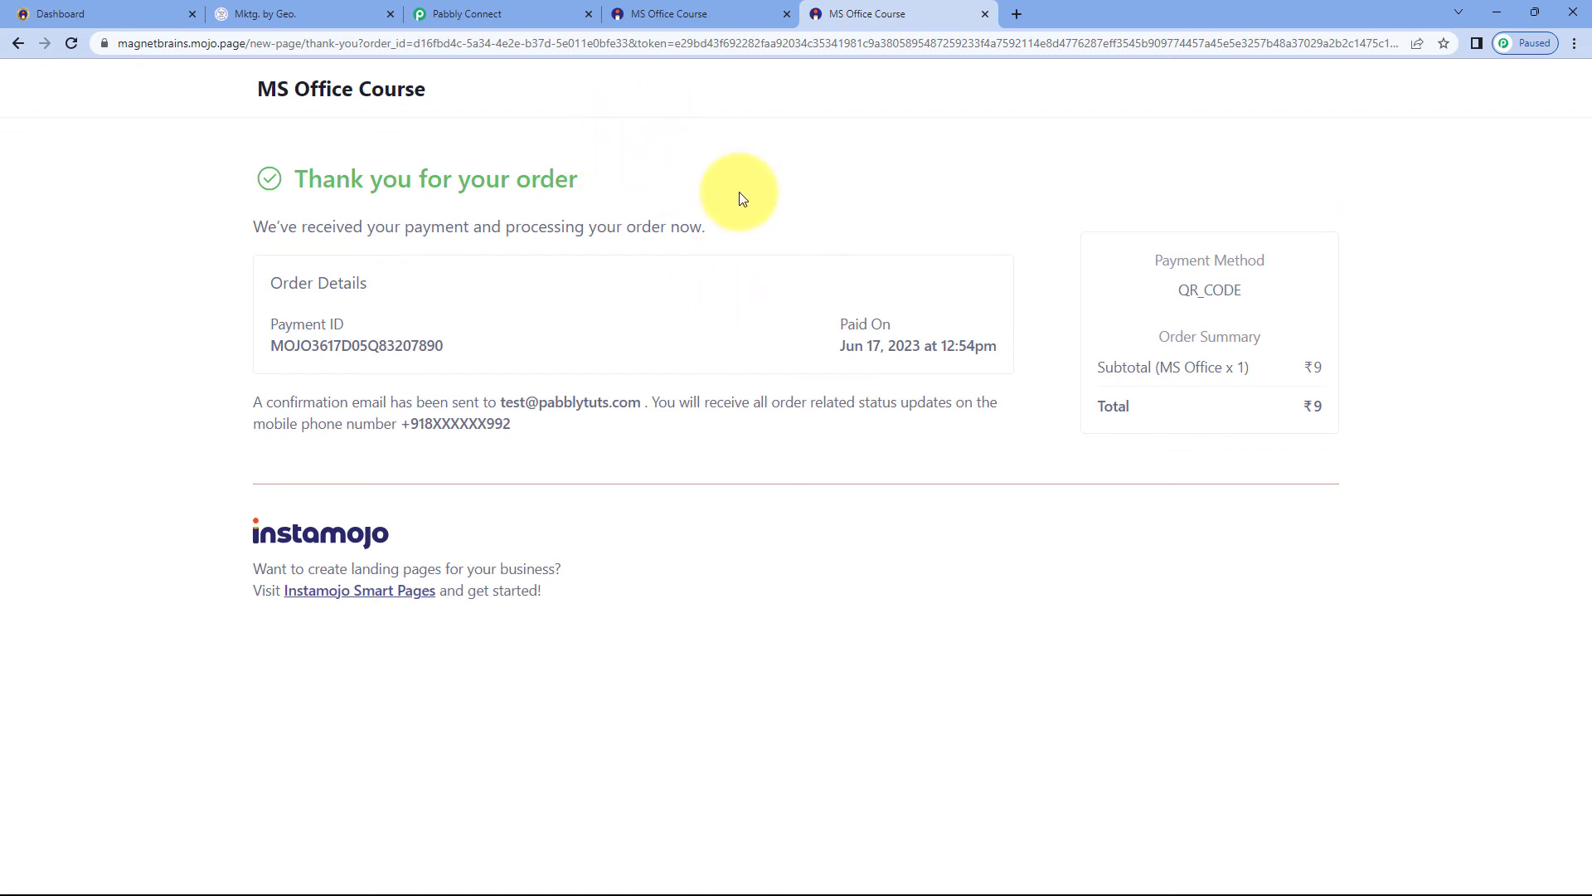
# Inspect the newly created Test User contact in LeadConnector's contact list, then return to the Pabbly workflow
pyautogui.click(355, 8)
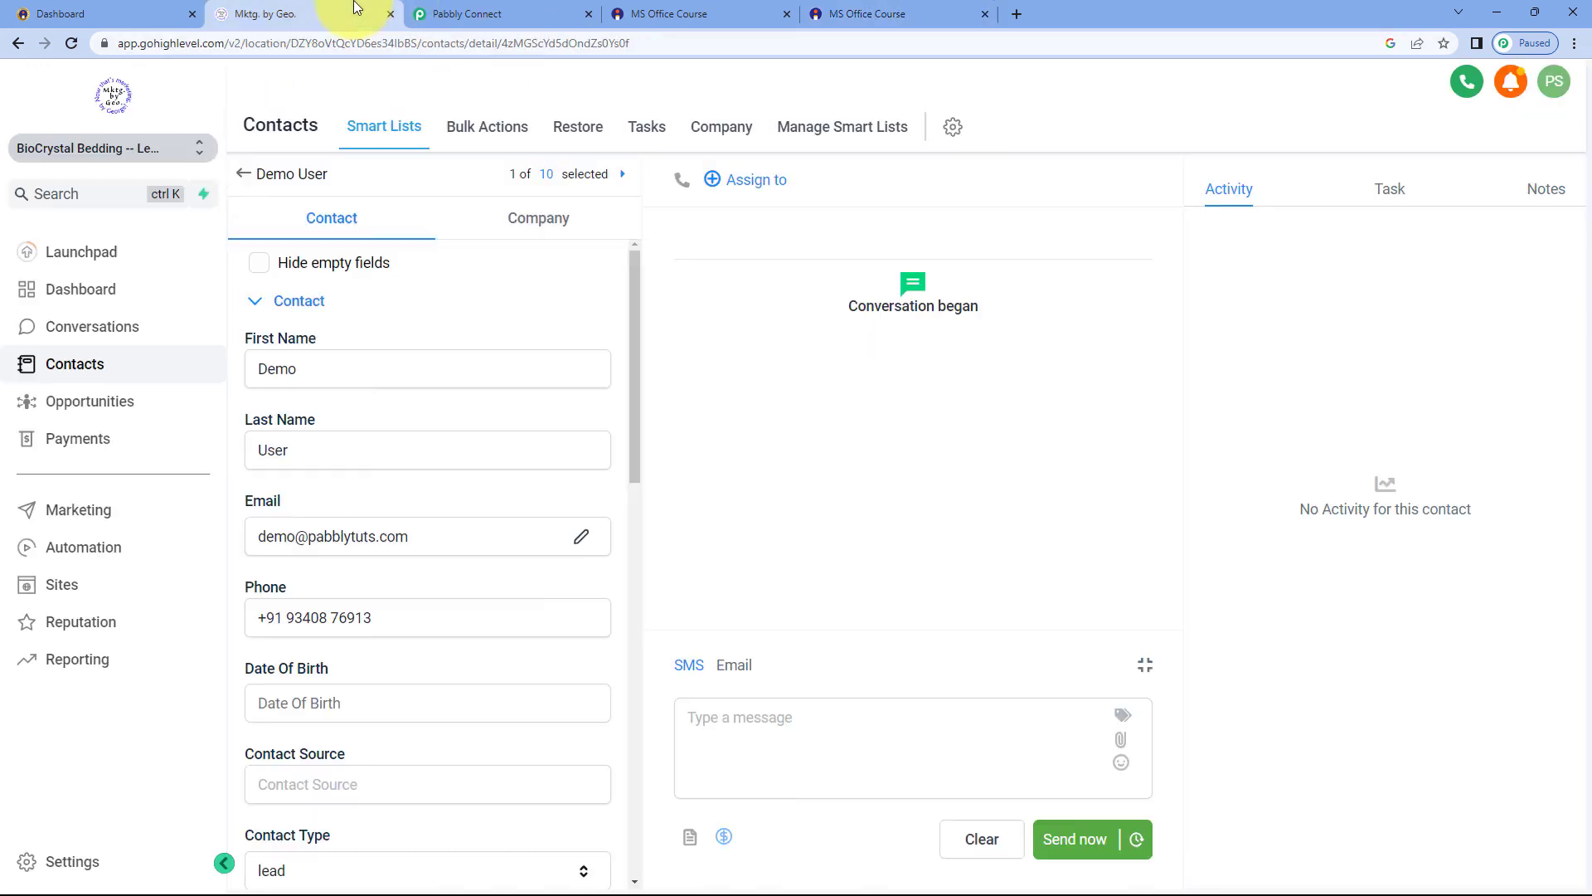
pyautogui.click(249, 173)
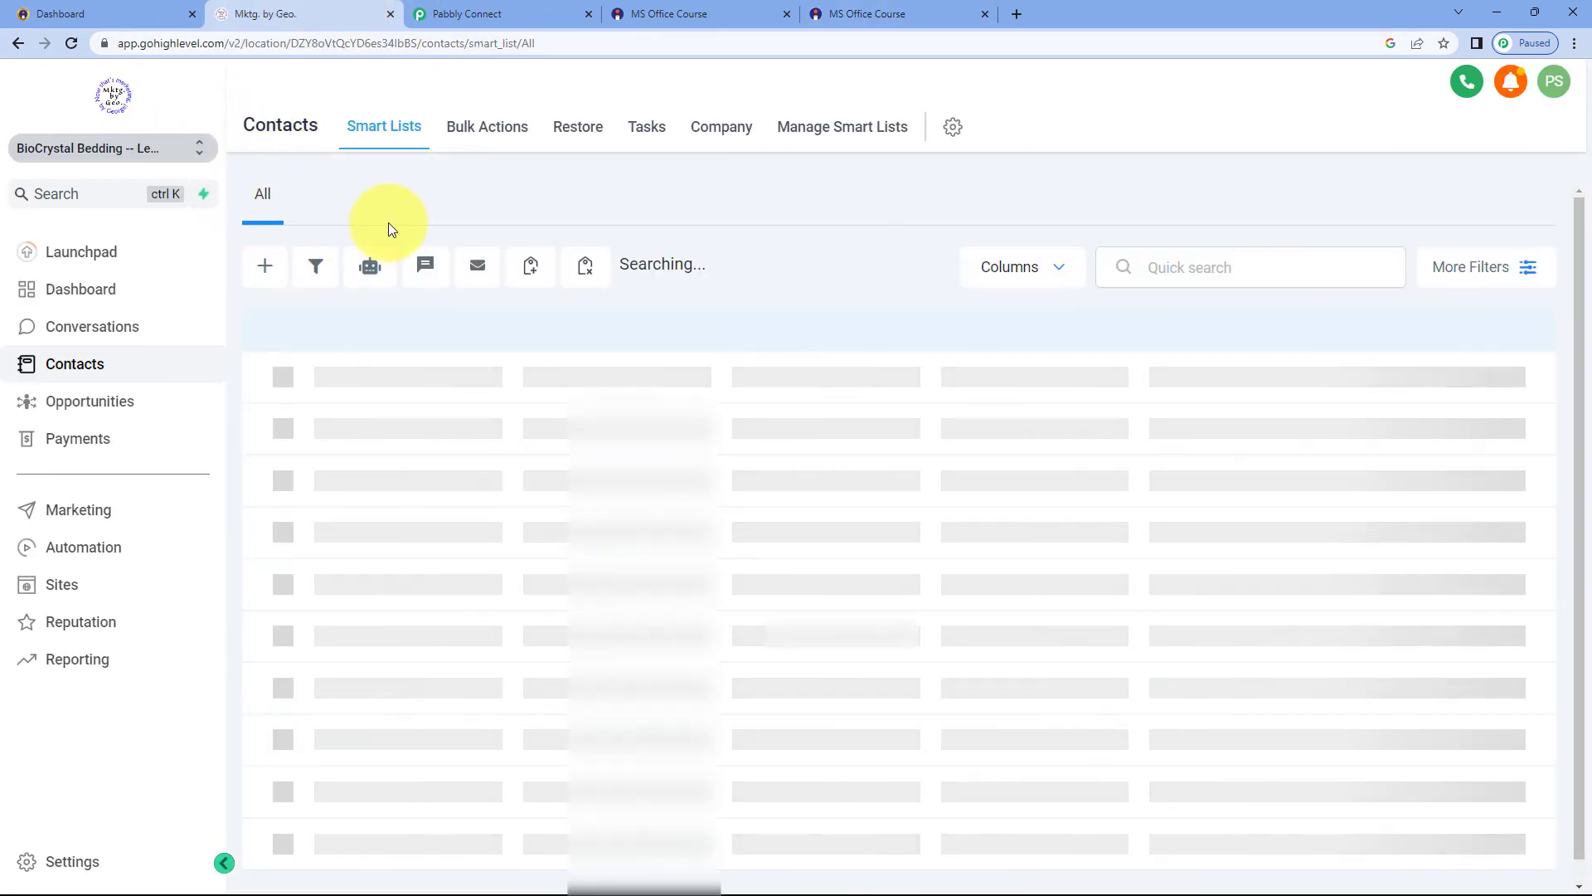
pyautogui.click(473, 412)
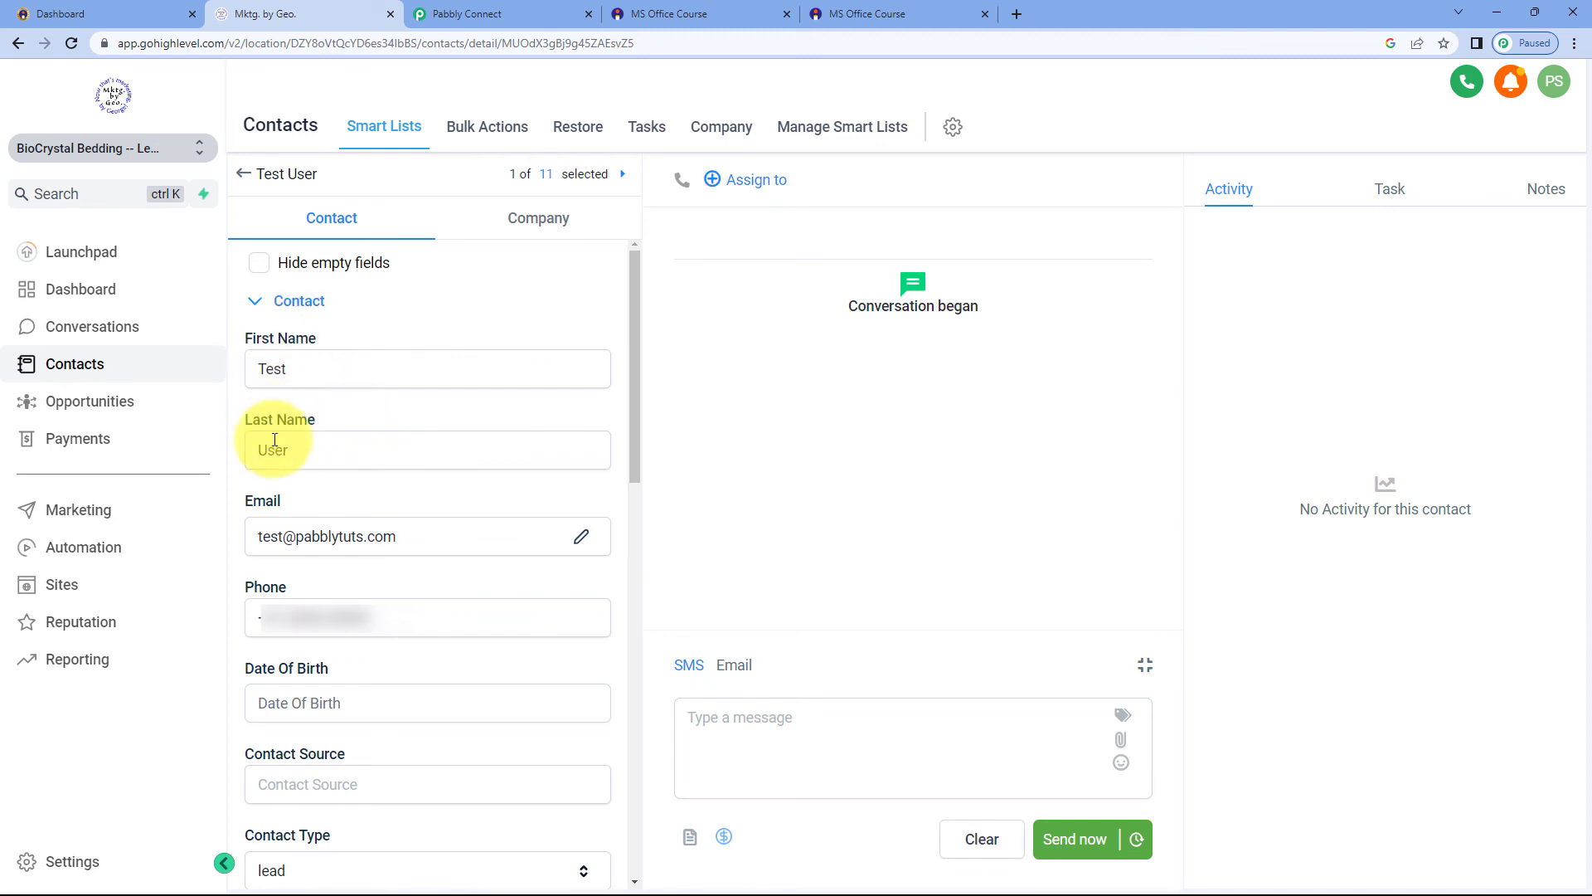
pyautogui.click(497, 14)
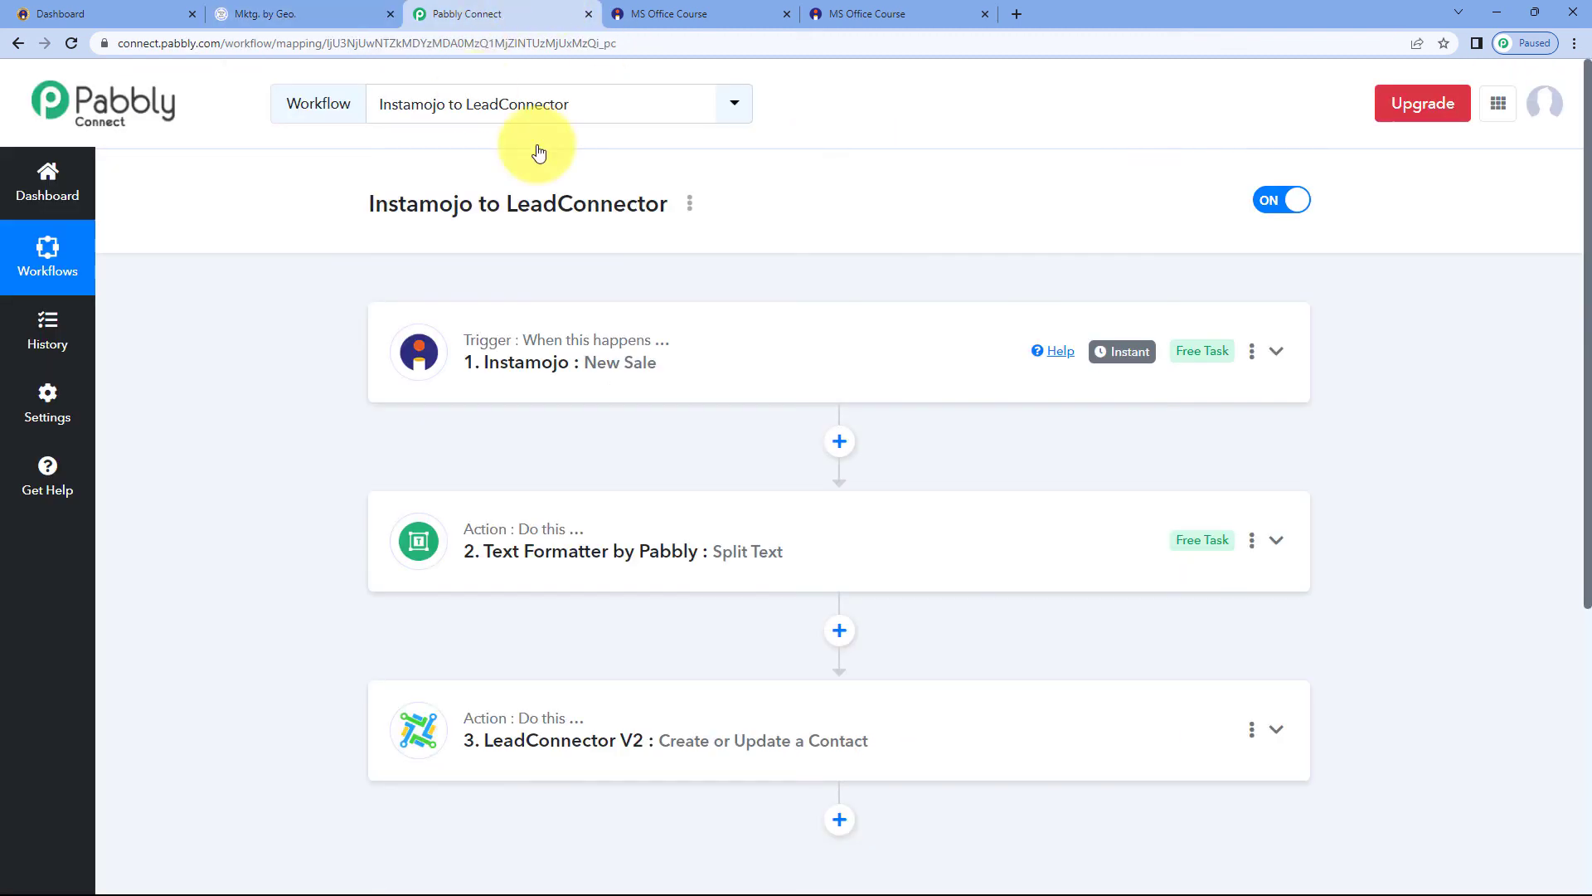